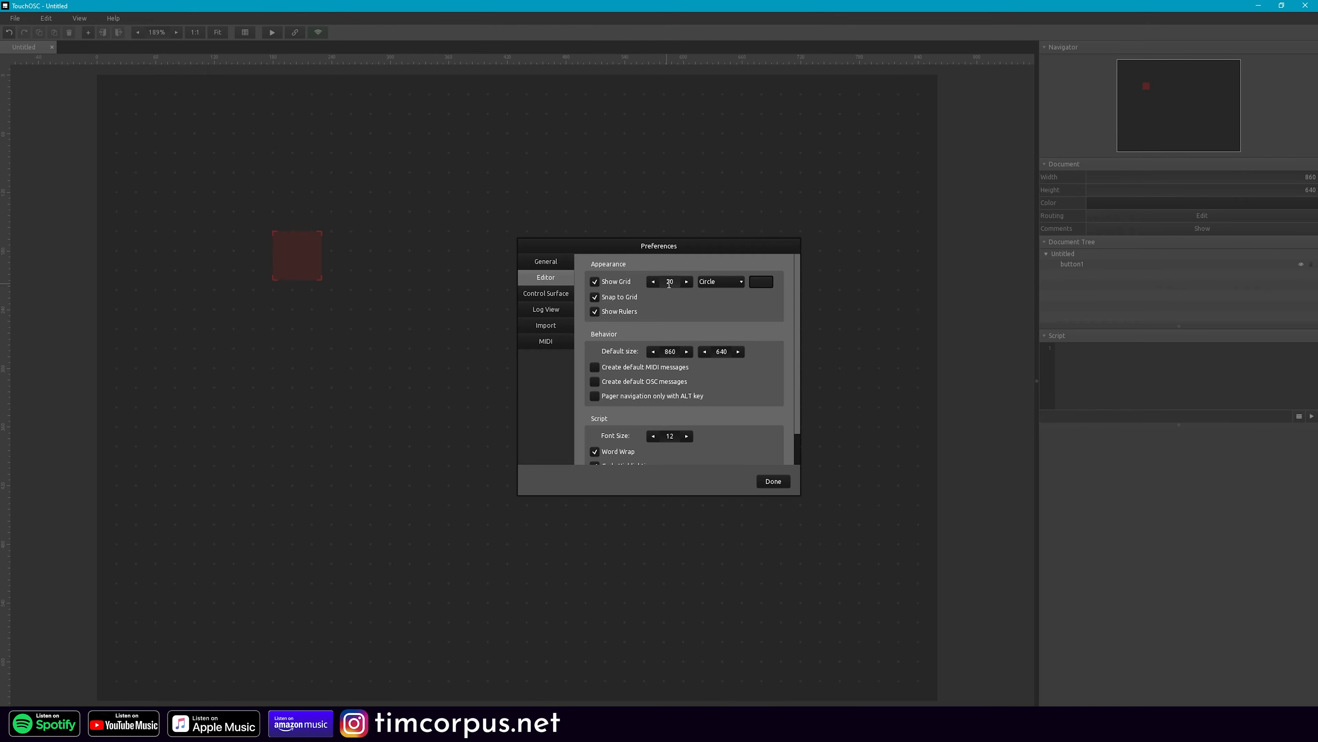
# - Close the preferences and move the red button sideways to X 250, Y 160
pyautogui.click(773, 482)
pyautogui.moveTo(306, 249); pyautogui.dragTo(365, 259)
# - Set the editor's grid size to 10 in the preferences
pyautogui.click(46, 18)
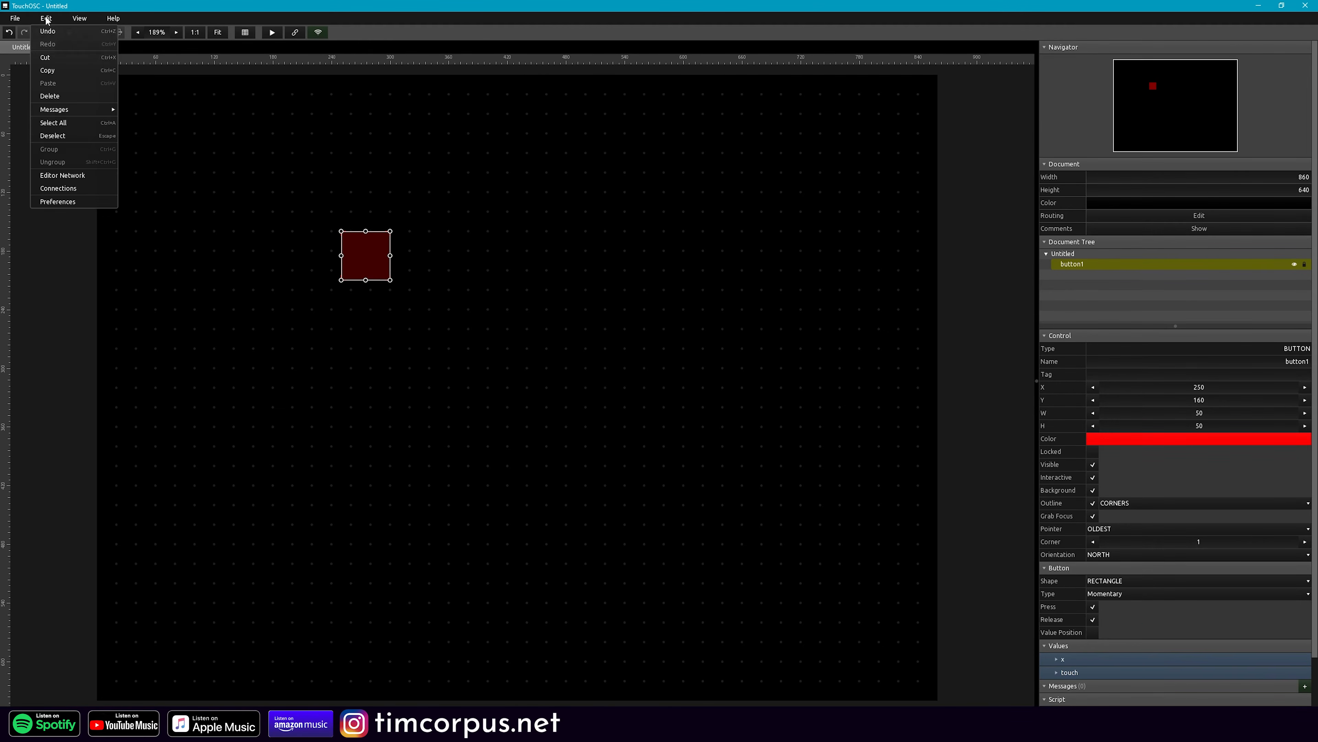
pyautogui.click(94, 202)
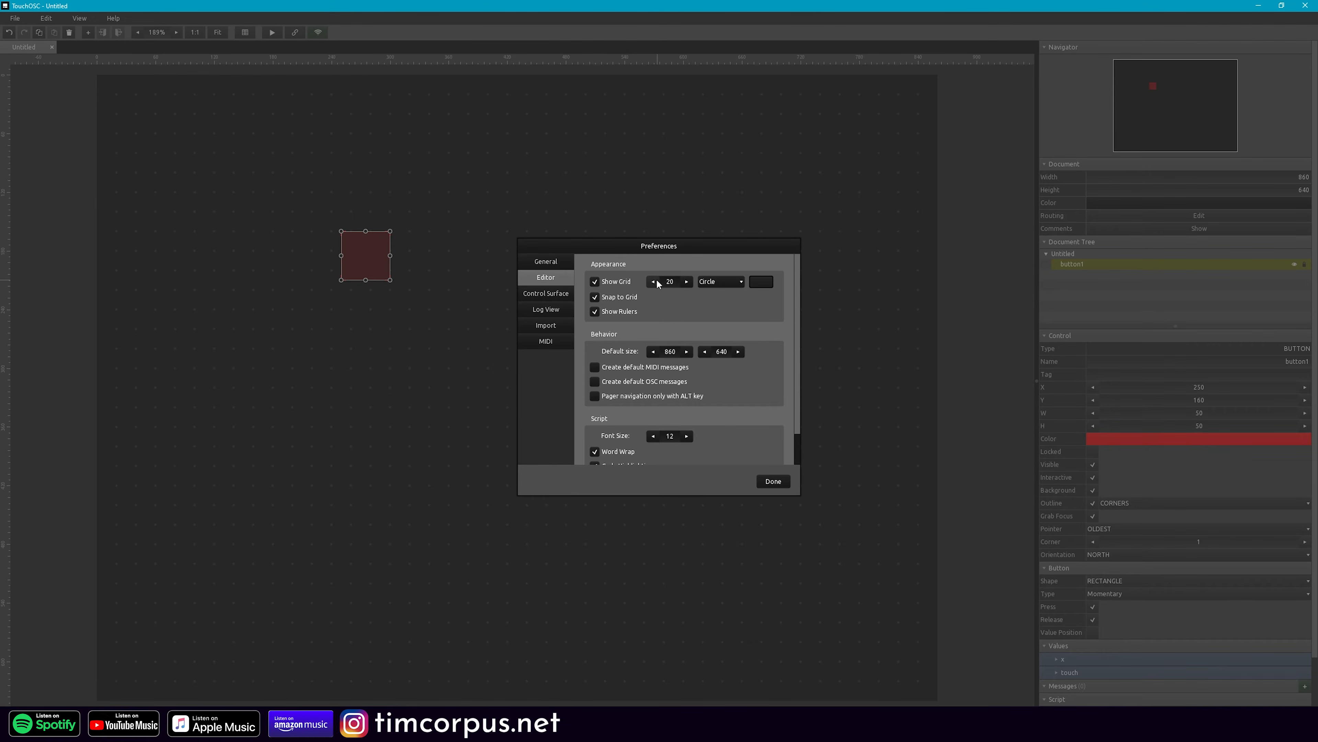
pyautogui.click(670, 281)
pyautogui.doubleClick(670, 281)
pyautogui.write('10')
# - Try the Grid style for the editor grid, and return it to Circle
pyautogui.click(720, 281)
pyautogui.click(727, 309)
pyautogui.click(721, 281)
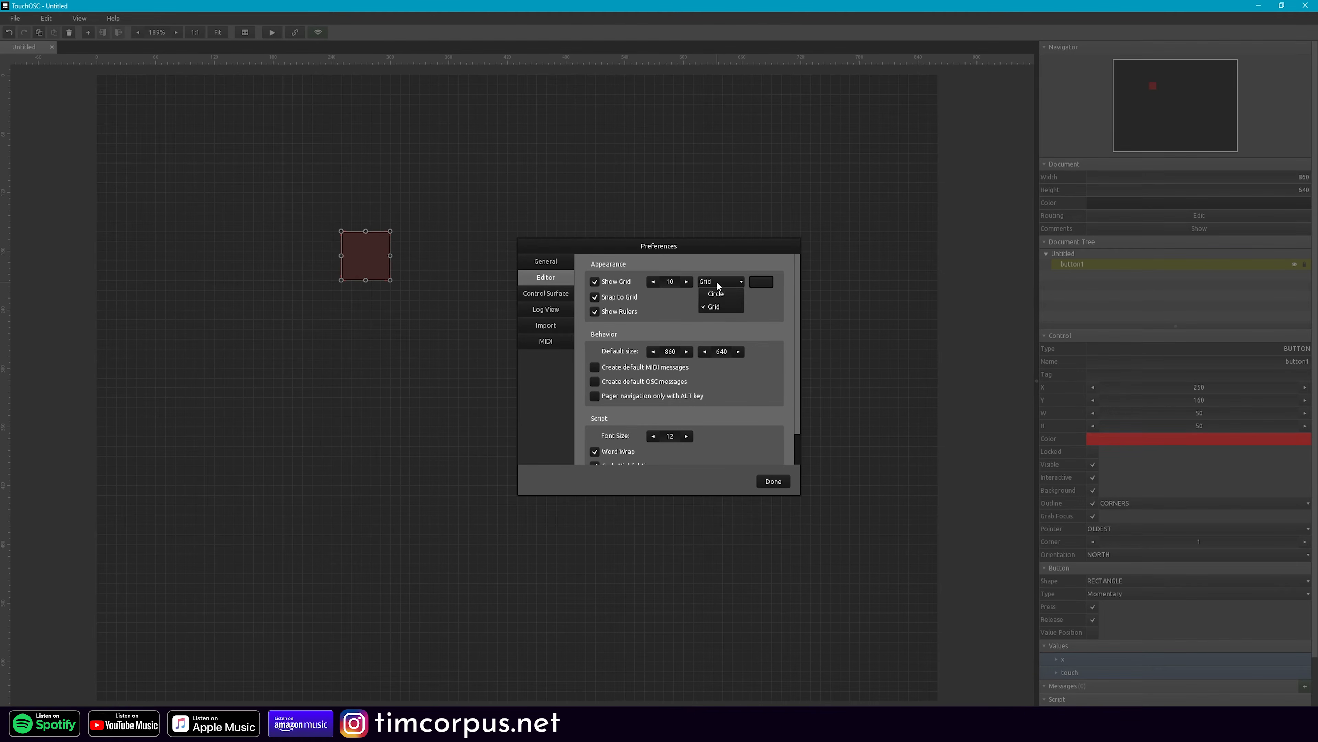
pyautogui.click(718, 296)
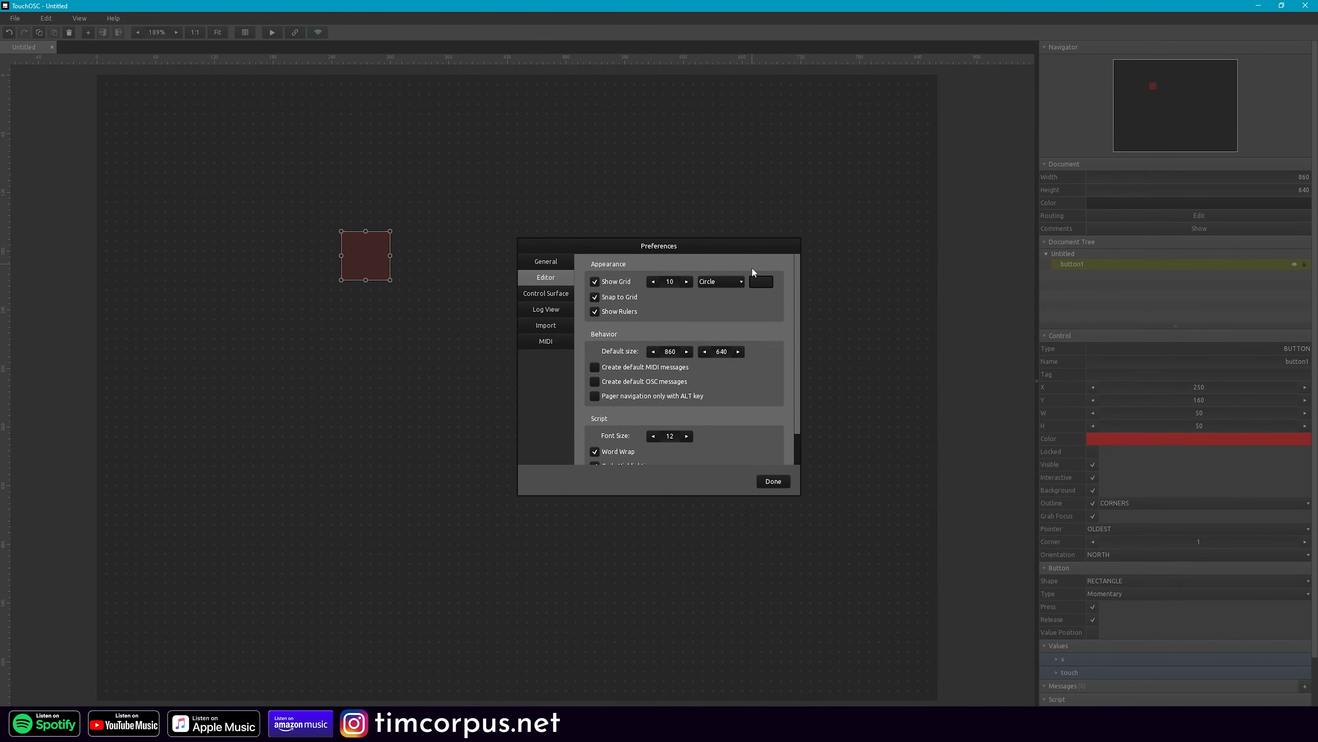
# - Lower the alpha of the white editor grid colour to make the grid fainter
pyautogui.click(764, 282)
pyautogui.click(768, 385)
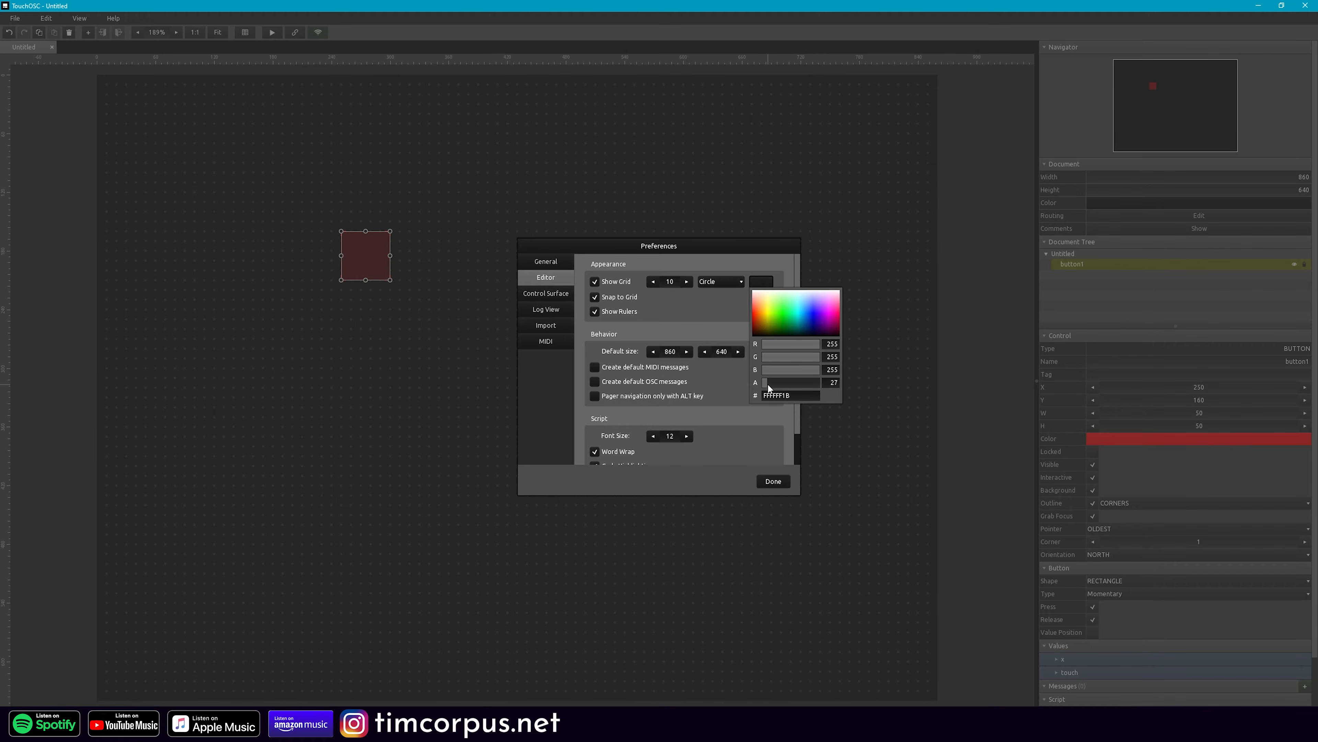
pyautogui.moveTo(768, 385)
pyautogui.mouseDown()
pyautogui.moveTo(834, 385)
pyautogui.moveTo(766, 390)
pyautogui.mouseUp()
pyautogui.click(698, 317)
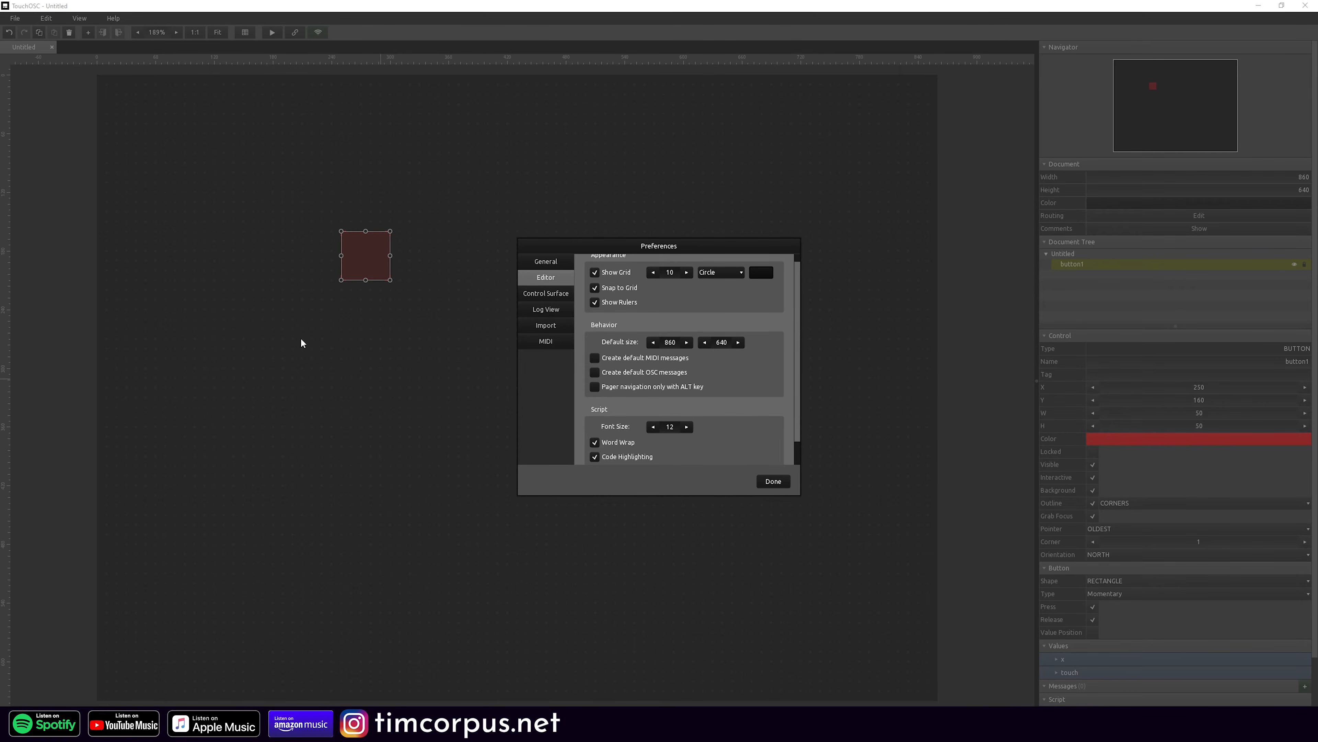
# - Enable pager navigation only with the ALT key in the editor preferences and close them
pyautogui.click(645, 359)
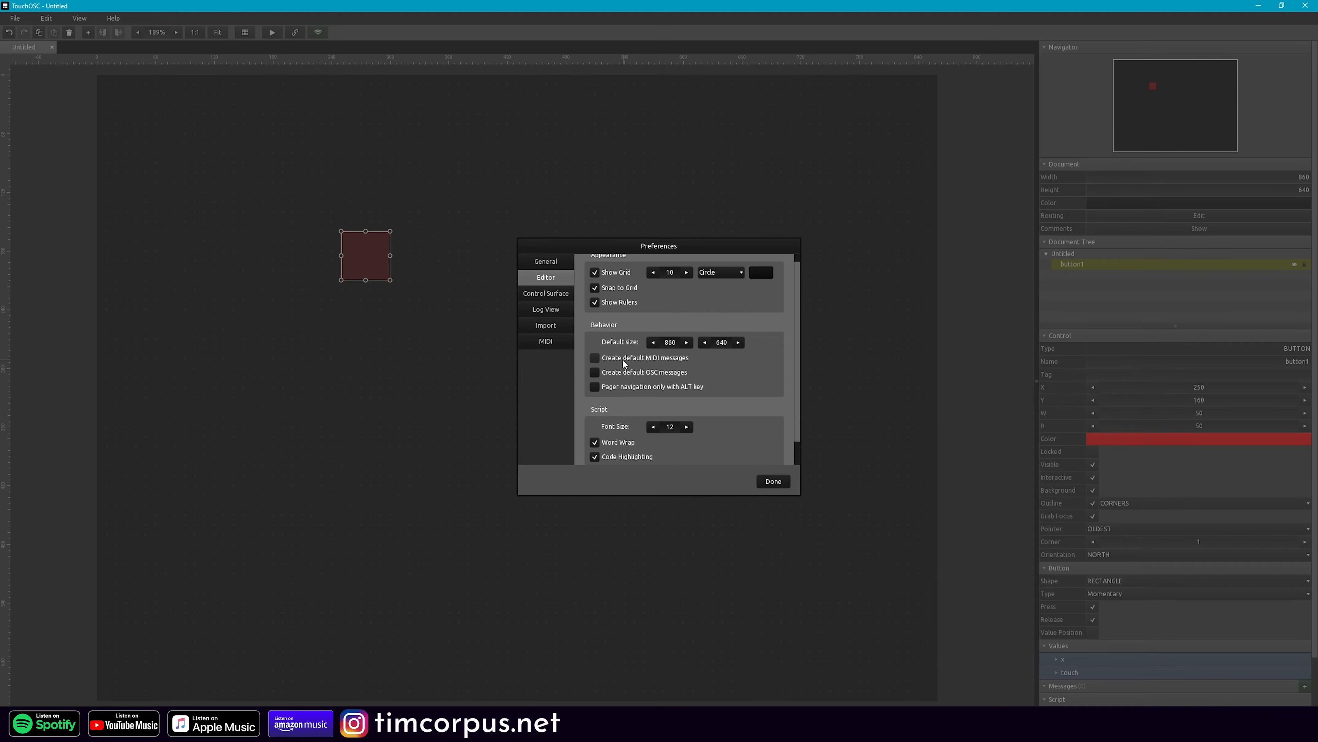
pyautogui.scroll(-1, 620, 360)
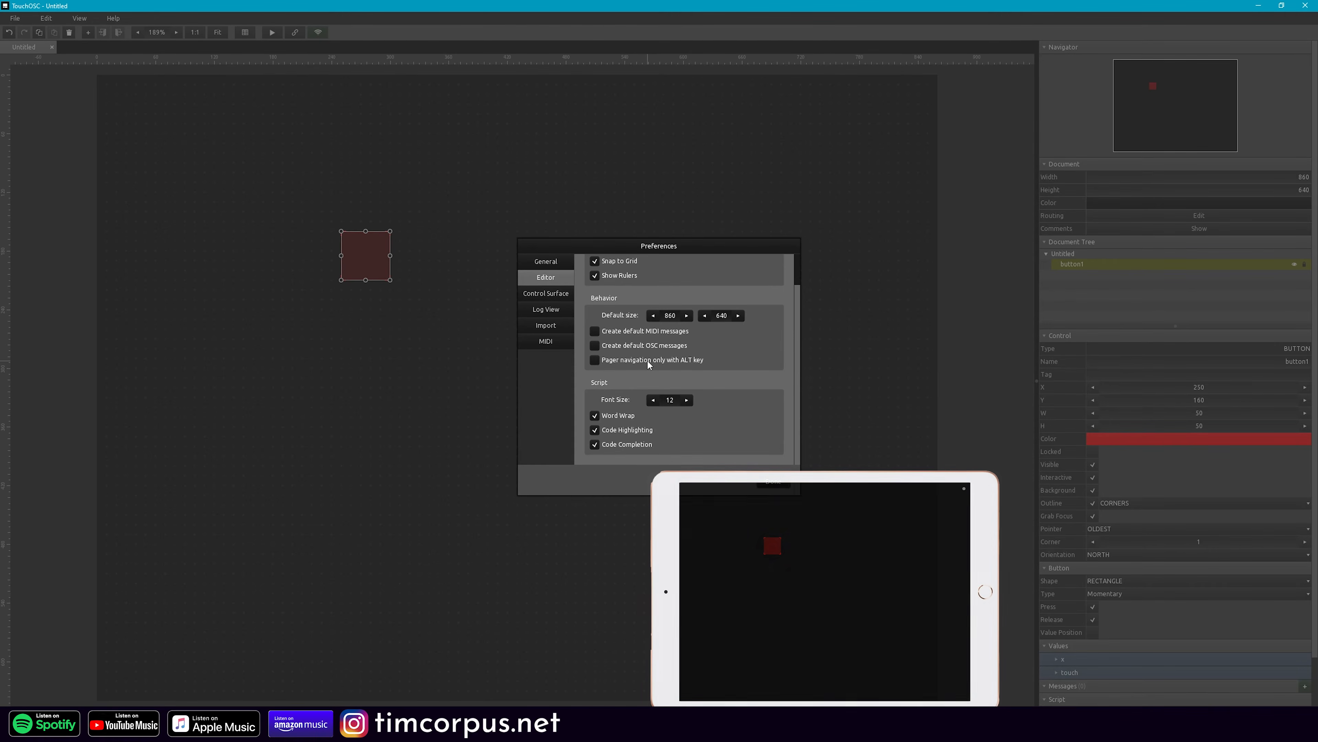
pyautogui.click(595, 360)
pyautogui.click(768, 480)
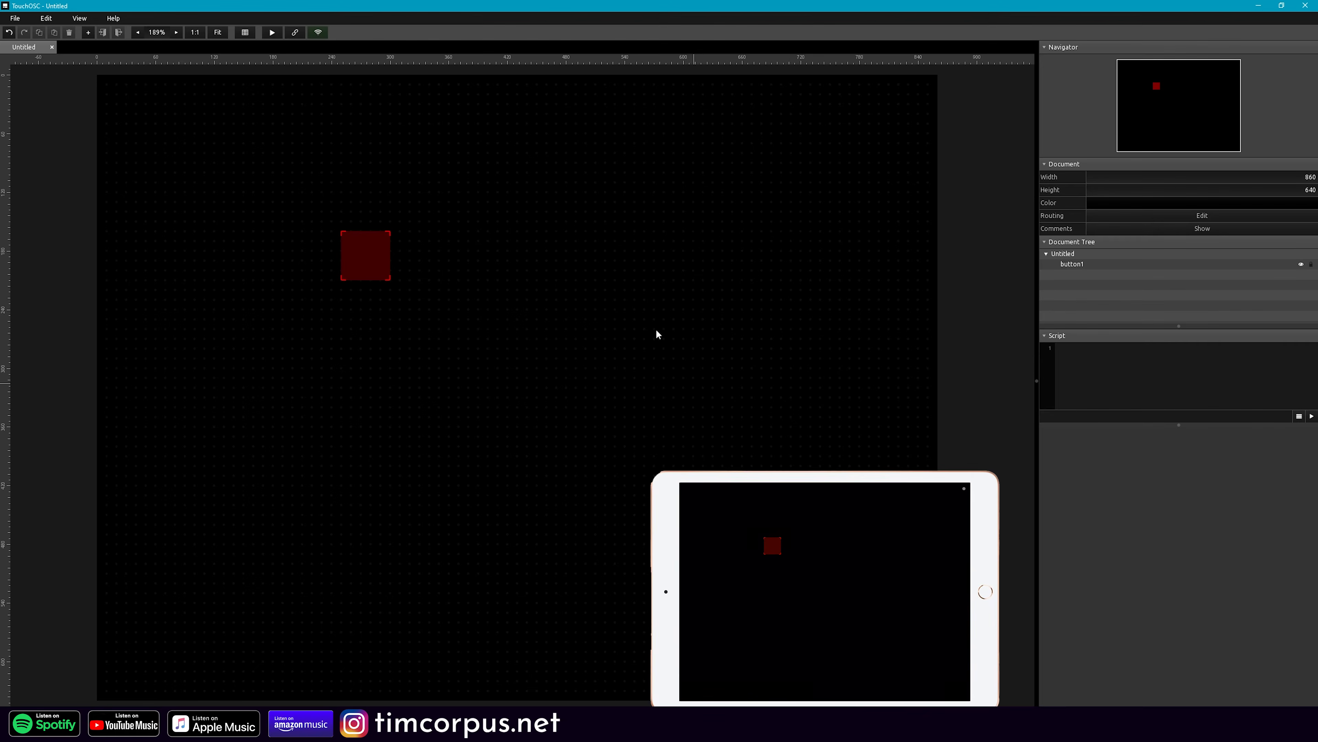
# - Create a pager on the canvas at about X 467, Y 146, and stay at the document's top level
pyautogui.rightClick(554, 219)
pyautogui.click(586, 380)
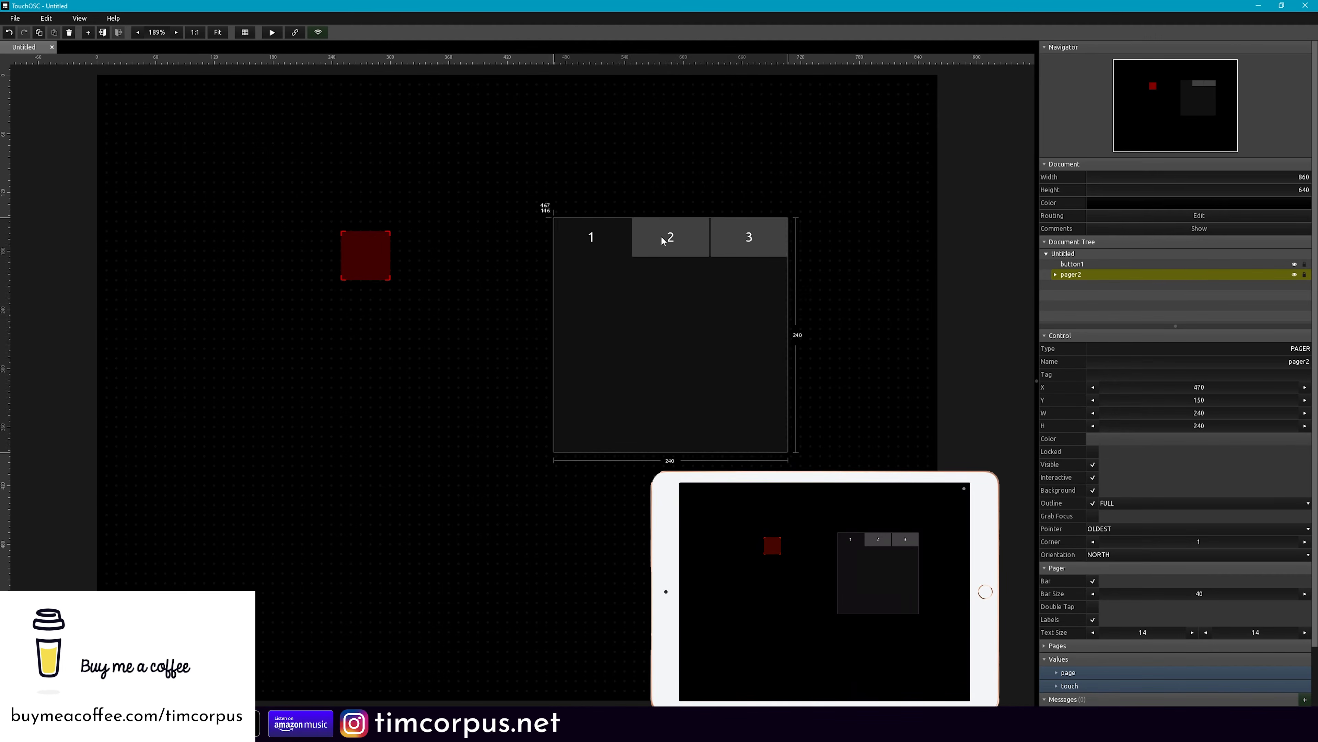
pyautogui.doubleClick(759, 234)
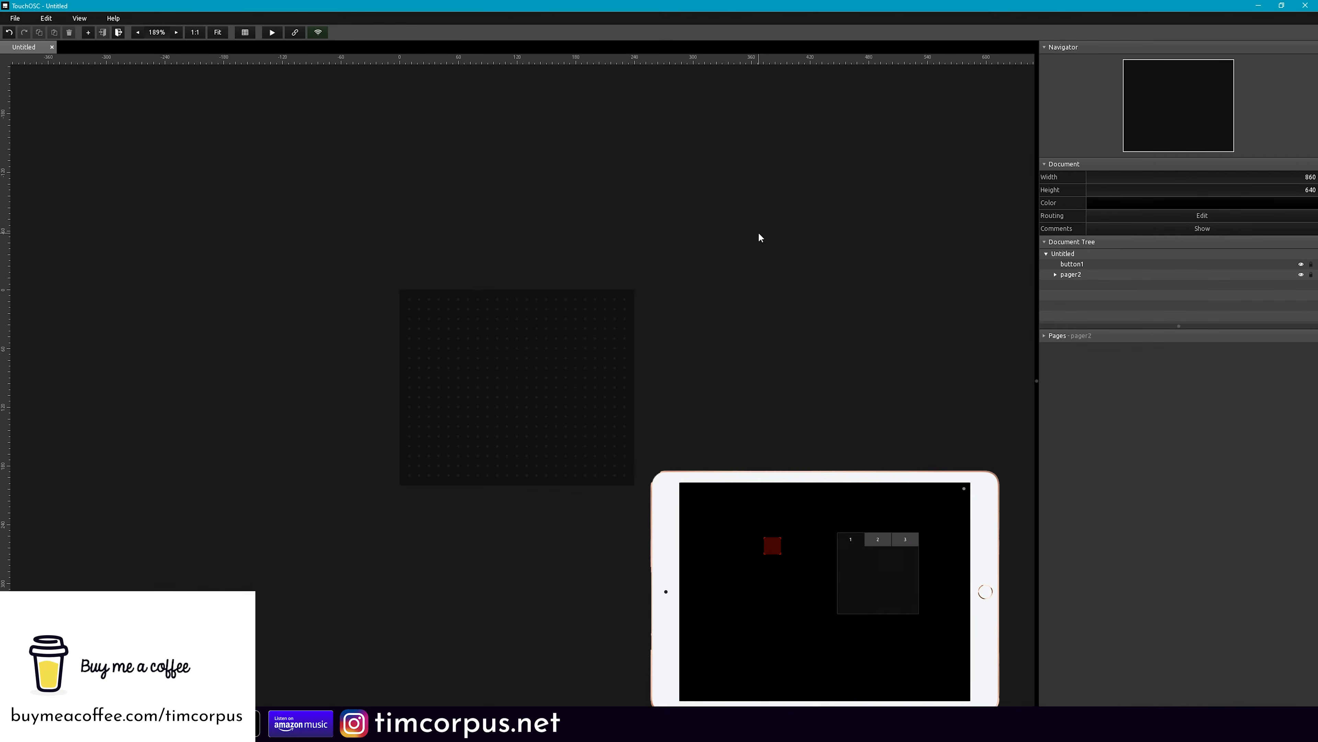
pyautogui.doubleClick(374, 193)
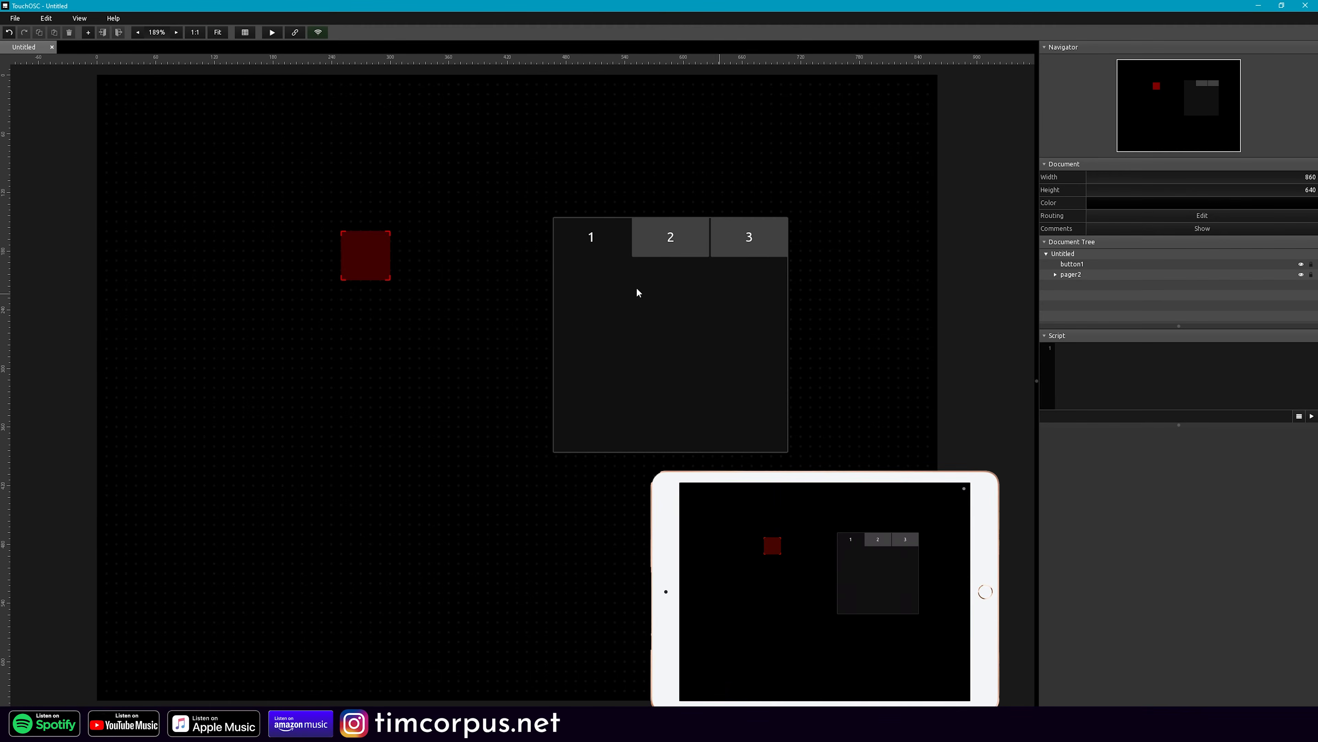
# - Select the pager and expand the properties of its pages 2 and 3
pyautogui.click(669, 280)
pyautogui.scroll(-2, 1093, 490)
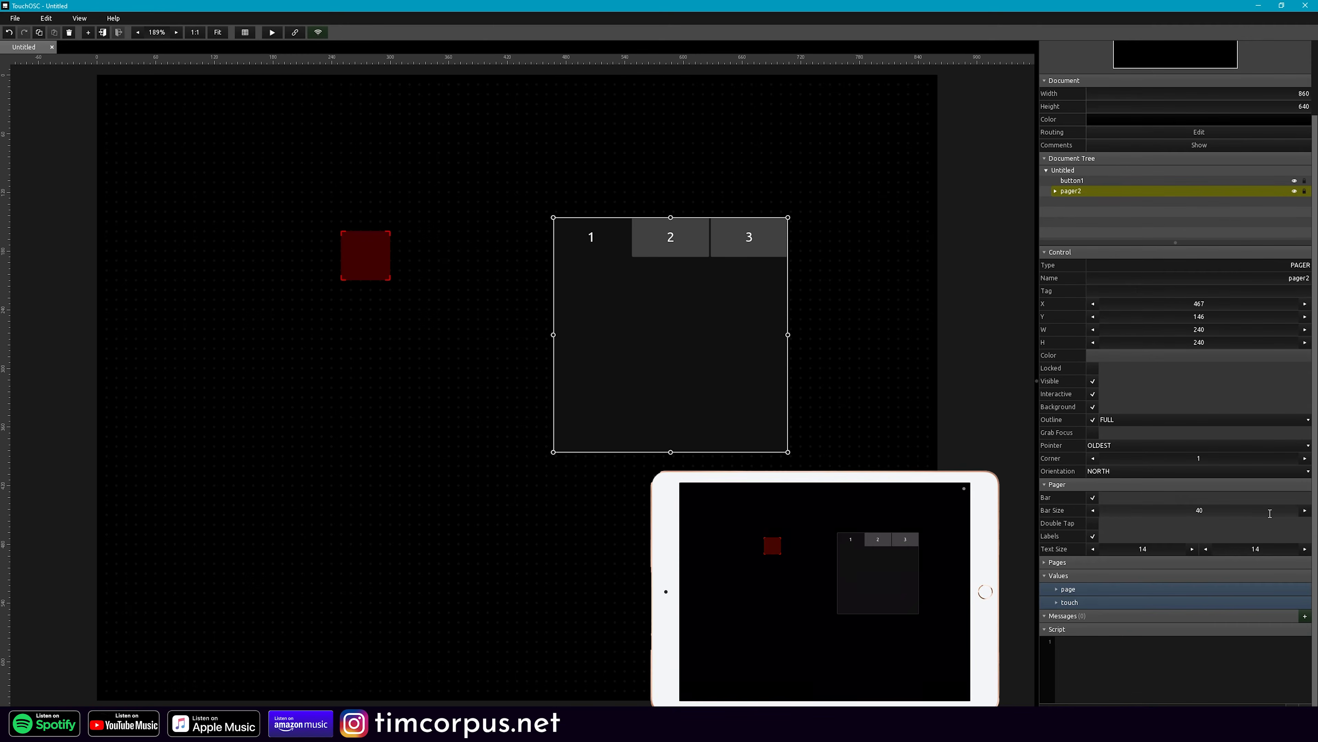
pyautogui.click(1064, 563)
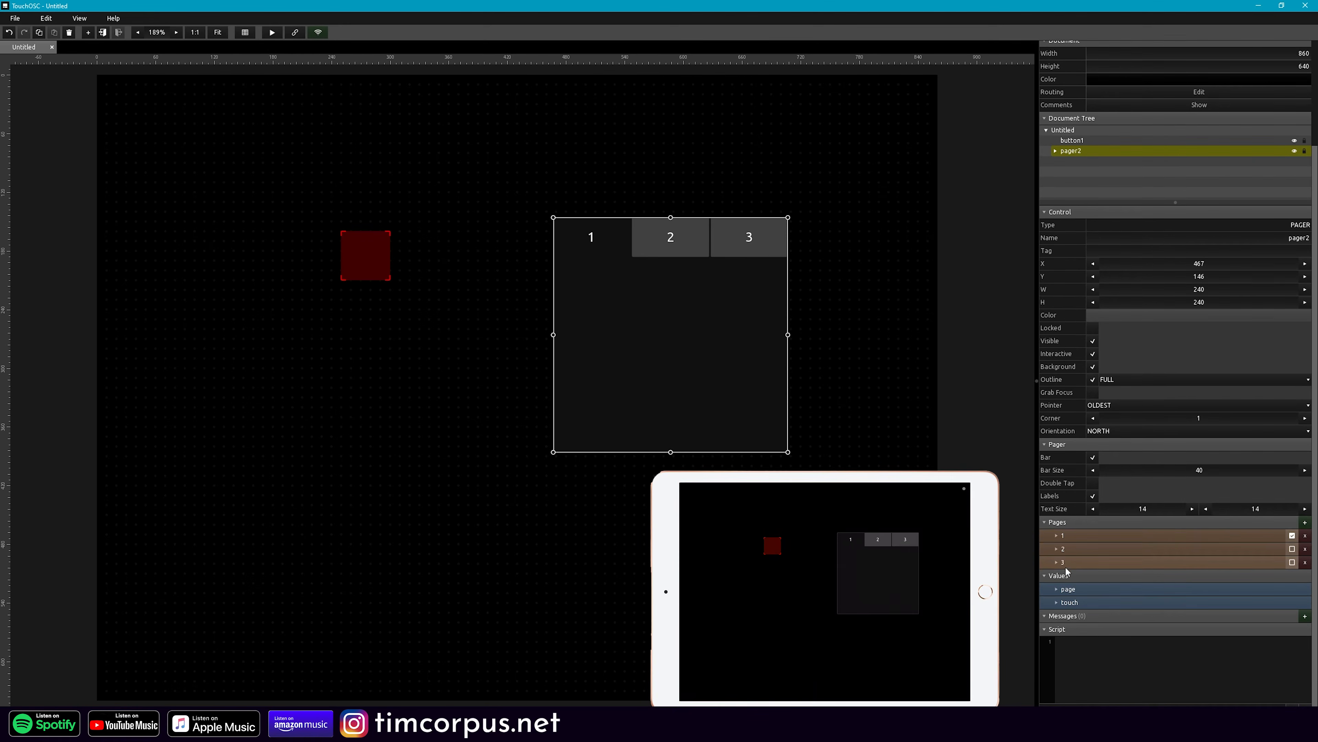
pyautogui.click(1076, 548)
pyautogui.click(1077, 563)
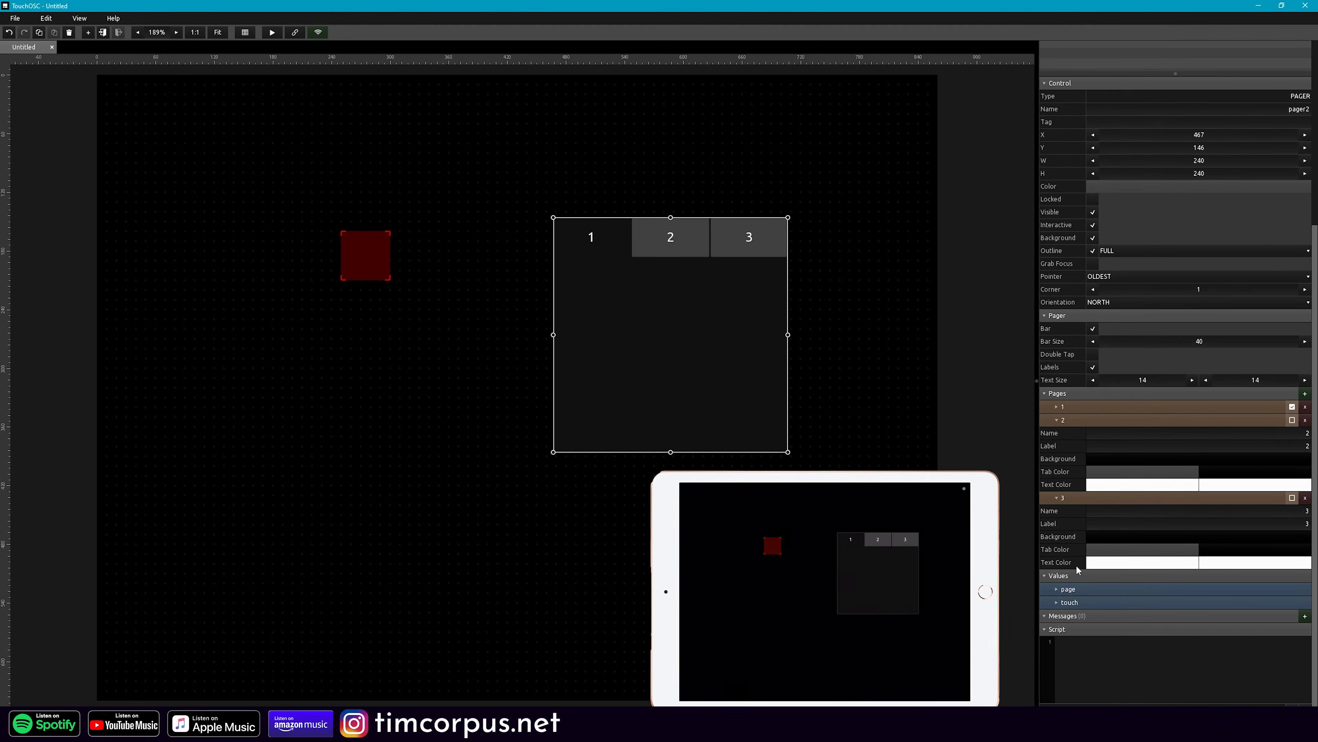
# - Make page 3, page 2 and finally page 1 the pager's active page from its page properties, and deselect the pager
pyautogui.click(1293, 498)
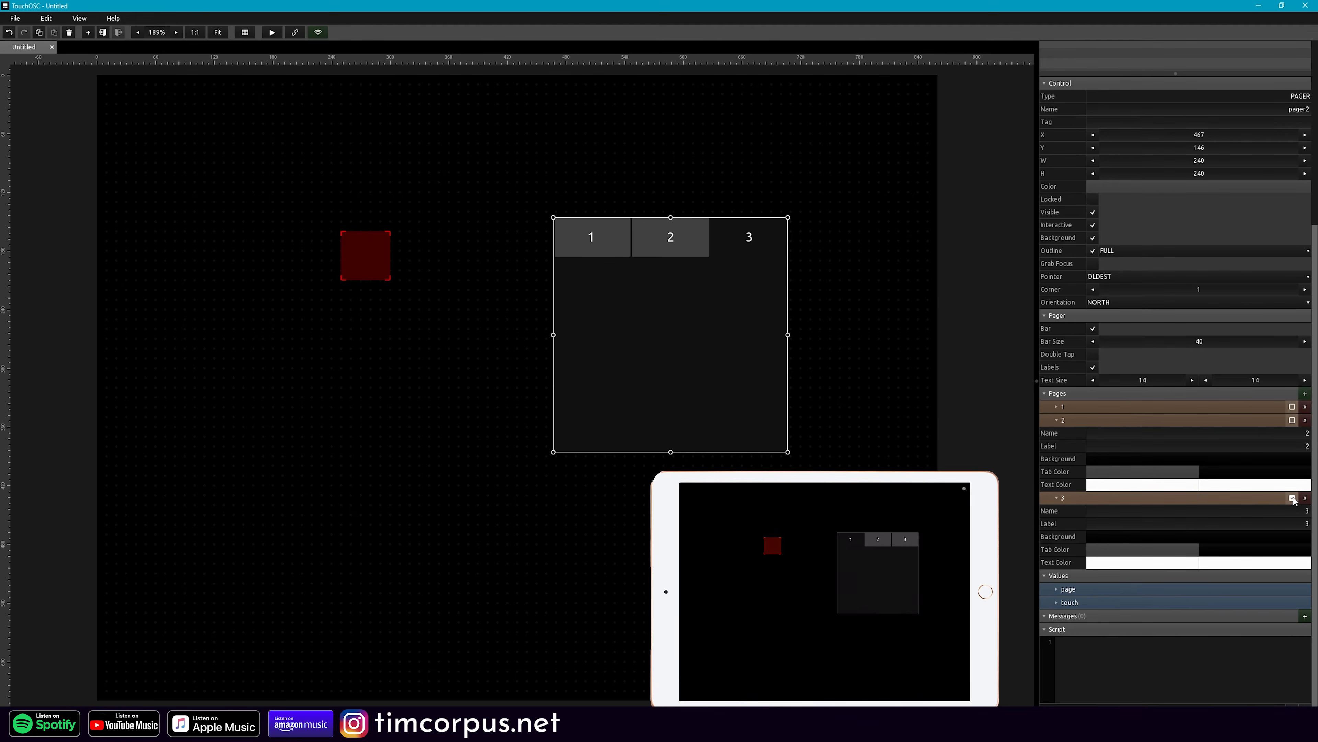
pyautogui.click(1292, 419)
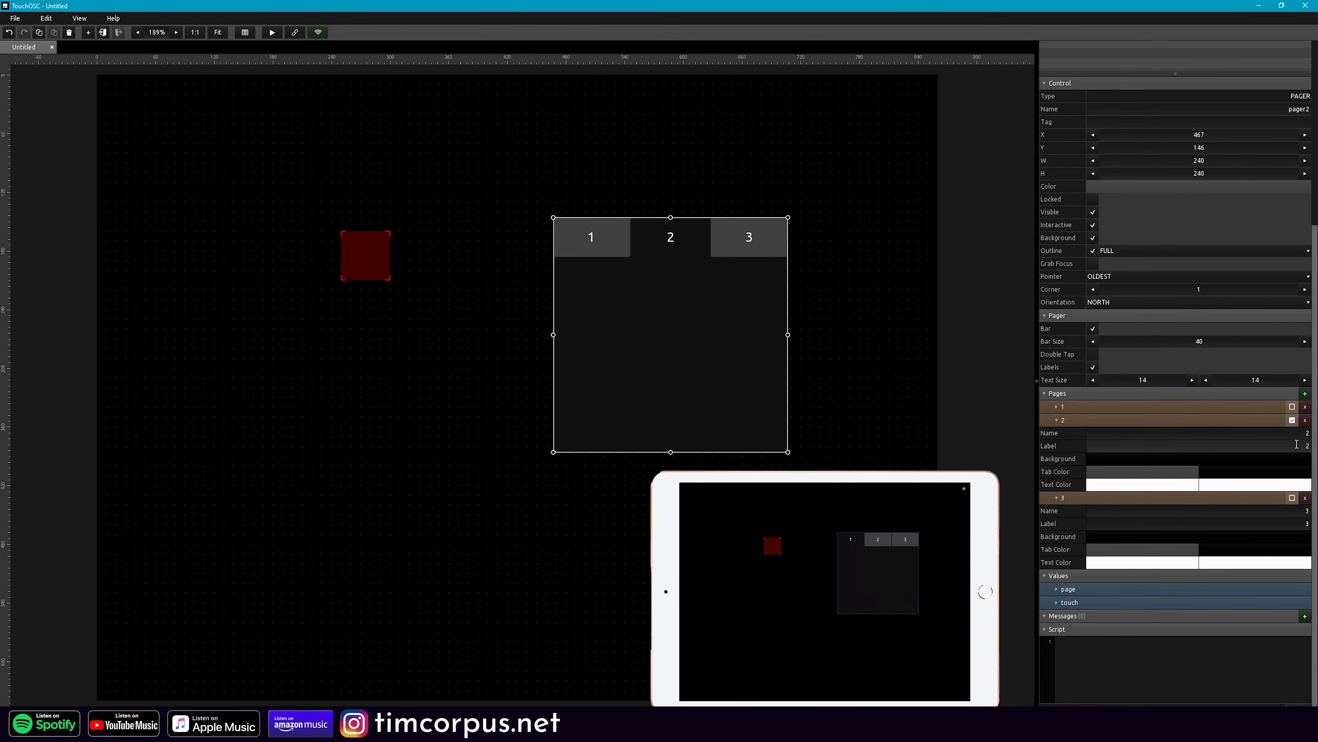
pyautogui.click(1292, 406)
pyautogui.click(553, 109)
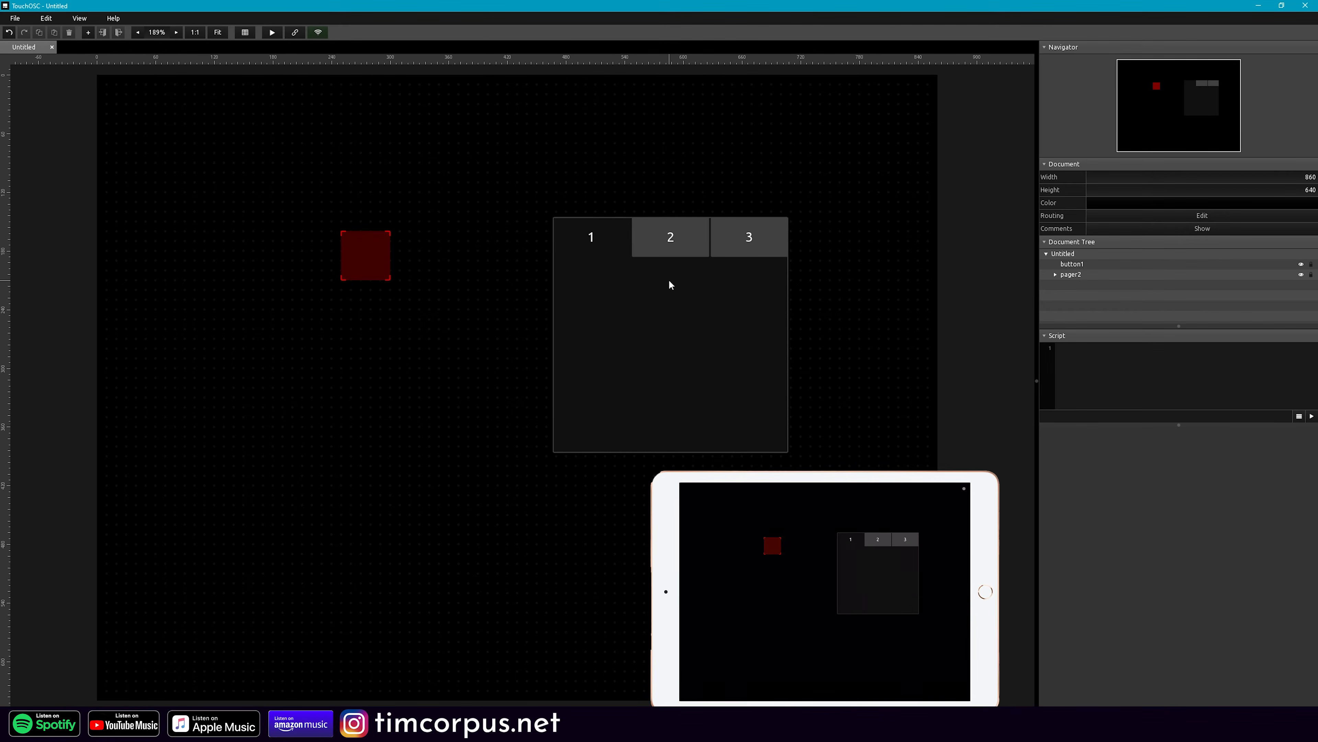
# - Navigate through the pager's tabs directly on the canvas and leave page 3 active
pyautogui.click(687, 246)
pyautogui.click(739, 241)
pyautogui.click(590, 249)
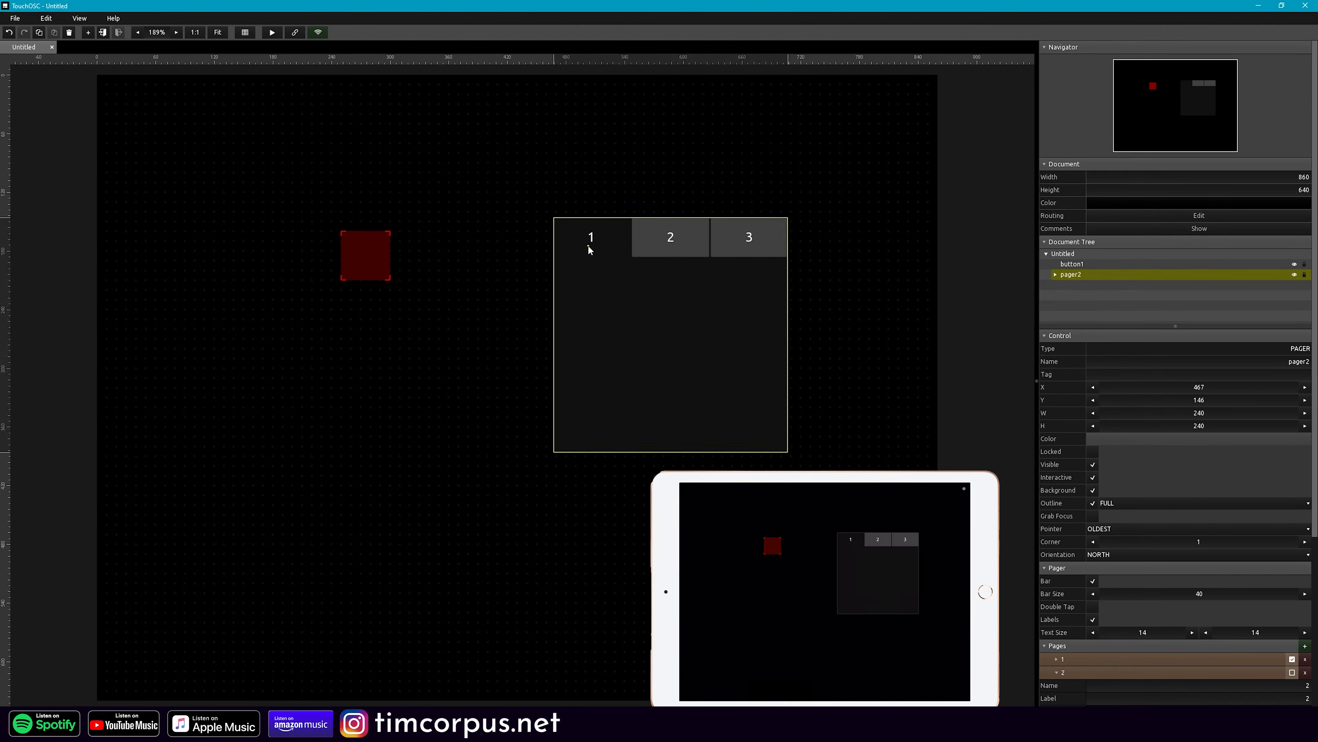
pyautogui.click(675, 254)
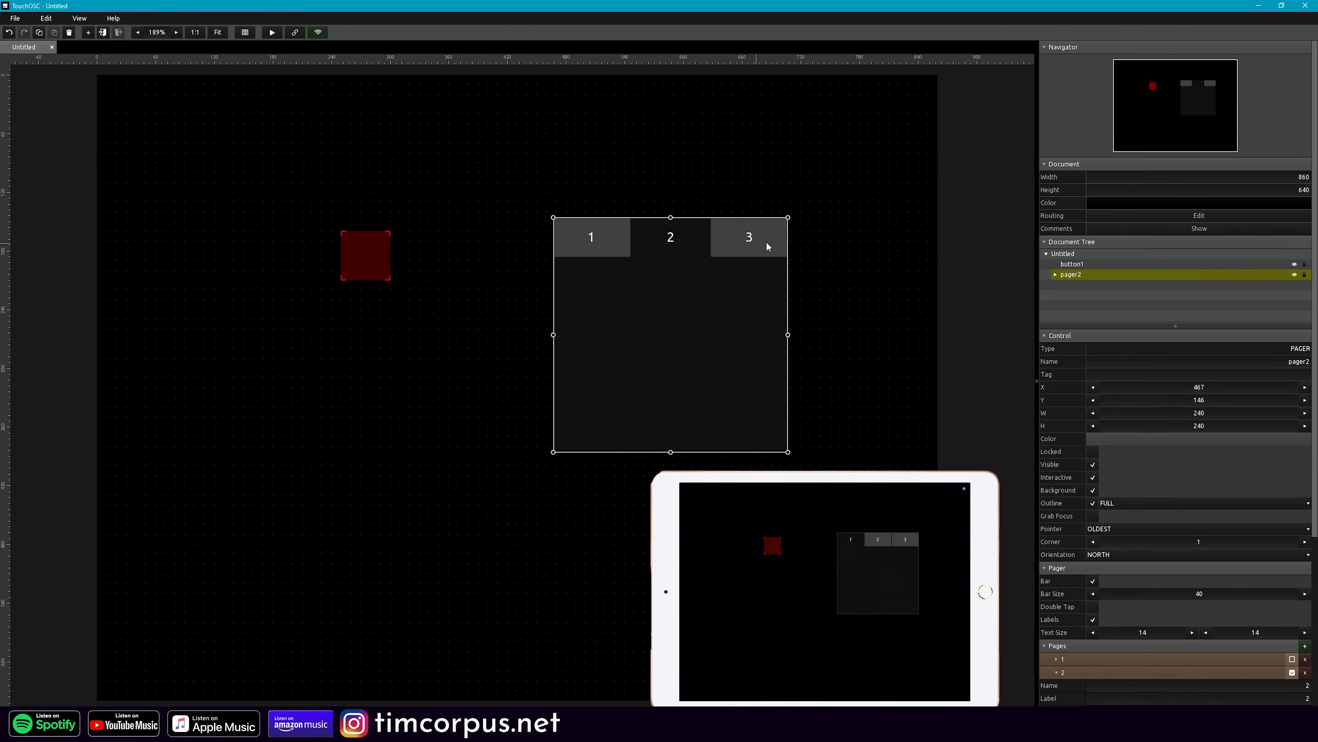
pyautogui.click(761, 246)
pyautogui.click(631, 194)
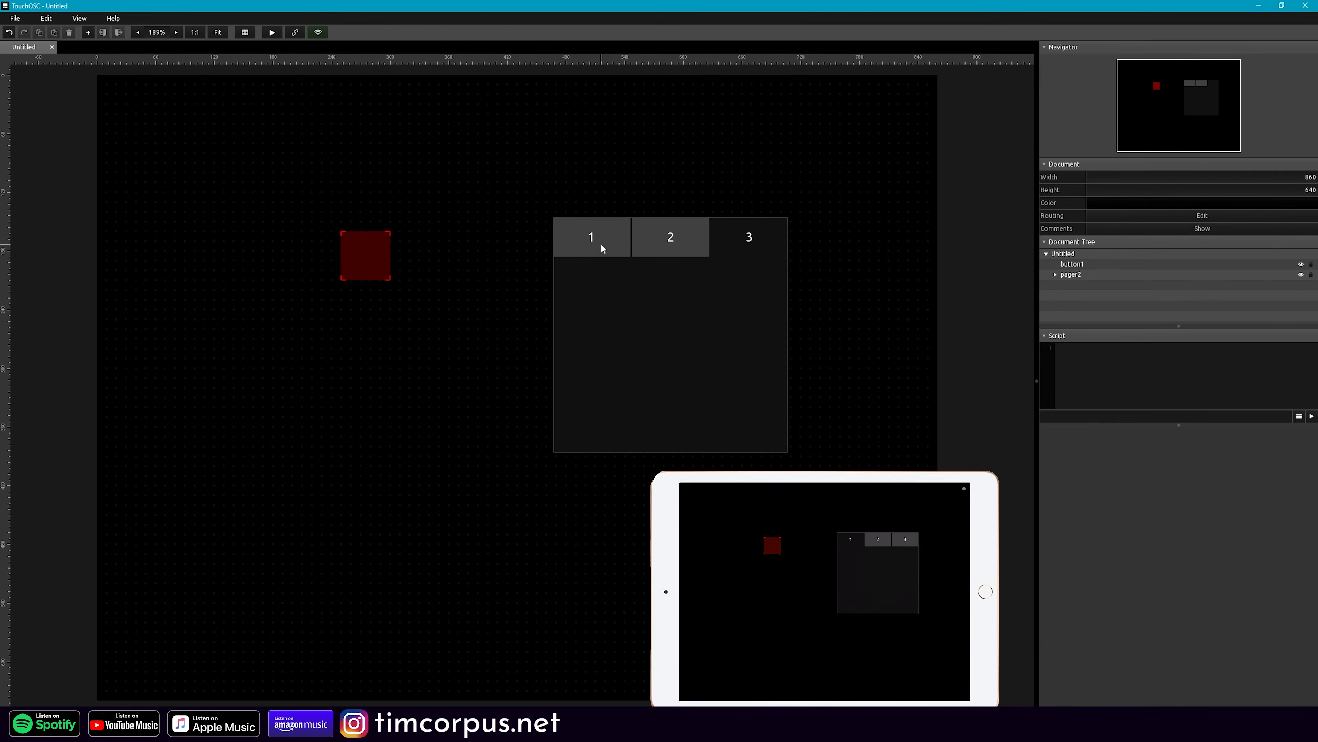
# - Move the pager across the canvas and place it at X 460, Y 120
pyautogui.click(602, 245)
pyautogui.moveTo(664, 344); pyautogui.dragTo(559, 308)
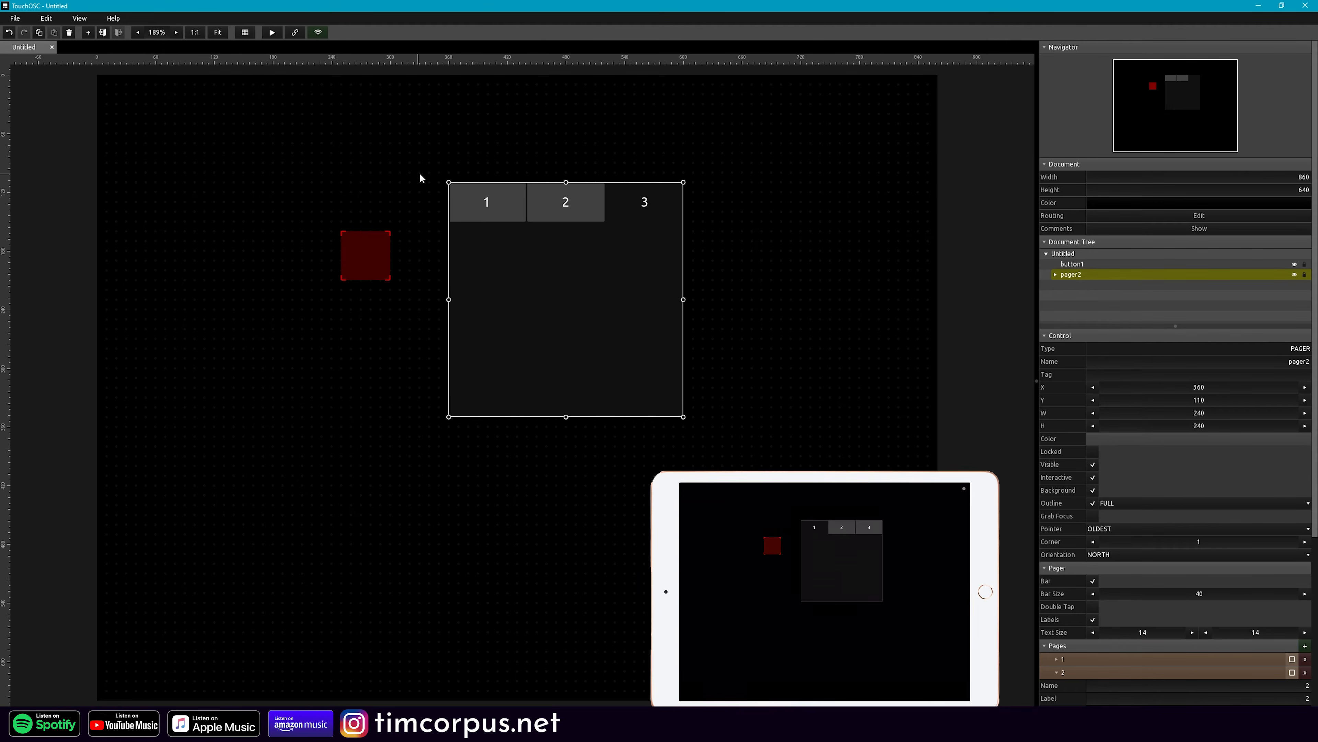
pyautogui.moveTo(601, 244); pyautogui.dragTo(711, 260)
# - Disable pager navigation only with the ALT key in the editor preferences and close them
pyautogui.click(24, 14)
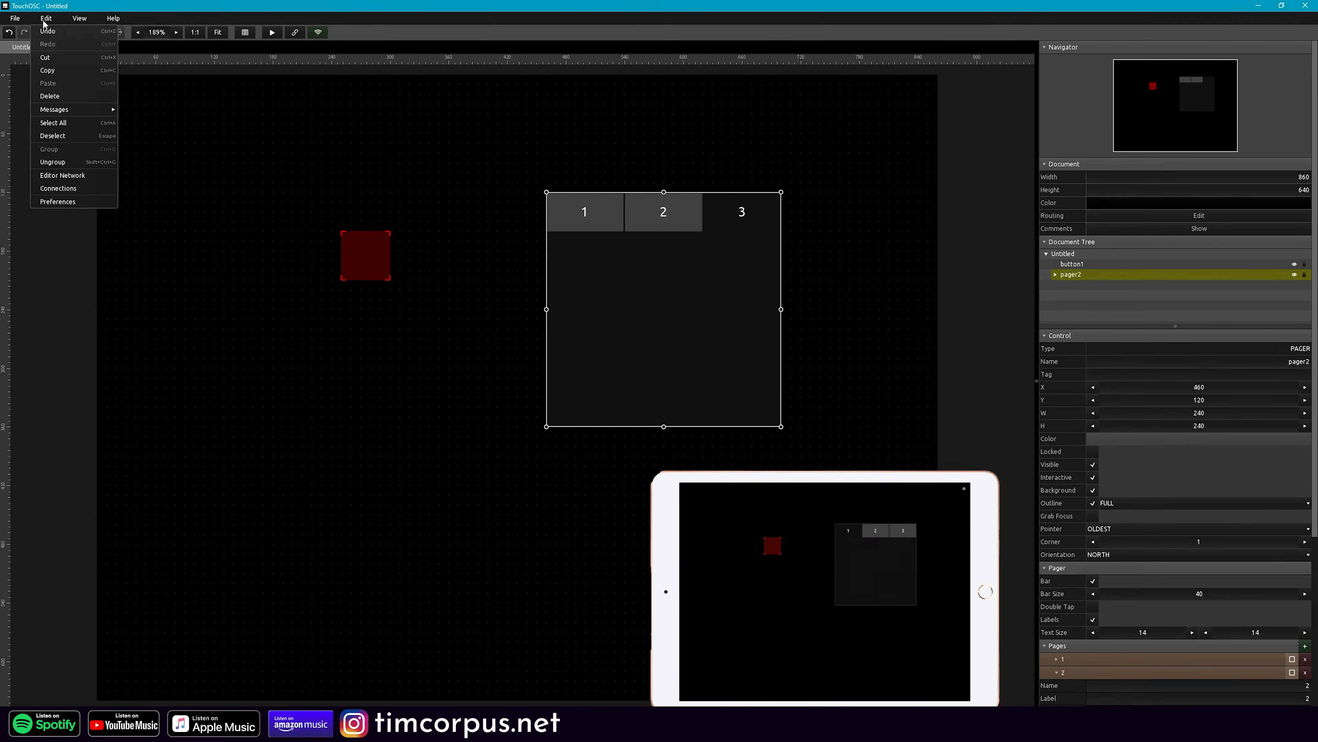
pyautogui.click(74, 203)
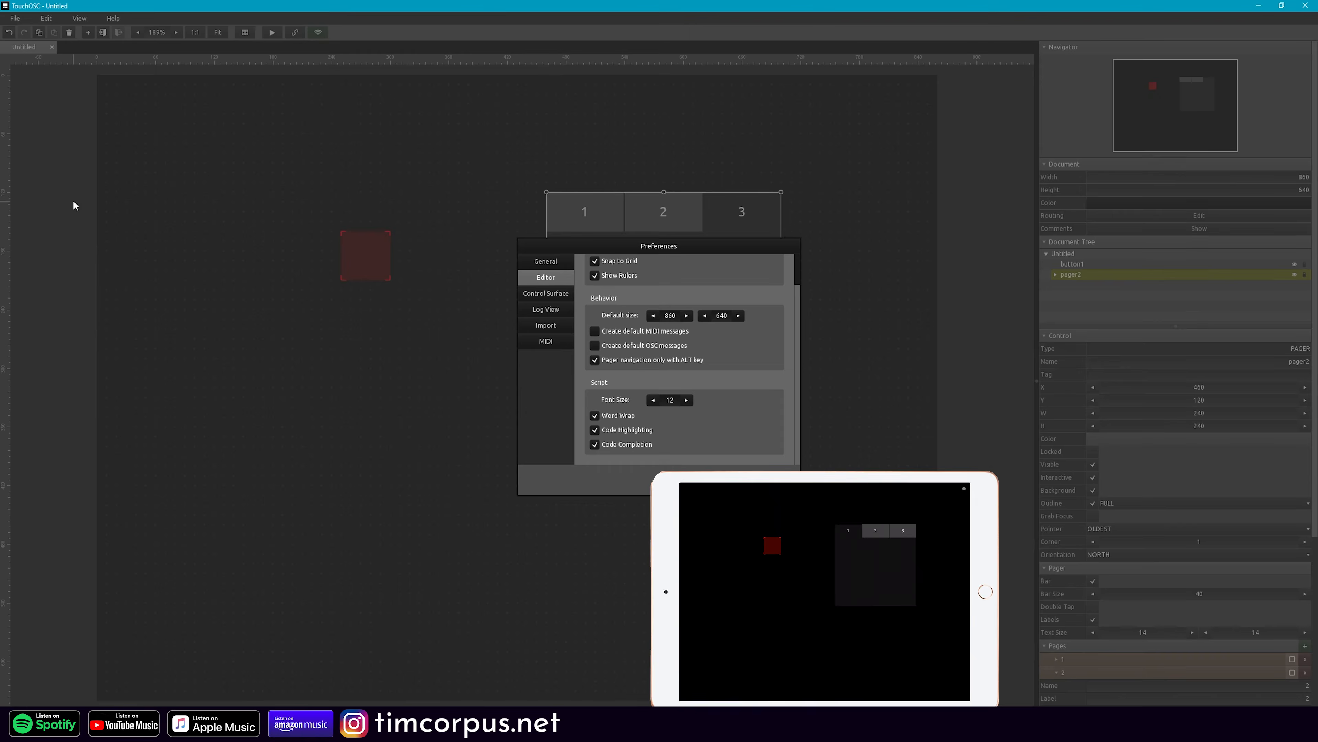
pyautogui.click(595, 360)
pyautogui.click(514, 325)
pyautogui.click(512, 326)
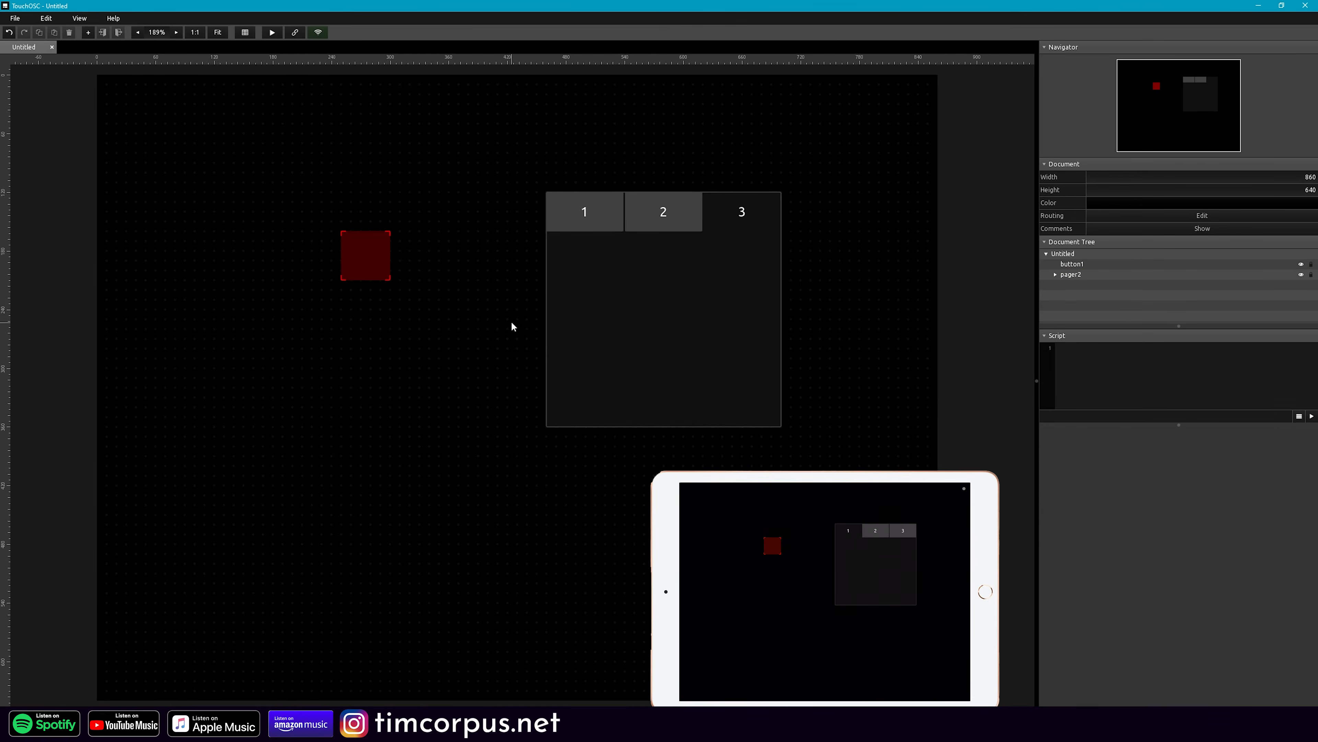
# - Test the pager's tabs on the canvas by switching to pages 1, 2 and 3
pyautogui.click(609, 208)
pyautogui.click(664, 212)
pyautogui.click(741, 211)
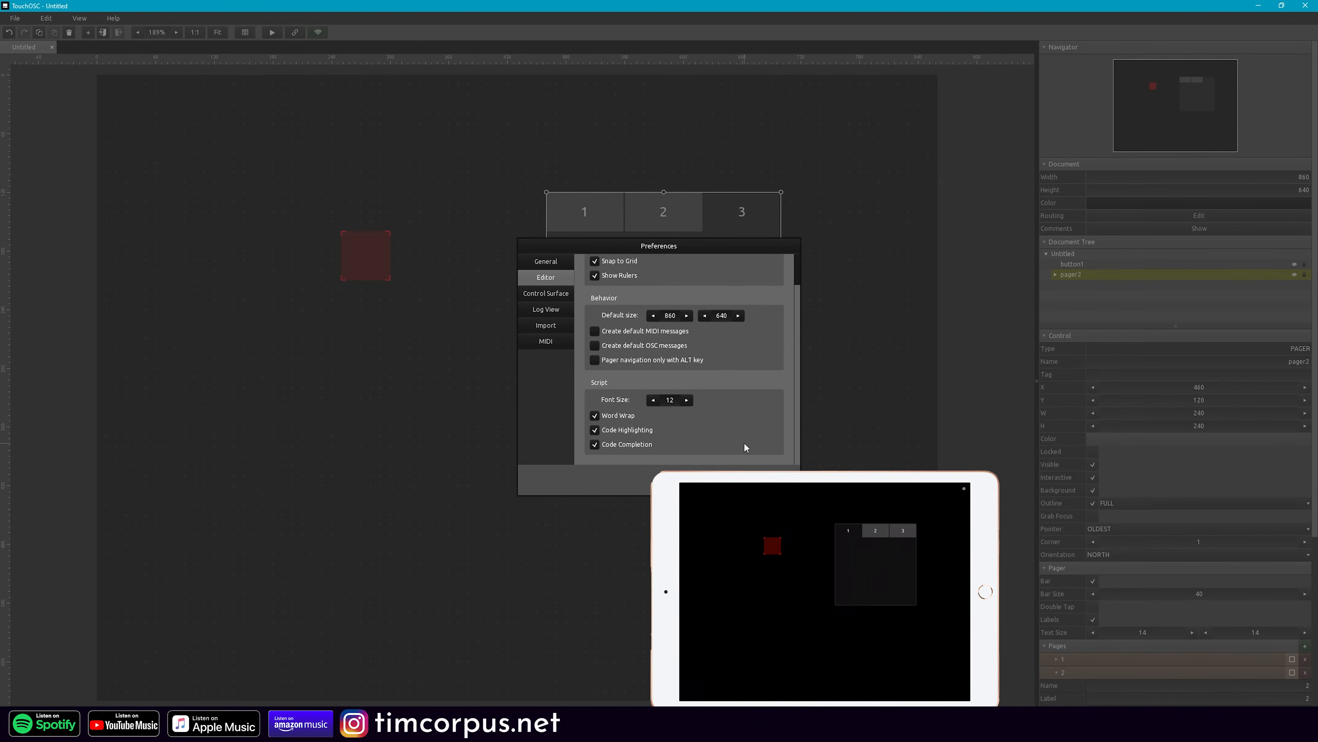
# - Review the control surface preferences for display, padding and back button, and close them
pyautogui.click(540, 293)
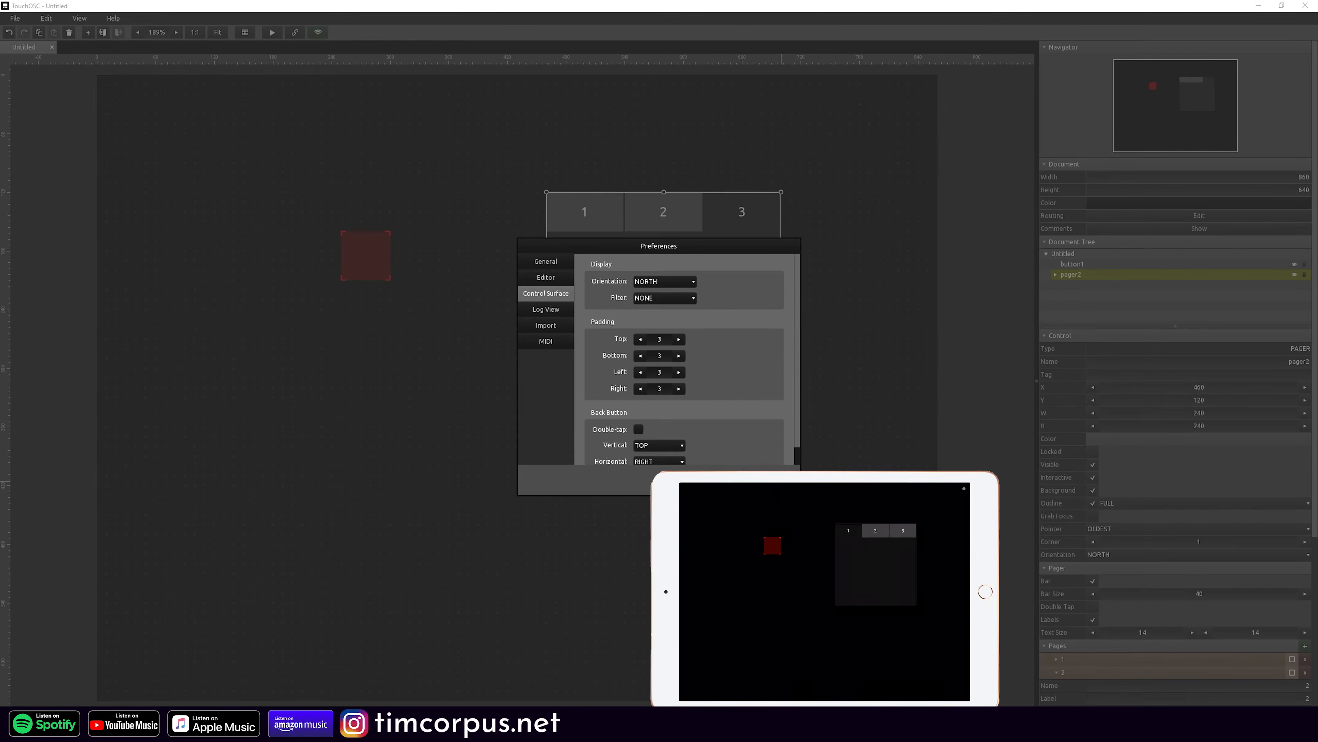
pyautogui.click(319, 372)
# - Create a fader and place it near the canvas's upper-left corner at X 50, Y 40
pyautogui.rightClick(315, 370)
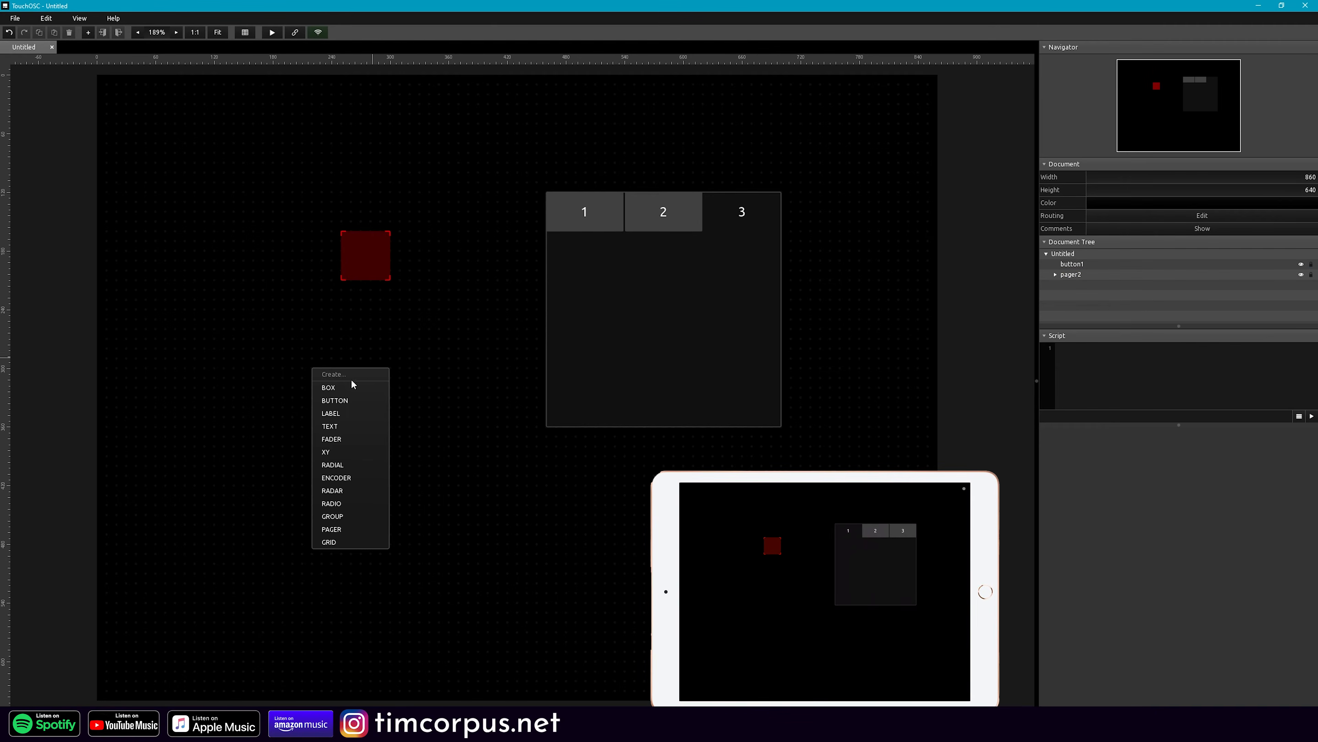
pyautogui.click(336, 439)
pyautogui.moveTo(333, 403); pyautogui.dragTo(170, 147)
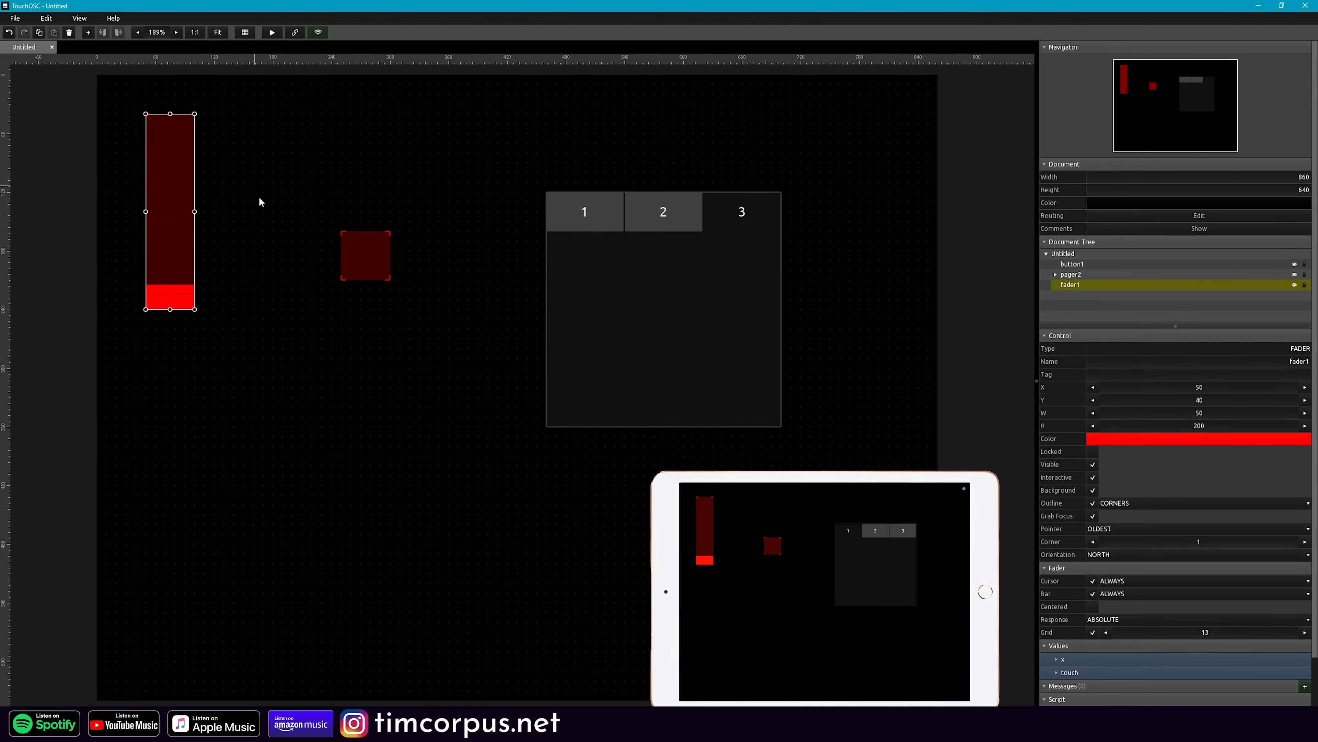
# - Add a second fader and align it beside the first at X 130, Y 40
pyautogui.rightClick(252, 131)
pyautogui.click(308, 203)
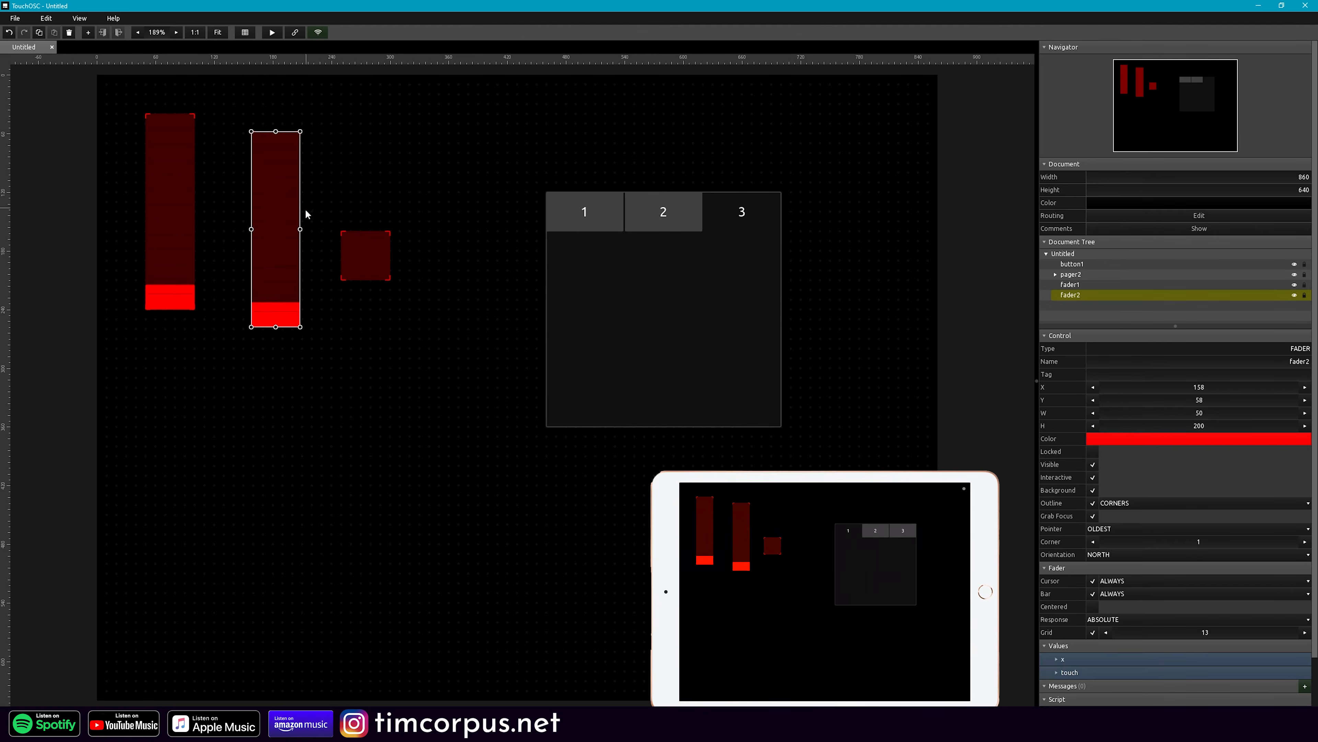
pyautogui.moveTo(285, 212); pyautogui.dragTo(257, 196)
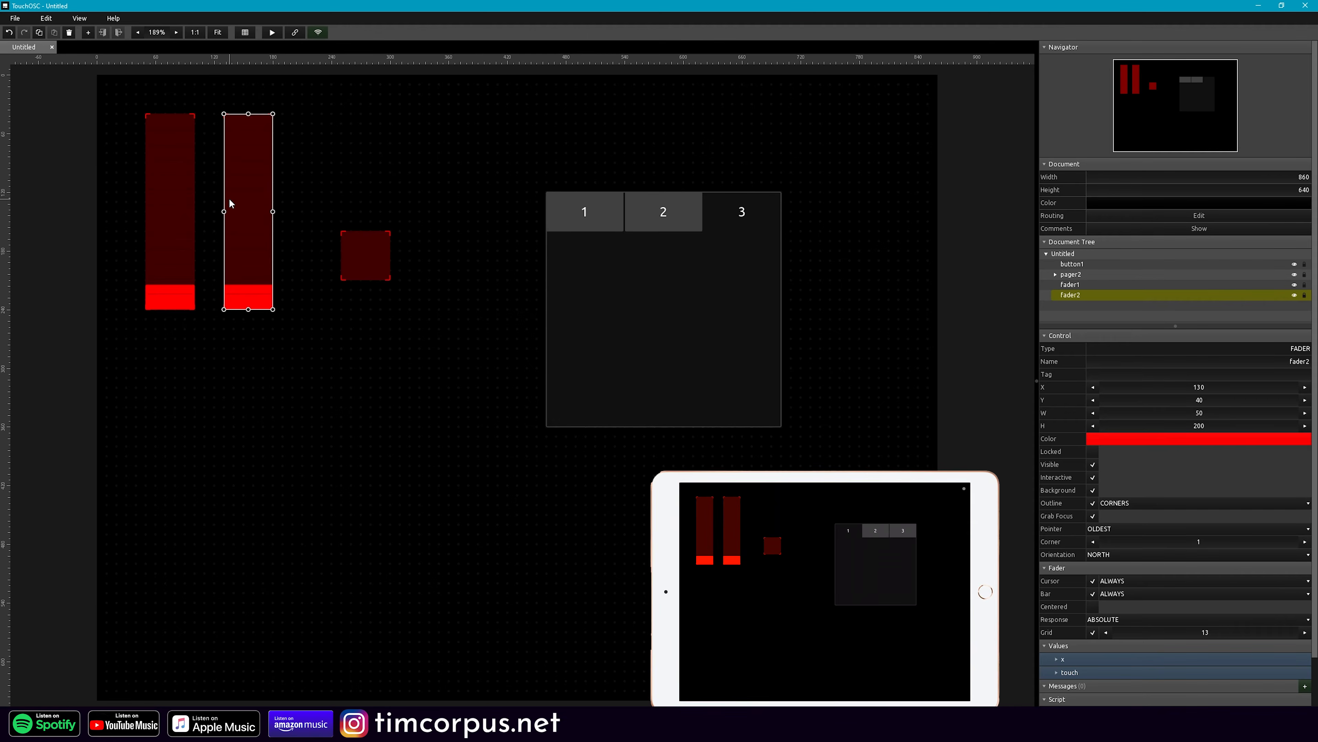
# - Set the second fader's color to blue (0022D7FF) and deselect it
pyautogui.click(1104, 446)
pyautogui.click(1150, 479)
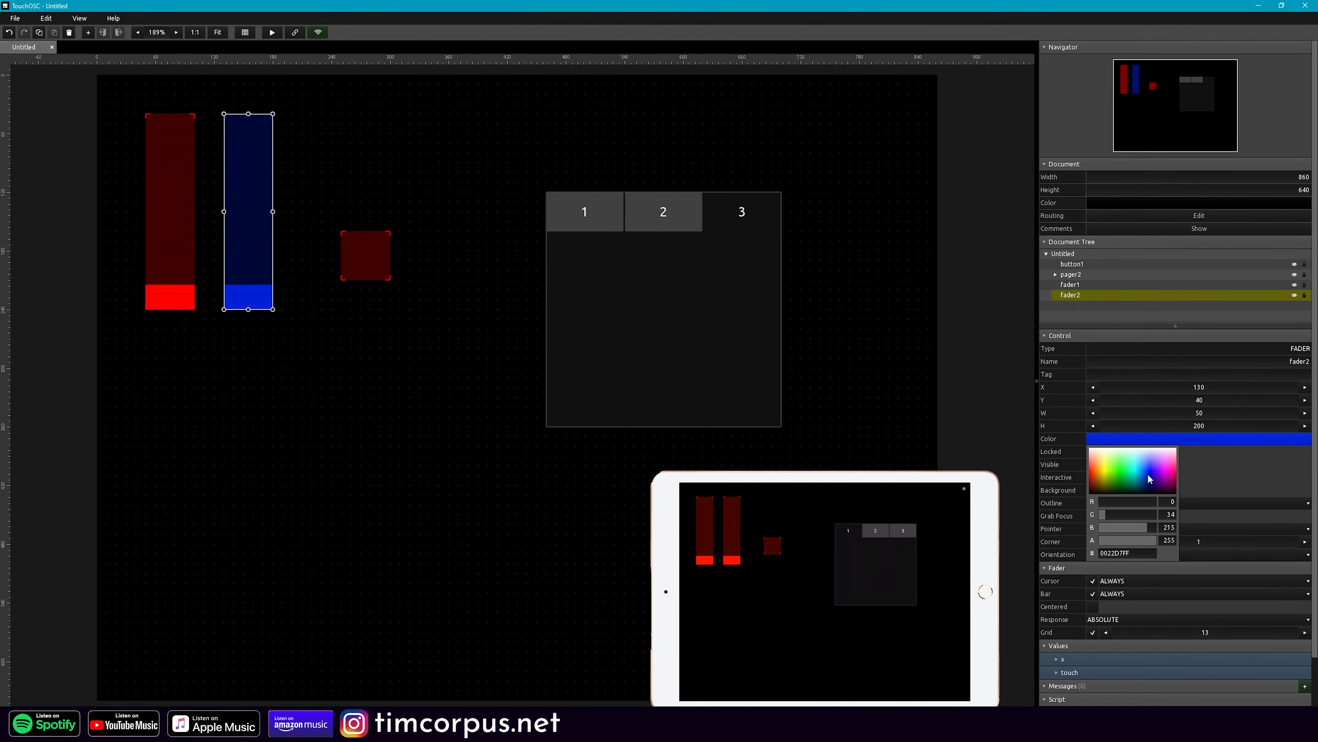
pyautogui.click(309, 128)
pyautogui.click(308, 127)
# - Move the pager to the canvas's upper-right corner and deselect it
pyautogui.moveTo(673, 318); pyautogui.dragTo(809, 219)
pyautogui.click(456, 182)
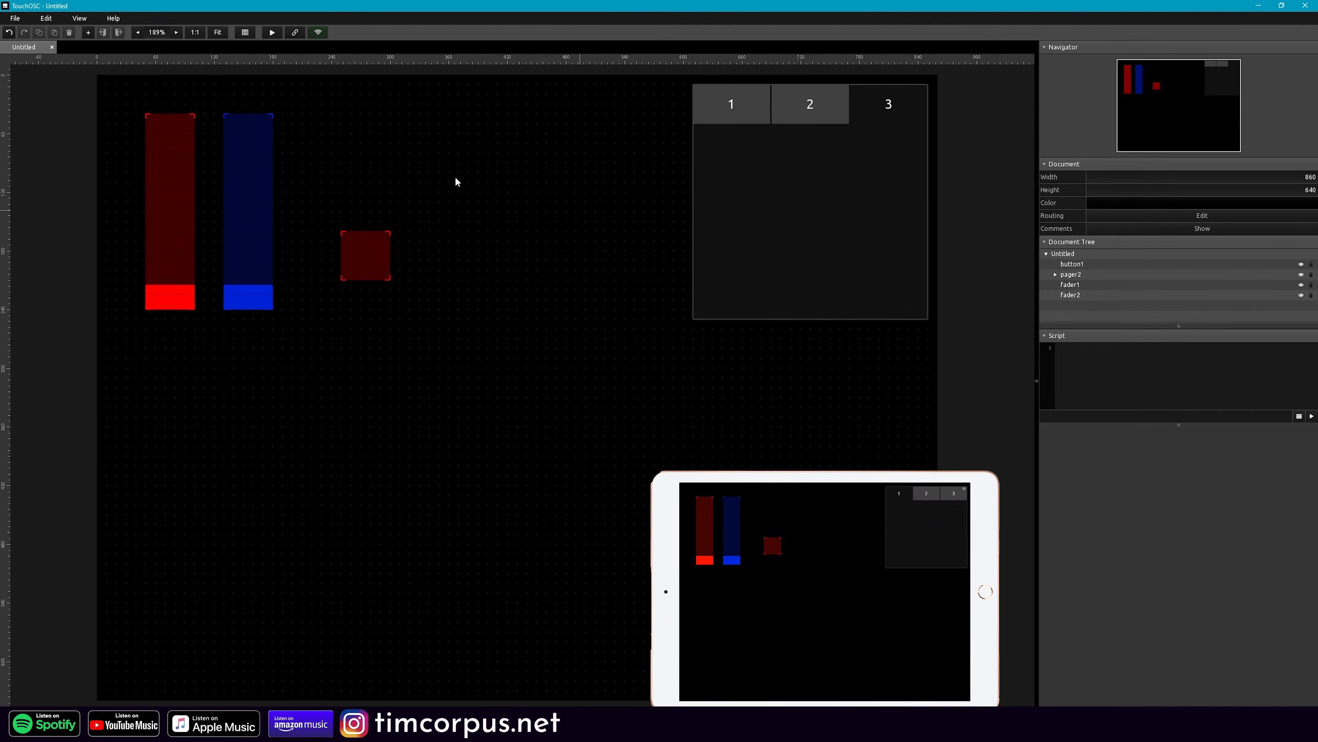
# - Set the control surface display orientation to SOUTH and its filter to INVERT in the preferences
pyautogui.click(41, 18)
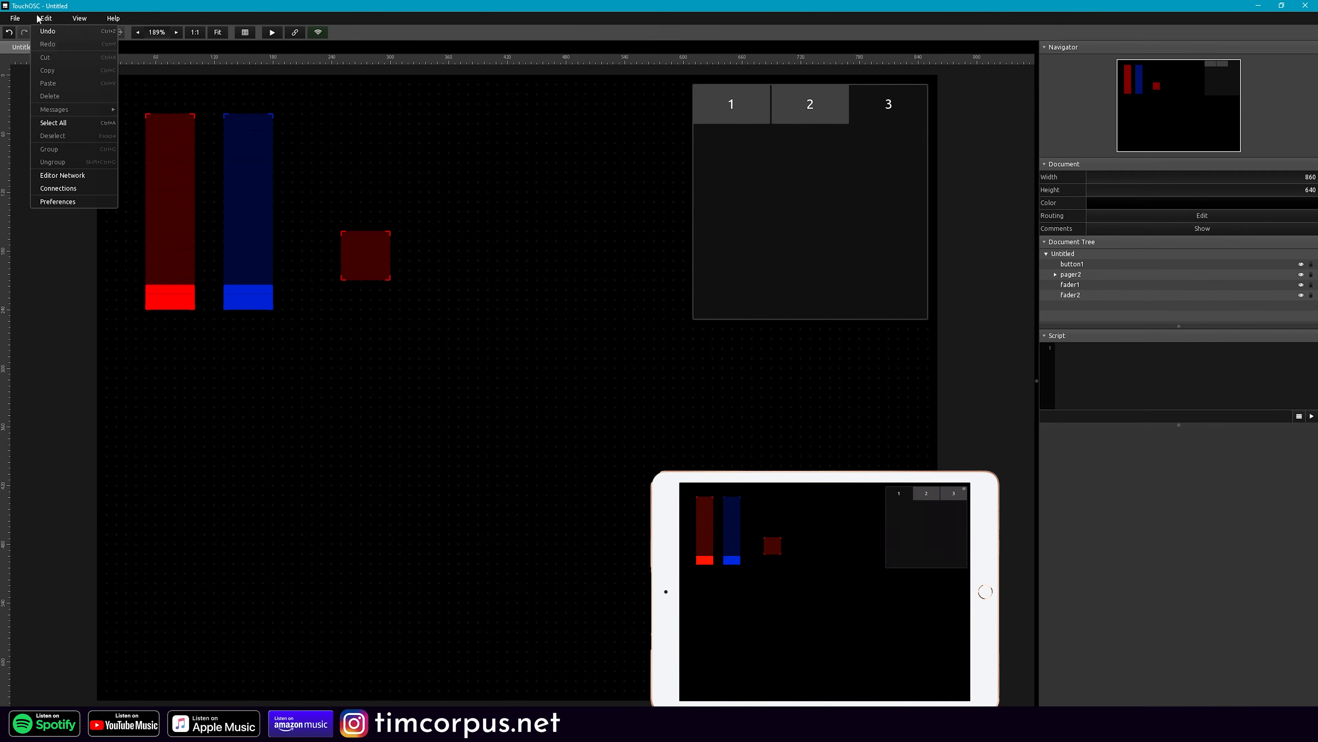
pyautogui.click(72, 202)
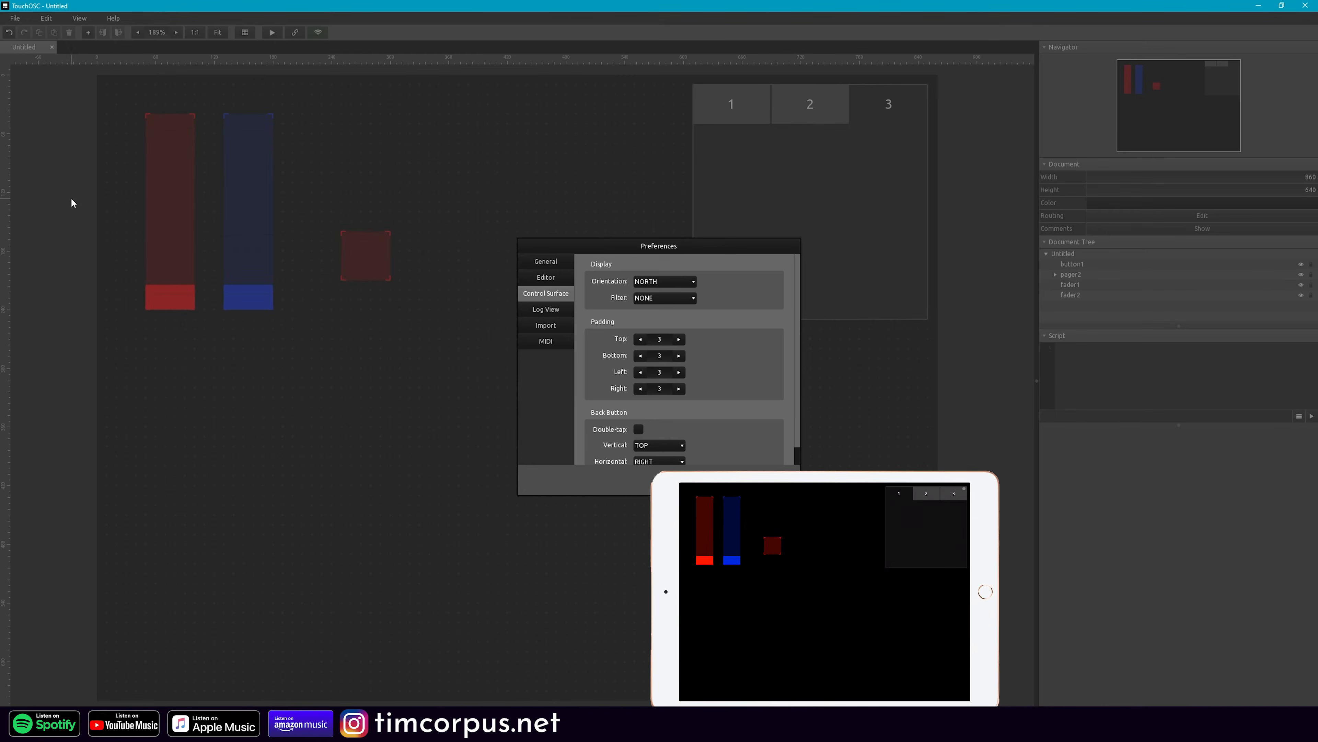
pyautogui.click(692, 283)
pyautogui.click(690, 320)
pyautogui.click(693, 298)
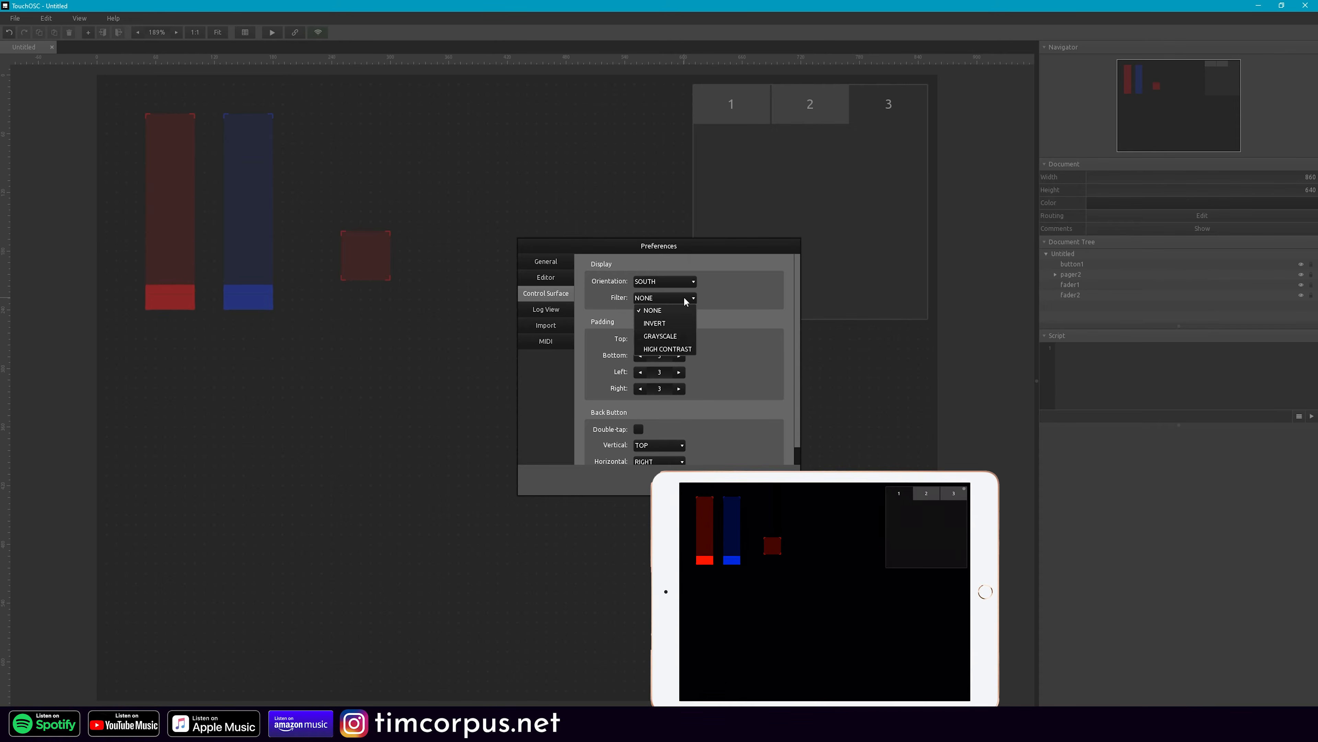
pyautogui.click(680, 329)
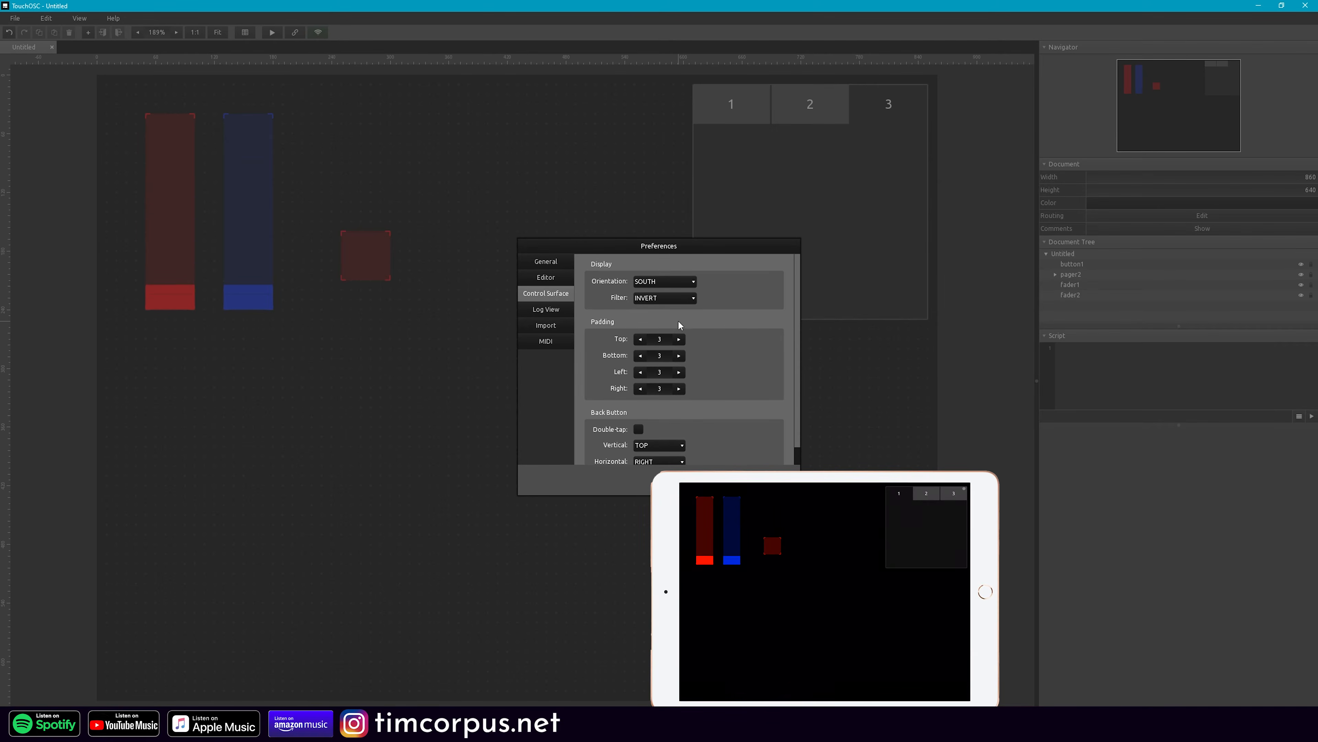
pyautogui.click(778, 479)
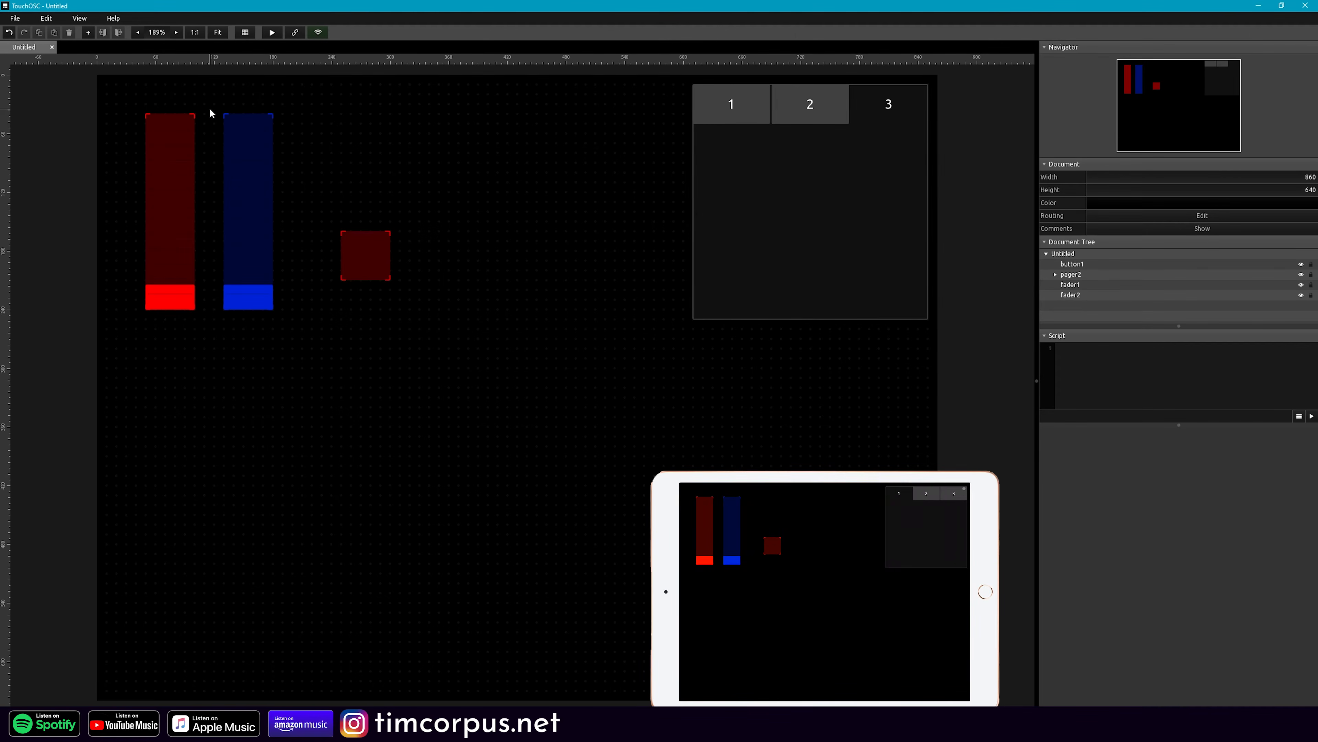
# - Run the control surface and move both faders to test the rotated, inverted display
pyautogui.click(272, 33)
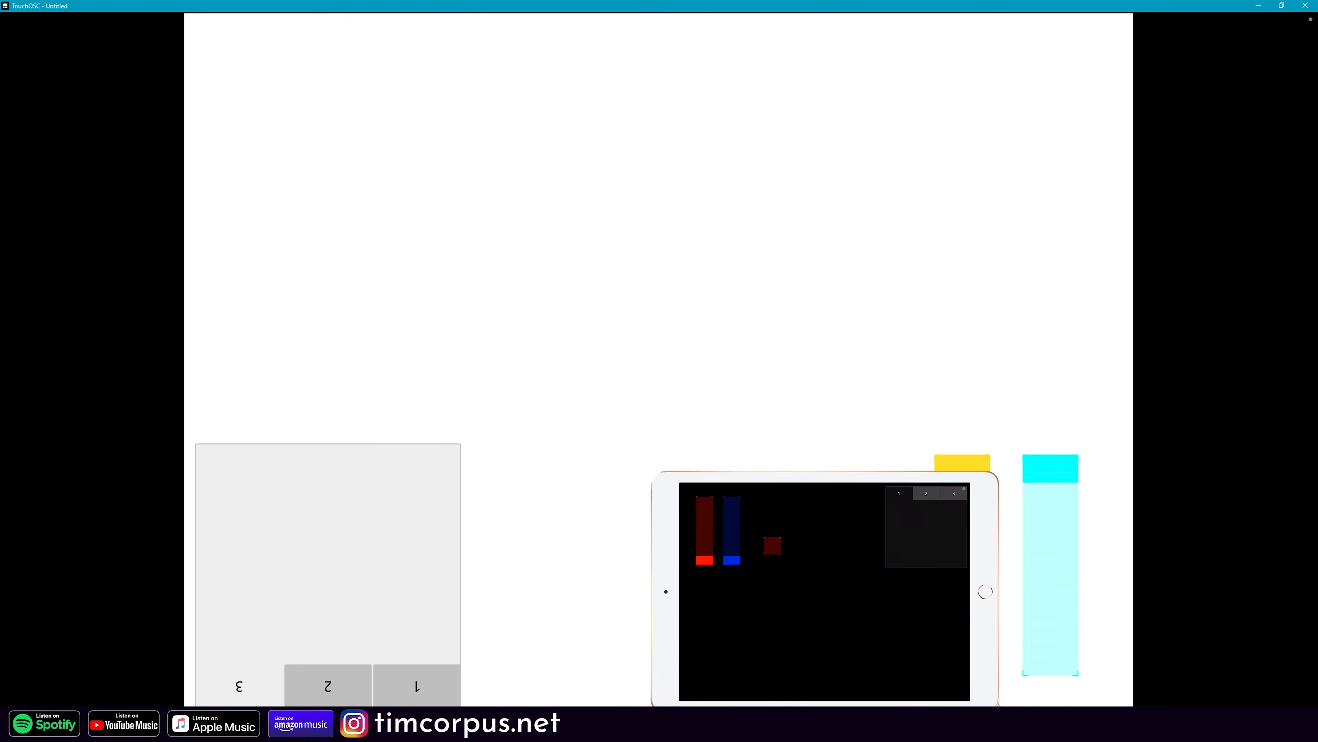
pyautogui.moveTo(1040, 513); pyautogui.dragTo(1050, 645)
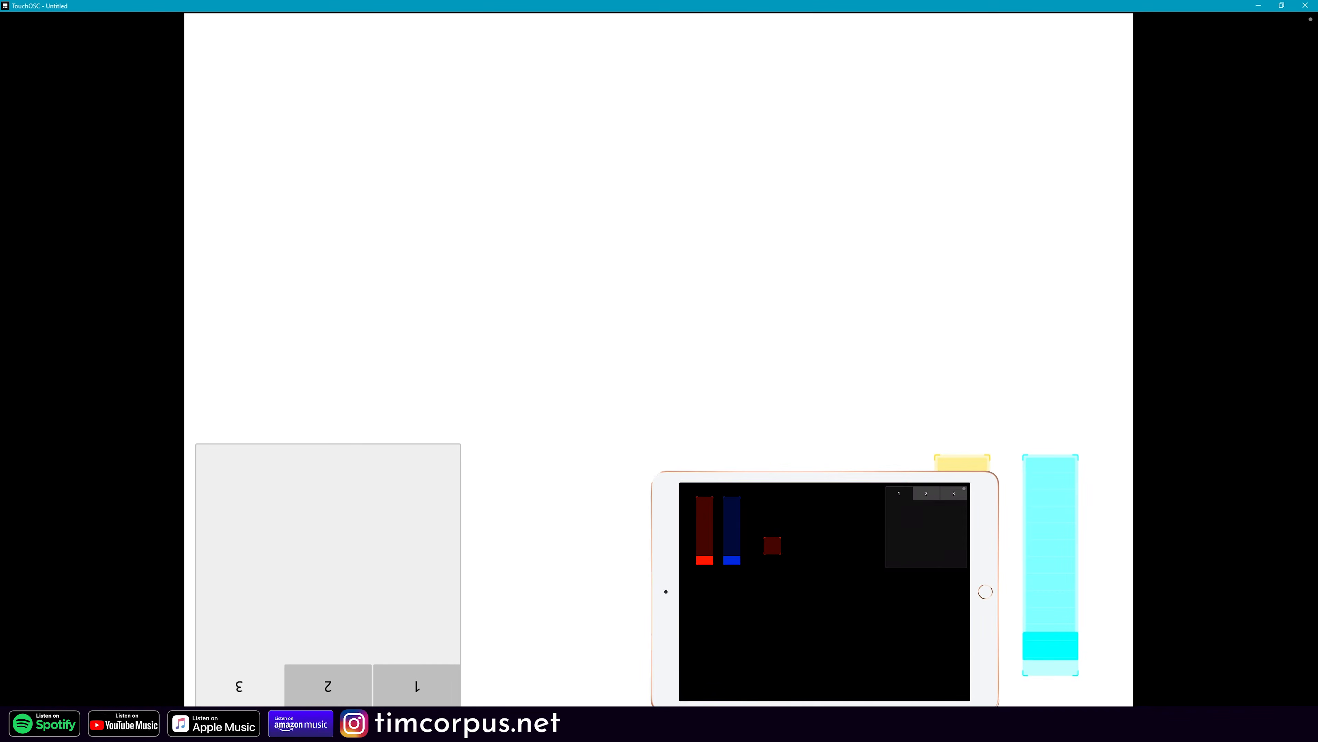
pyautogui.moveTo(963, 645); pyautogui.dragTo(963, 465)
pyautogui.moveTo(1054, 649); pyautogui.dragTo(1041, 429)
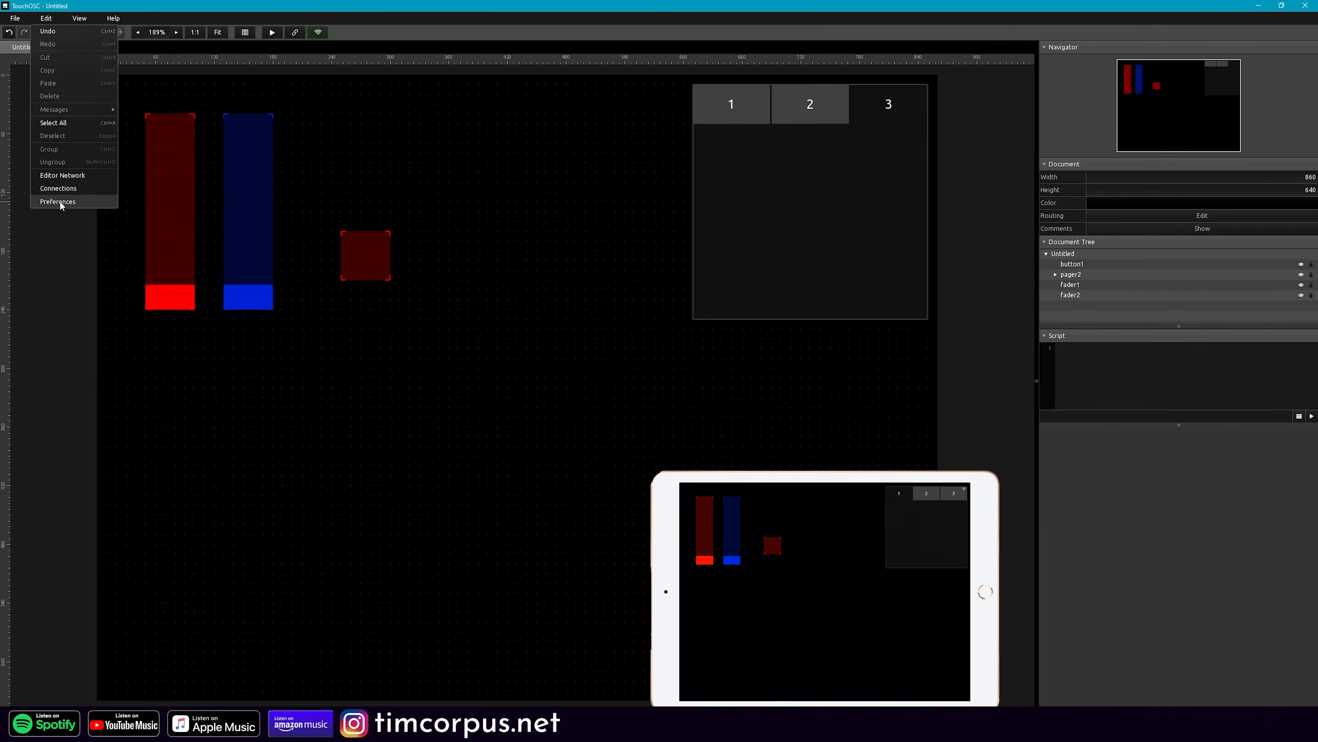
# - Set the control surface padding to 50 for top and bottom, 100 for left and 10 for right
pyautogui.click(62, 203)
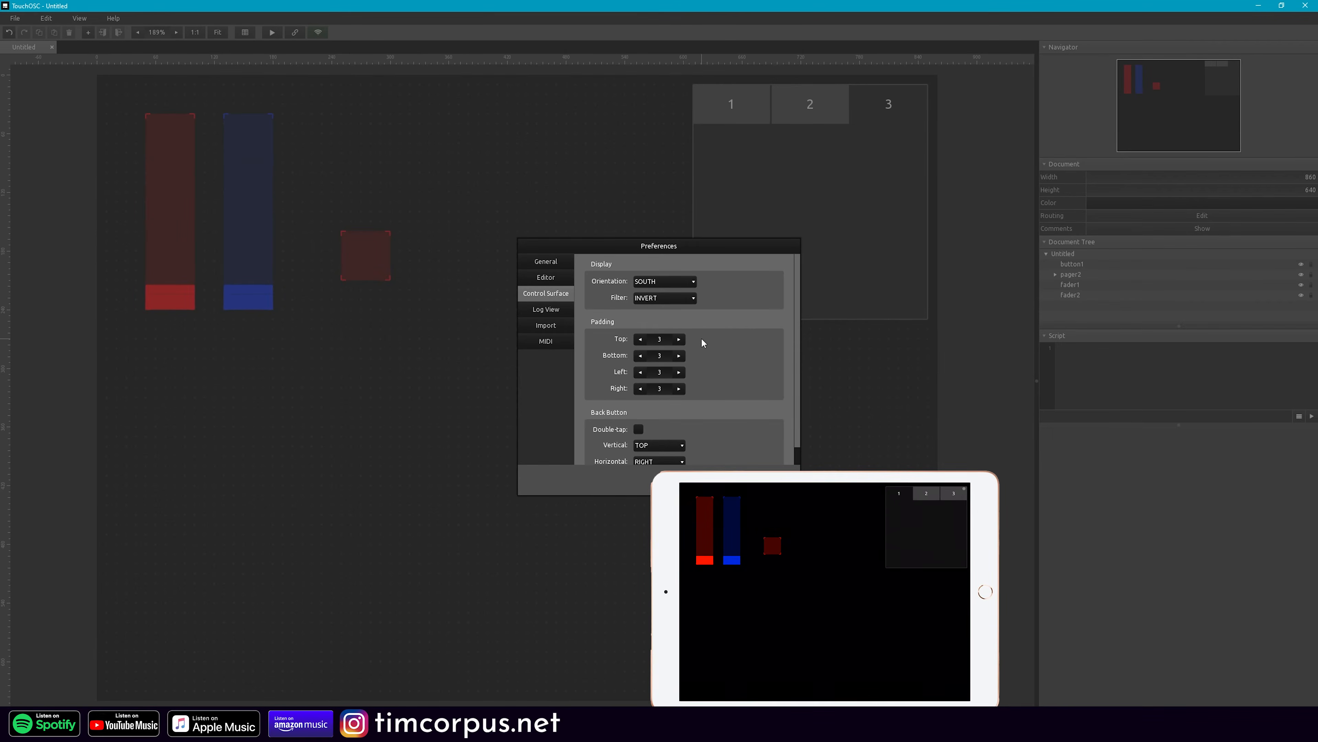
pyautogui.click(677, 340)
pyautogui.write('50')
pyautogui.press('Tab')
pyautogui.write('50')
pyautogui.press('Tab')
pyautogui.write('1')
pyautogui.press('Tab')
pyautogui.write('10')
pyautogui.press('Return')
pyautogui.click(667, 390)
# - Set the display orientation to WEST and preview the padded control surface before returning to the editor
pyautogui.click(674, 282)
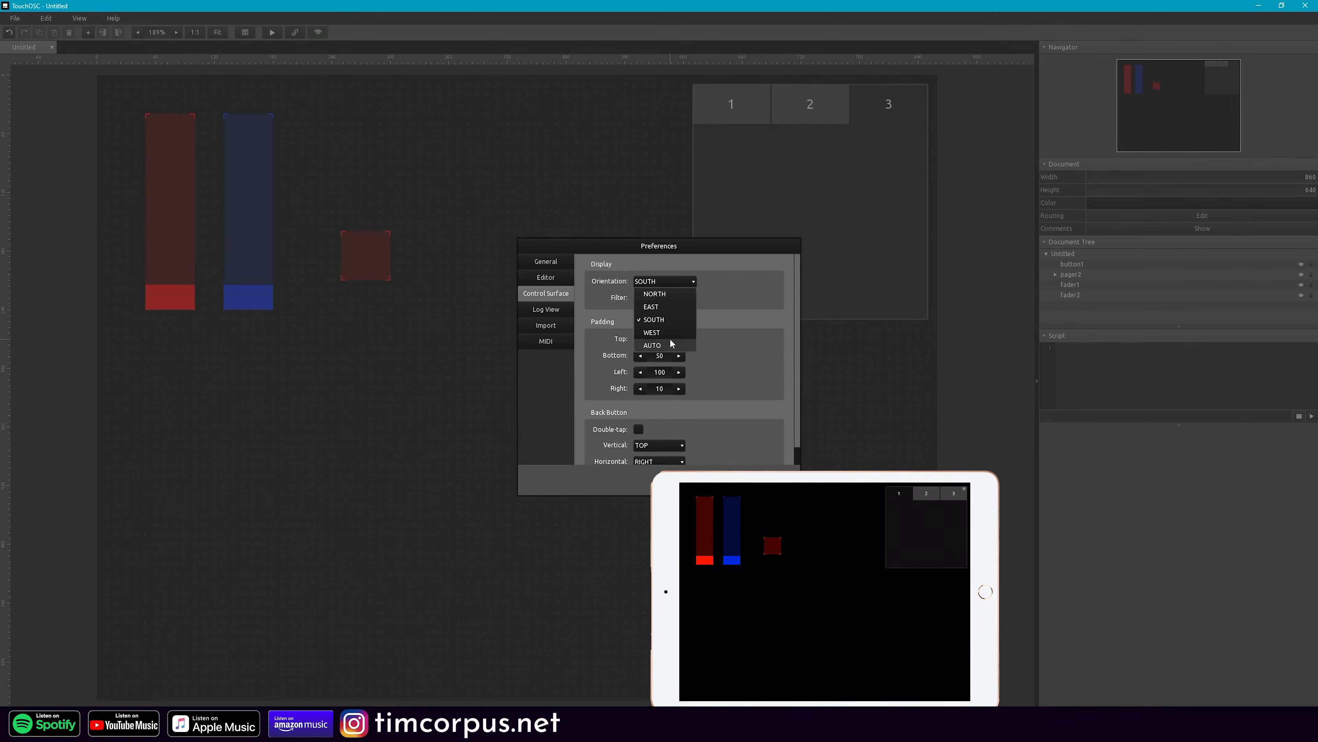
pyautogui.click(653, 332)
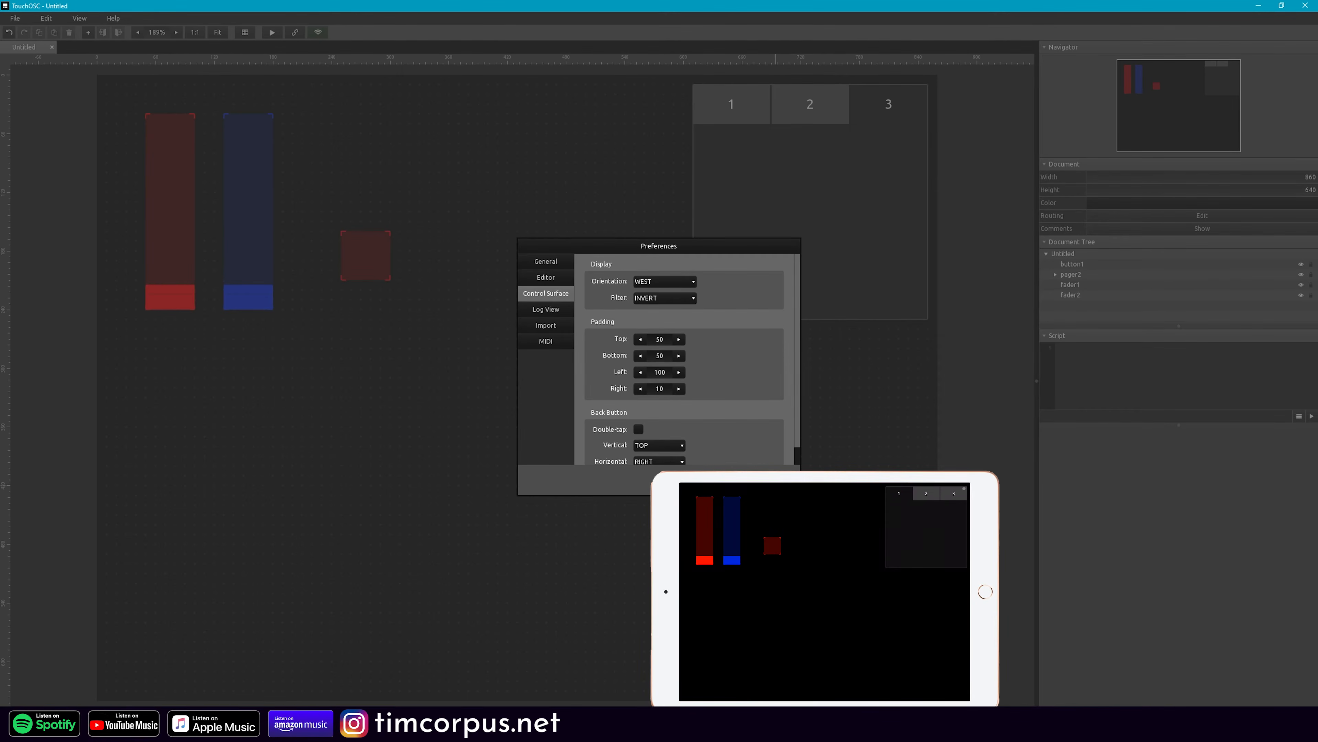
pyautogui.press('Escape')
pyautogui.click(272, 32)
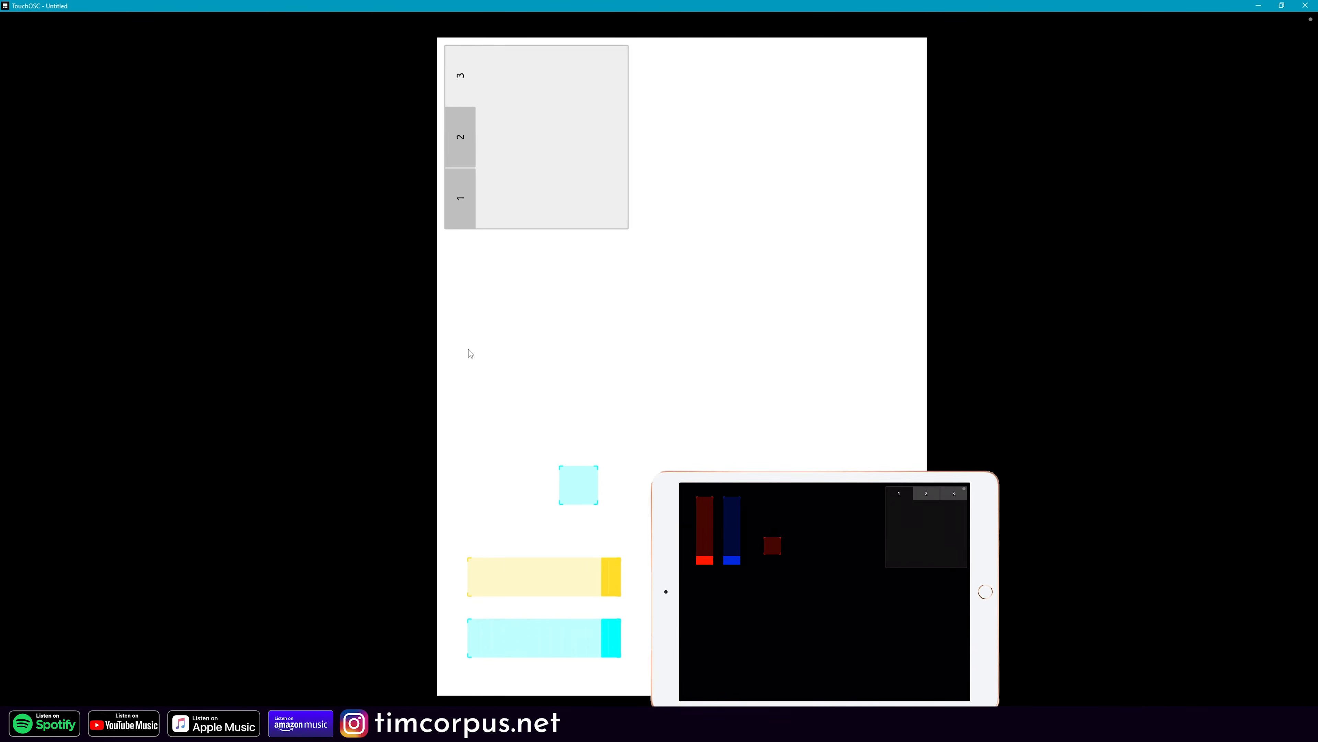
pyautogui.click(1311, 20)
# - Set the control surface orientation back to NORTH and the display filter to NONE in the preferences
pyautogui.click(46, 19)
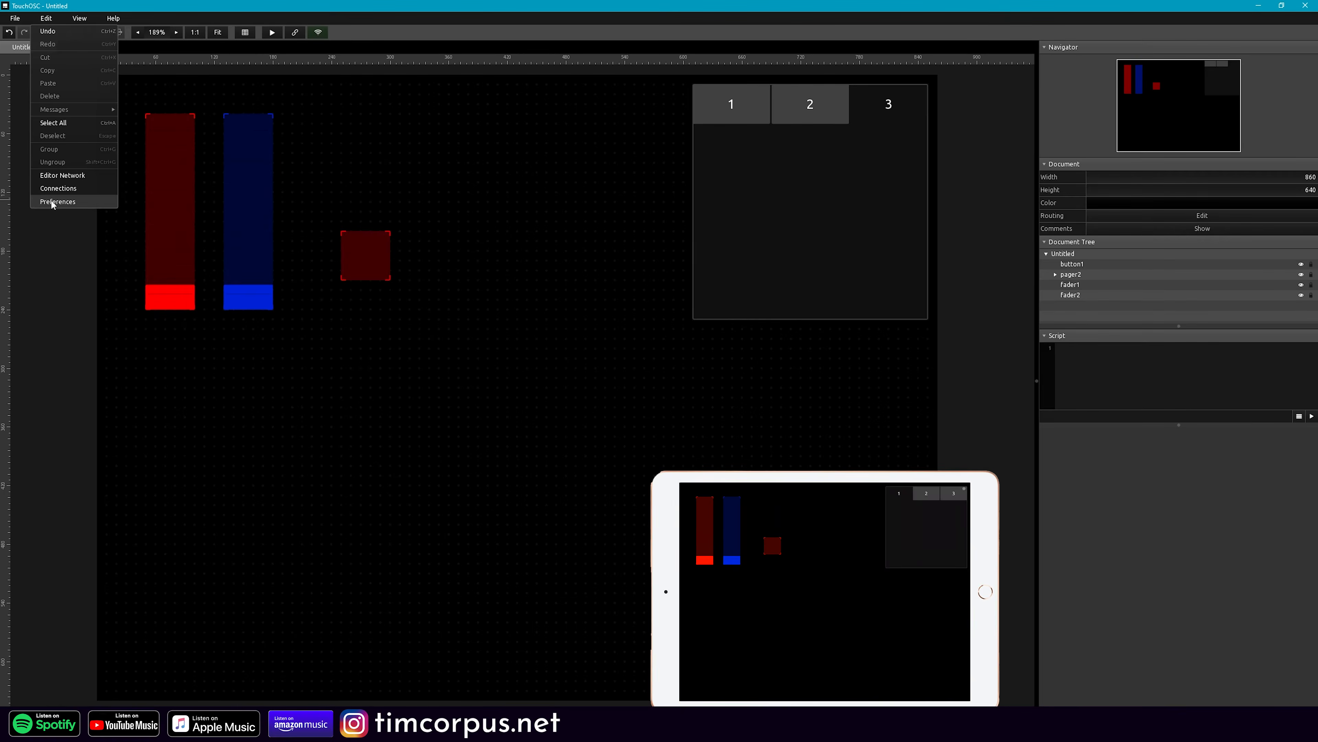
pyautogui.click(50, 202)
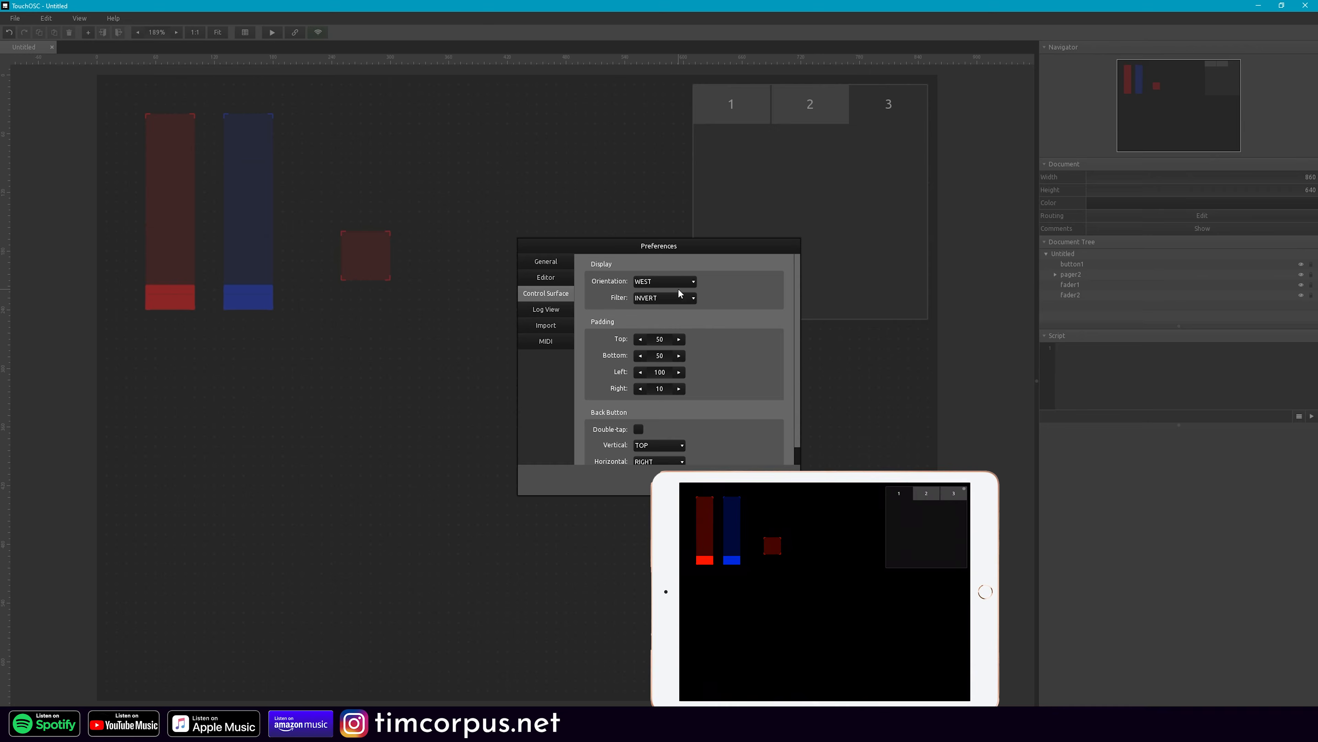
pyautogui.click(680, 285)
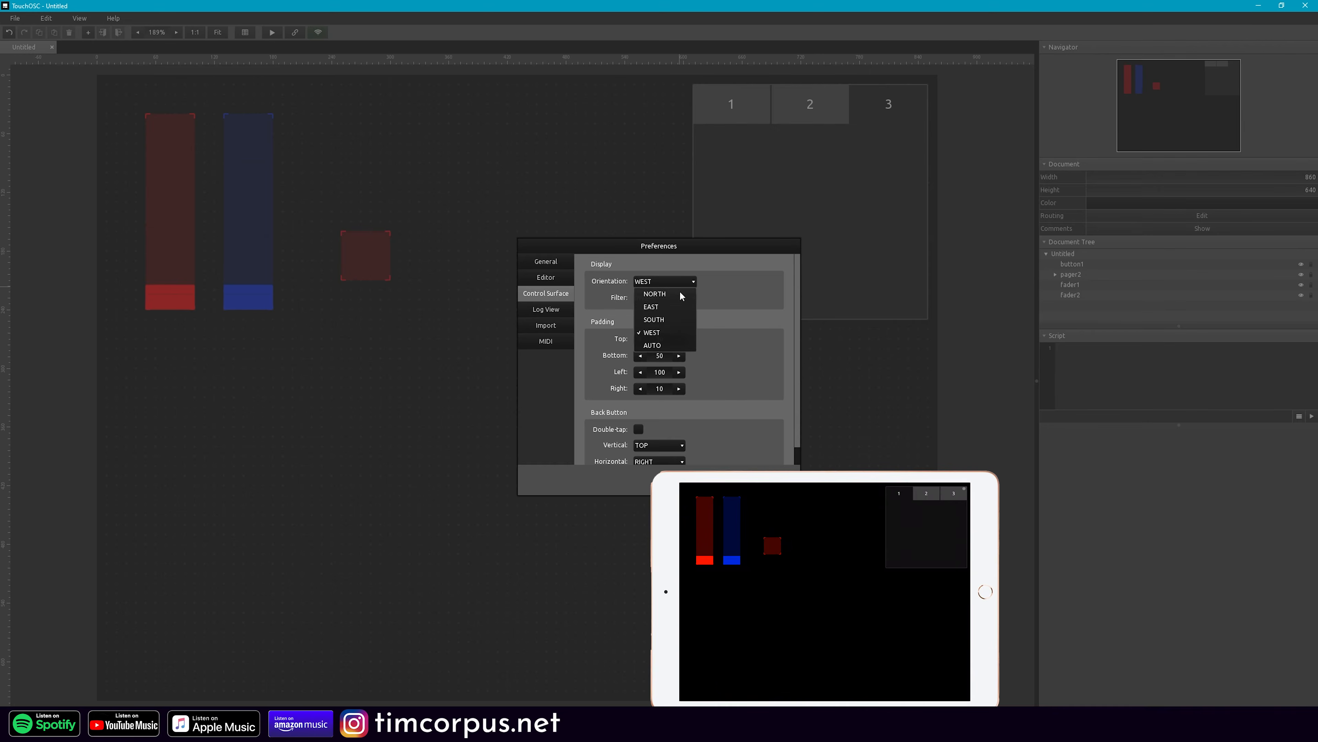
pyautogui.click(681, 294)
pyautogui.click(681, 296)
pyautogui.click(674, 310)
# - Set the control surface padding to 0 for top, bottom, left and right
pyautogui.scroll(-1, 655, 330)
pyautogui.click(660, 334)
pyautogui.write('0')
pyautogui.press('Tab')
pyautogui.write('0')
pyautogui.press('Tab')
pyautogui.write('0')
pyautogui.press('Tab')
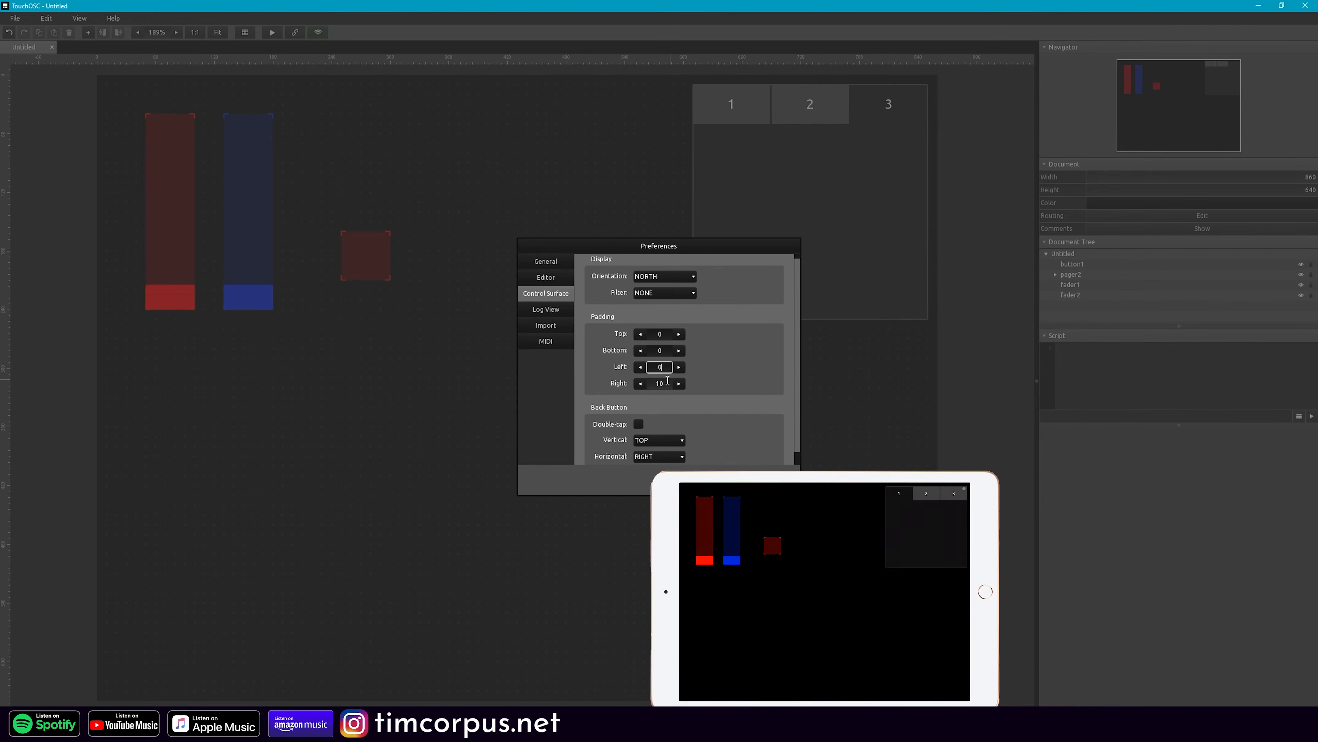
pyautogui.write('0')
# - Enable double-tap for the back button, and test it by running the control surface and returning to the editor
pyautogui.scroll(-1, 725, 378)
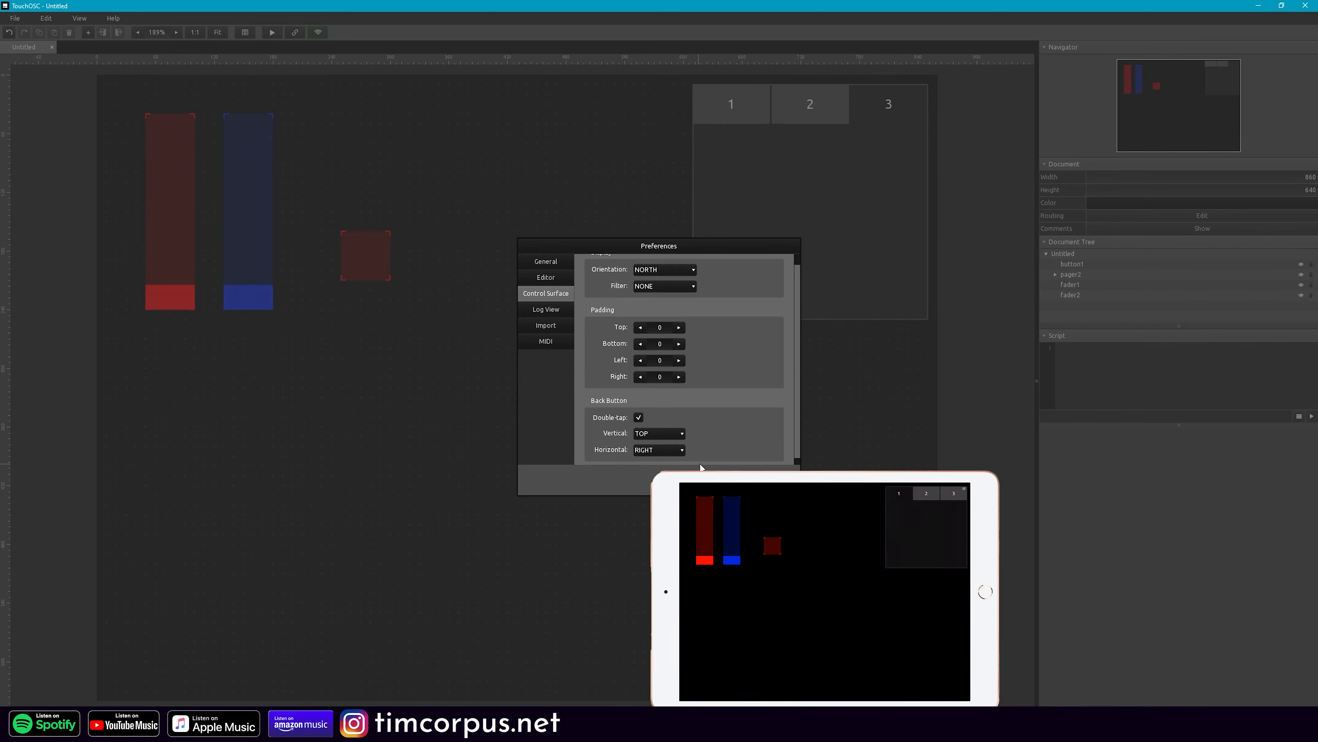
pyautogui.press('Escape')
pyautogui.click(272, 33)
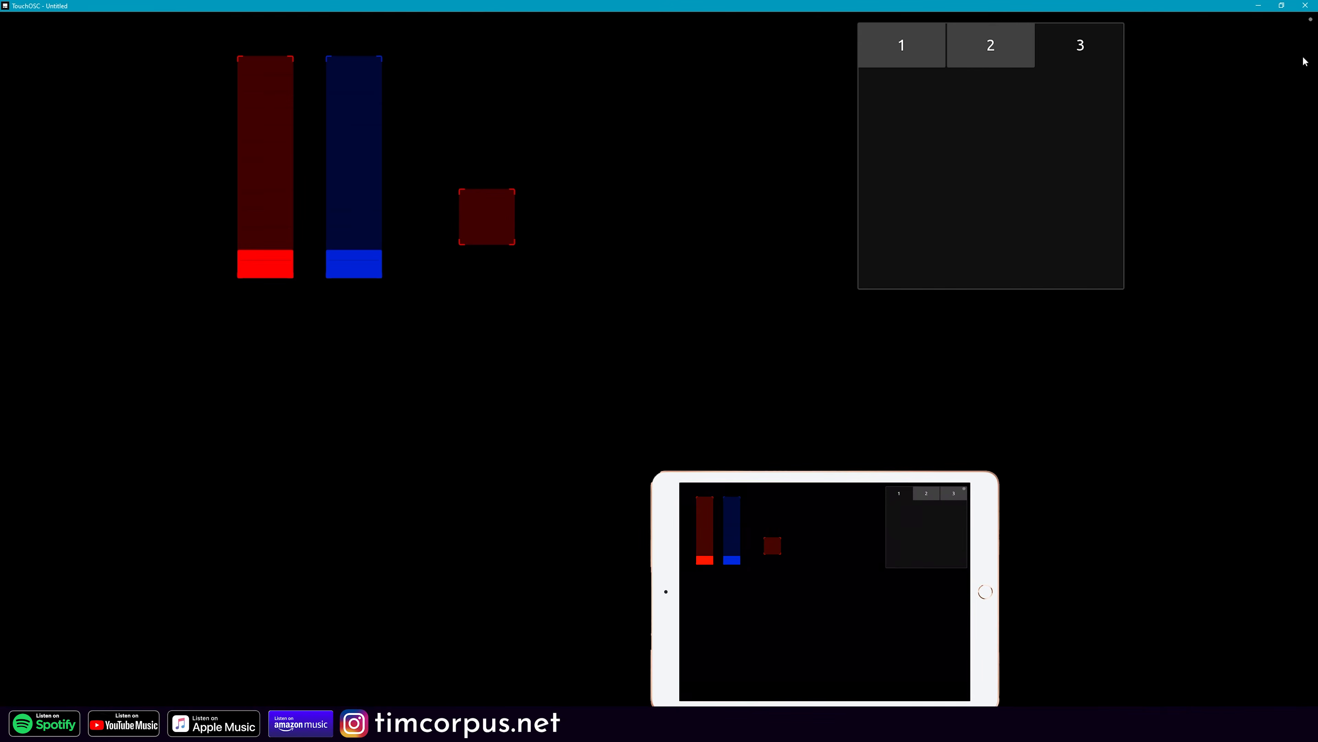
pyautogui.click(1311, 21)
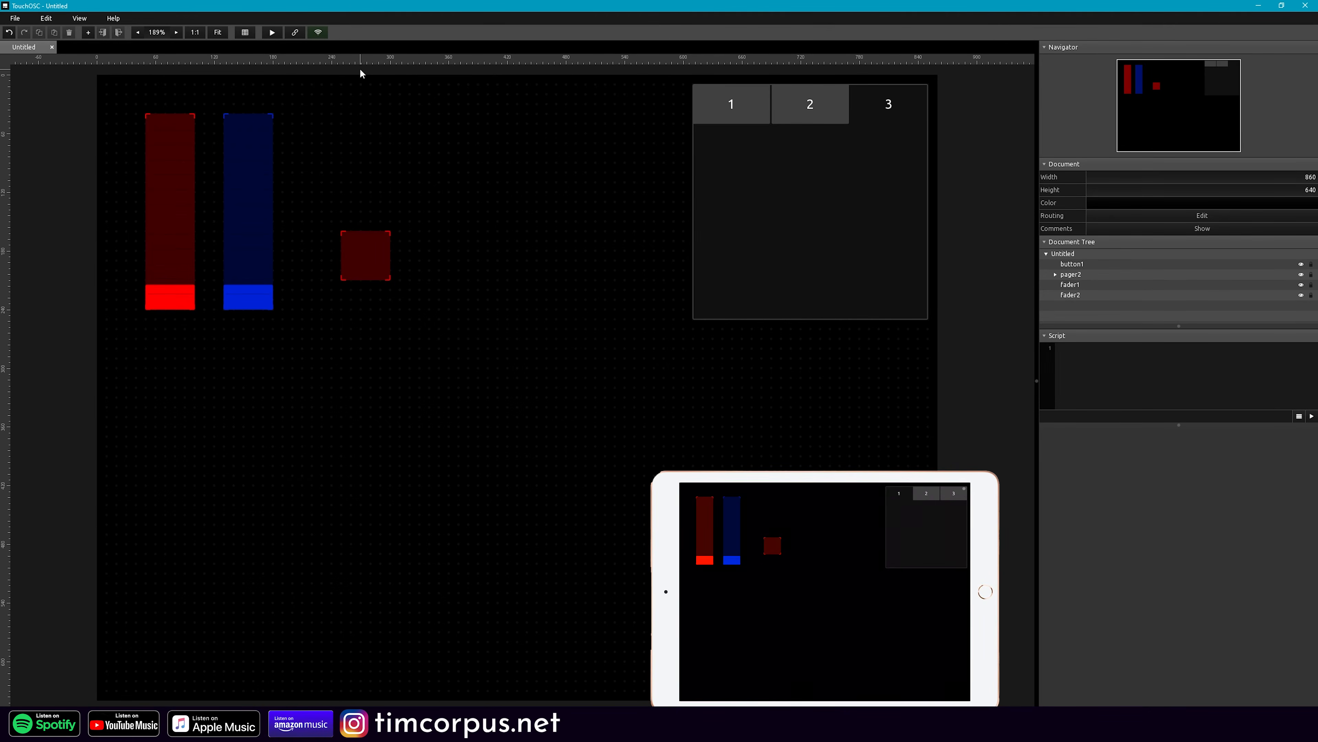
# - Add a second button beside the red one at X 320, Y 160 and color it green (00F91FFF)
pyautogui.rightClick(440, 230)
pyautogui.click(465, 264)
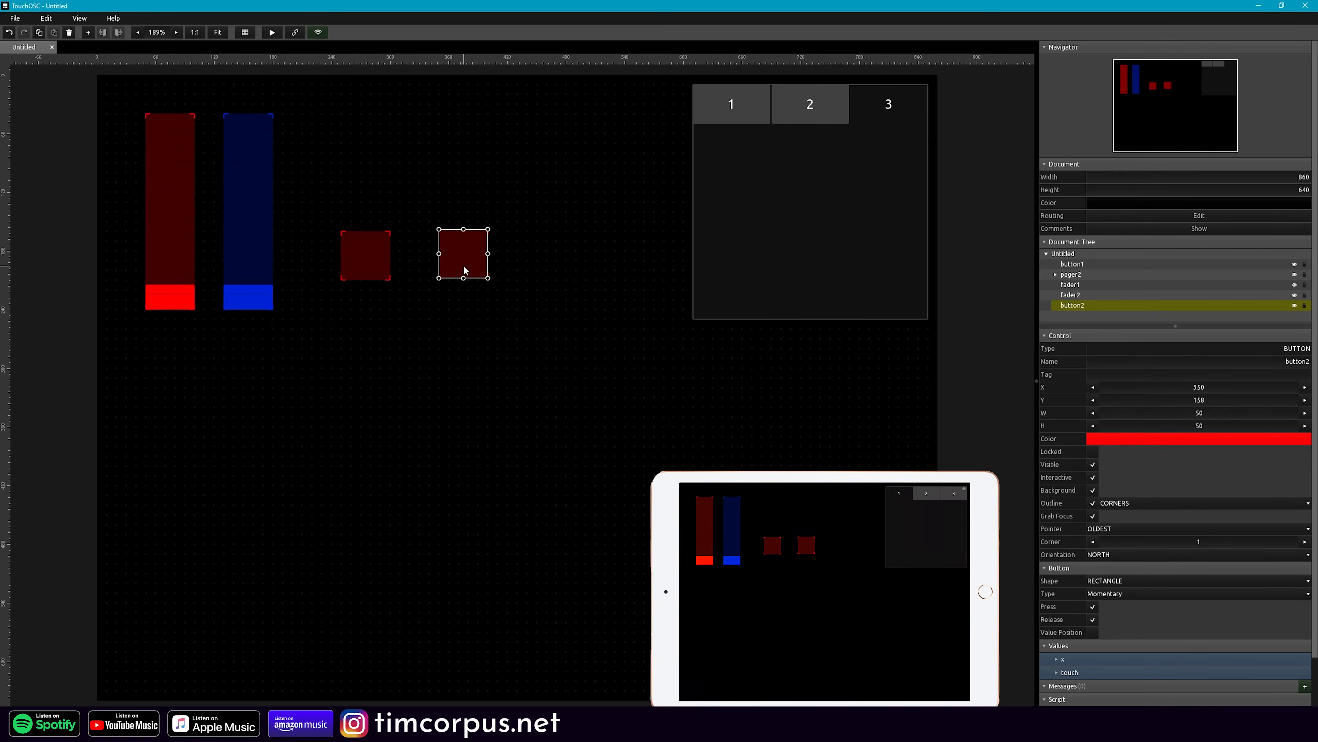
pyautogui.click(1181, 441)
pyautogui.click(1123, 475)
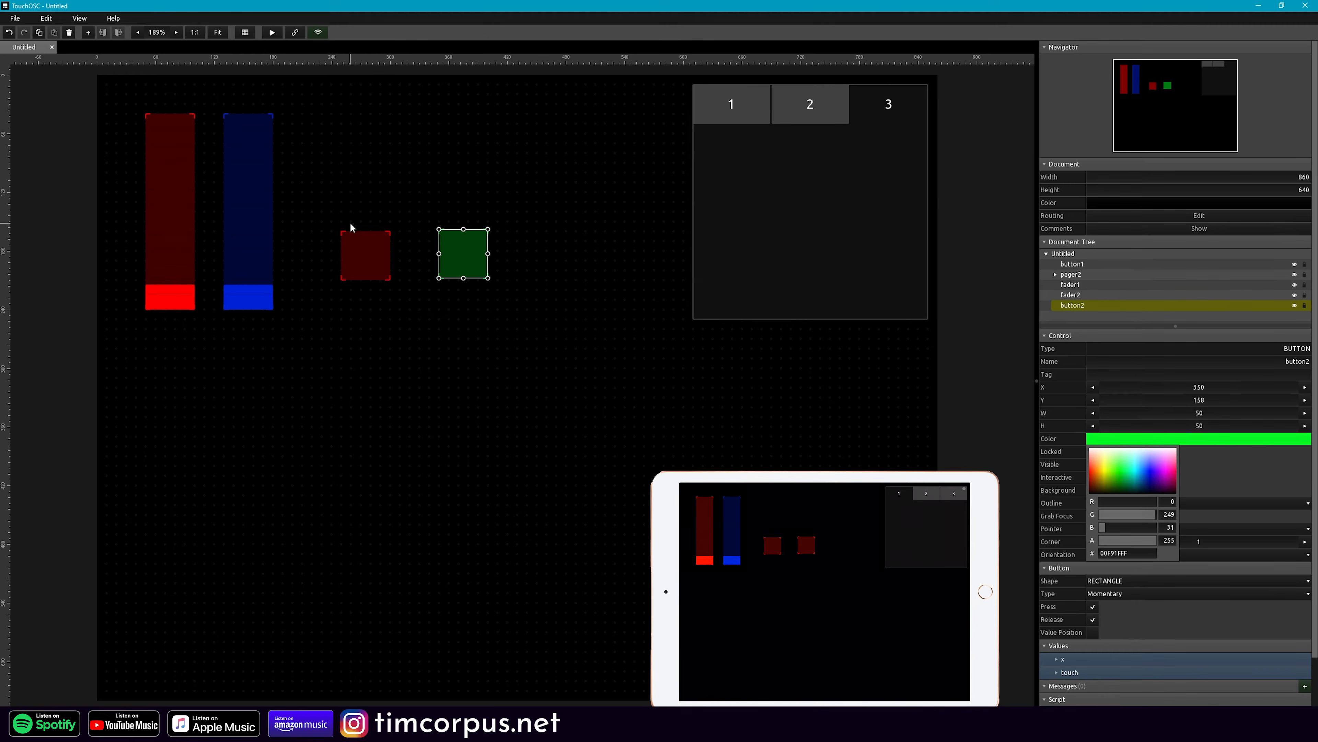
pyautogui.click(417, 256)
pyautogui.moveTo(466, 251); pyautogui.dragTo(438, 260)
# - Add a MIDI message to the green button and to the red button
pyautogui.click(1305, 686)
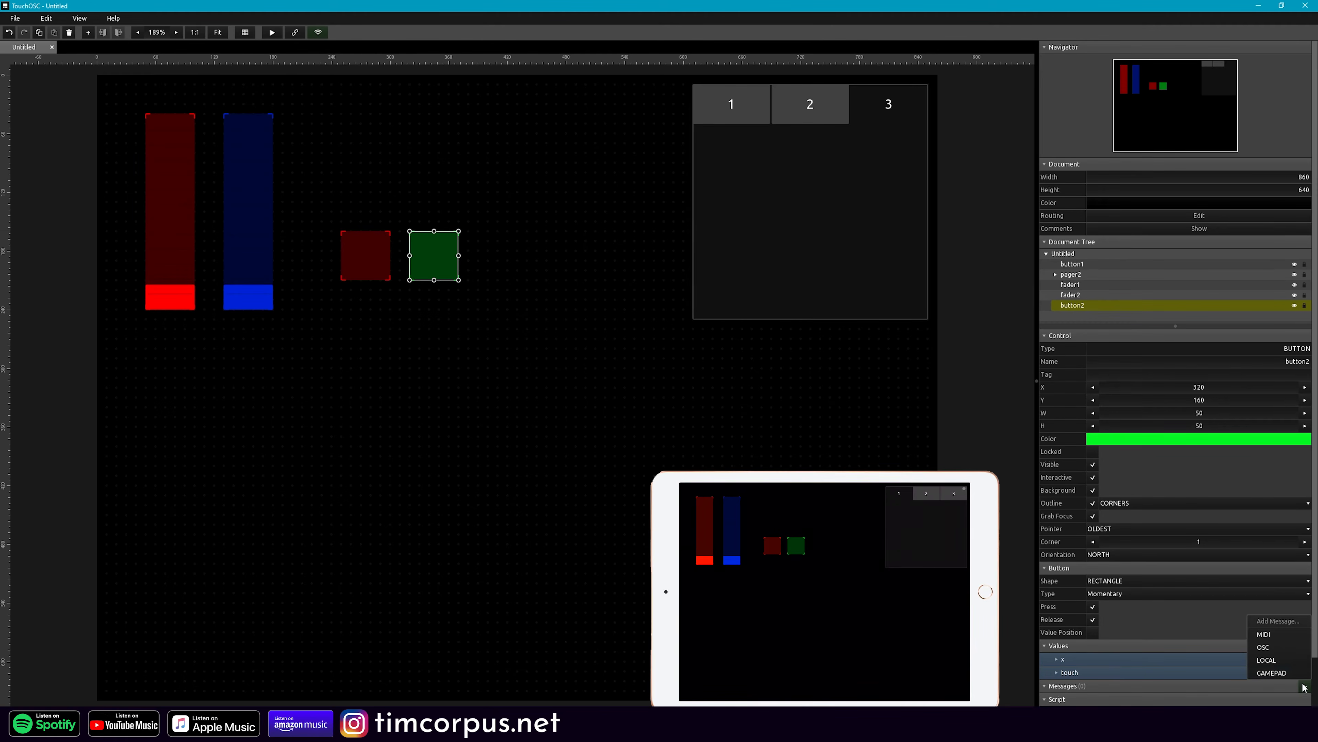
pyautogui.click(1281, 635)
pyautogui.click(365, 256)
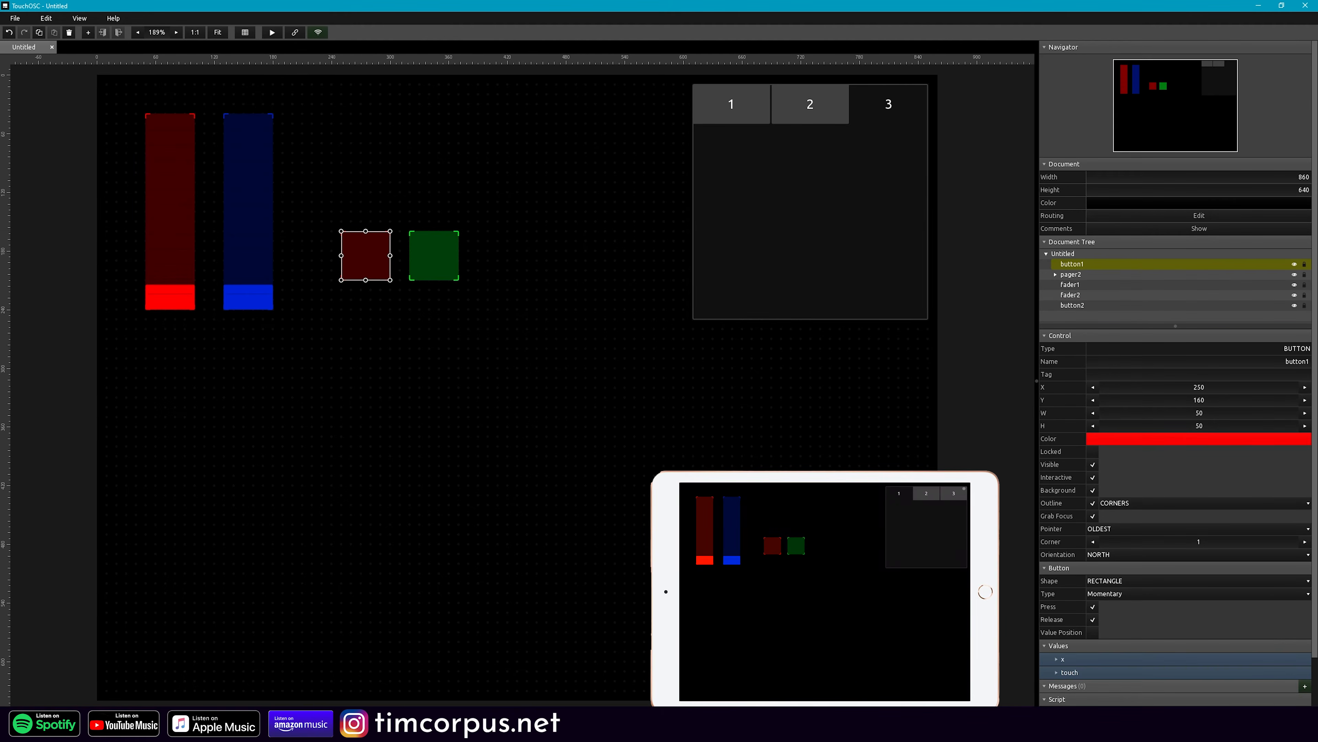
pyautogui.click(1305, 685)
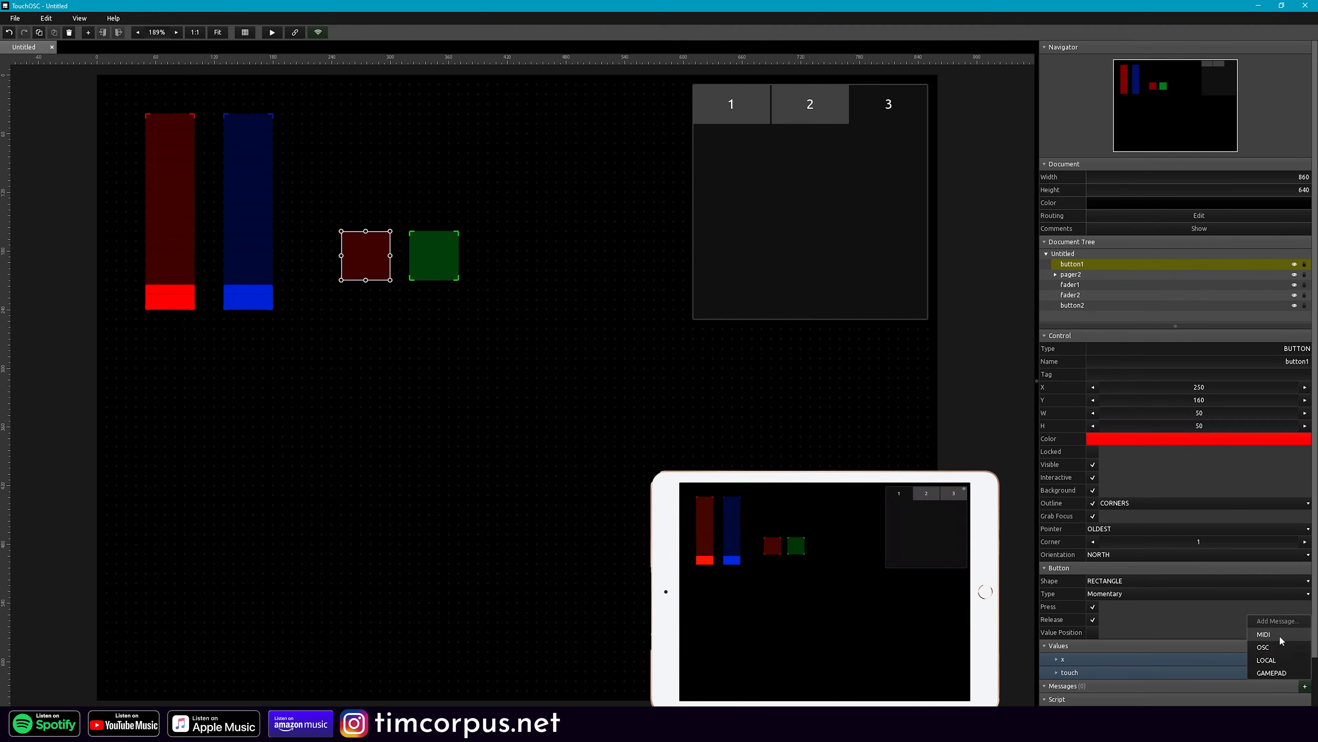
pyautogui.click(1281, 638)
pyautogui.click(408, 318)
# - Add a MIDI message to the red fader and to the blue fader, and deselect them
pyautogui.click(147, 197)
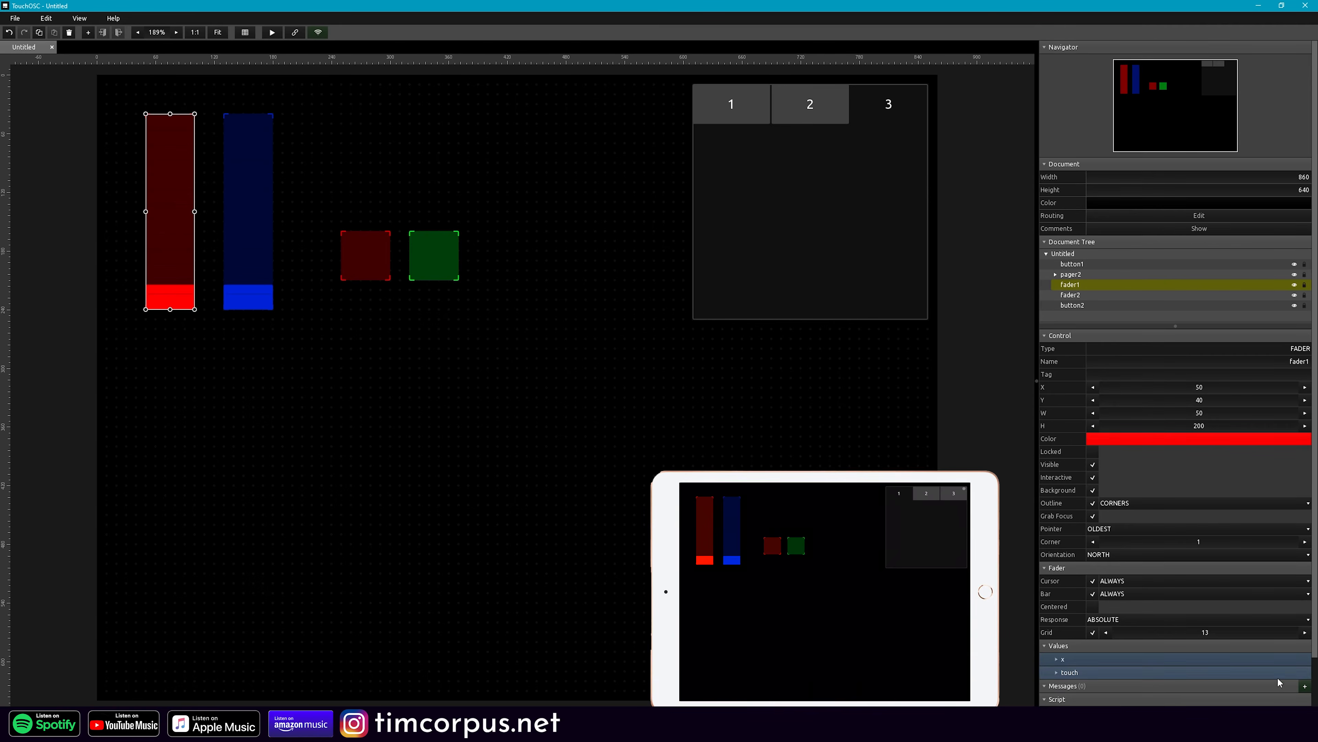
pyautogui.click(1305, 685)
pyautogui.click(1279, 623)
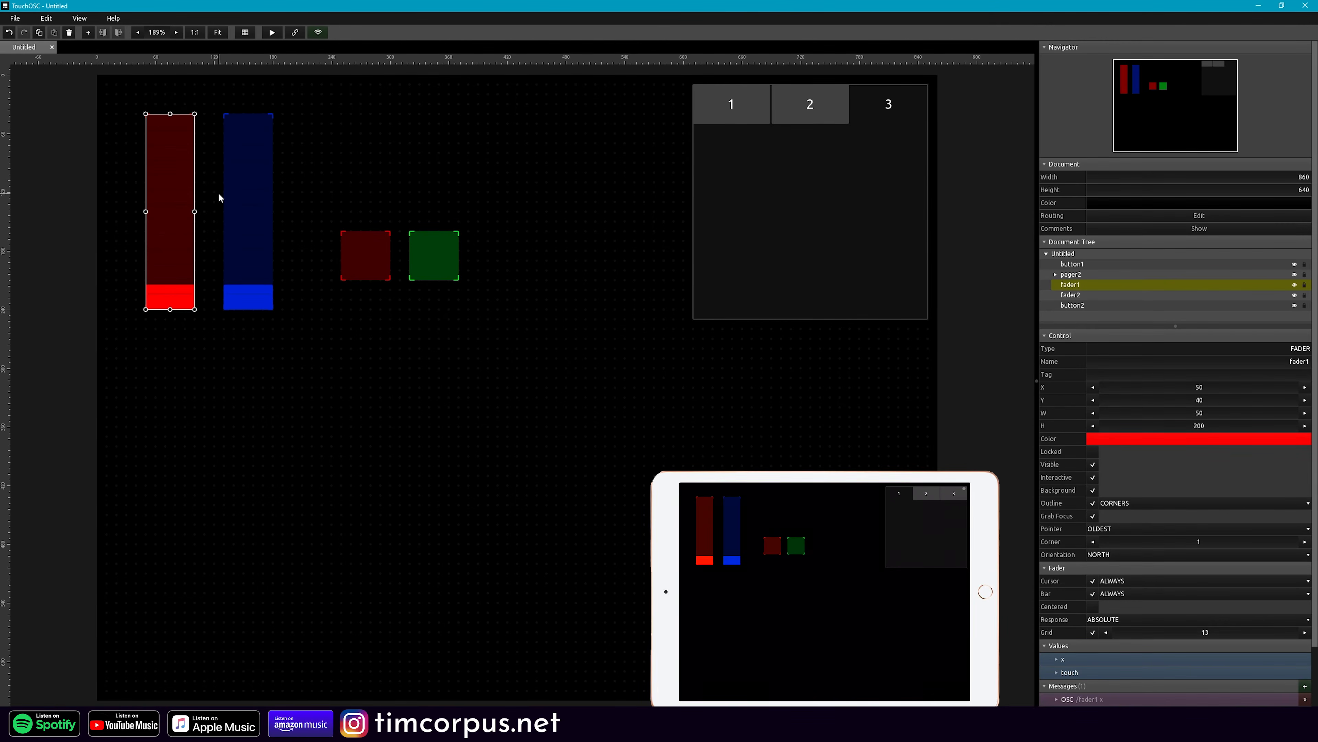
pyautogui.click(230, 197)
pyautogui.click(1305, 686)
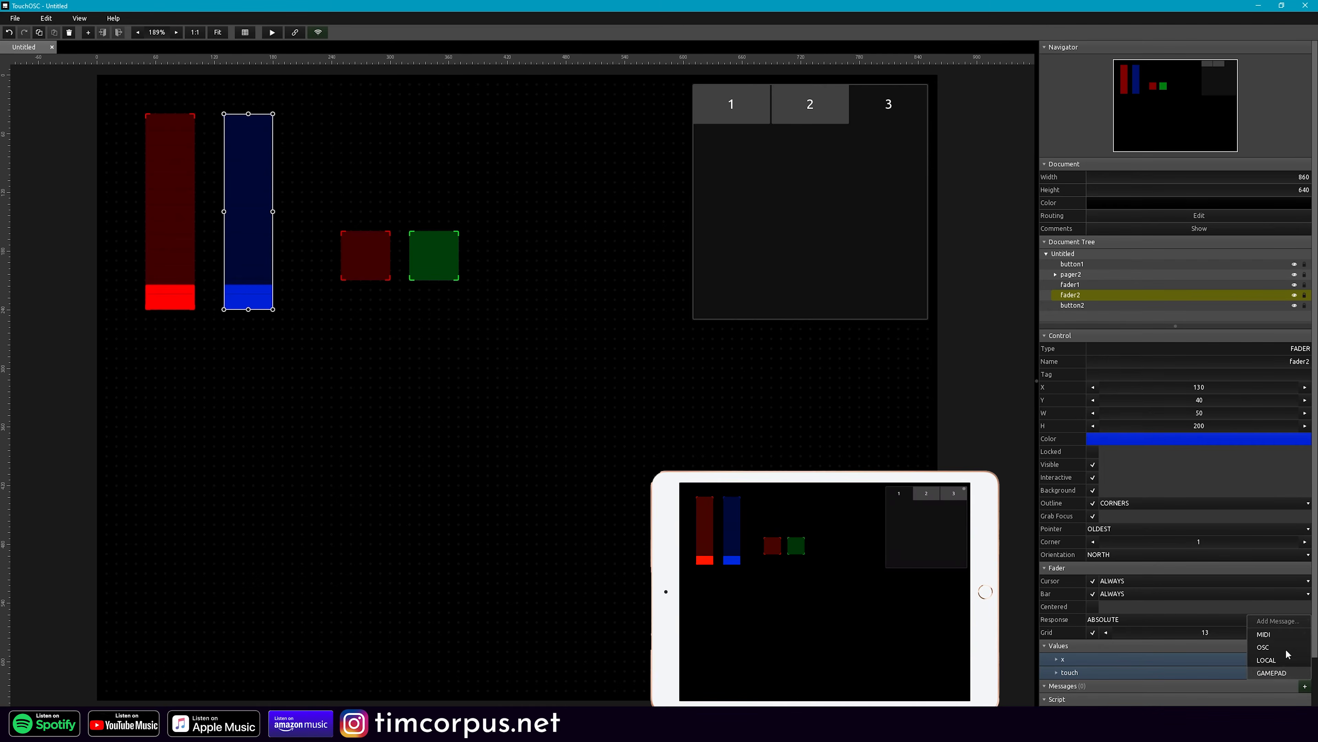
pyautogui.click(1277, 637)
pyautogui.click(392, 149)
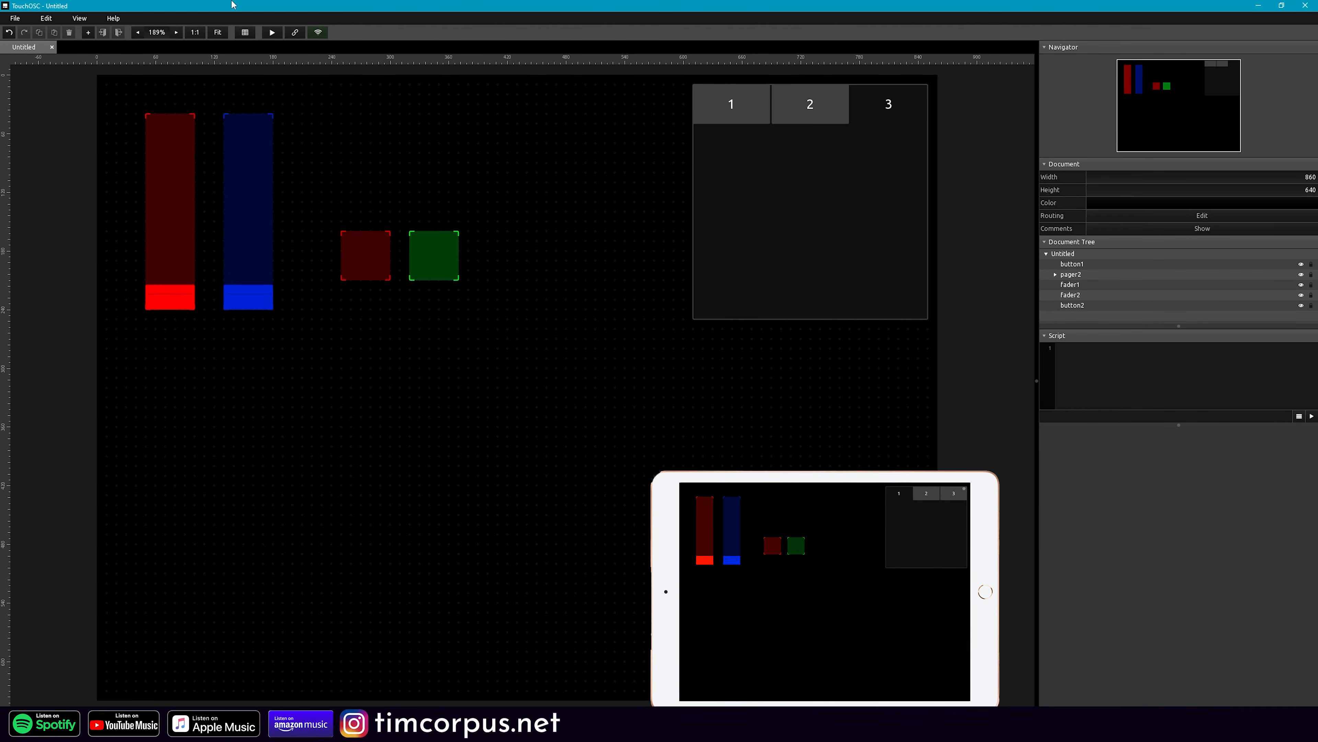
# - Show the message log in the editor and select the blue fader on the canvas
pyautogui.click(81, 18)
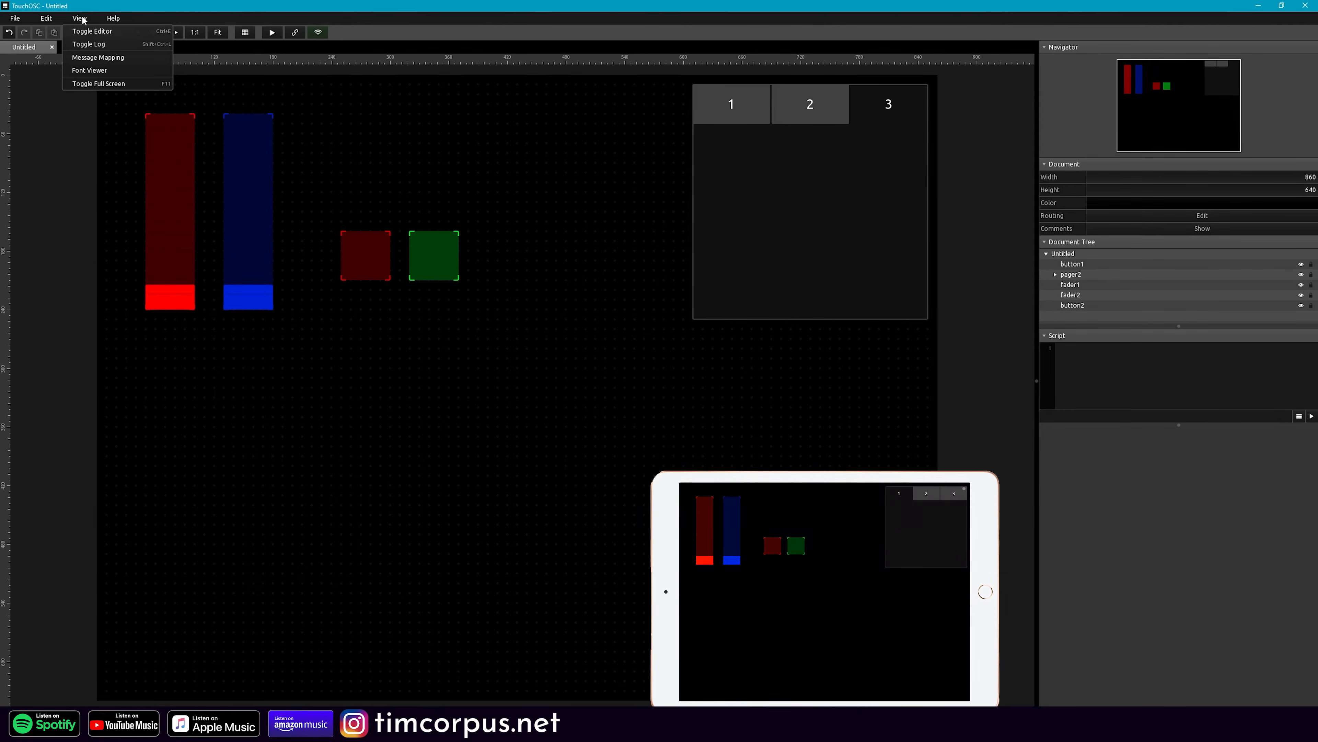
pyautogui.click(157, 44)
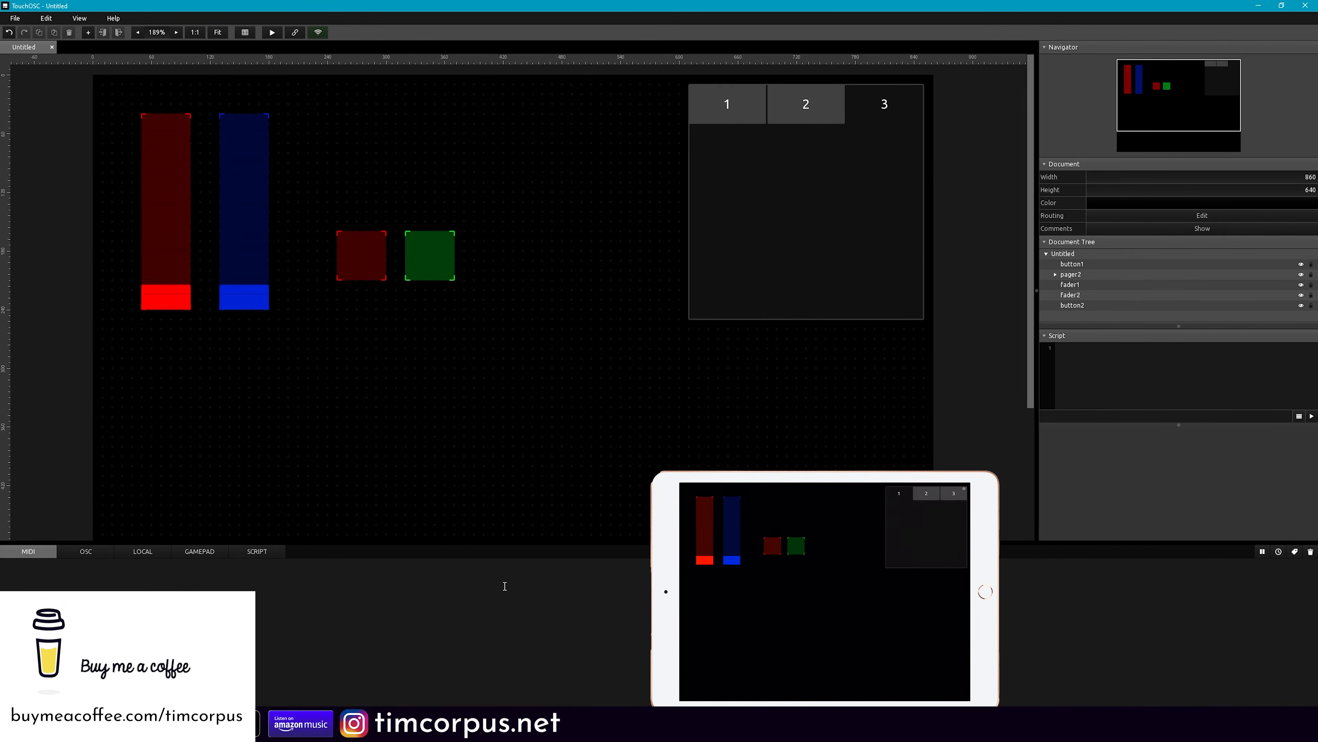
pyautogui.moveTo(238, 266)
pyautogui.mouseDown()
pyautogui.moveTo(227, 231)
pyautogui.moveTo(239, 285)
pyautogui.moveTo(235, 270)
pyautogui.mouseUp()
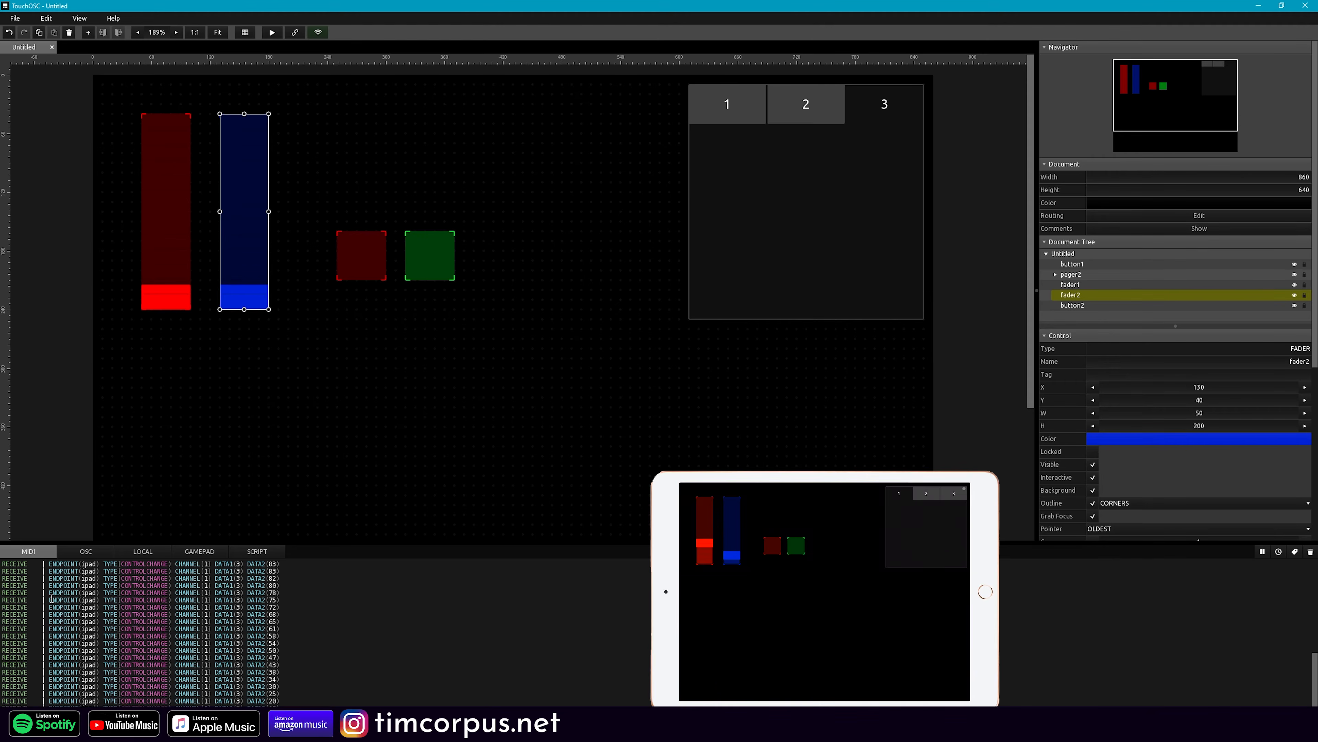
# - Run the control surface, operate both faders and the green button to log their MIDI messages, and return to the editor
pyautogui.click(272, 32)
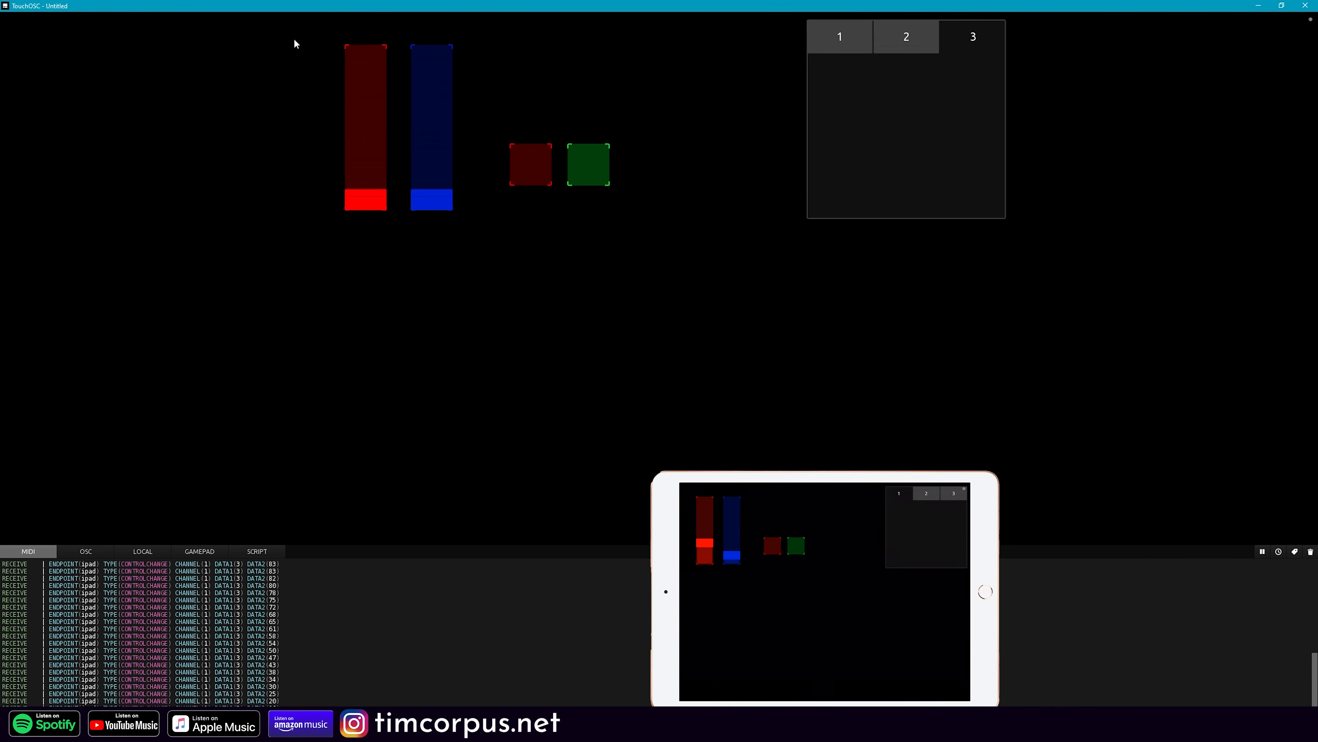
pyautogui.moveTo(415, 195); pyautogui.dragTo(427, 144)
pyautogui.moveTo(358, 192); pyautogui.dragTo(367, 163)
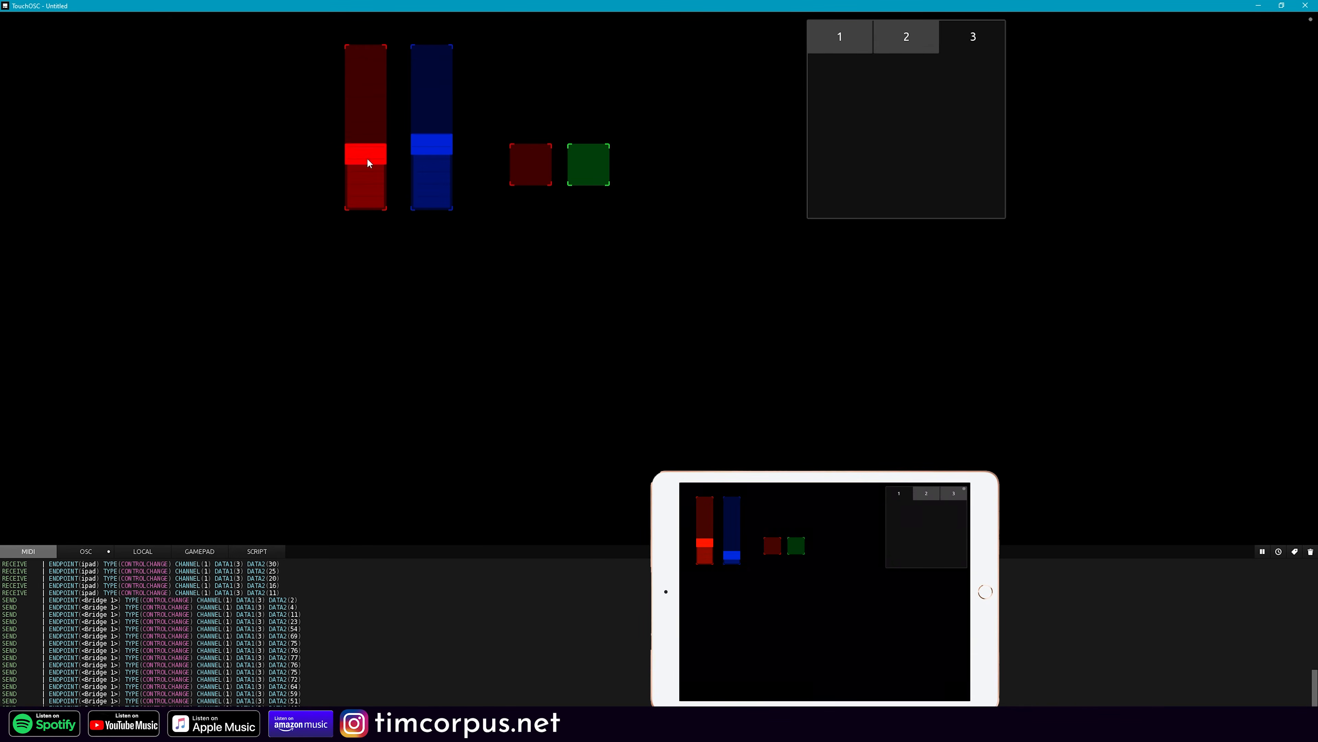
pyautogui.click(588, 165)
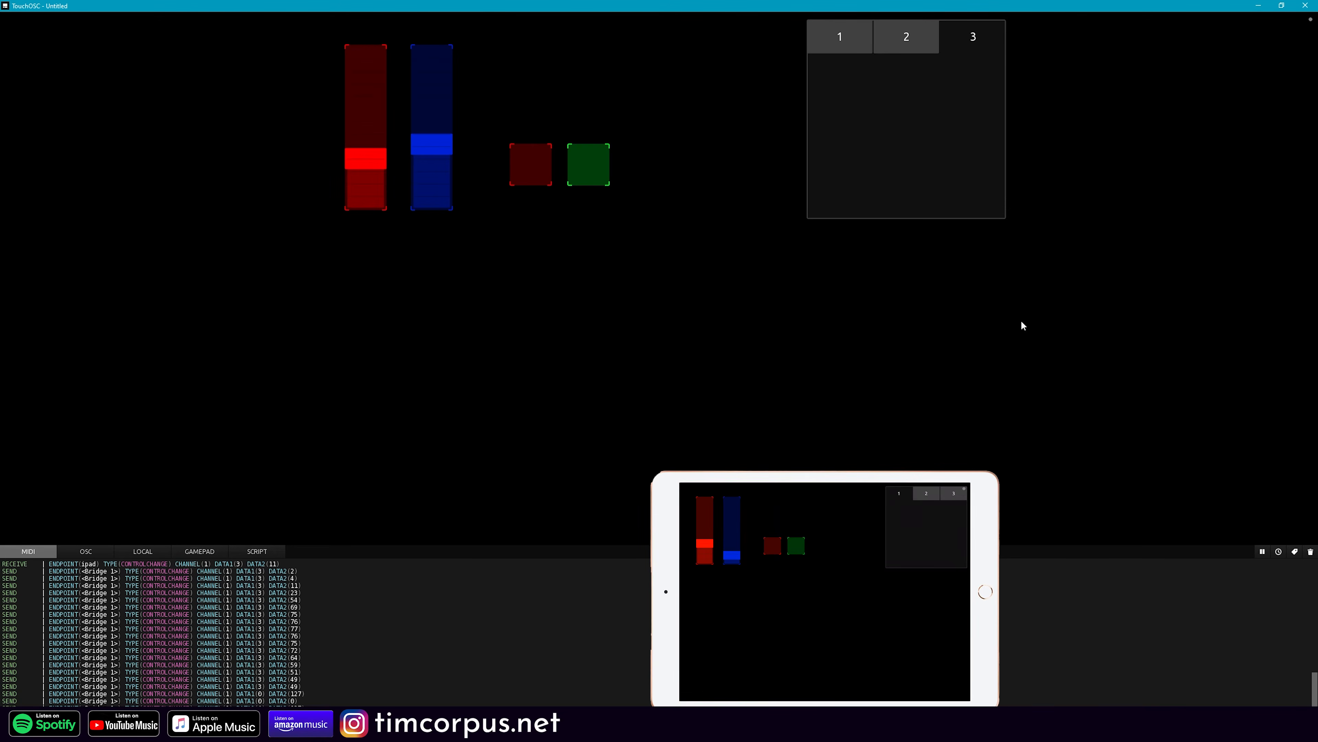
pyautogui.hotkey('ctrl', 'r')
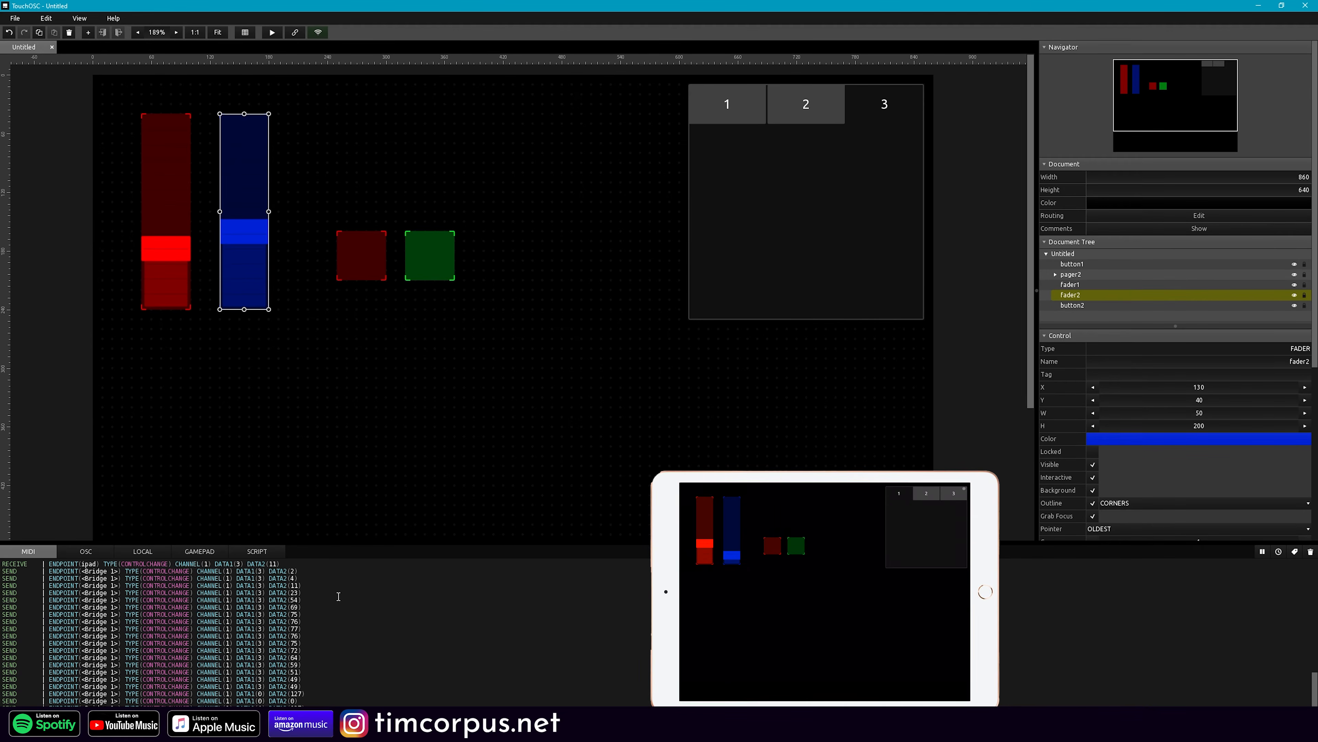
# - Set the log view to open in a separate window and reposition that window over the canvas
pyautogui.click(46, 17)
pyautogui.click(55, 203)
pyautogui.click(546, 309)
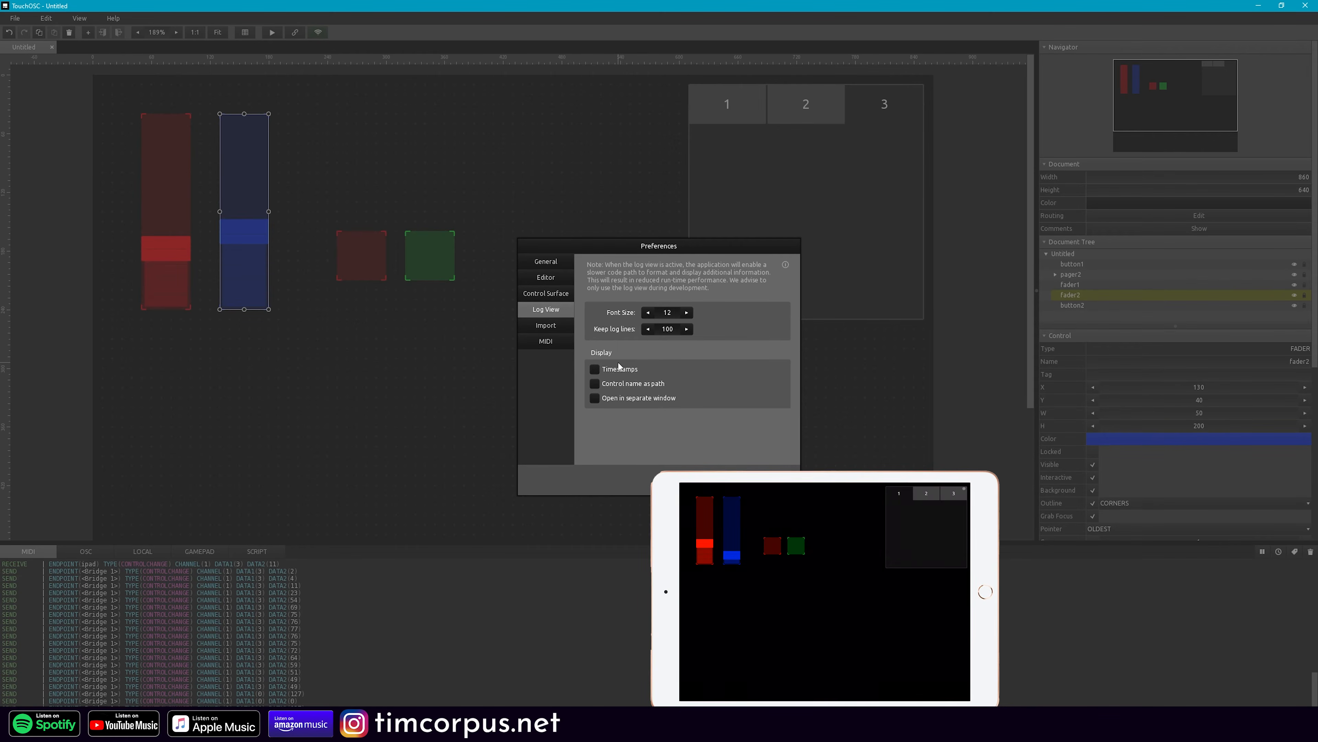
pyautogui.click(631, 398)
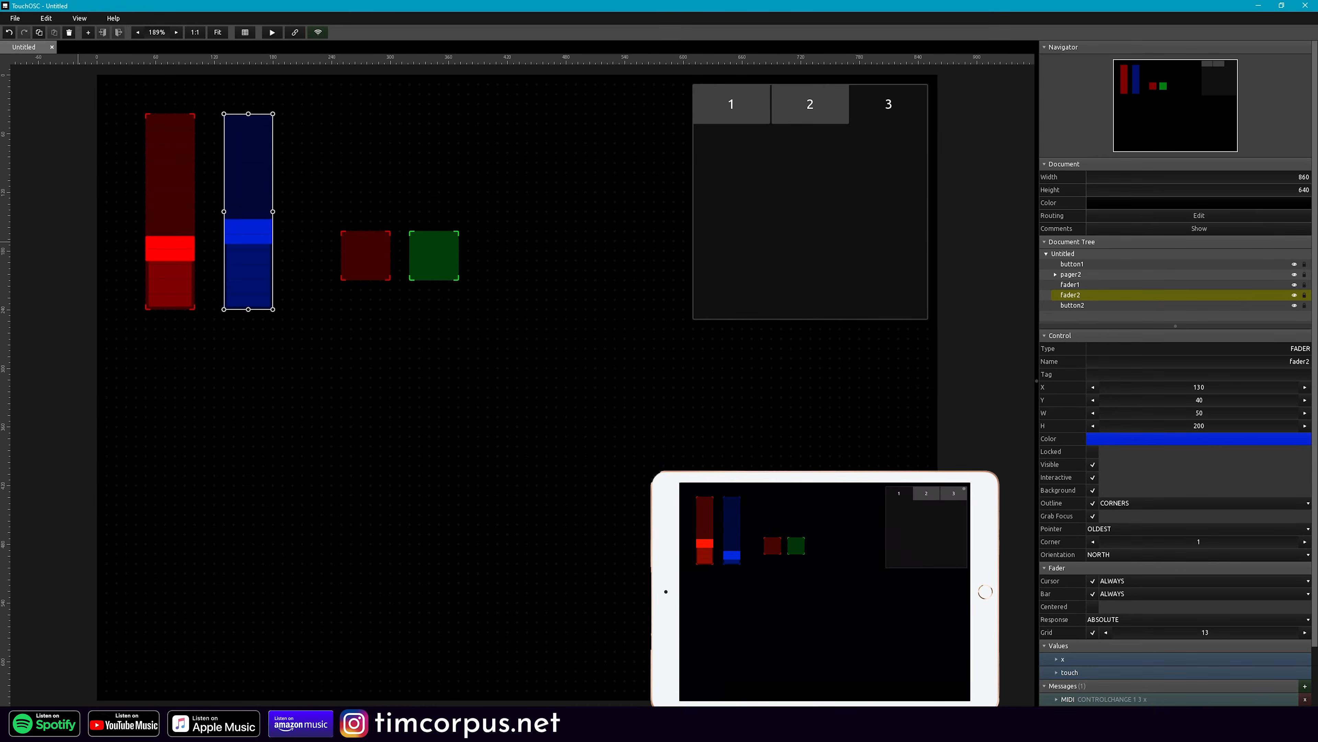
pyautogui.moveTo(228, 352); pyautogui.dragTo(512, 424)
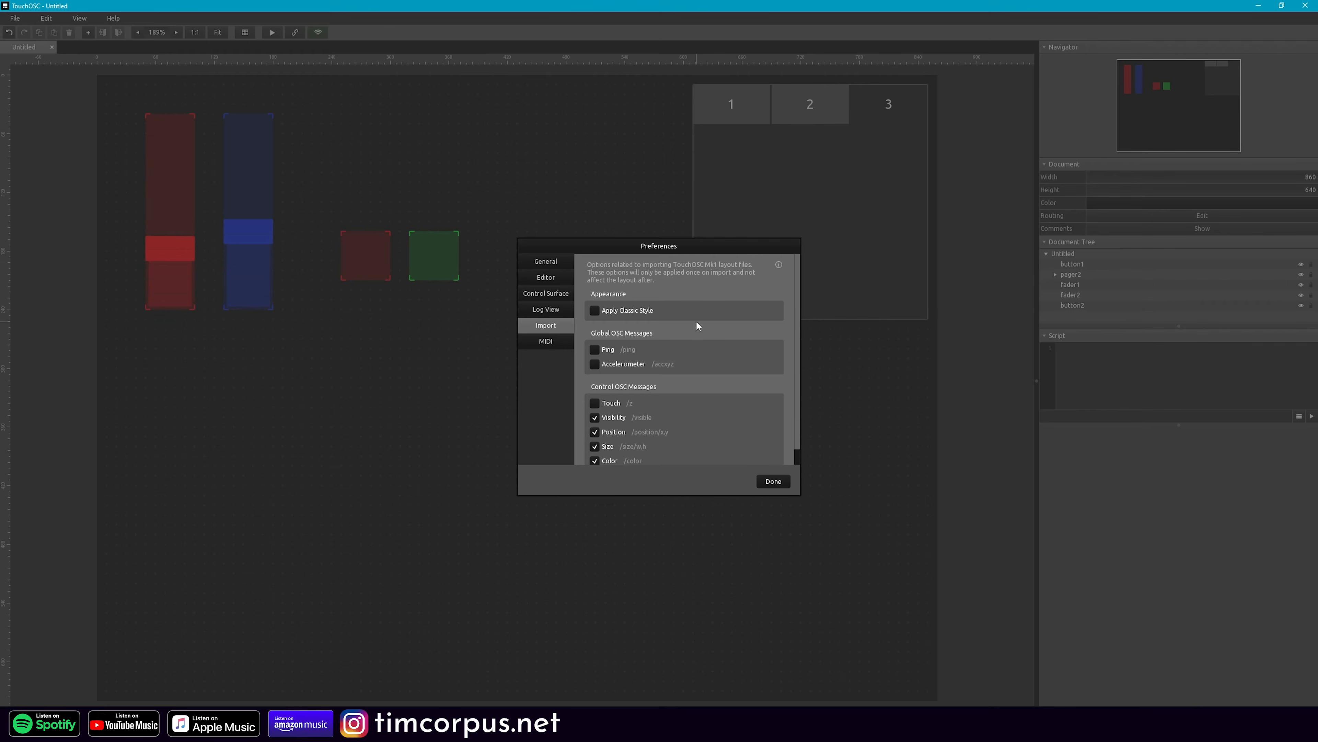
# - Examine the import options for TouchOSC Mk1 layouts and the MIDI preferences, and close the preferences
pyautogui.scroll(-1, 678, 283)
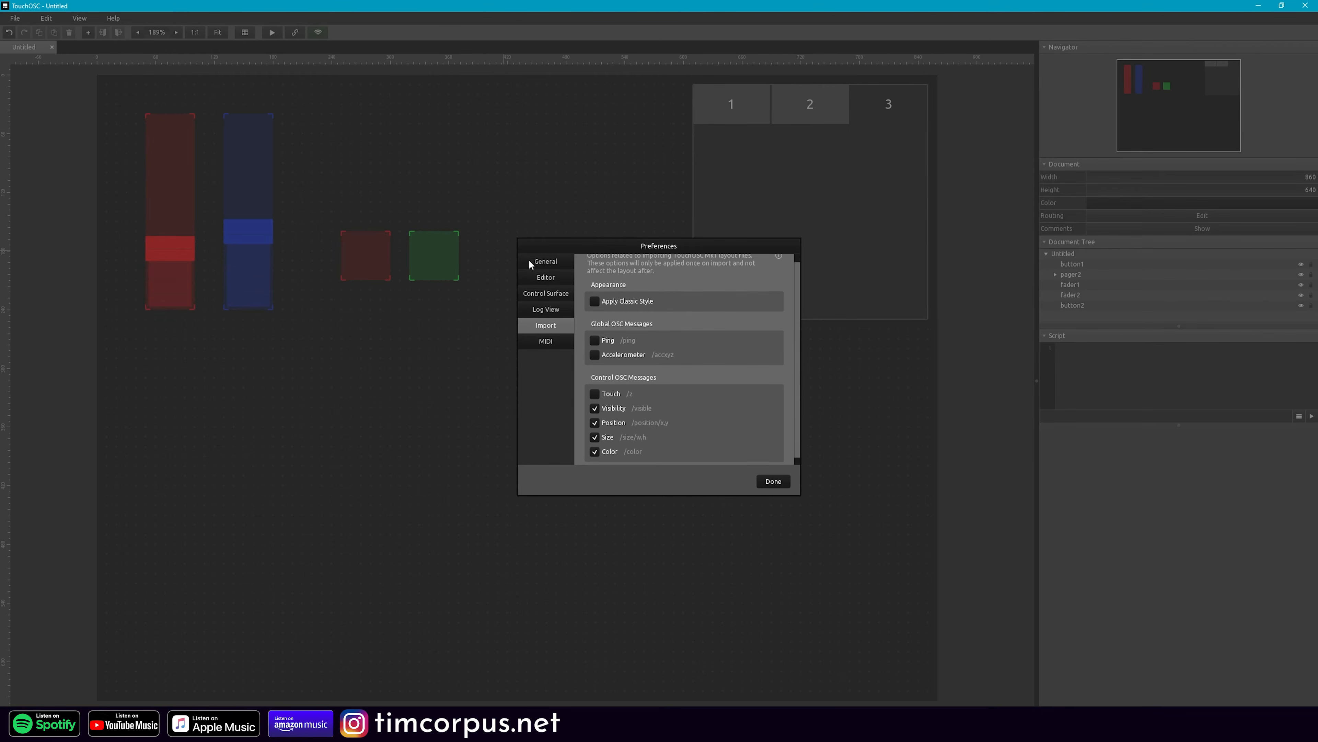
pyautogui.scroll(1, 742, 383)
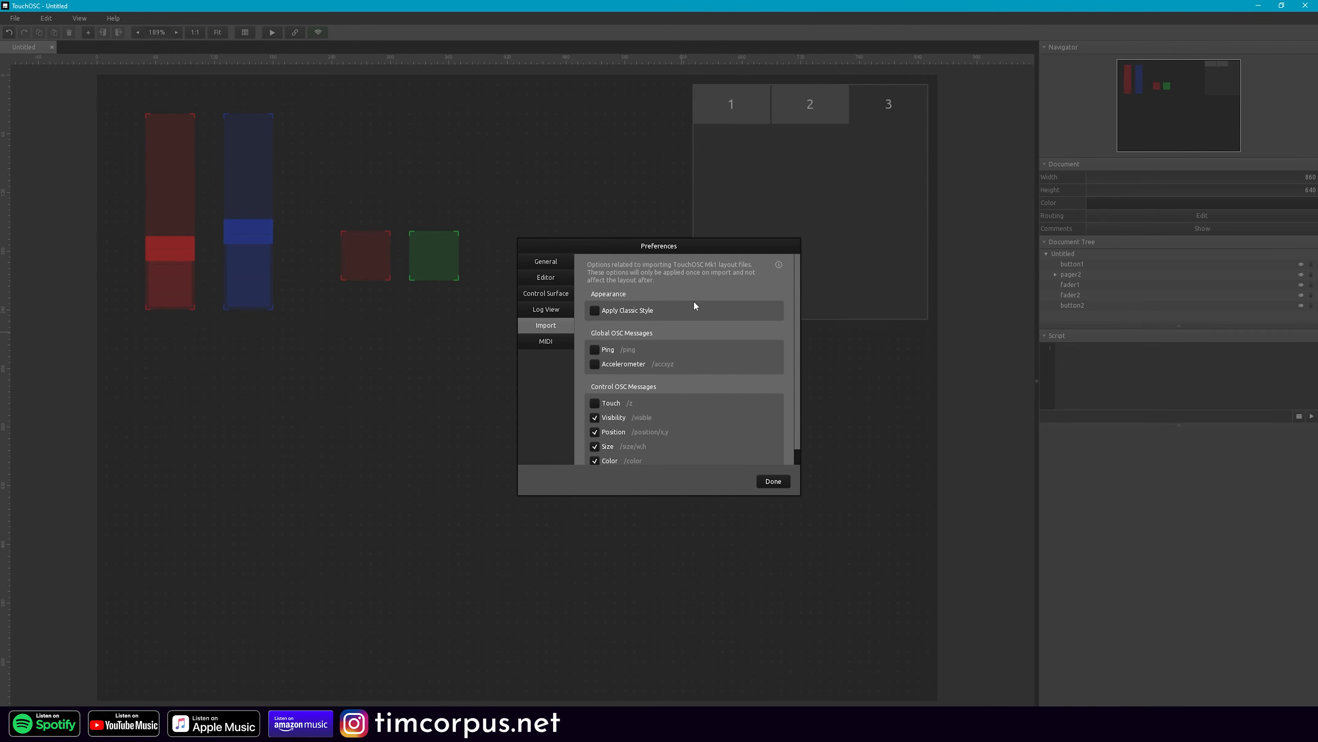
pyautogui.scroll(-1, 710, 298)
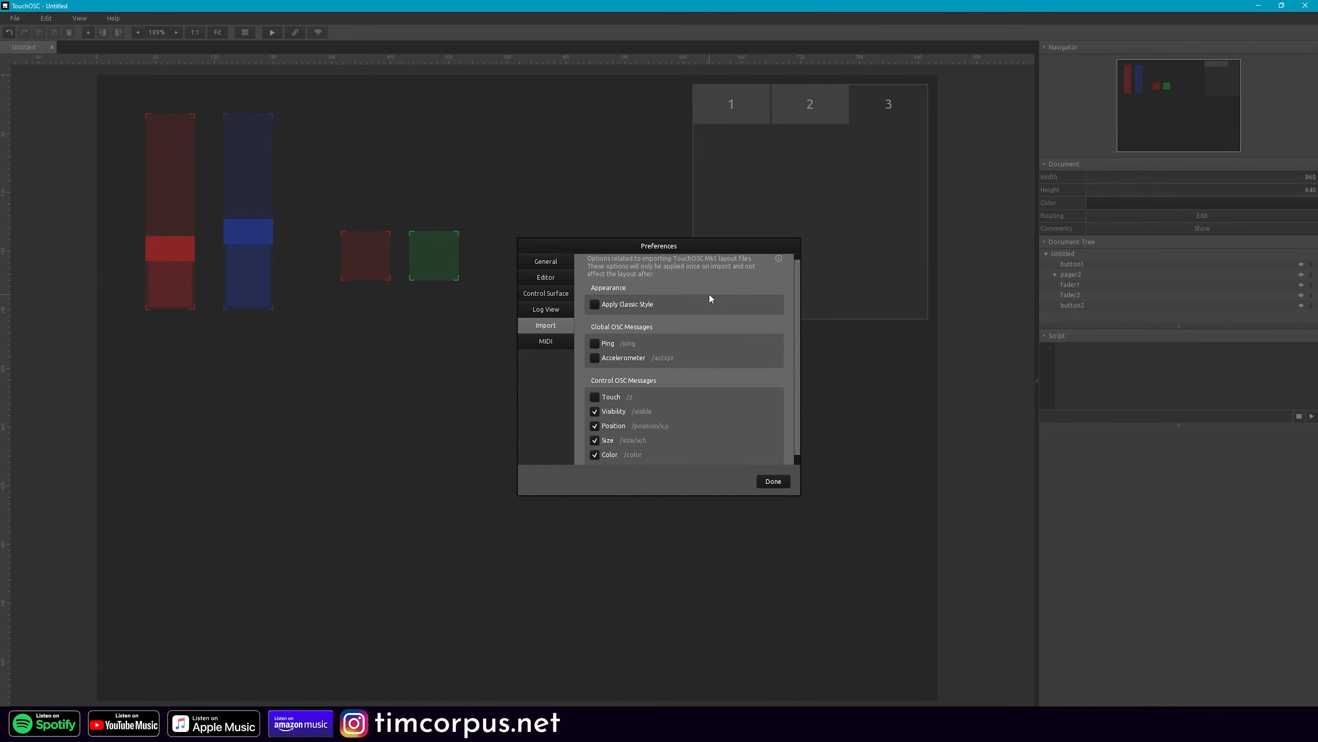
pyautogui.scroll(1, 710, 299)
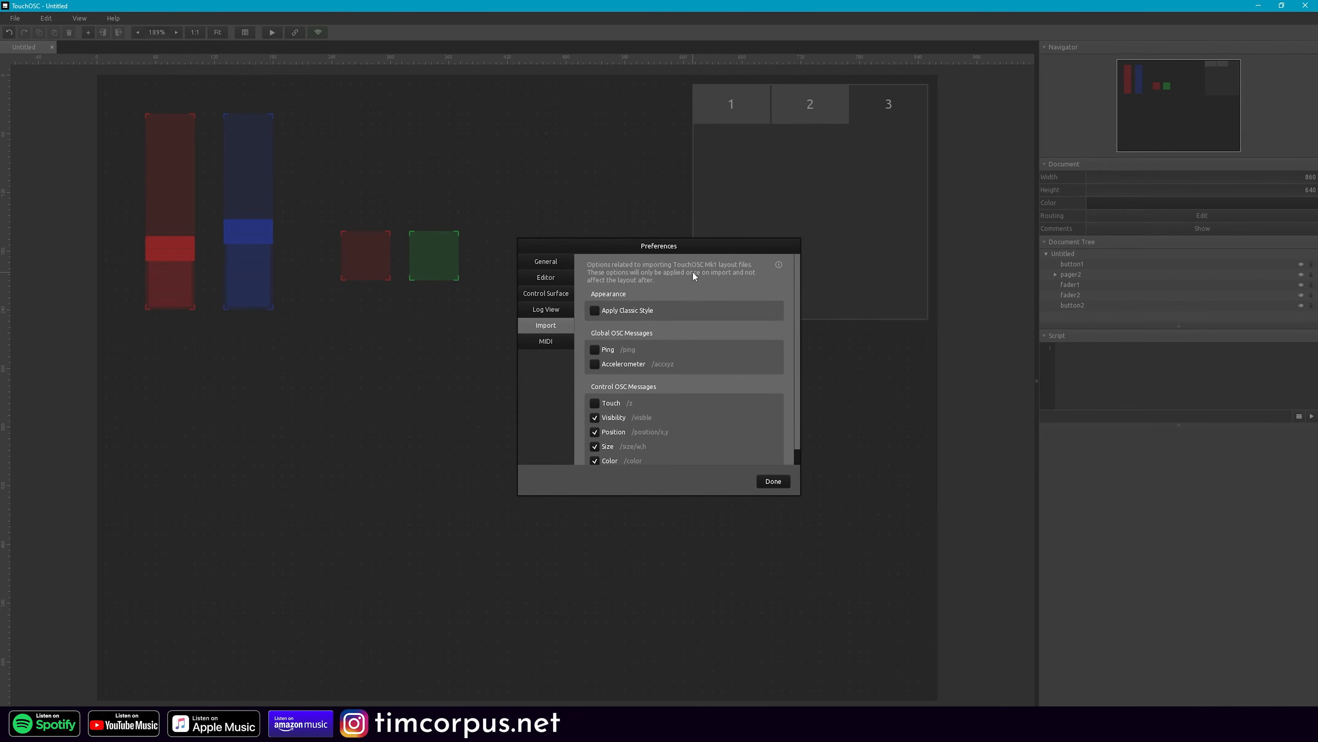
pyautogui.click(547, 340)
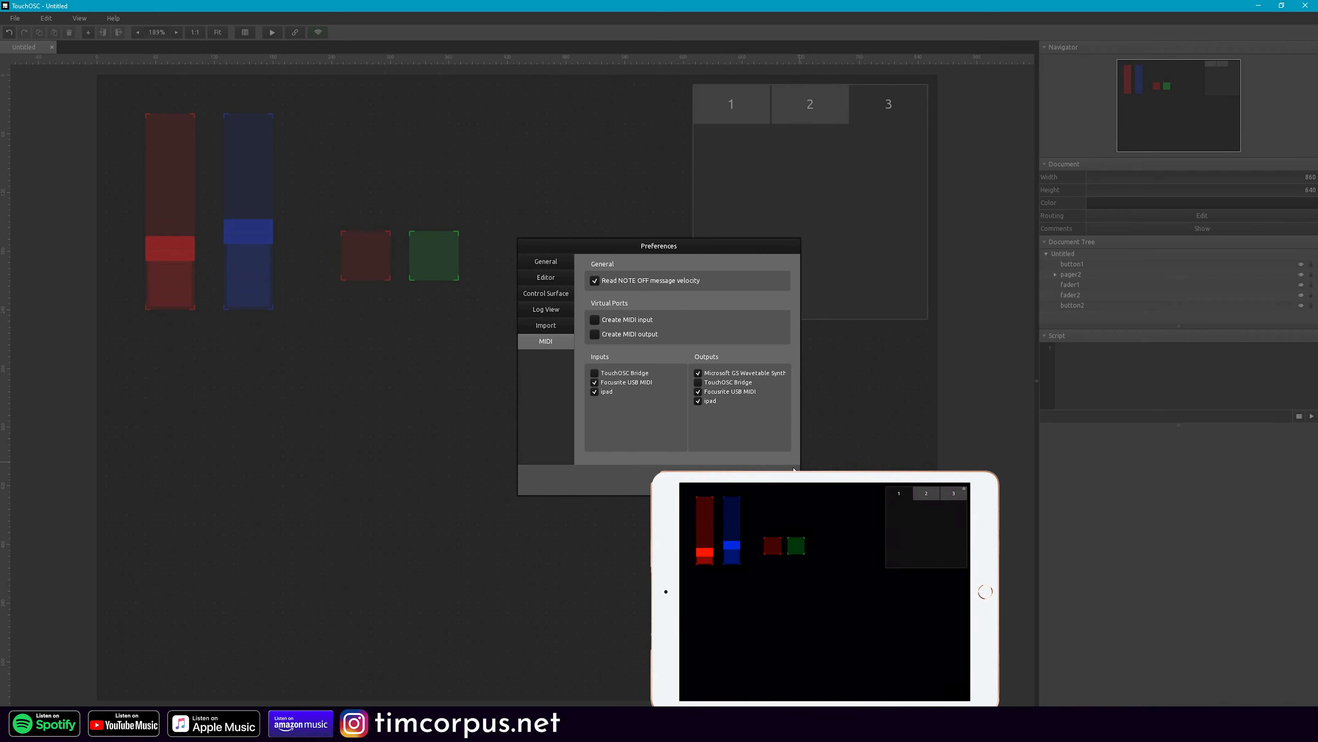
pyautogui.click(793, 470)
# - Create a button about 125 by 127 on the canvas beside the pager and color it magenta
pyautogui.rightClick(533, 149)
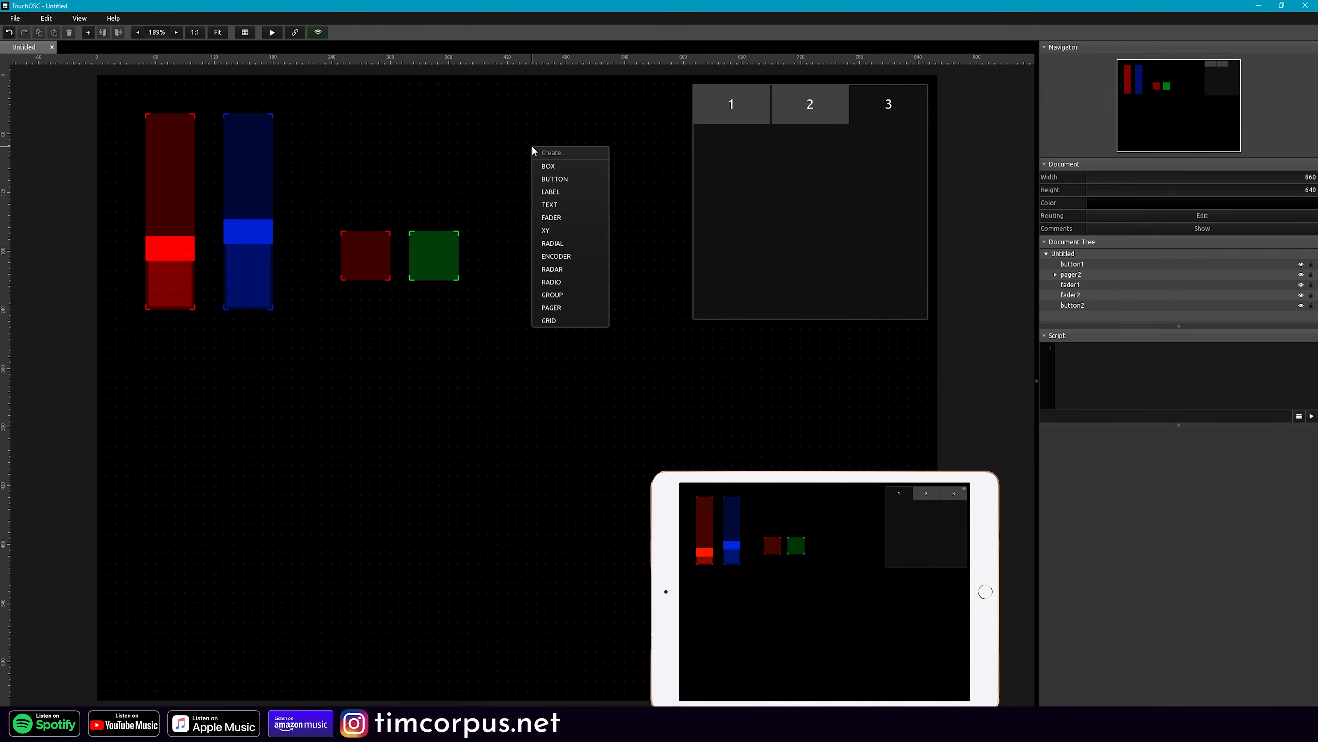
pyautogui.click(574, 182)
pyautogui.moveTo(580, 195); pyautogui.dragTo(634, 198)
pyautogui.click(1147, 438)
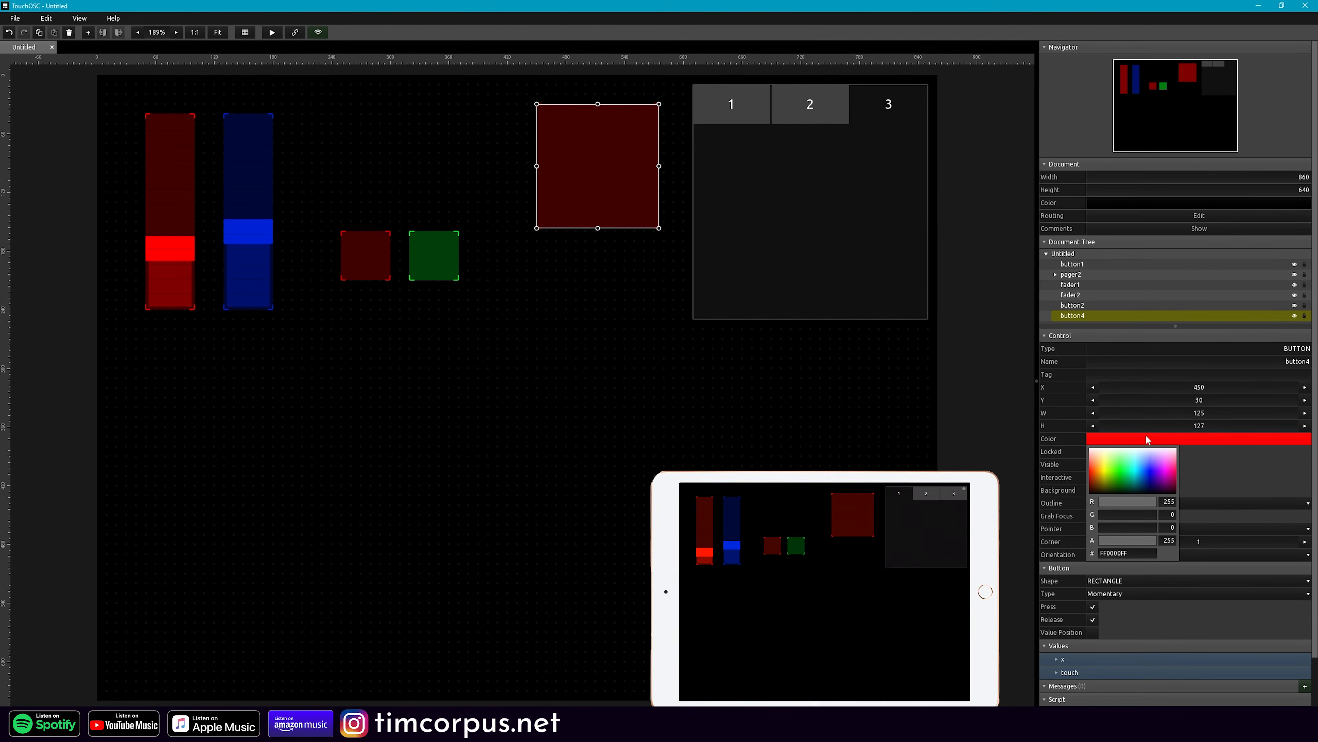
pyautogui.click(1165, 470)
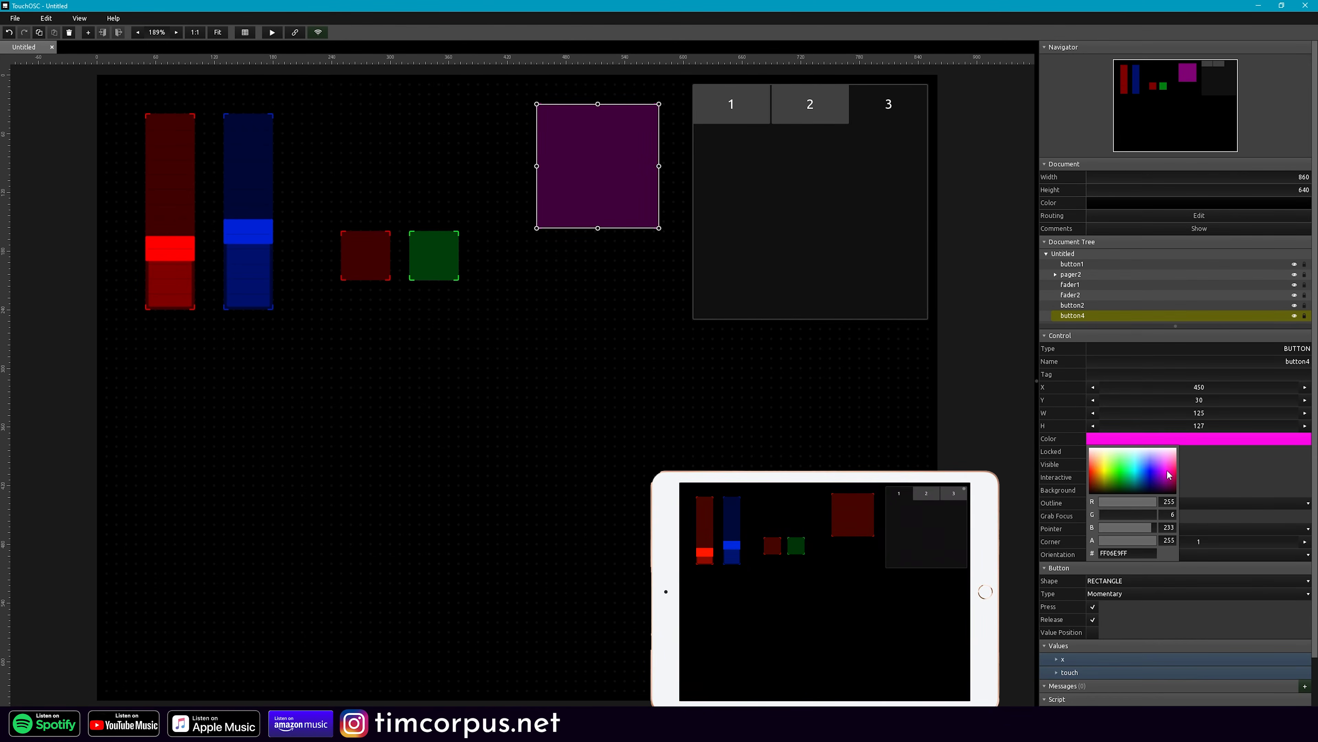
# - Add a MIDI message of type NOTE_OFF to the magenta button and deselect the button
pyautogui.click(1147, 691)
pyautogui.click(1305, 686)
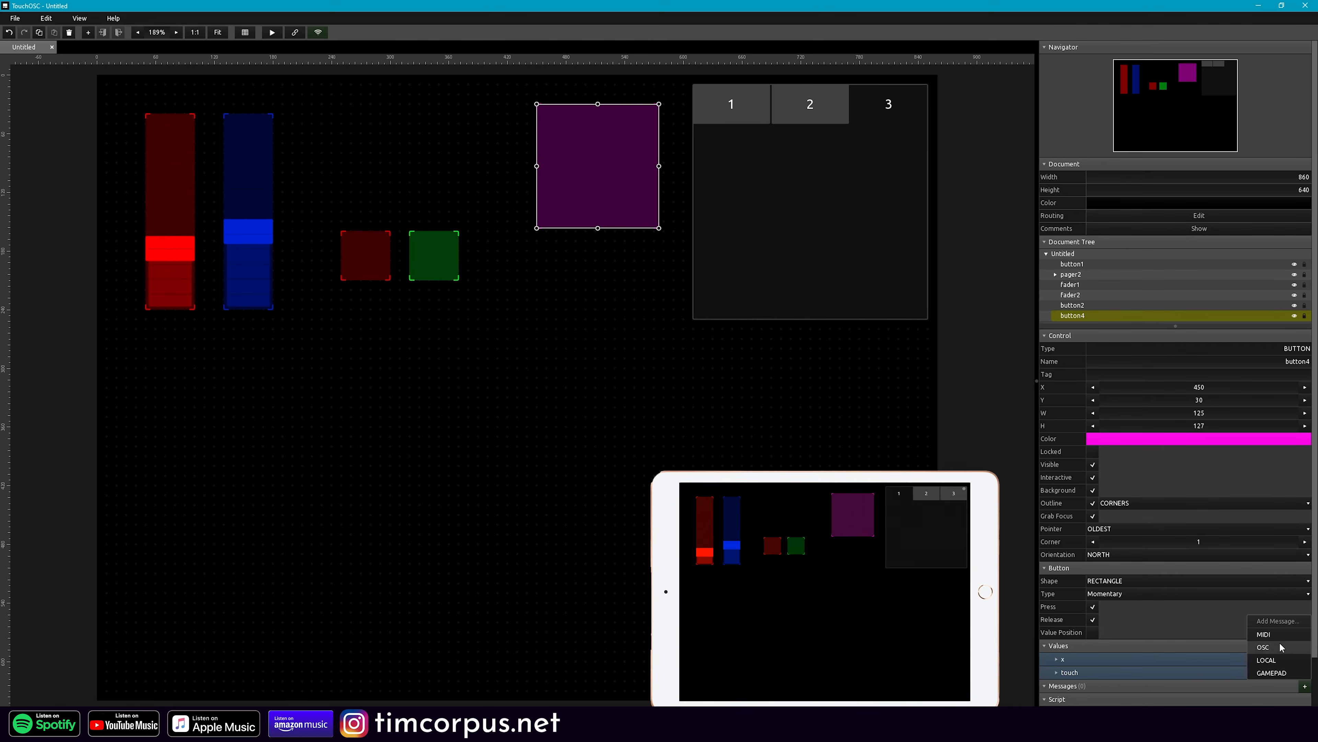
pyautogui.click(1267, 635)
pyautogui.scroll(-3, 1234, 691)
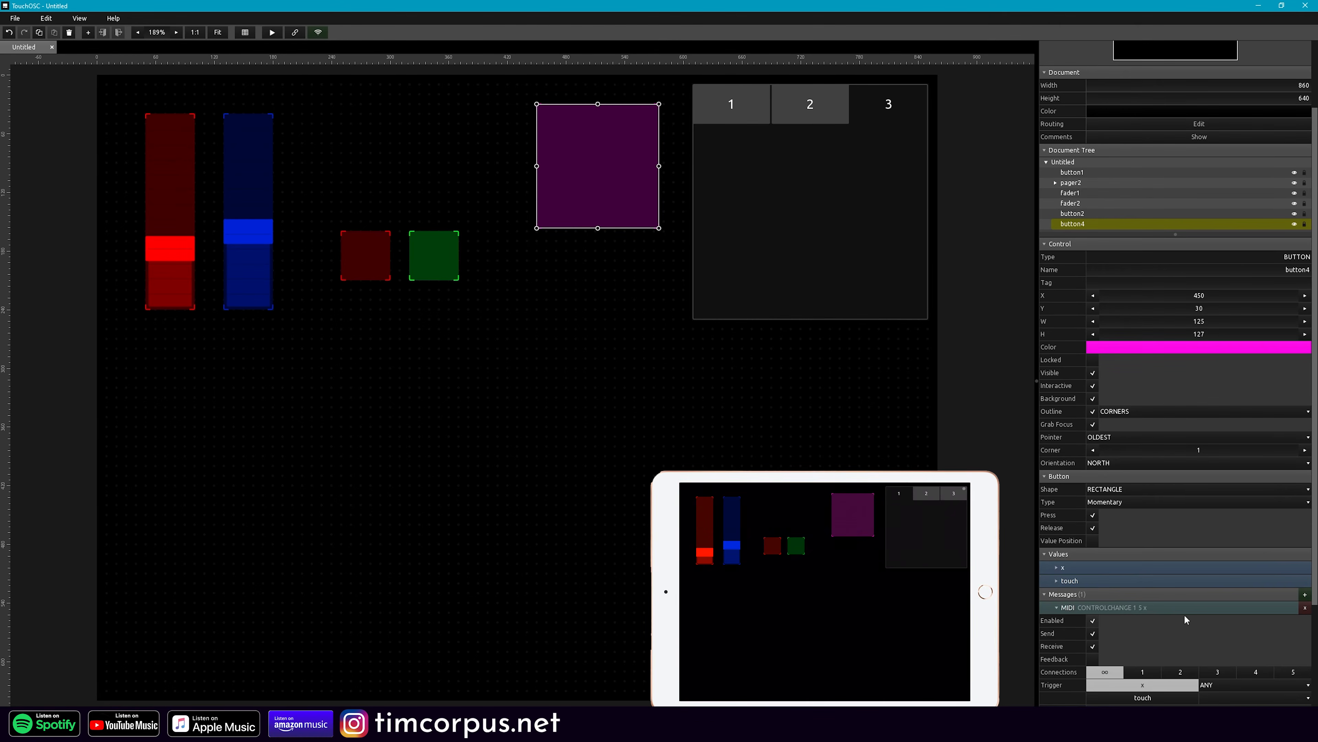
pyautogui.scroll(-3, 1177, 696)
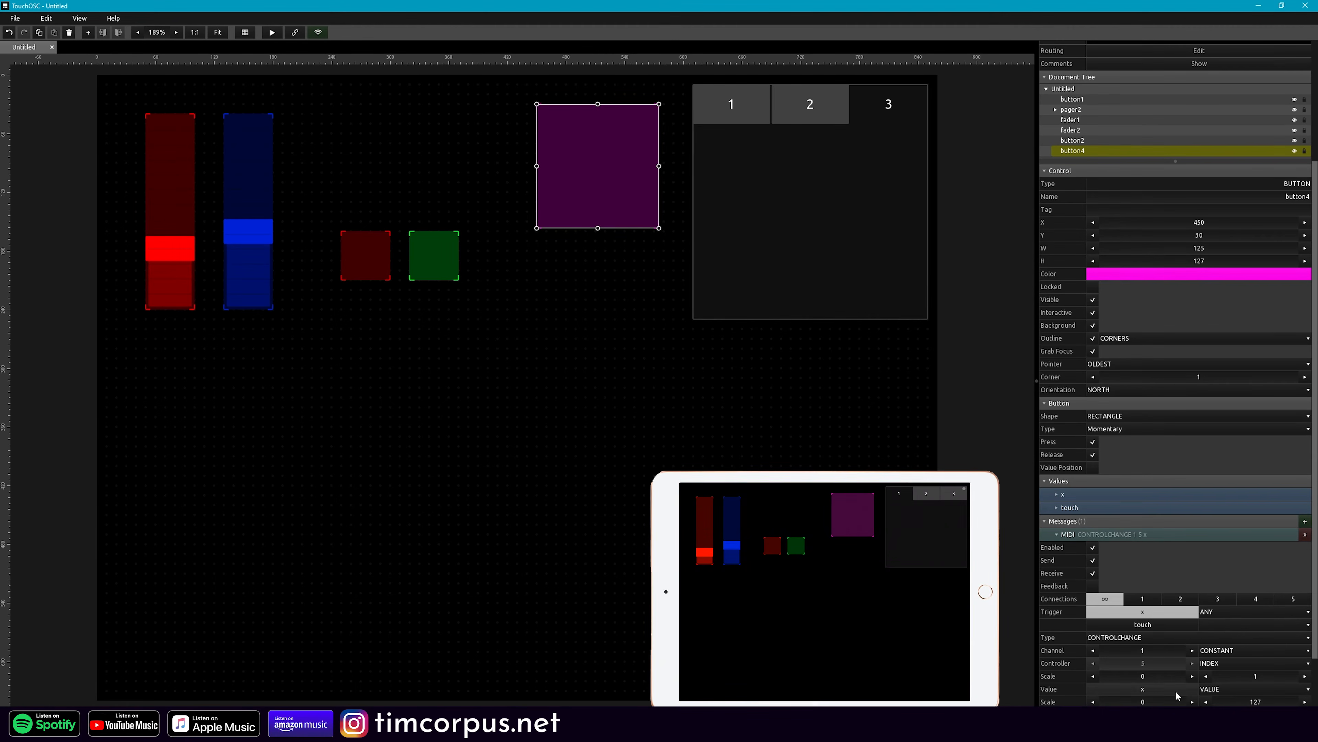
pyautogui.click(1168, 637)
pyautogui.click(617, 385)
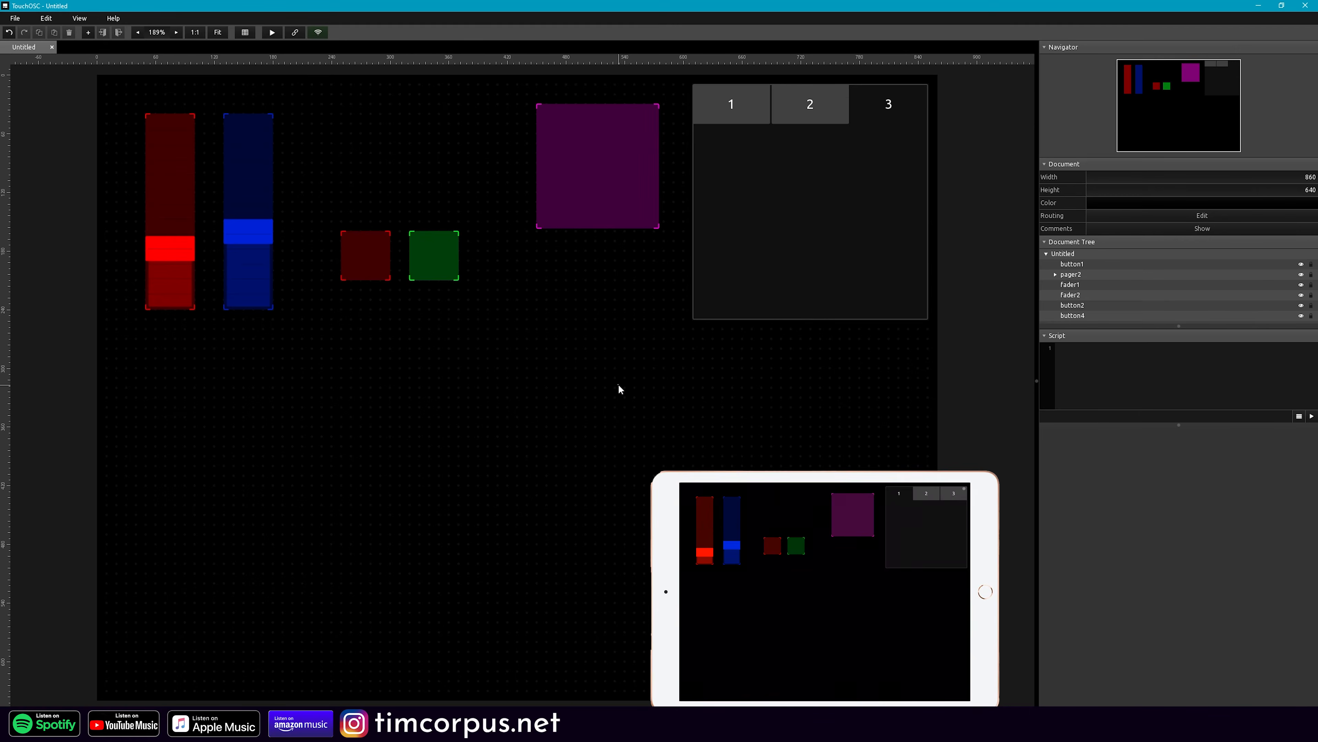
# - Show the message log and set the upper velocity scale of the magenta button's NOTE_OFF message to 50
pyautogui.click(79, 18)
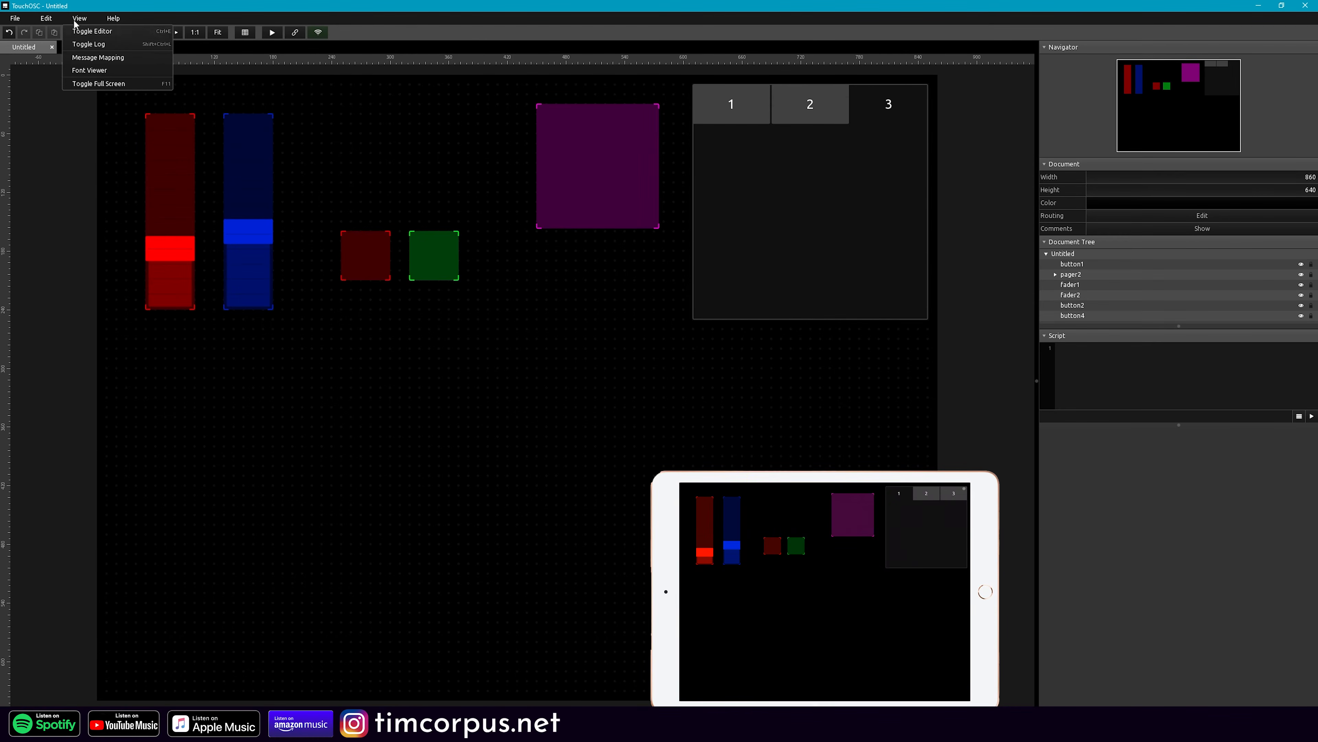
pyautogui.click(81, 45)
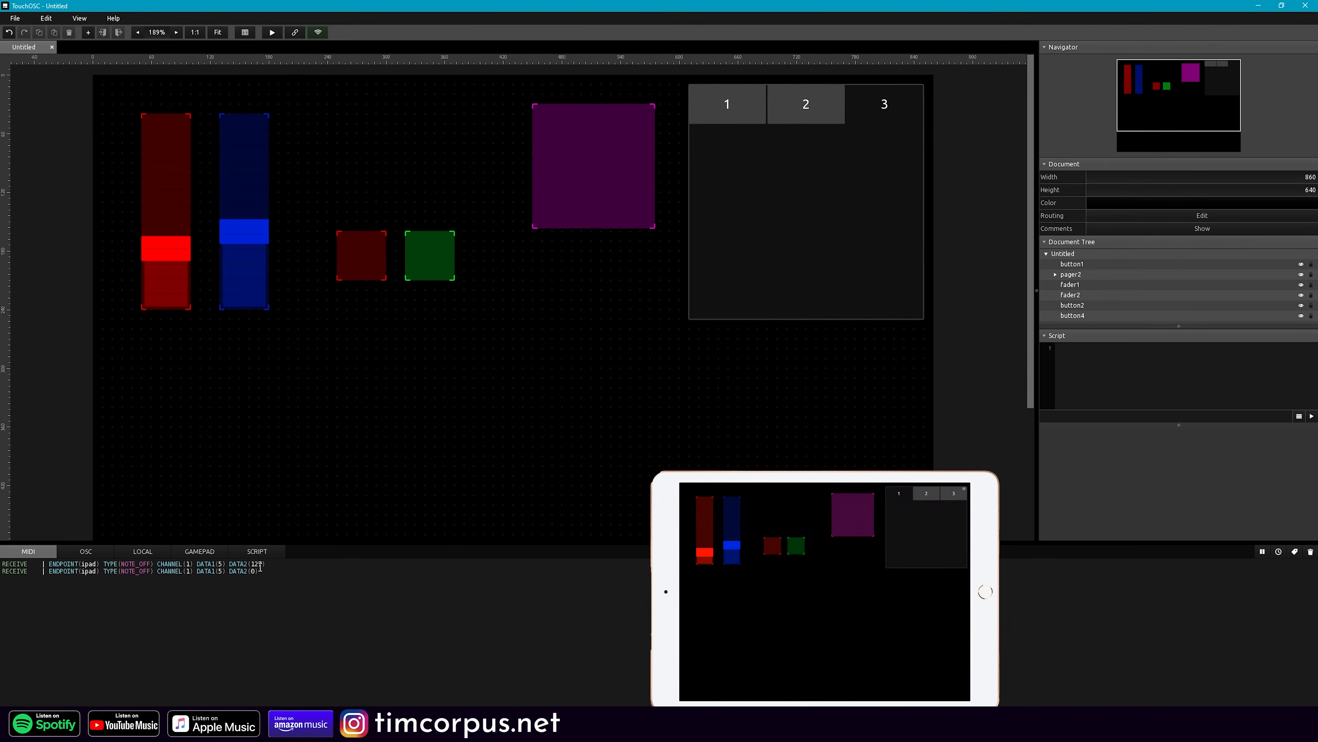
pyautogui.click(539, 152)
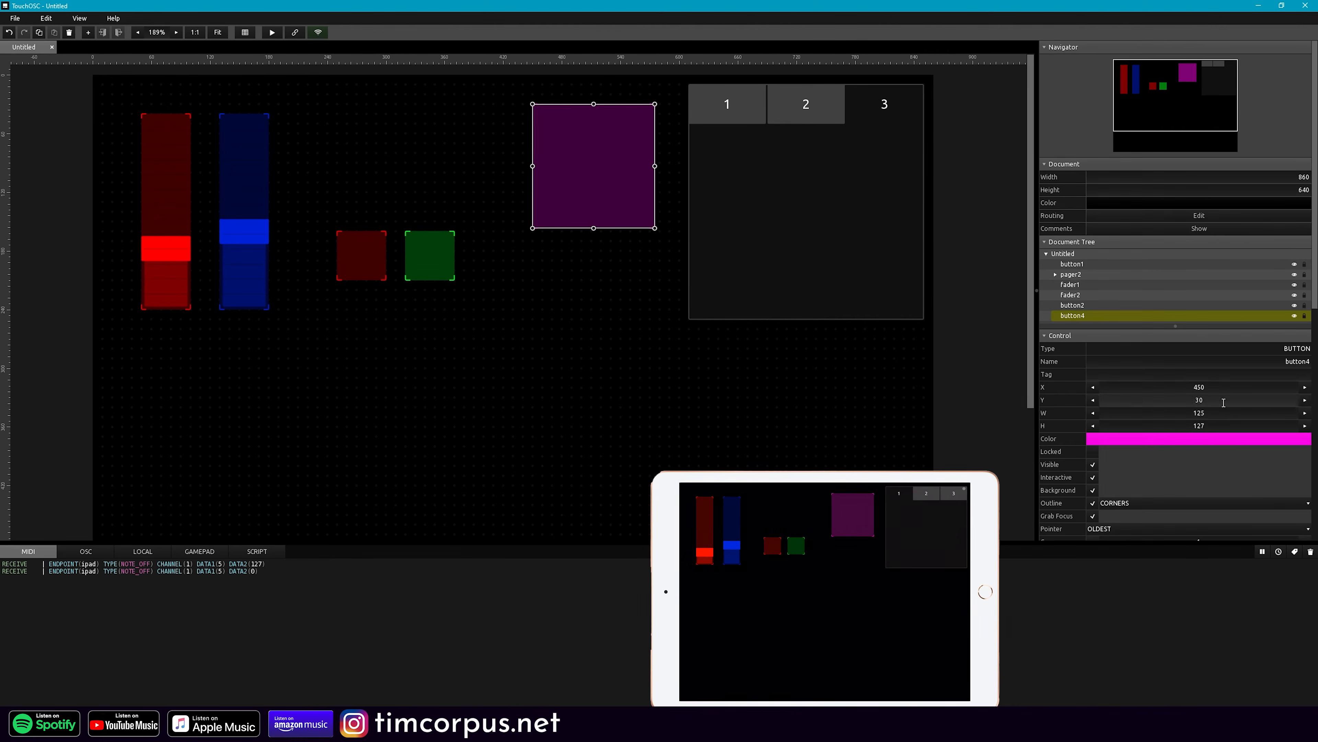
pyautogui.scroll(-5, 1246, 481)
pyautogui.doubleClick(1256, 435)
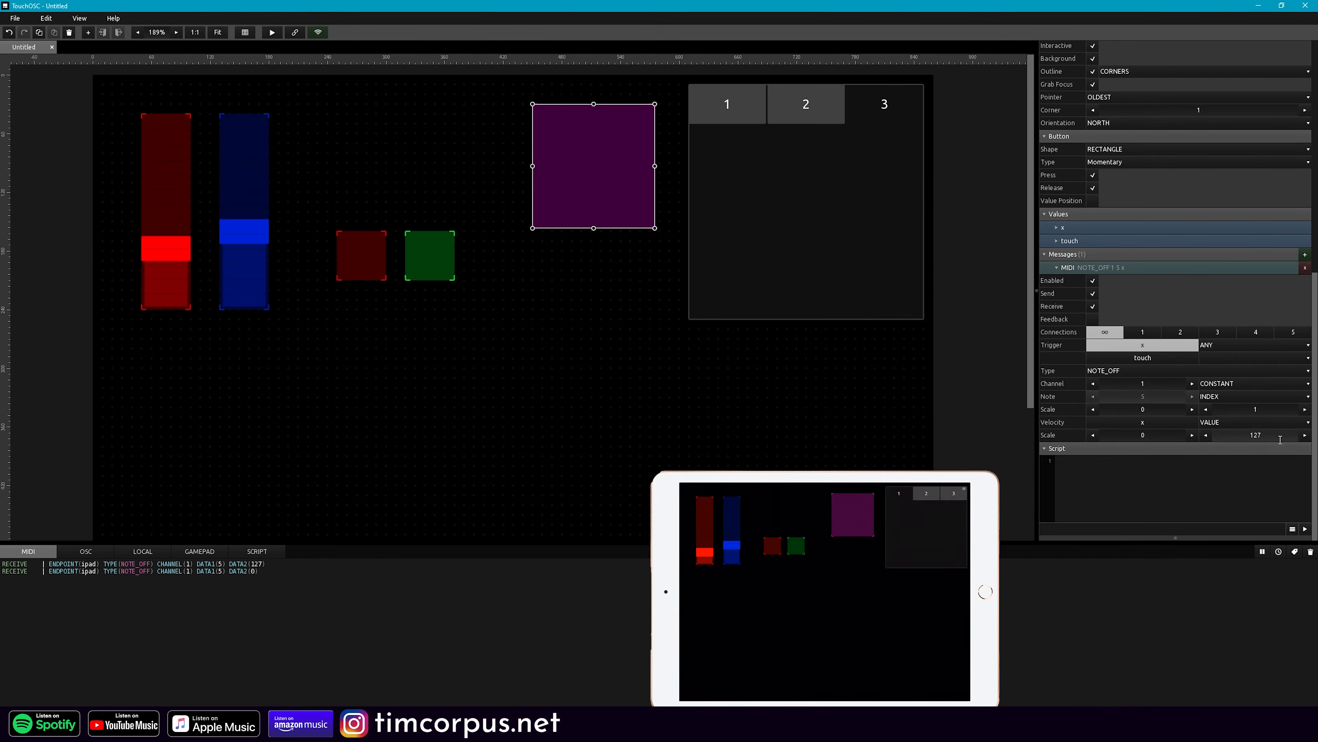
pyautogui.write('50')
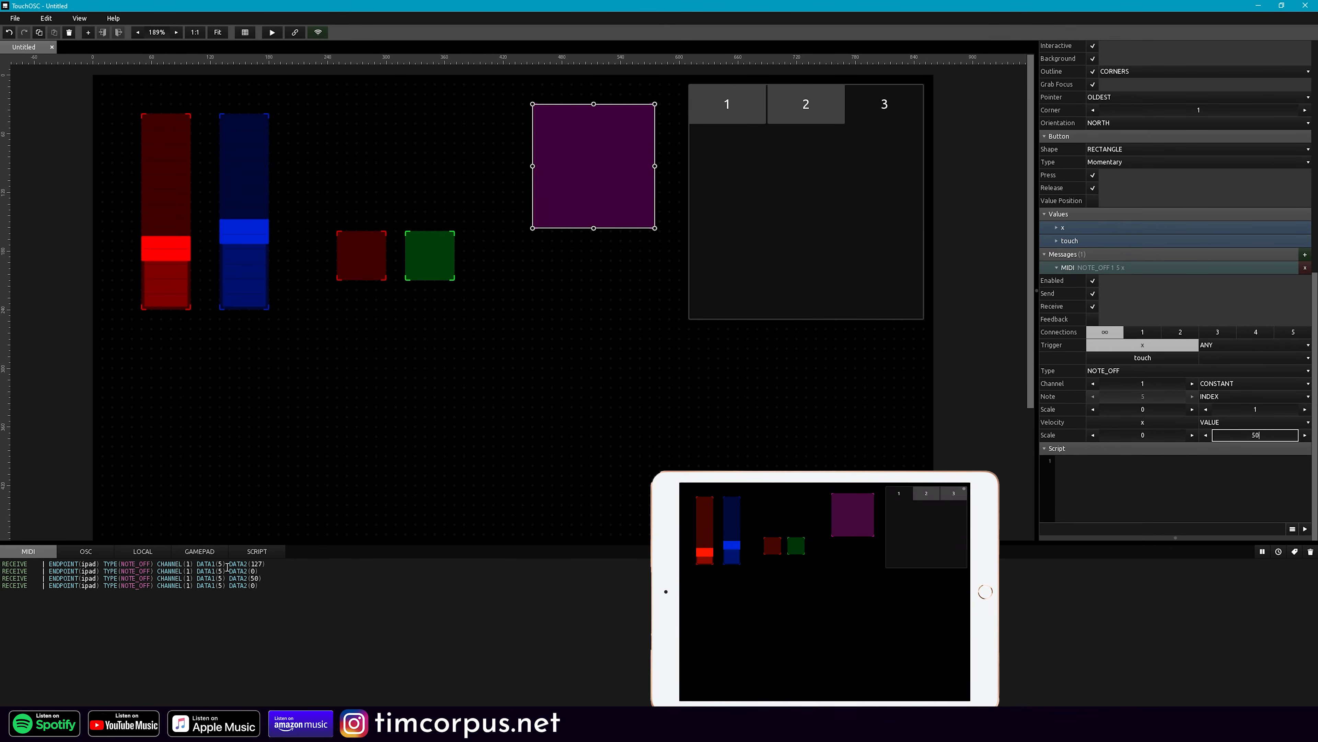
# - Turn off reading the NOTE OFF message velocity in the MIDI preferences, close them and deselect the magenta button
pyautogui.click(46, 18)
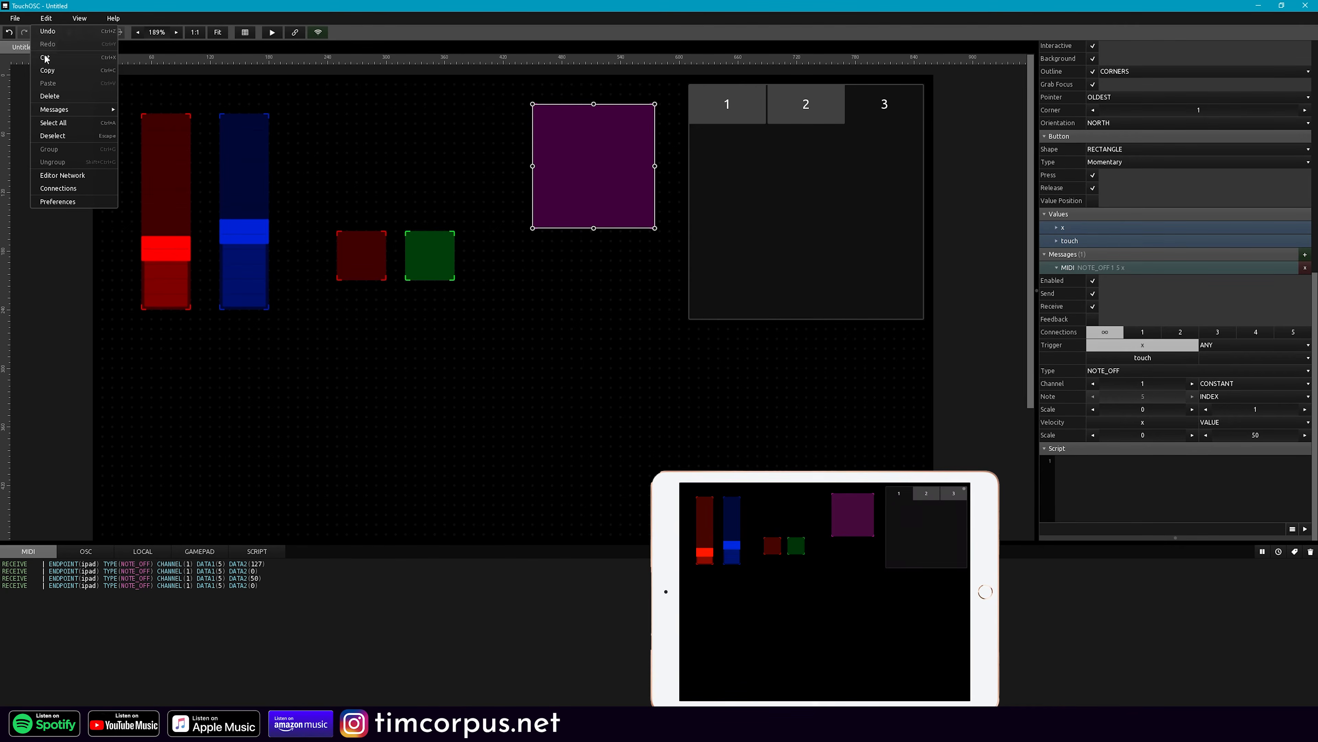
pyautogui.click(62, 201)
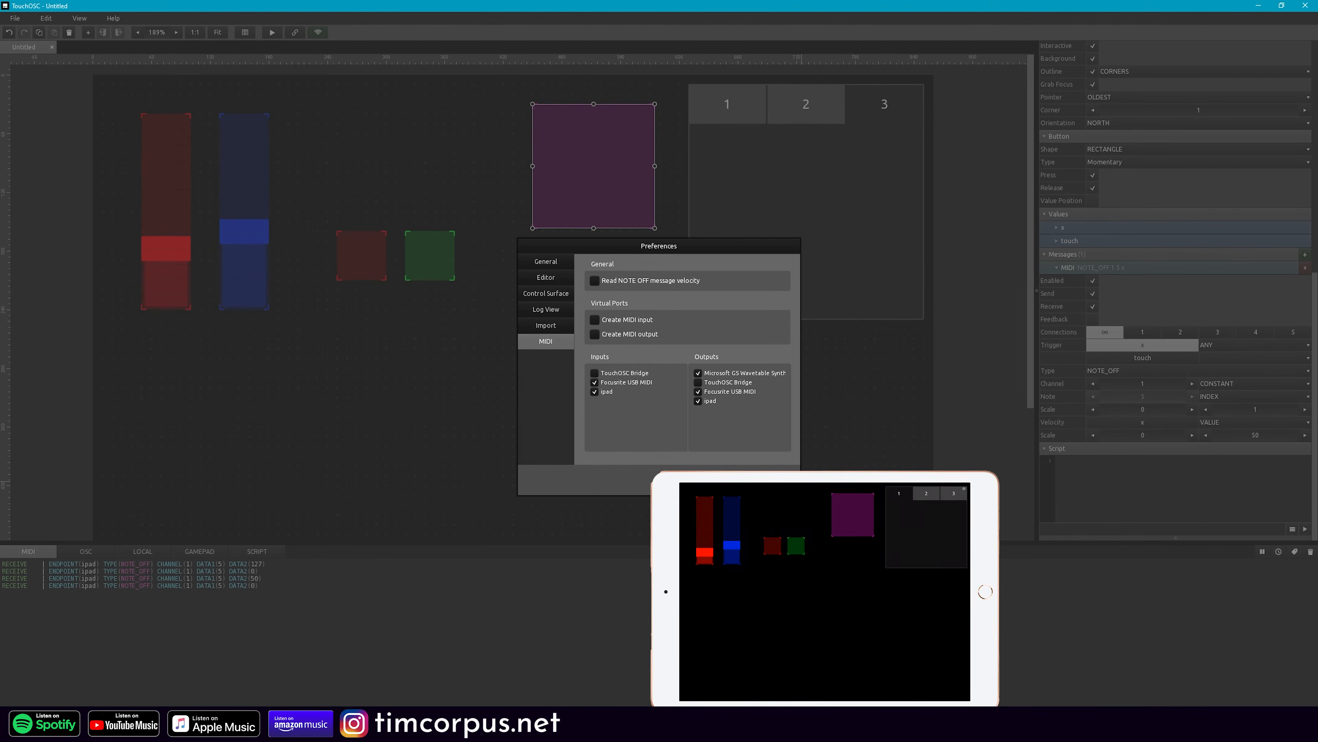
pyautogui.click(784, 479)
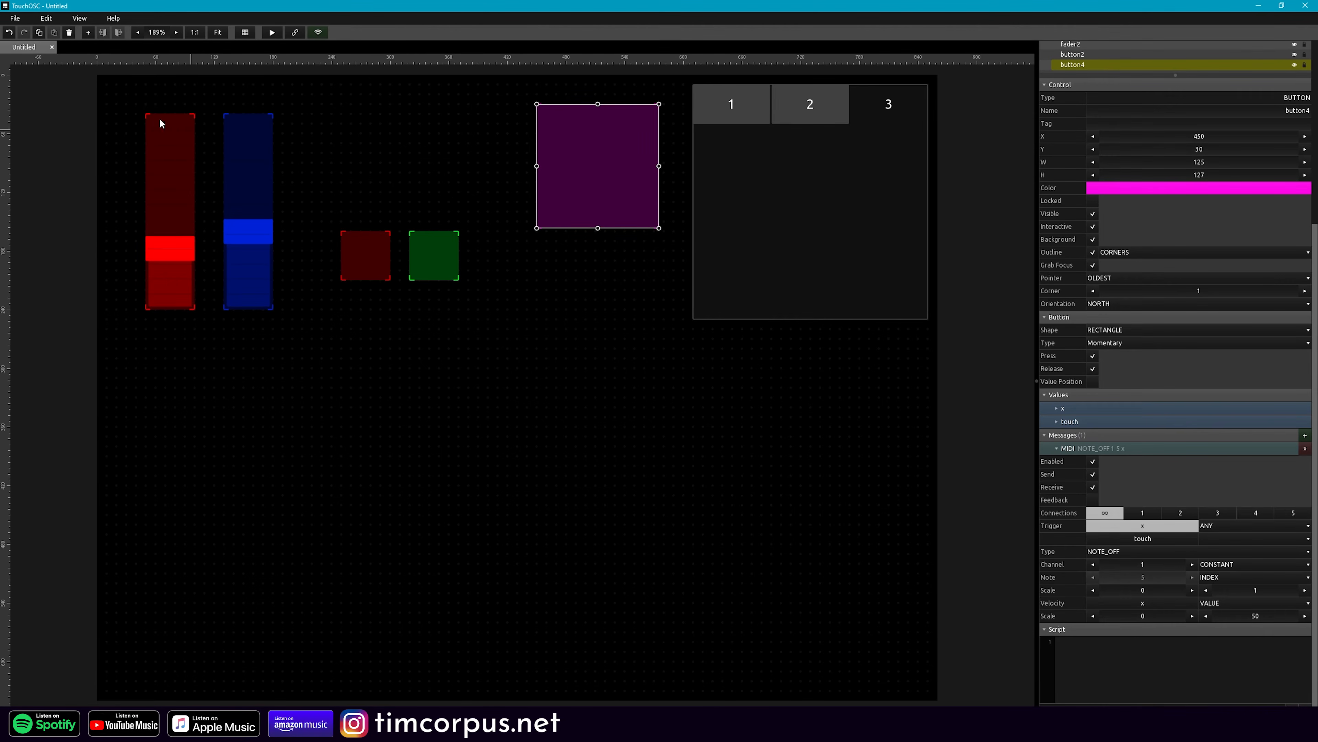
pyautogui.click(725, 388)
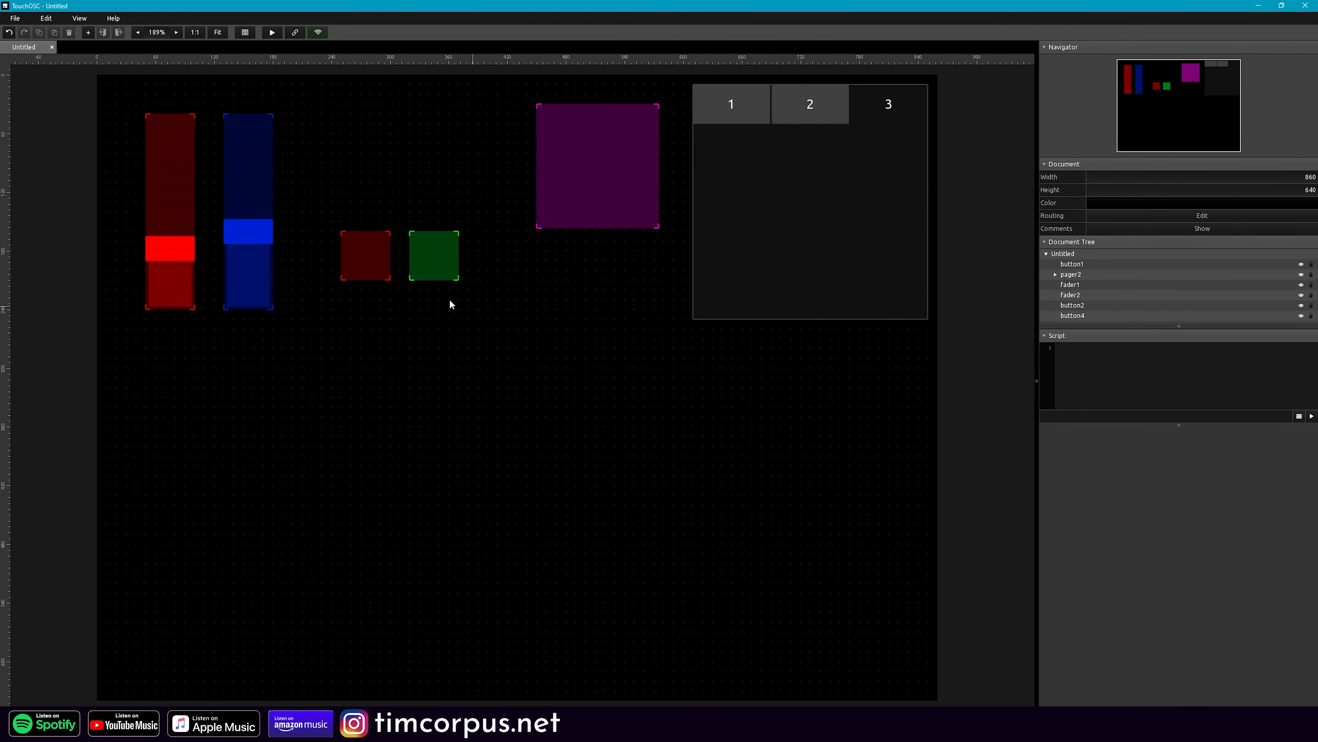
# - Show the document's message mapping and go to button1 from its MIDI entry
pyautogui.click(81, 19)
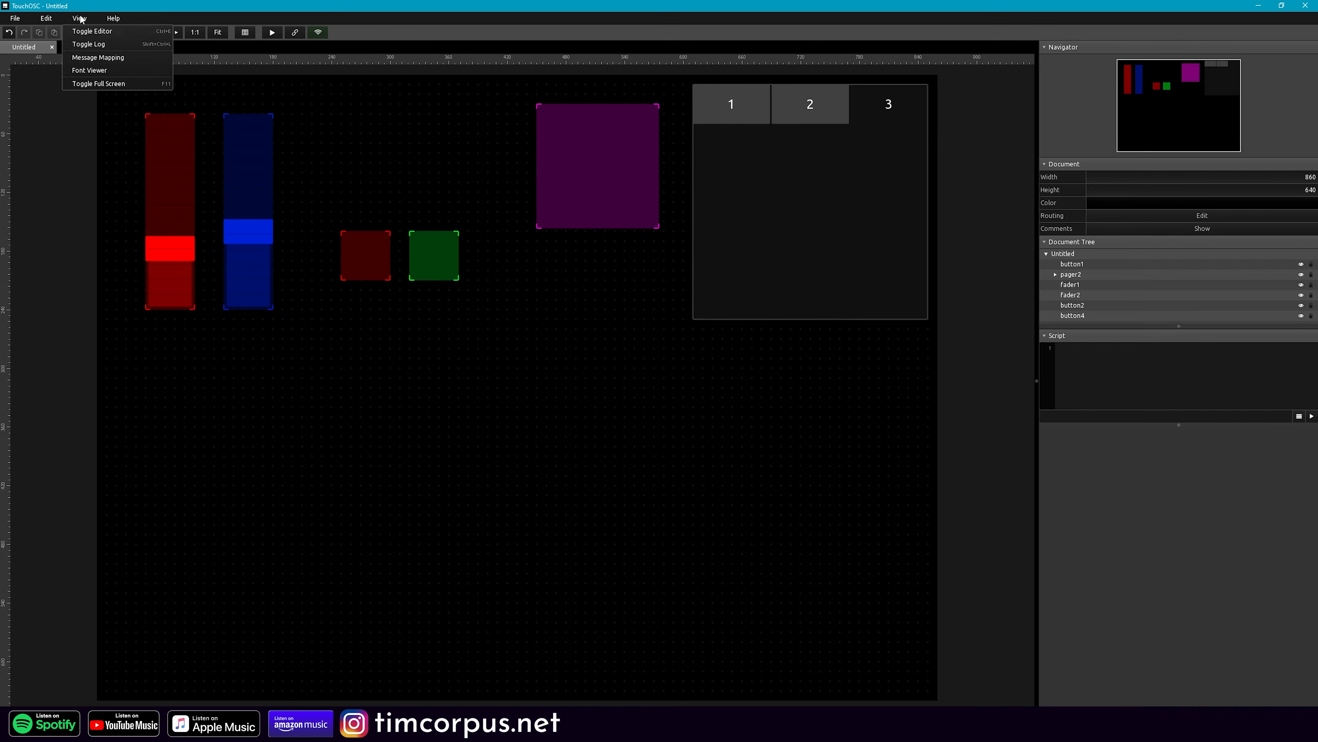
pyautogui.click(94, 57)
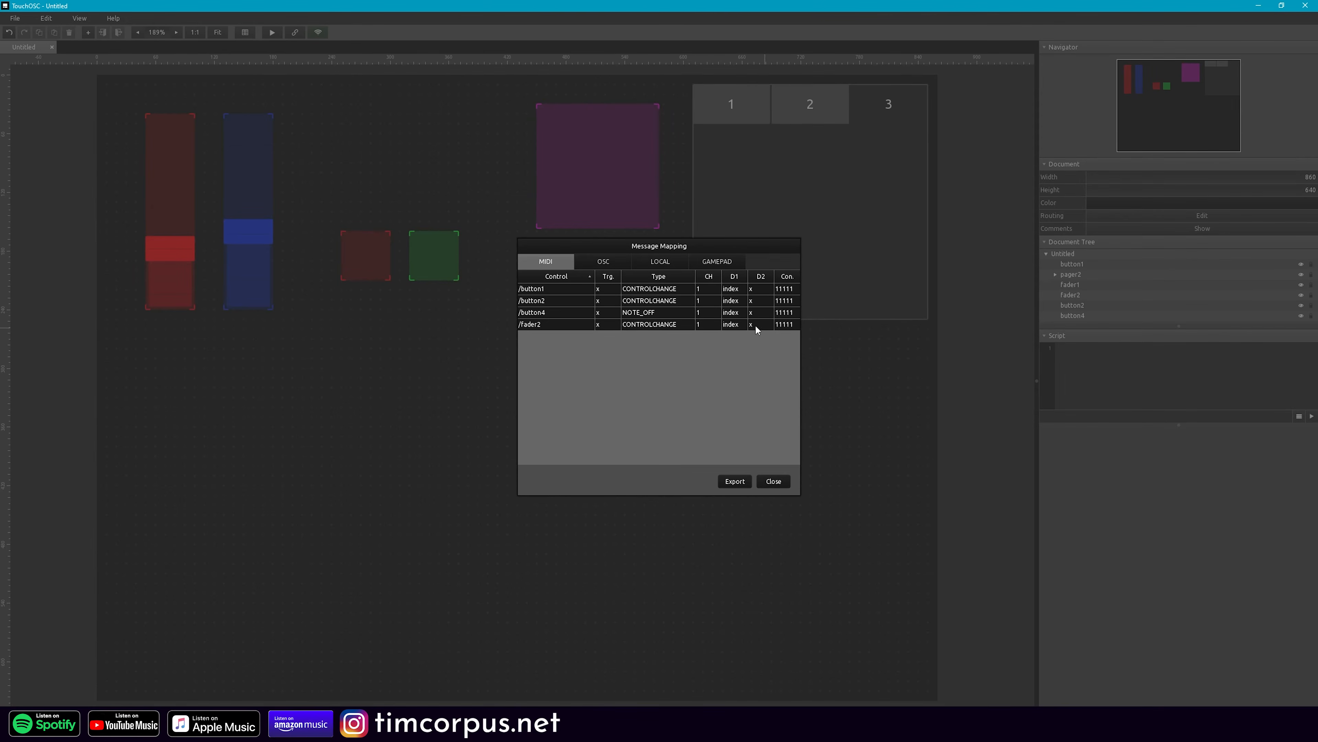
pyautogui.click(526, 289)
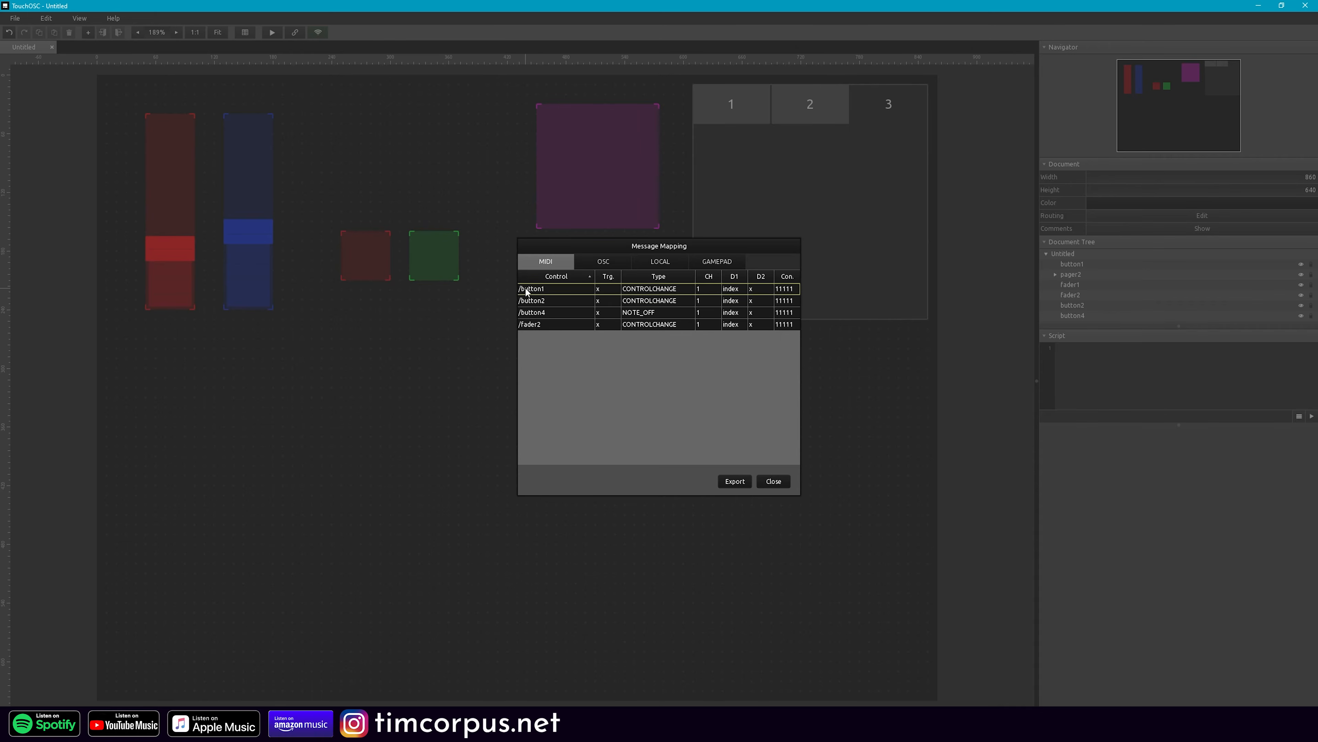
pyautogui.doubleClick(527, 290)
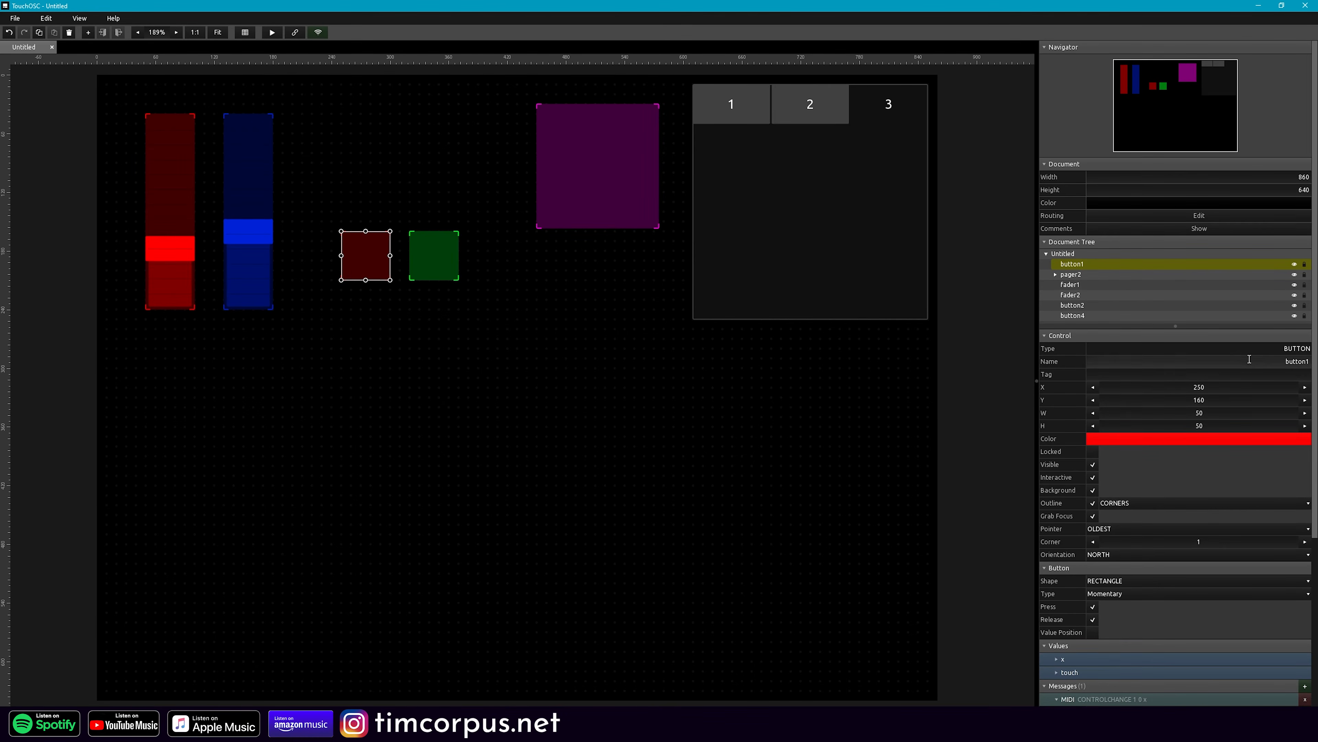
# - Rename the red button "red" and the green button "green"
pyautogui.click(1248, 361)
pyautogui.write('red')
pyautogui.click(462, 267)
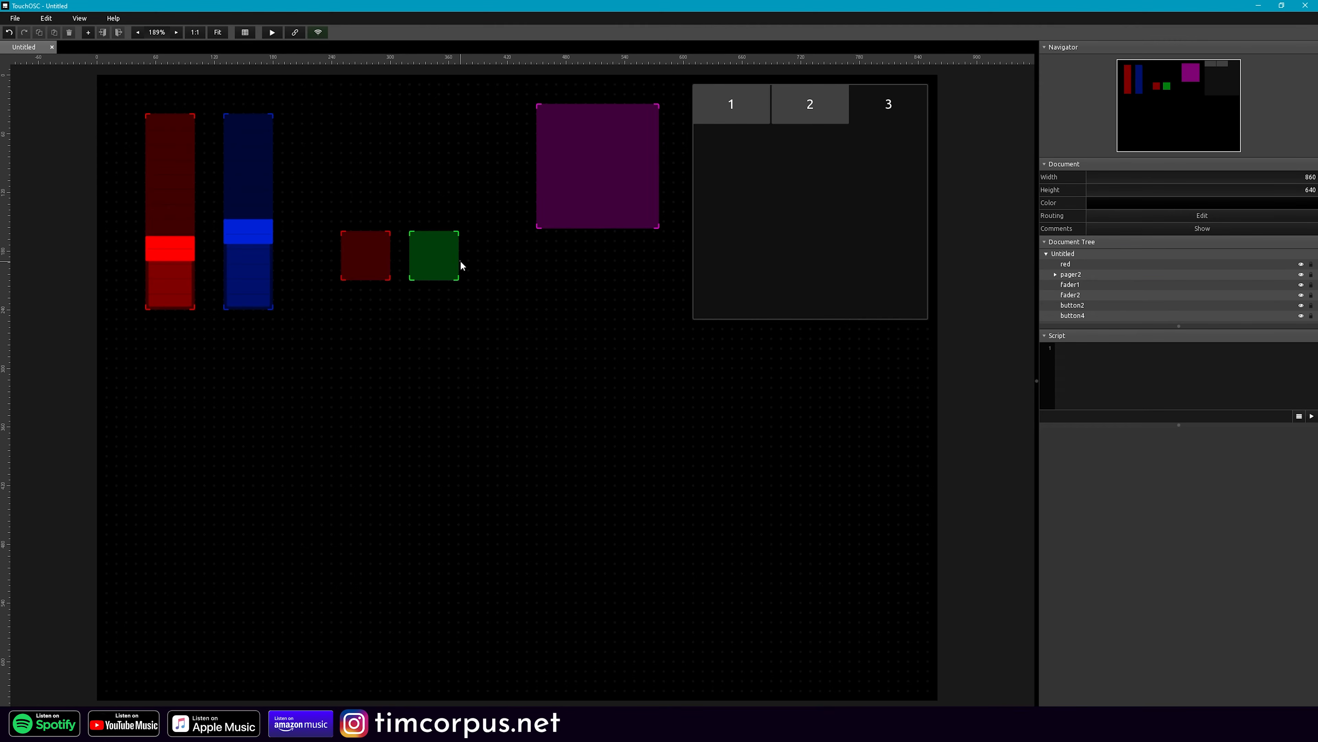
pyautogui.click(434, 259)
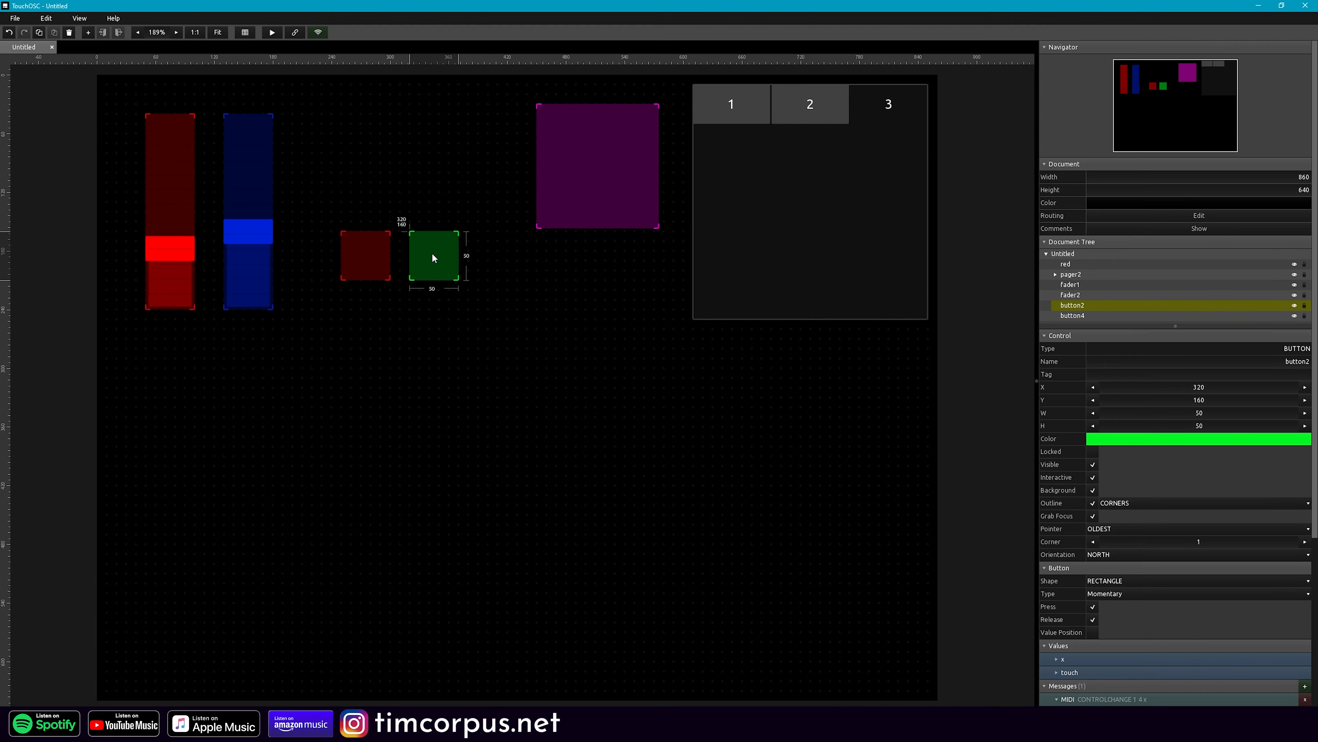
pyautogui.click(1271, 361)
pyautogui.write('green')
pyautogui.press('Return')
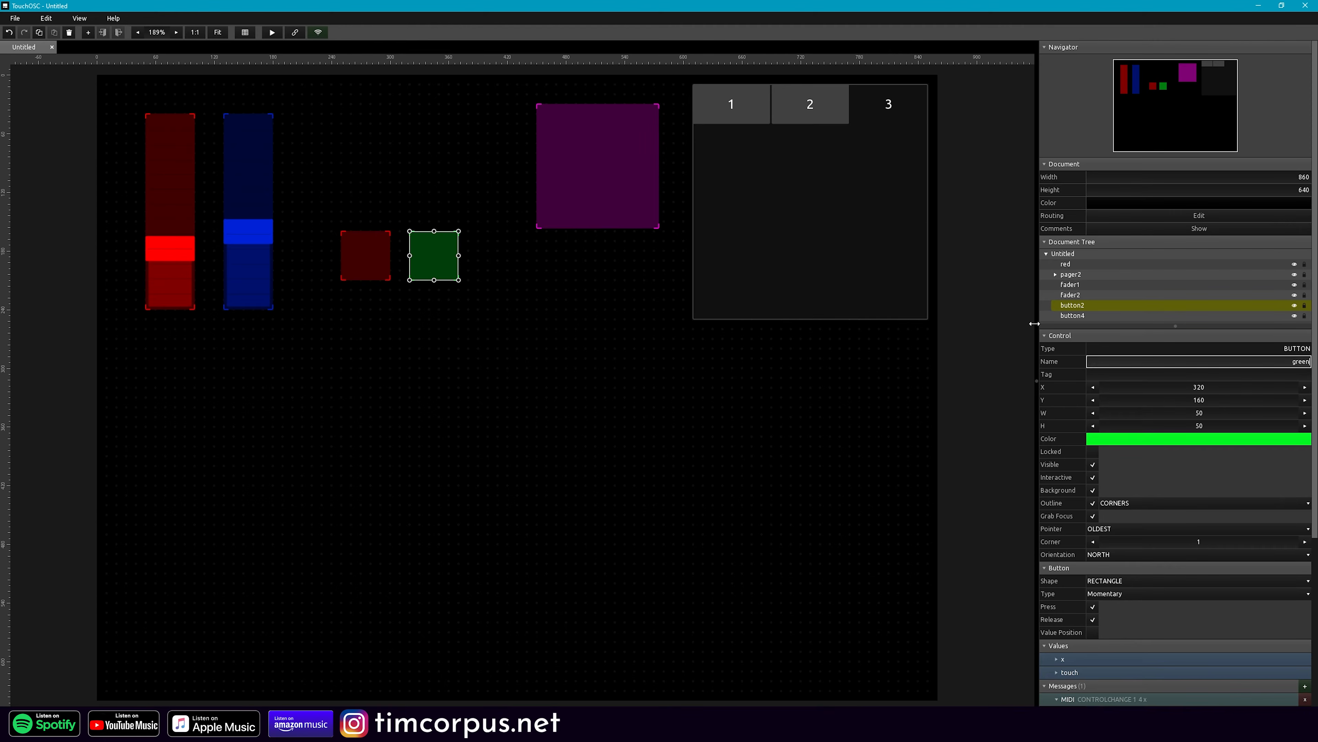
# - Rename the red fader "volume" and the blue fader "reverb"
pyautogui.click(168, 208)
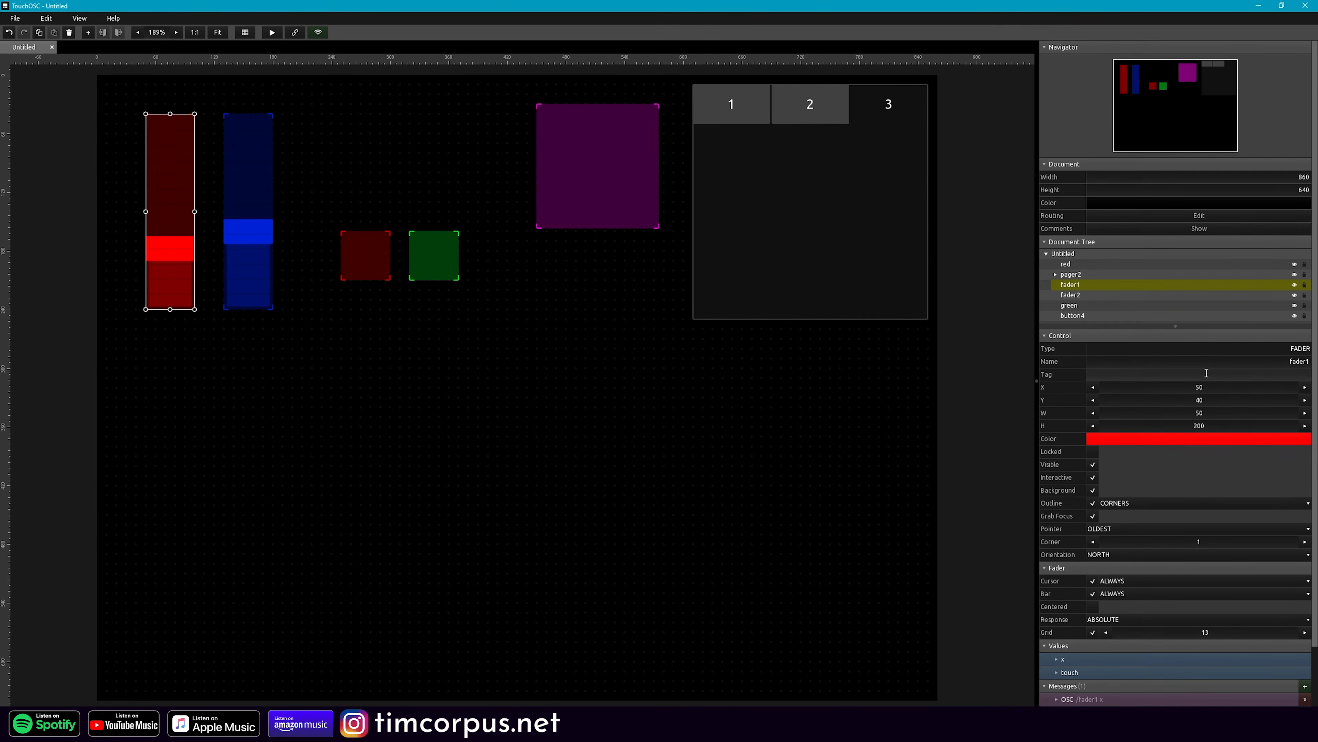
pyautogui.click(1218, 366)
pyautogui.write('voplume')
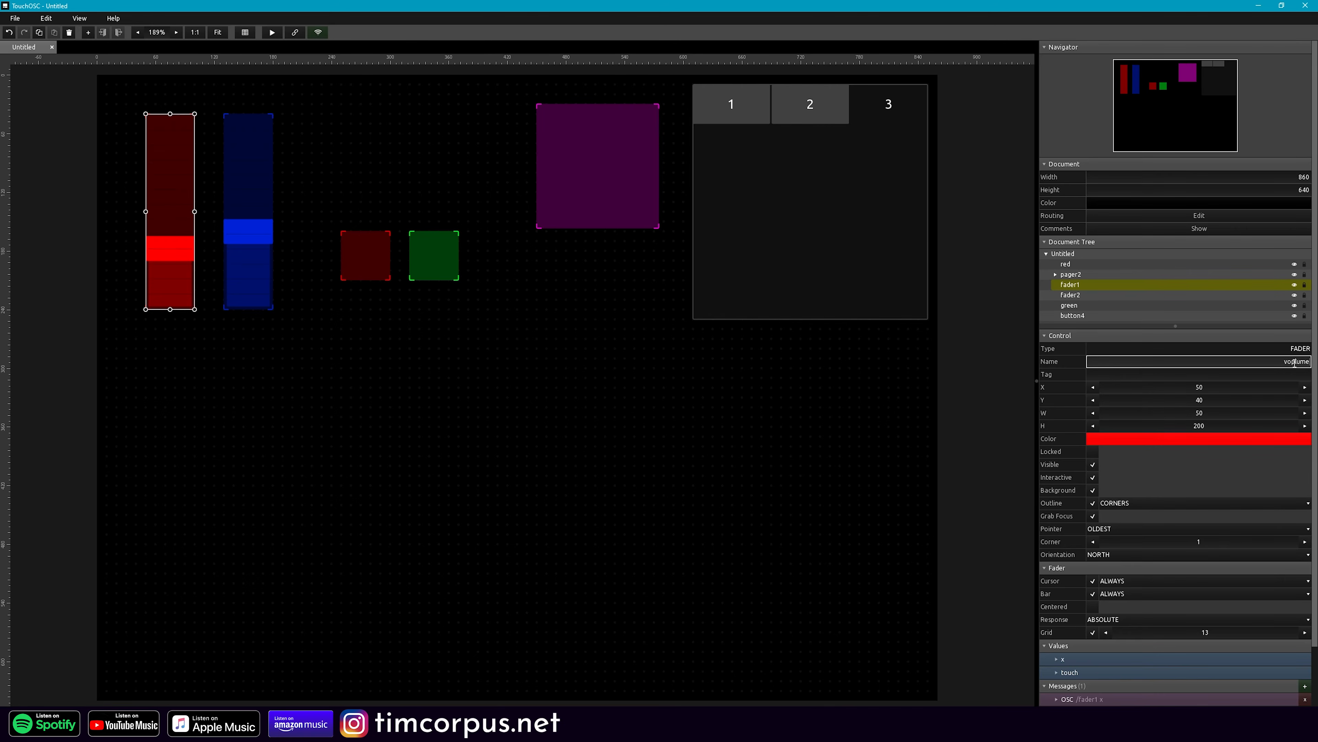
pyautogui.press('Return')
pyautogui.click(264, 156)
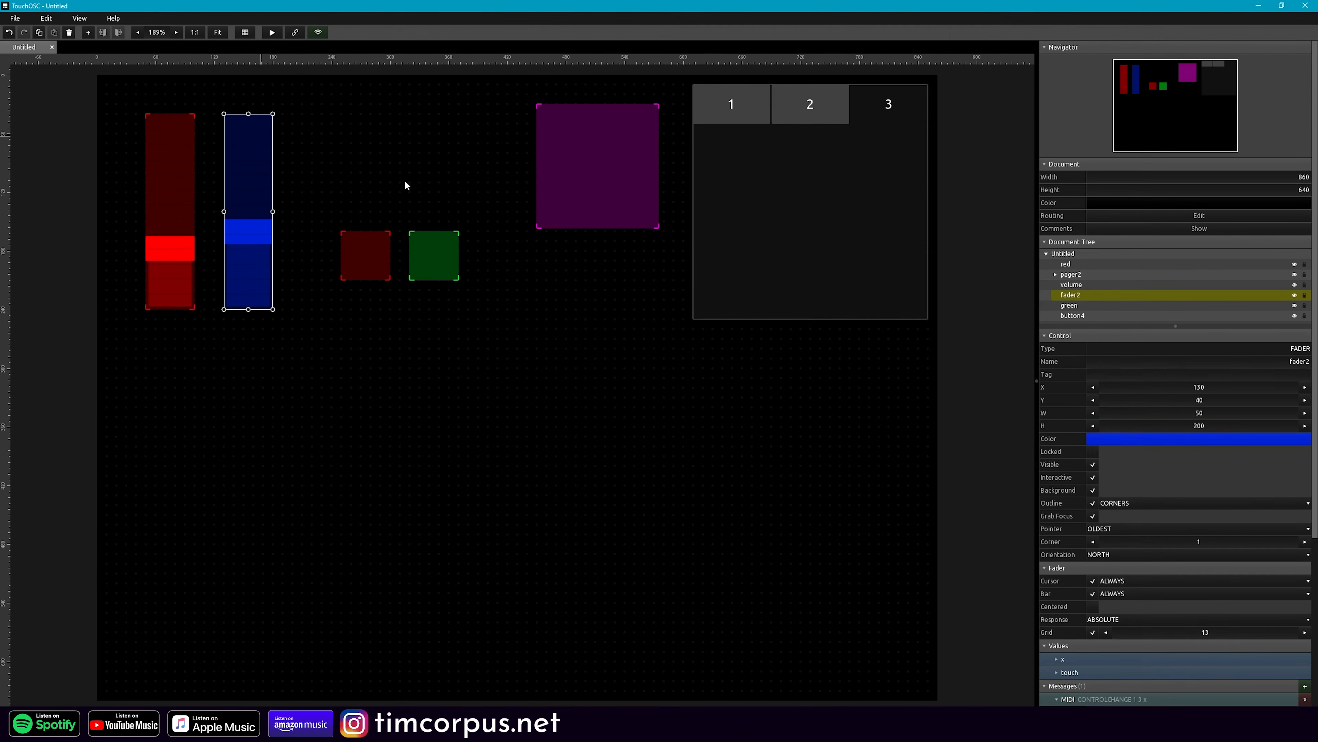
pyautogui.click(1270, 363)
pyautogui.write('reverb')
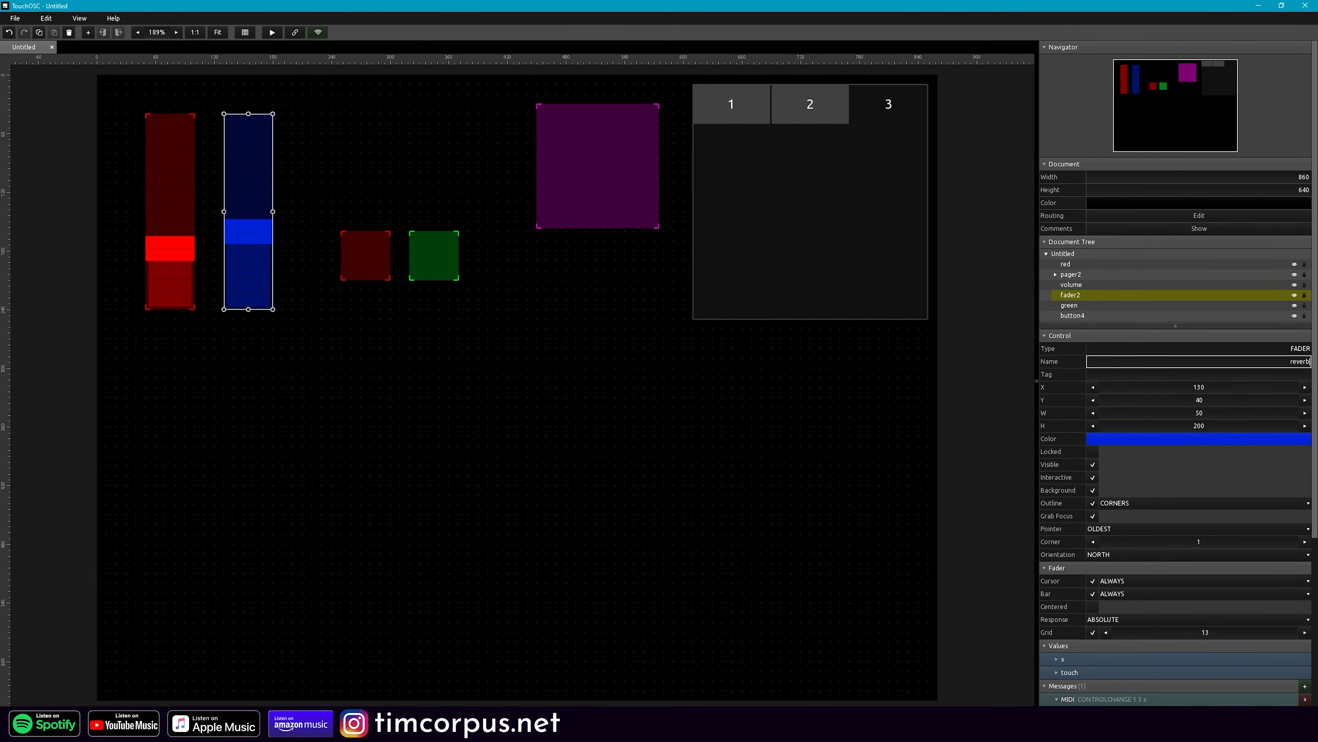
# - Apply the blue fader's name "reverb" and review the document's message mapping
pyautogui.press('Return')
pyautogui.click(689, 345)
pyautogui.click(79, 18)
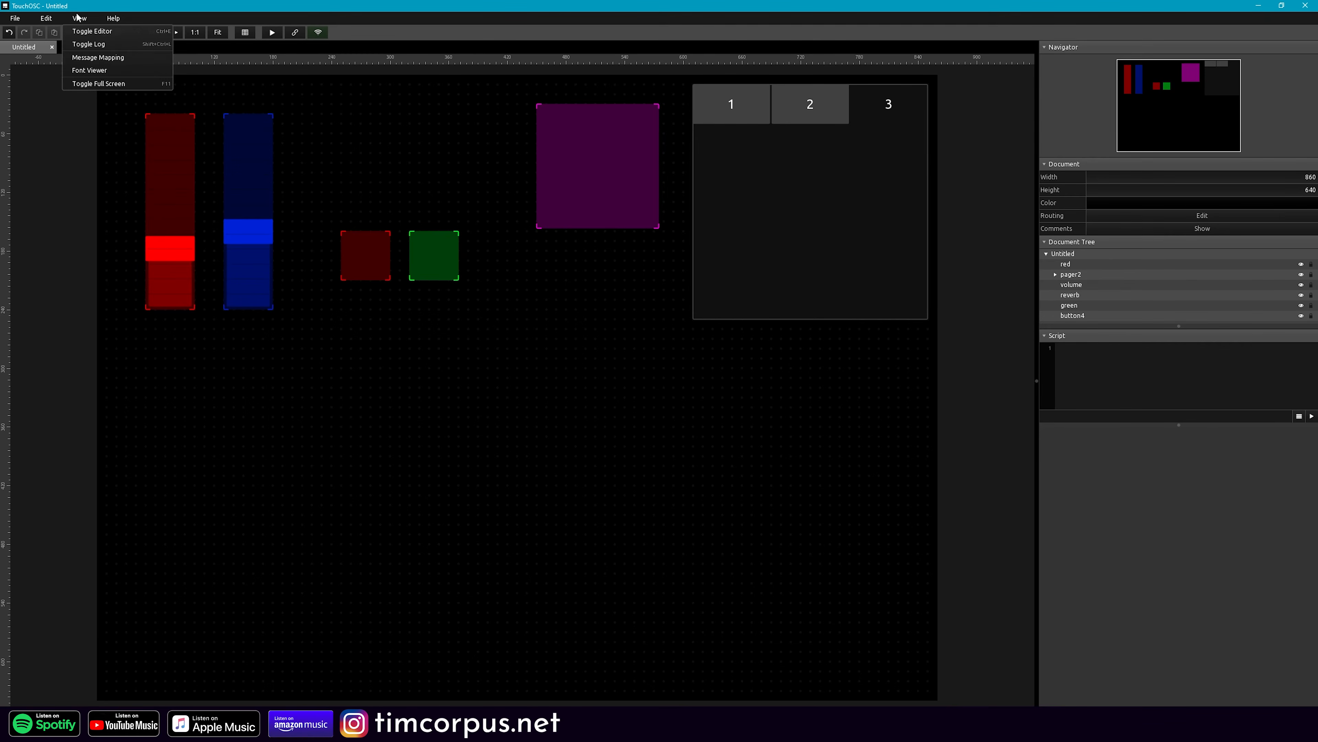
pyautogui.click(91, 61)
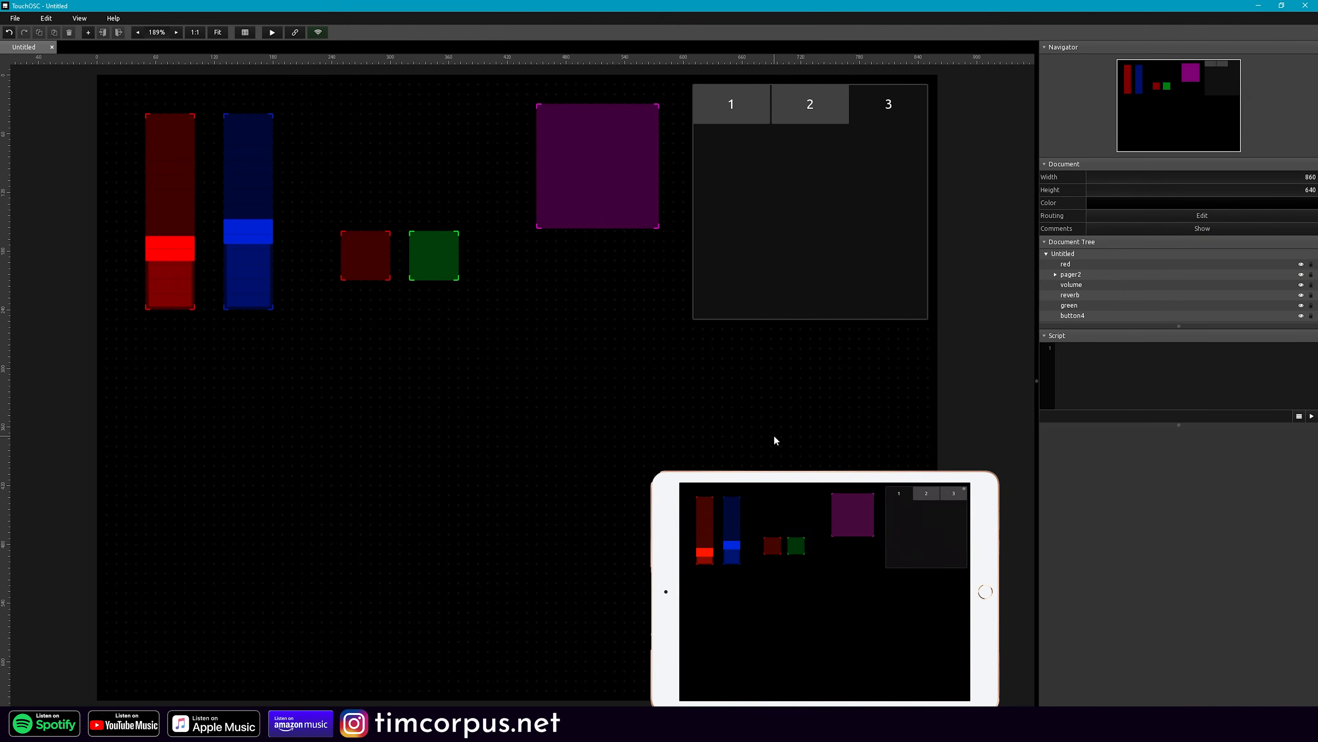
# - Create a label and position it above the red button at about X 250, Y 65
pyautogui.rightClick(338, 170)
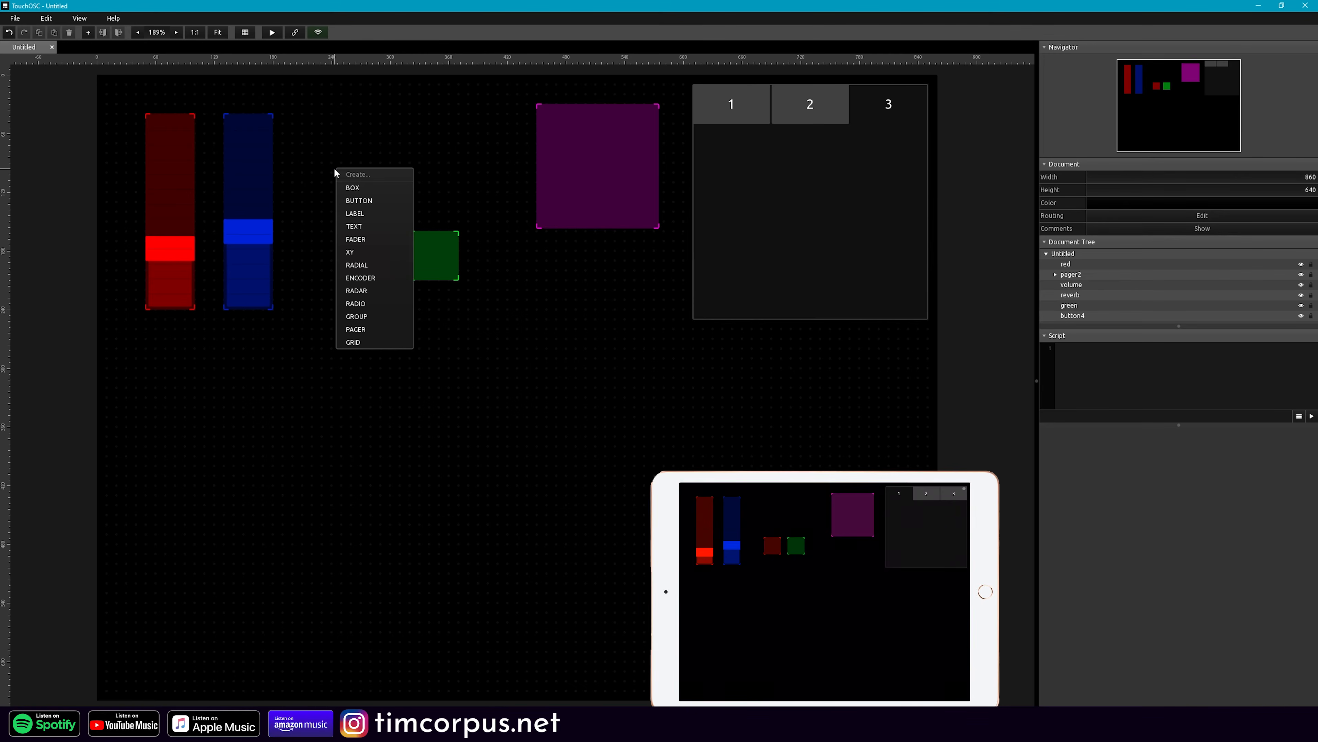
pyautogui.click(353, 212)
pyautogui.moveTo(406, 184); pyautogui.dragTo(410, 154)
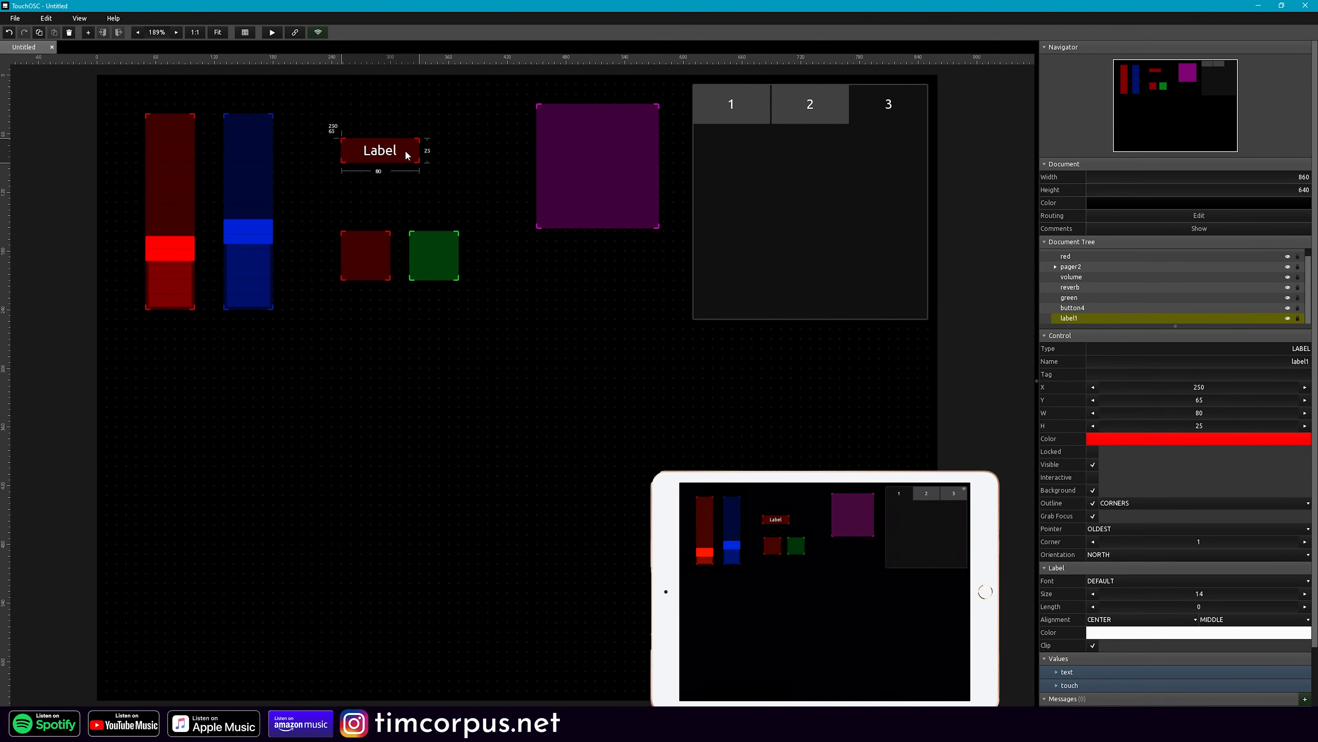
# - Find the American flag symbol near the end of the Default font in the Font Viewer and copy it
pyautogui.click(78, 23)
pyautogui.click(94, 66)
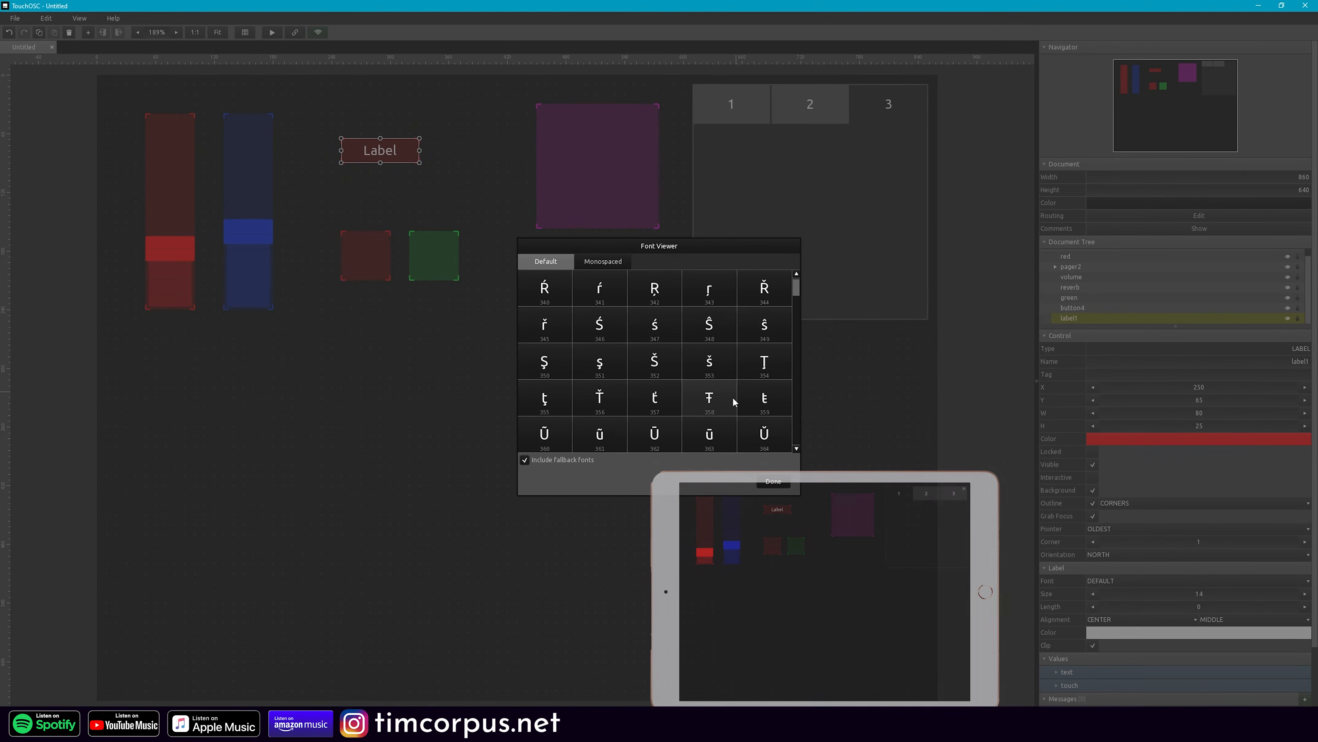
pyautogui.moveTo(796, 286); pyautogui.dragTo(789, 440)
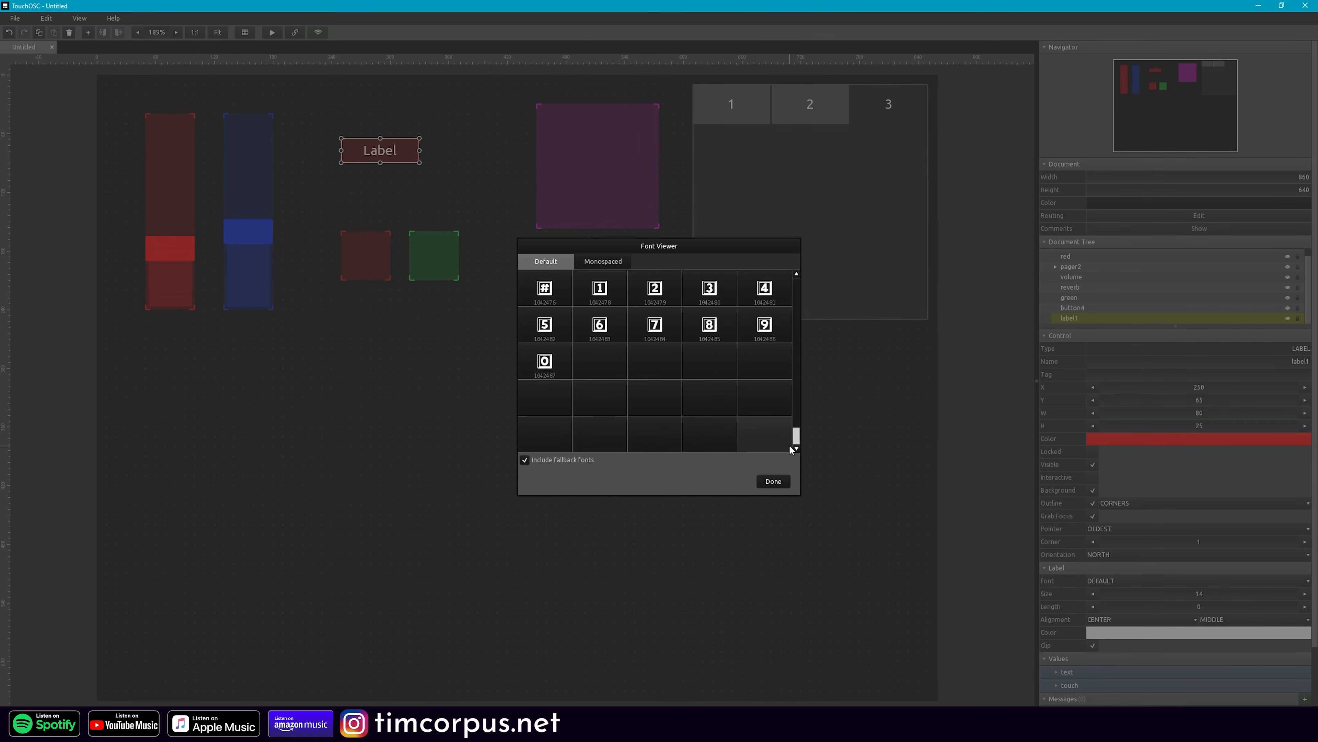
pyautogui.scroll(3, 693, 385)
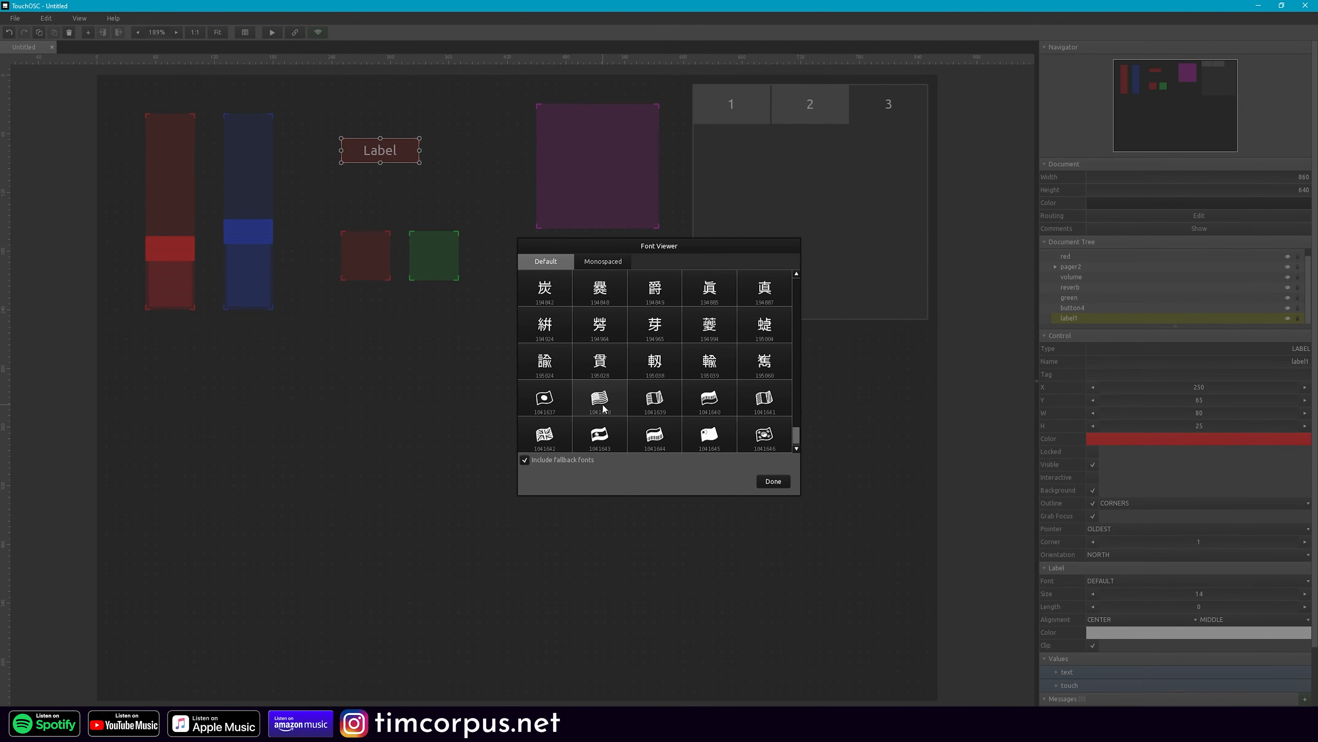
pyautogui.click(775, 482)
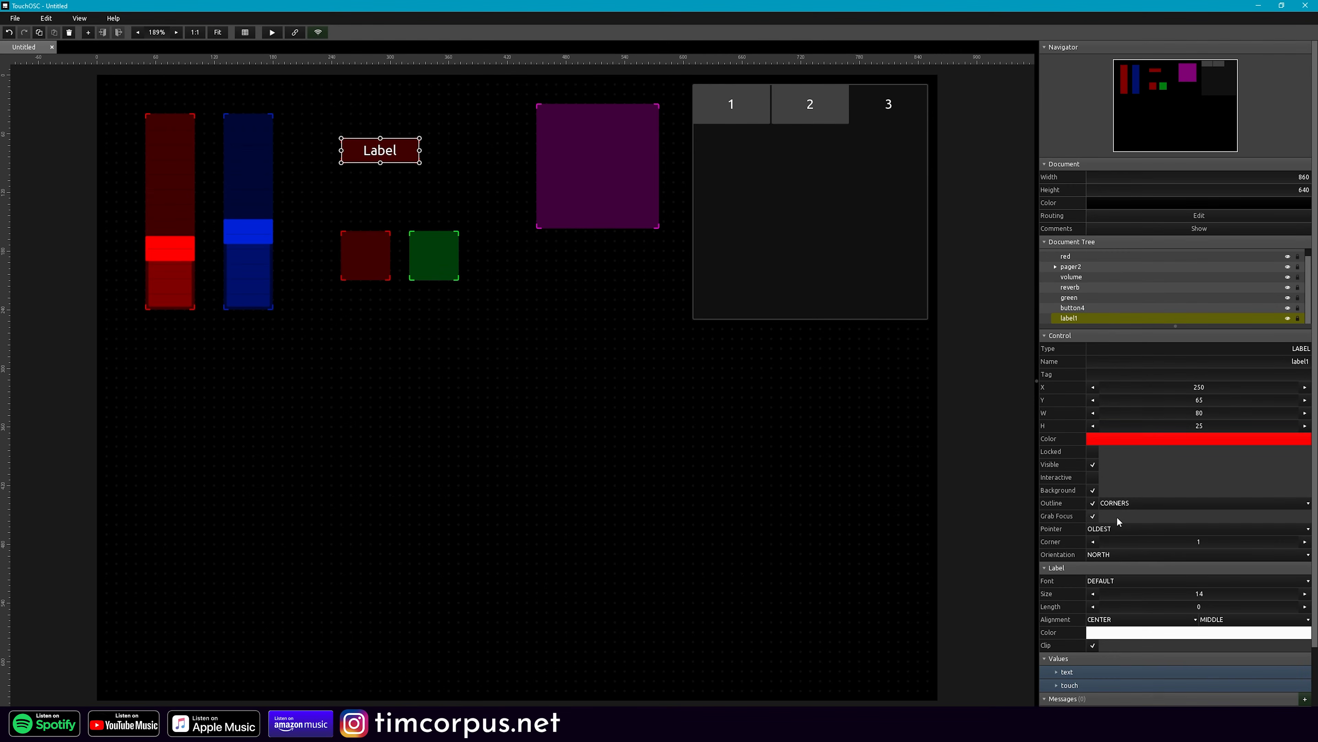
# - Replace the label's default text value with the copied flag symbol
pyautogui.scroll(-3, 1117, 516)
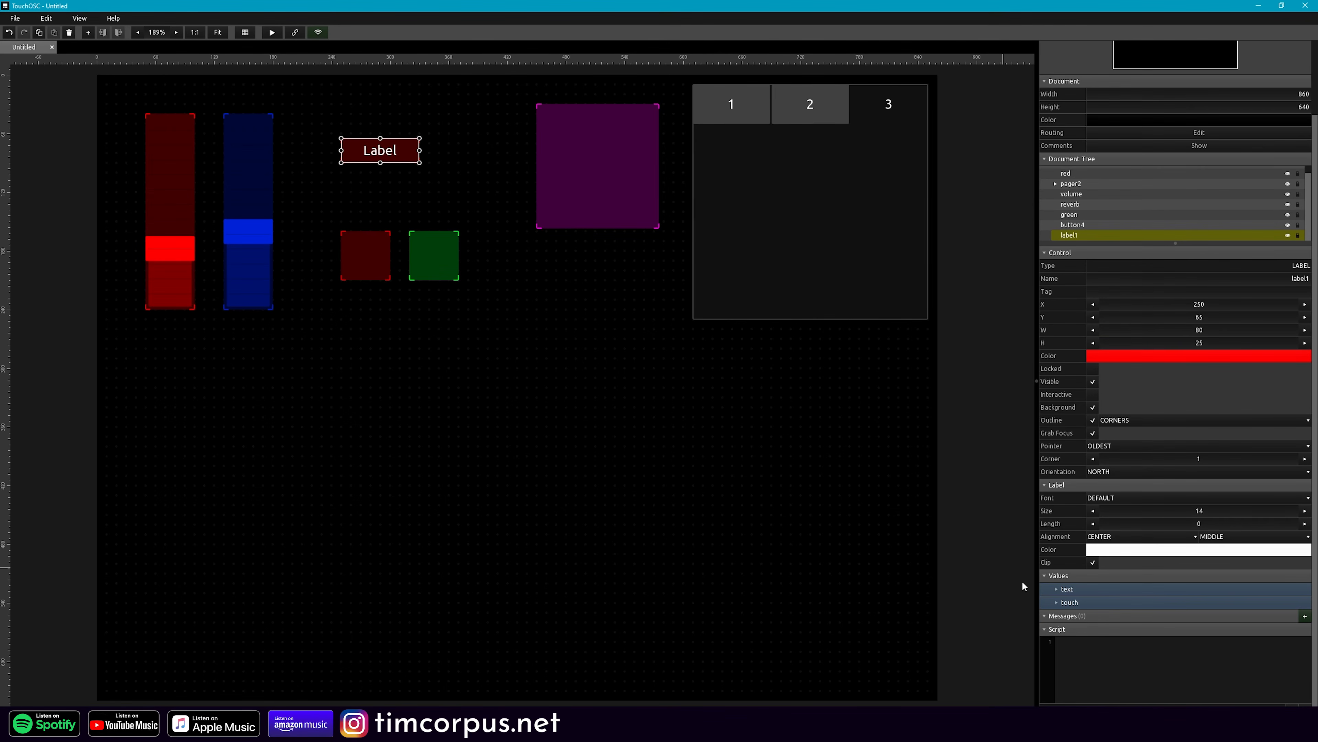
pyautogui.click(1057, 594)
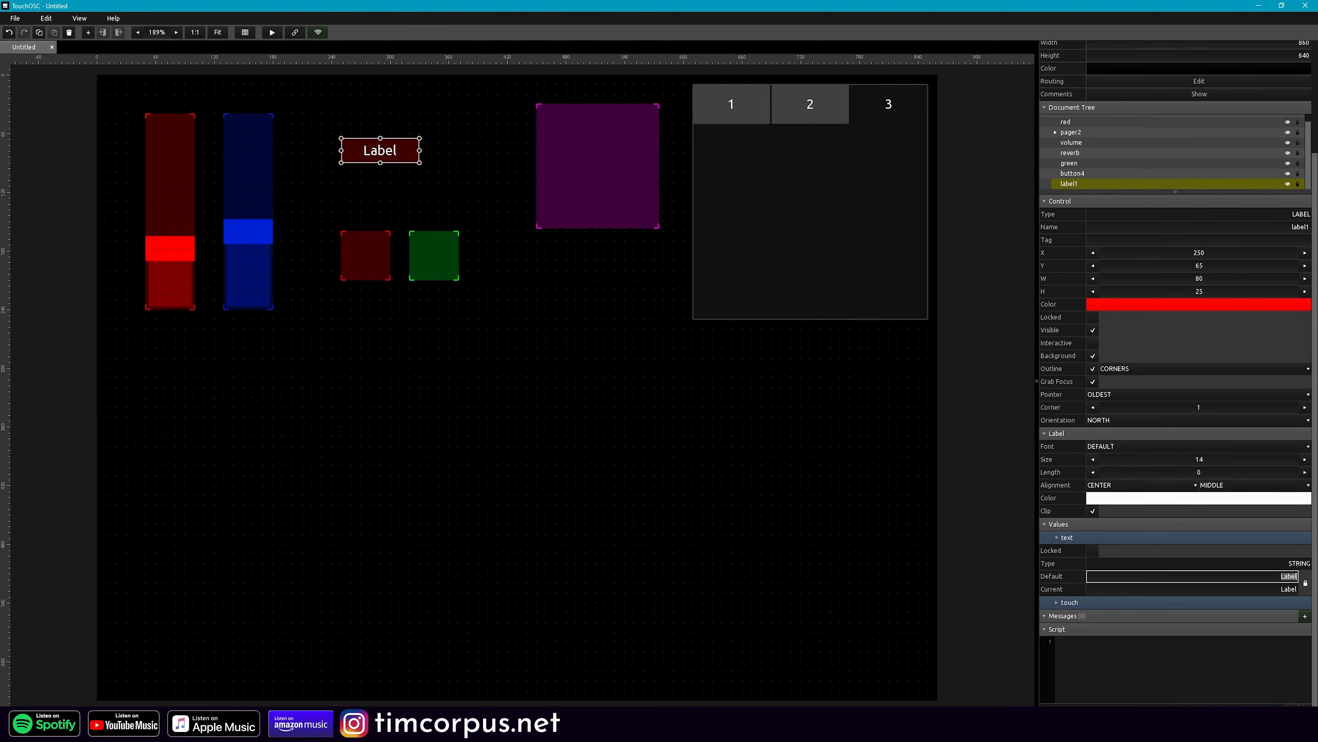
pyautogui.press('BackSpace')
pyautogui.click(742, 462)
pyautogui.click(389, 149)
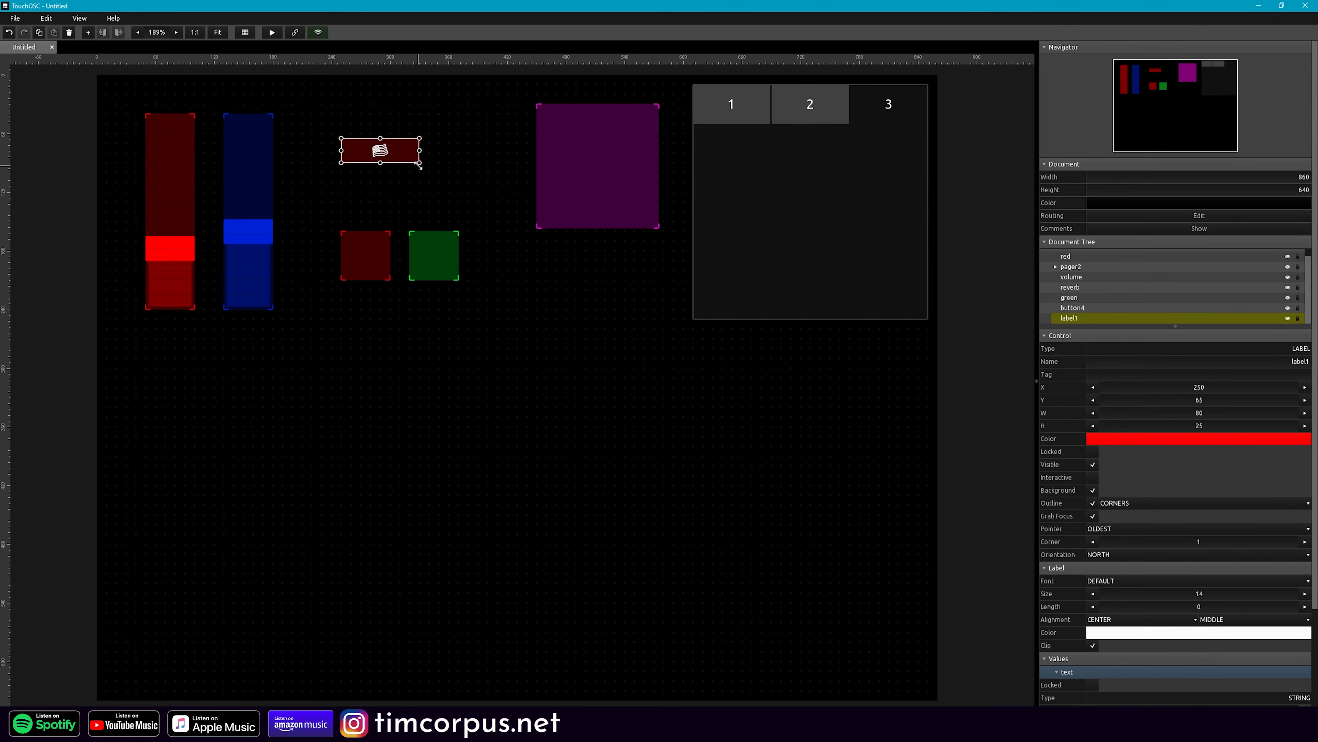
# - Create a second label and place it directly below the flag label at about X 250, Y 100
pyautogui.rightClick(416, 195)
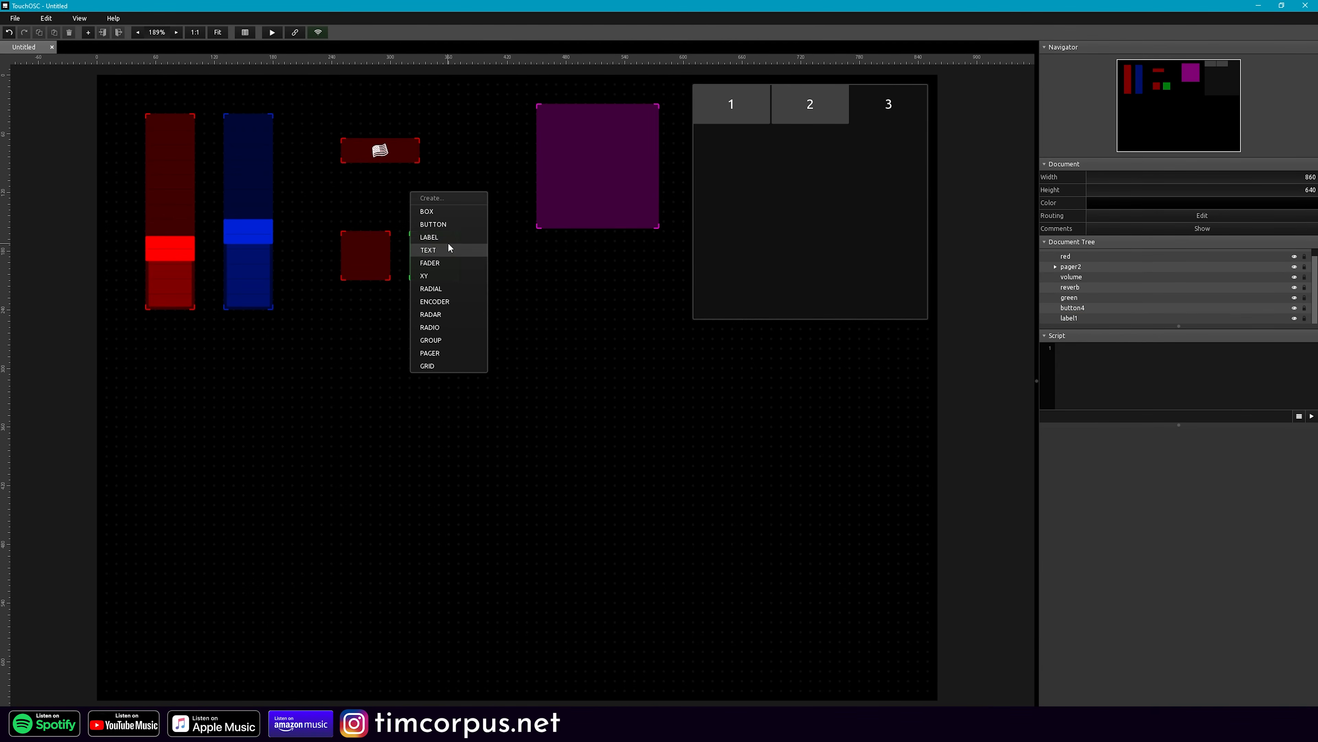
pyautogui.click(449, 236)
pyautogui.moveTo(417, 216); pyautogui.dragTo(367, 193)
# - Find the Cyrillic character "Ѵ" in the Font Viewer's Default font and copy it
pyautogui.click(83, 23)
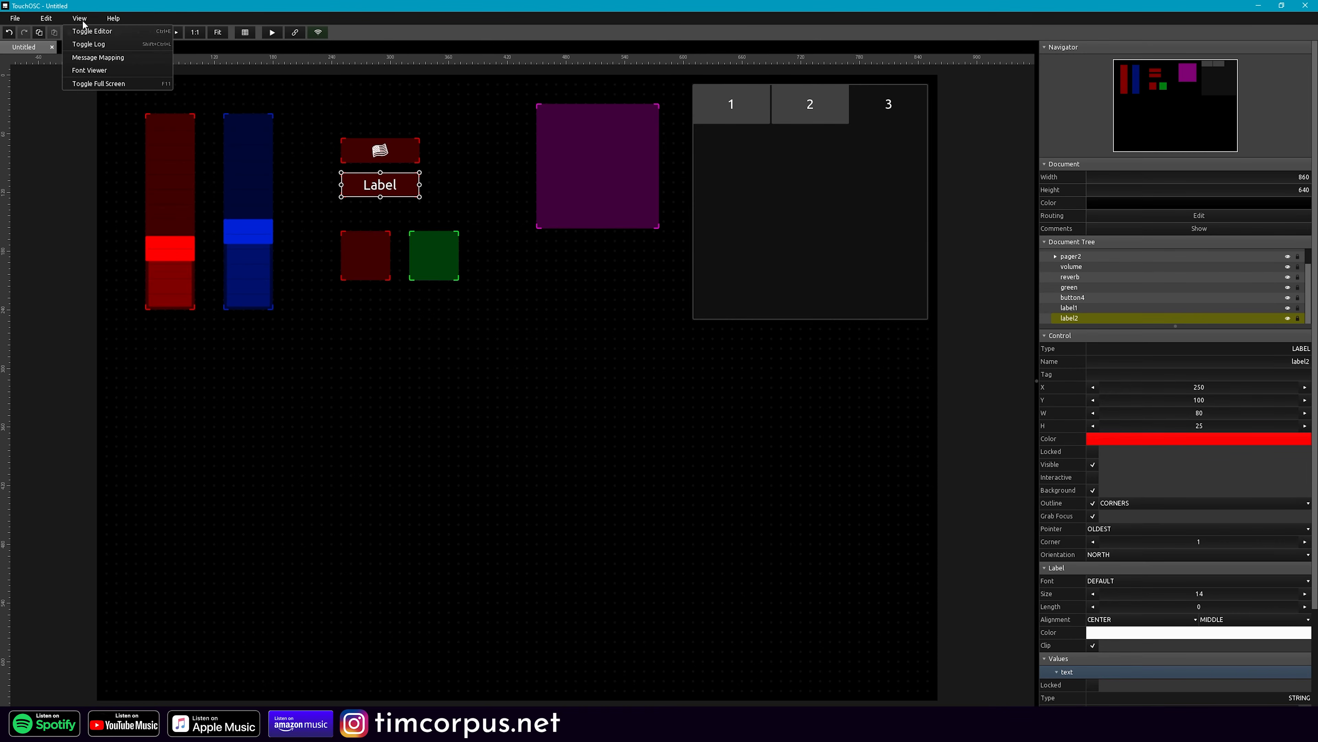
pyautogui.click(97, 65)
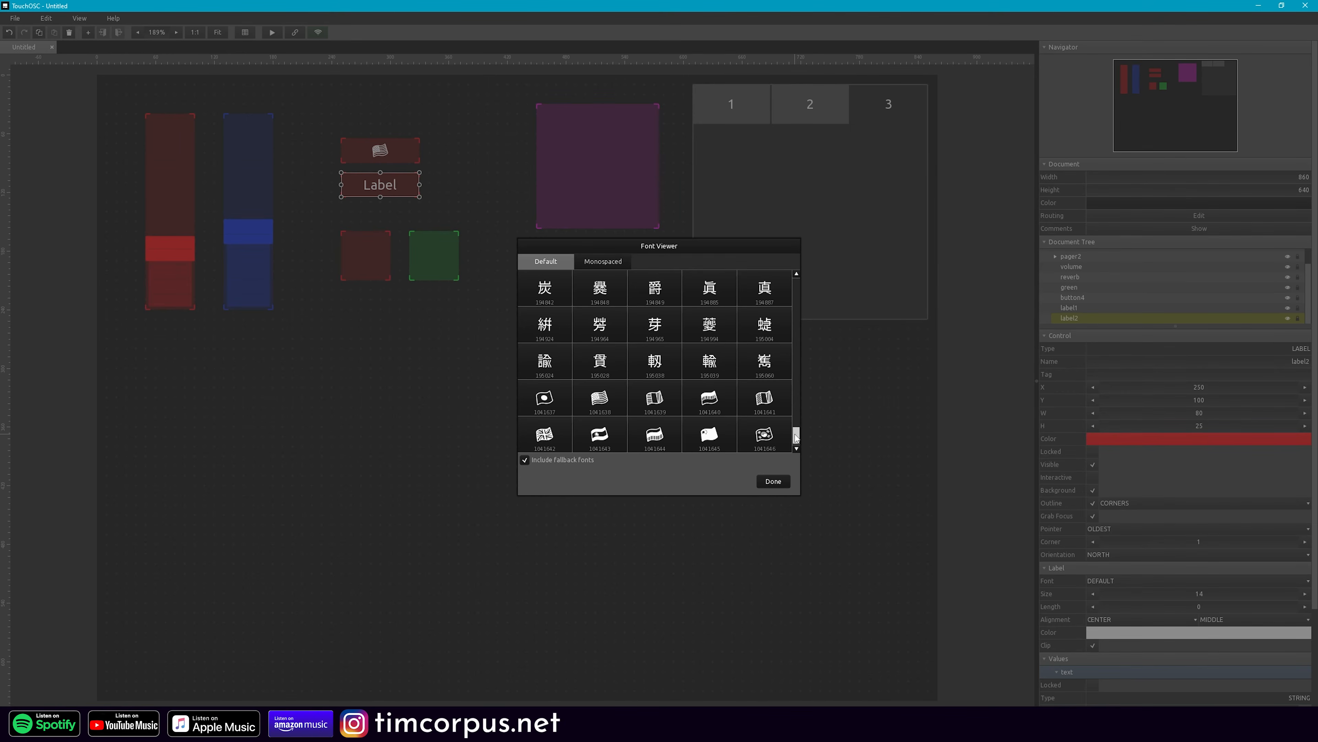
pyautogui.moveTo(796, 435); pyautogui.dragTo(791, 289)
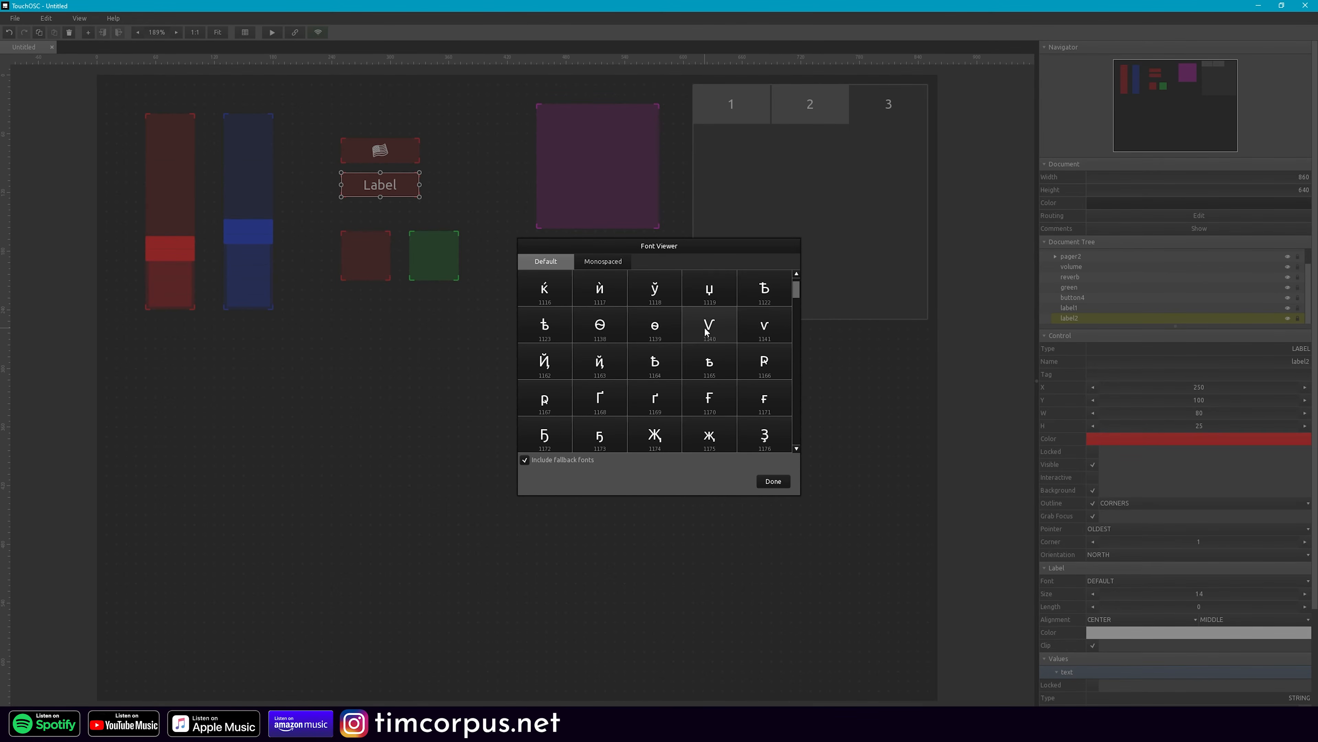
pyautogui.click(772, 482)
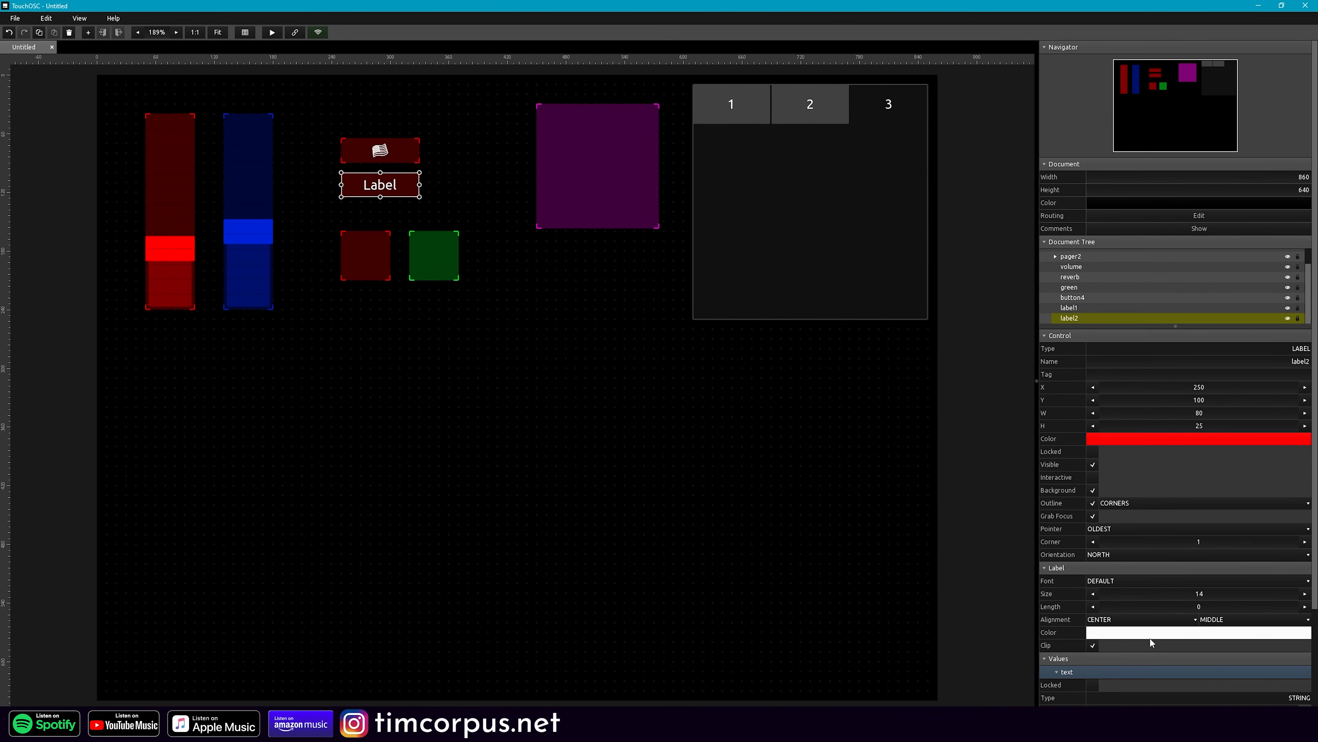
# - Replace the second label's default text value with the copied "Ѵ" character and deselect the label
pyautogui.scroll(-1, 1082, 675)
pyautogui.doubleClick(1214, 666)
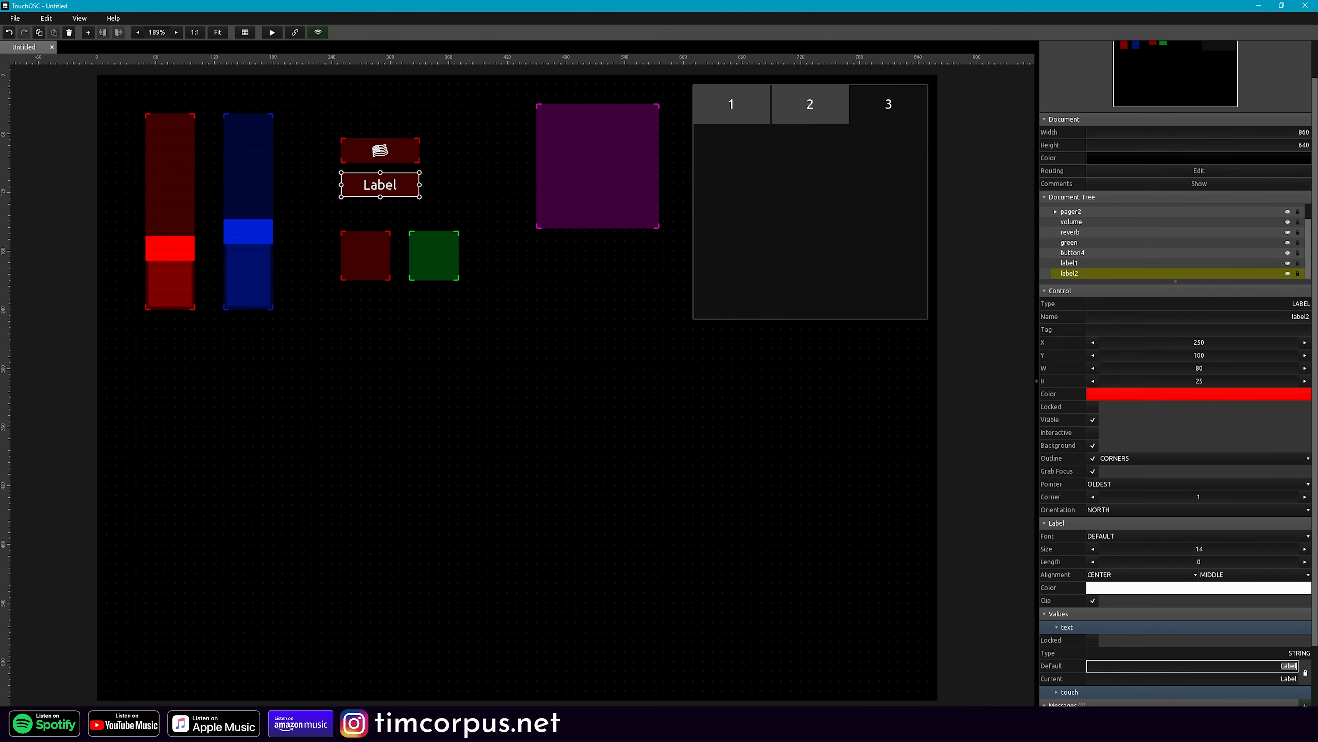
pyautogui.write('V')
pyautogui.click(579, 436)
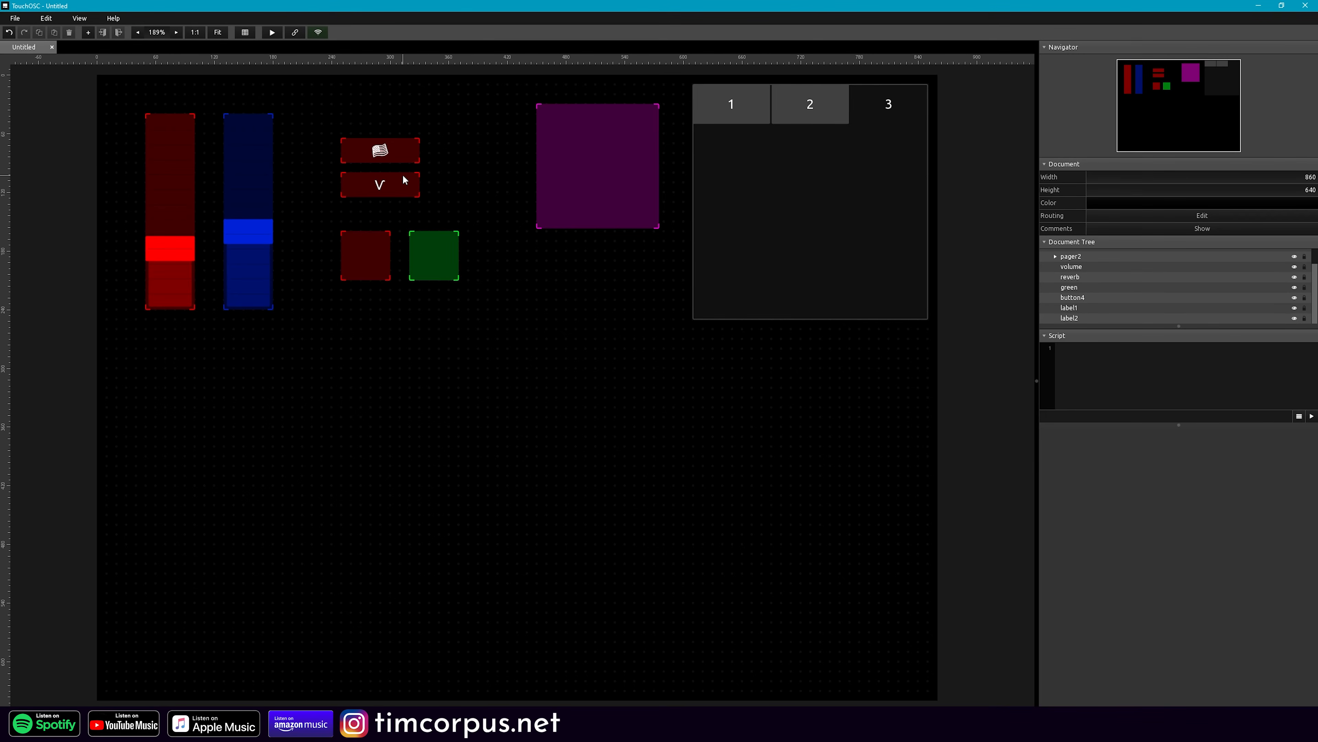
# - Open the bundled Pone For Ong and TouchKeys example documents
pyautogui.click(113, 20)
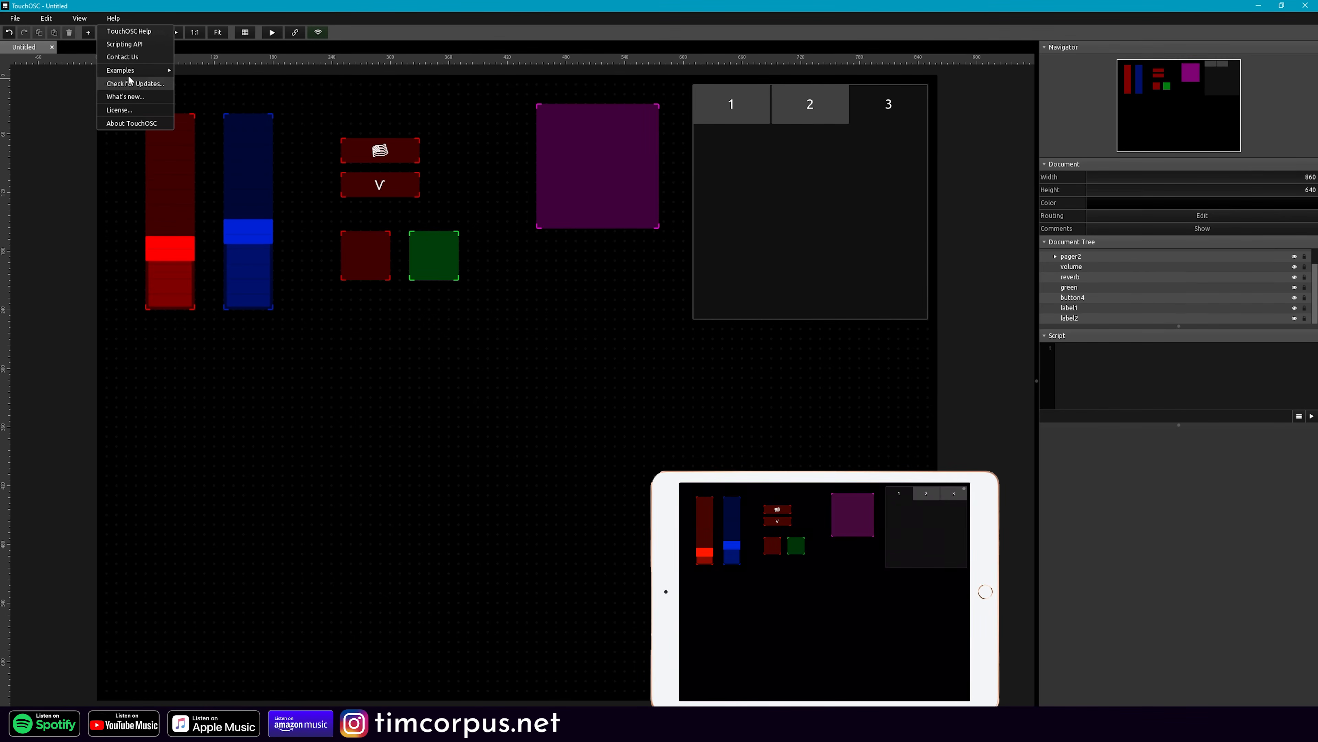
pyautogui.moveTo(130, 77)
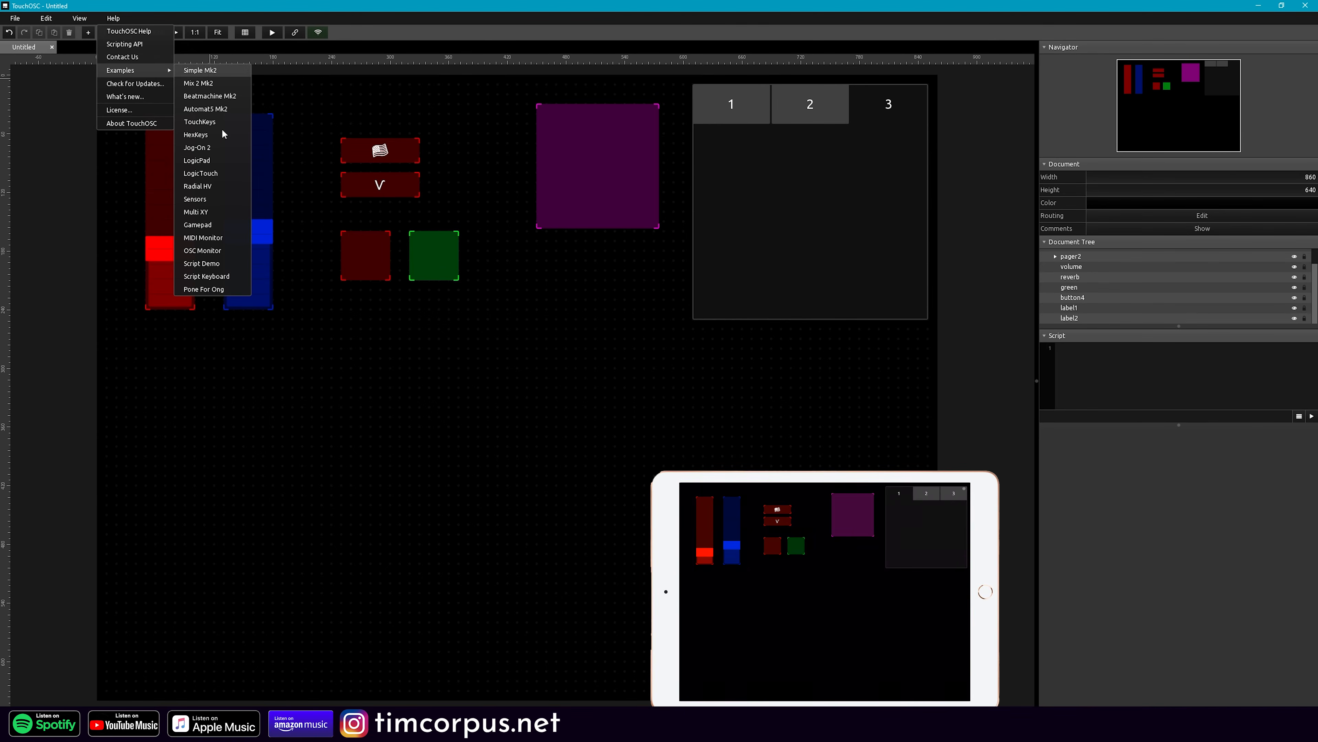
pyautogui.click(232, 288)
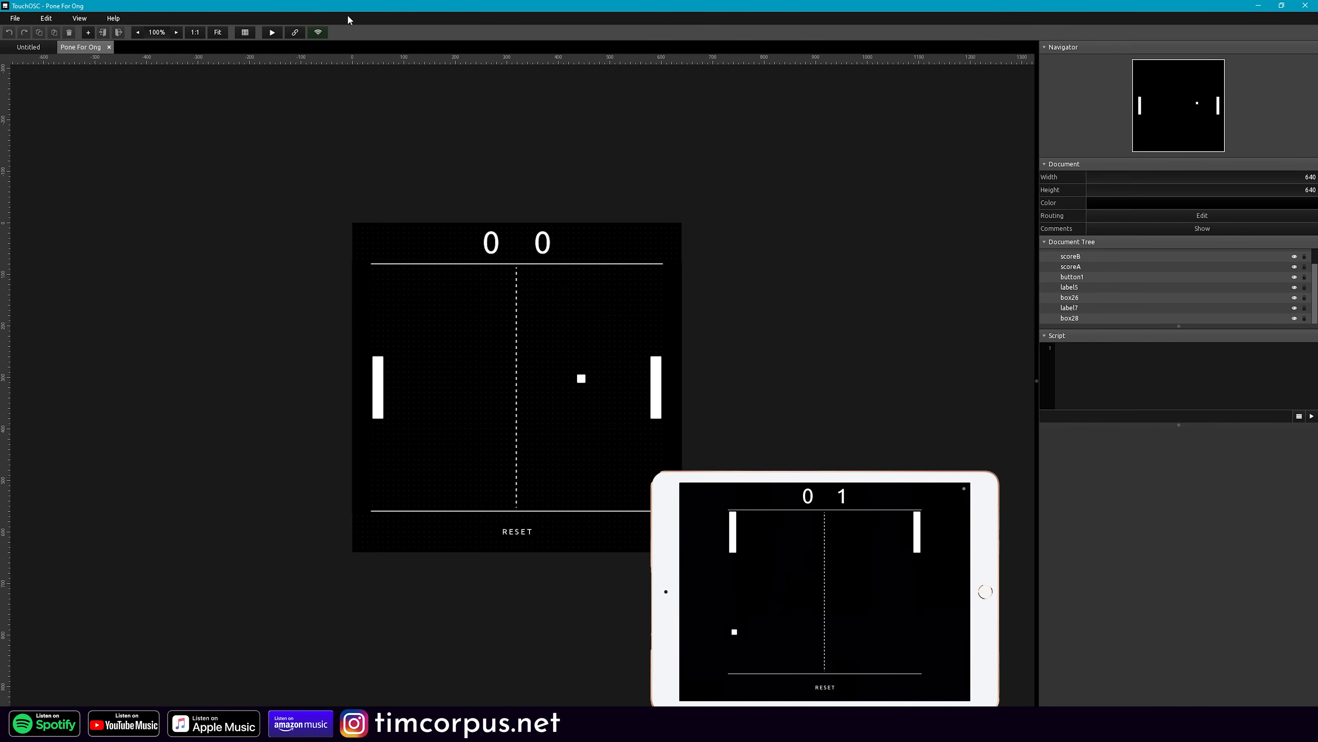
pyautogui.click(79, 18)
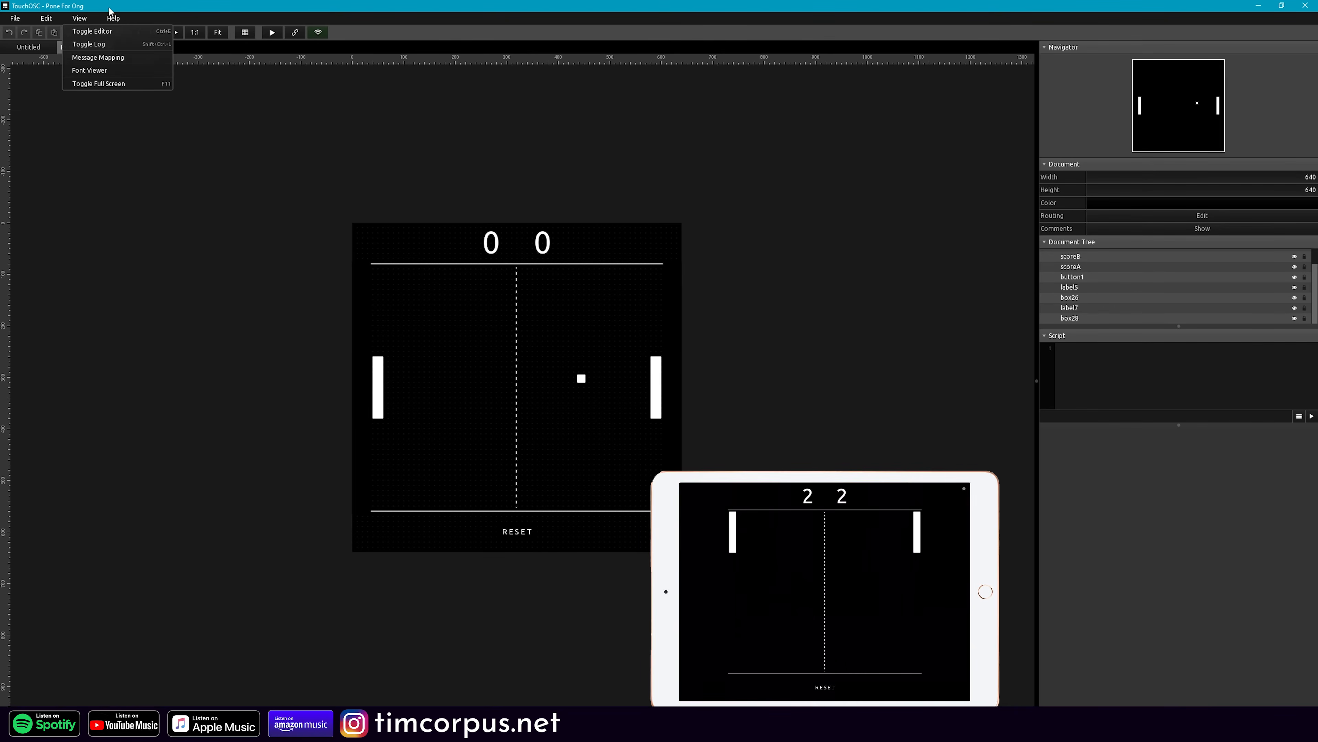
pyautogui.moveTo(113, 18)
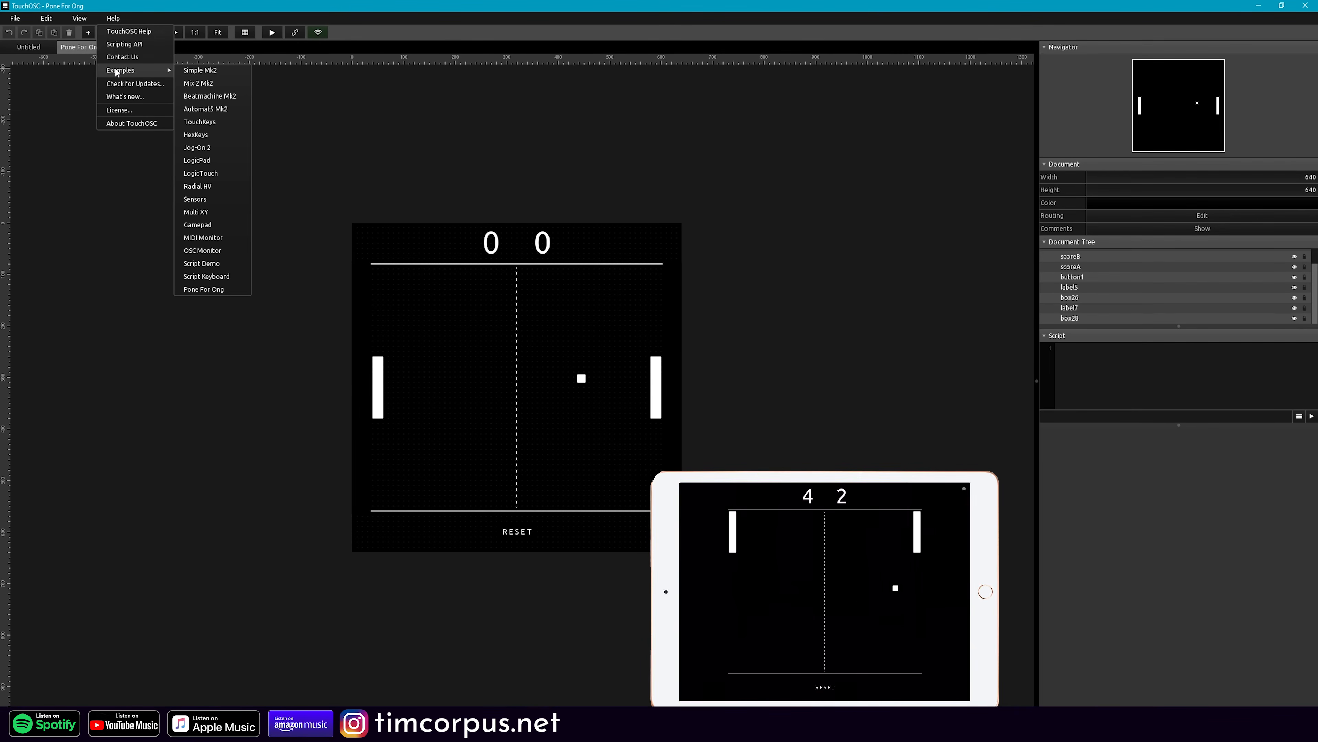
pyautogui.click(212, 123)
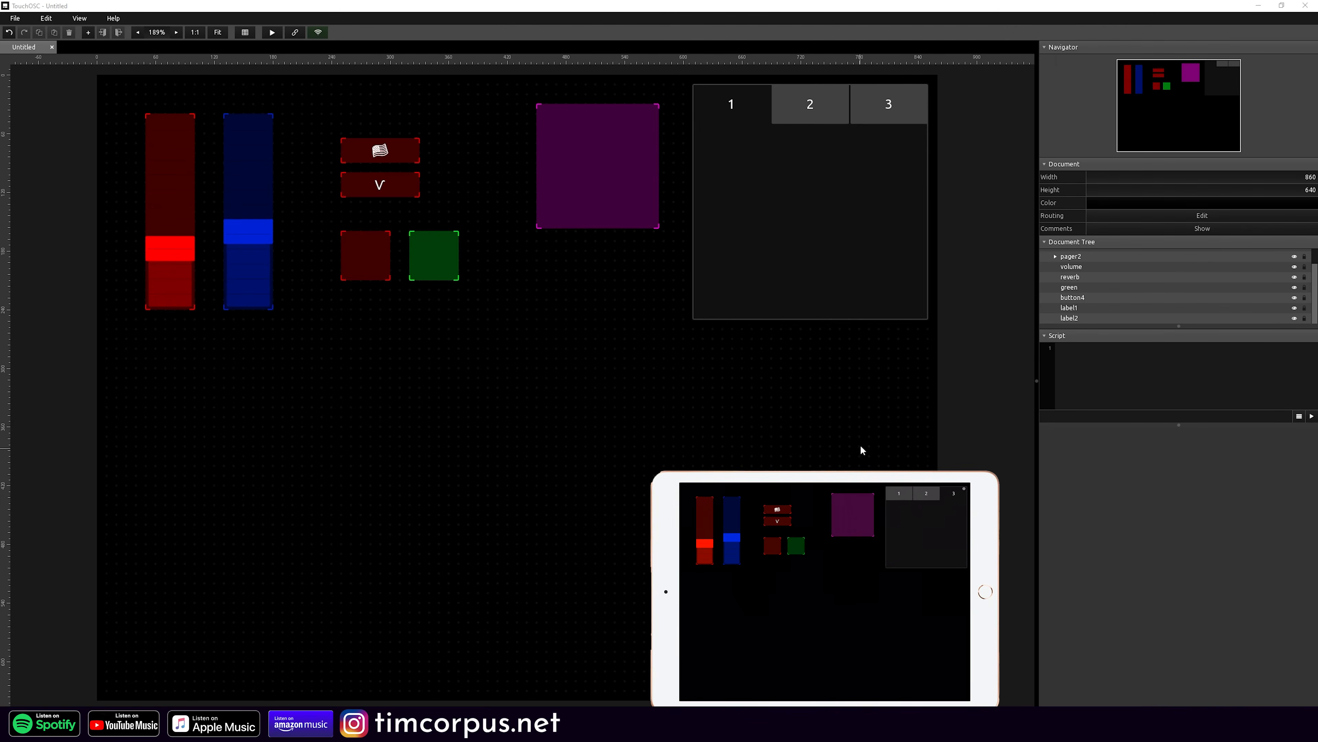
# - Add a button to page 1 of the pager at about X 49, Y 34 and leave the container
pyautogui.doubleClick(866, 167)
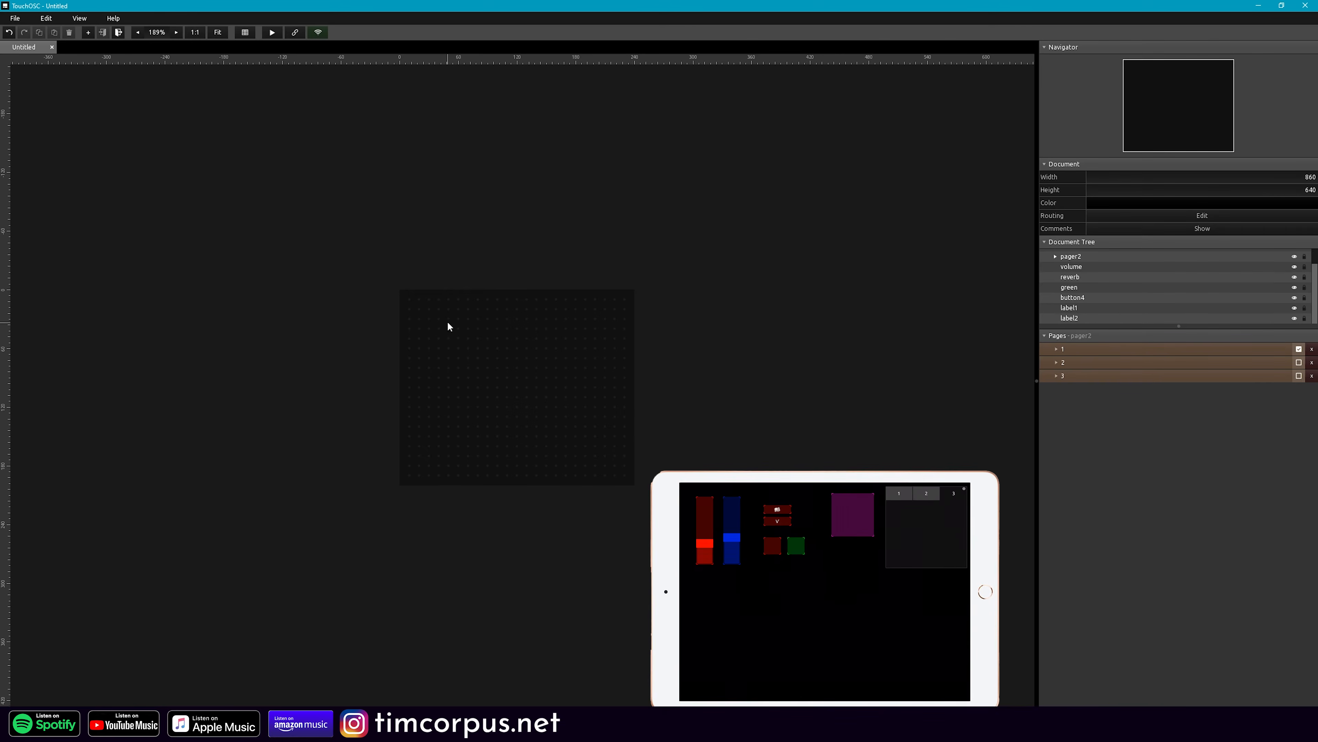
pyautogui.rightClick(447, 323)
pyautogui.click(478, 355)
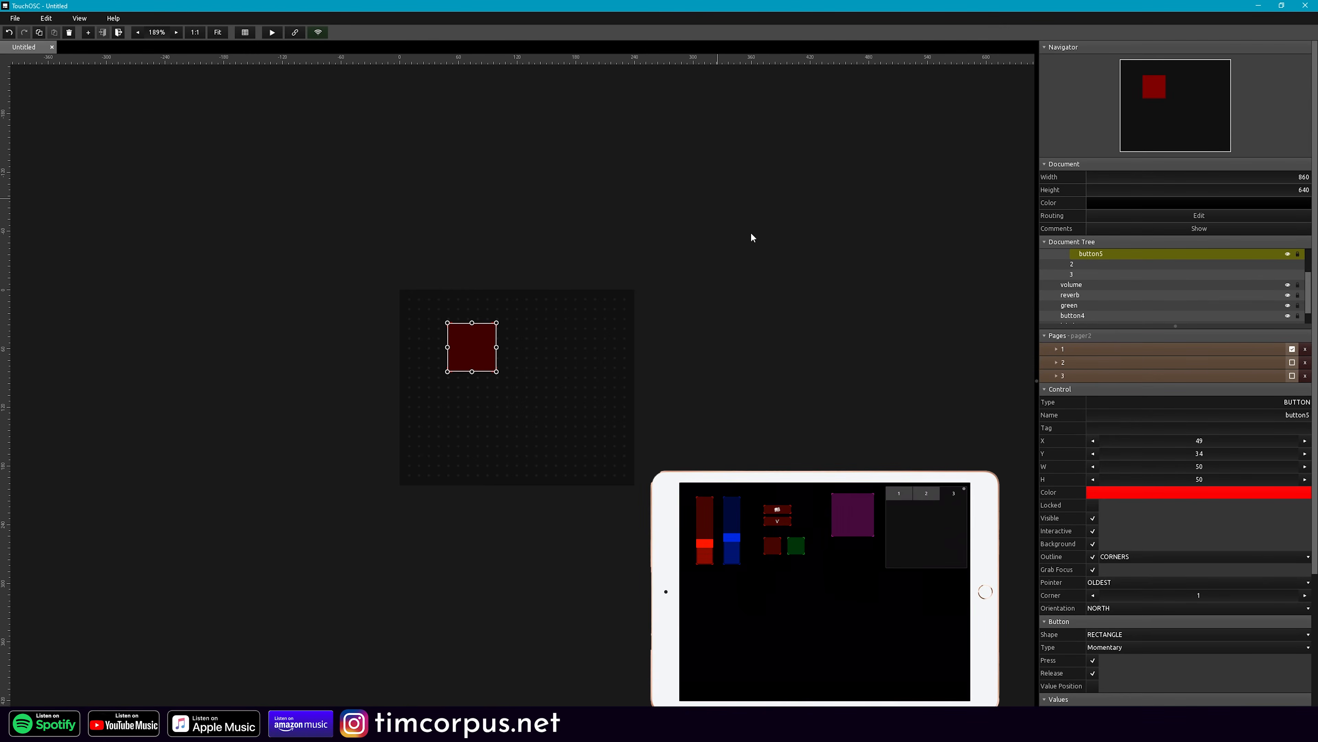
pyautogui.doubleClick(806, 220)
# - Add a fader to page 2 of the pager, move it up within the page and leave the container
pyautogui.click(847, 111)
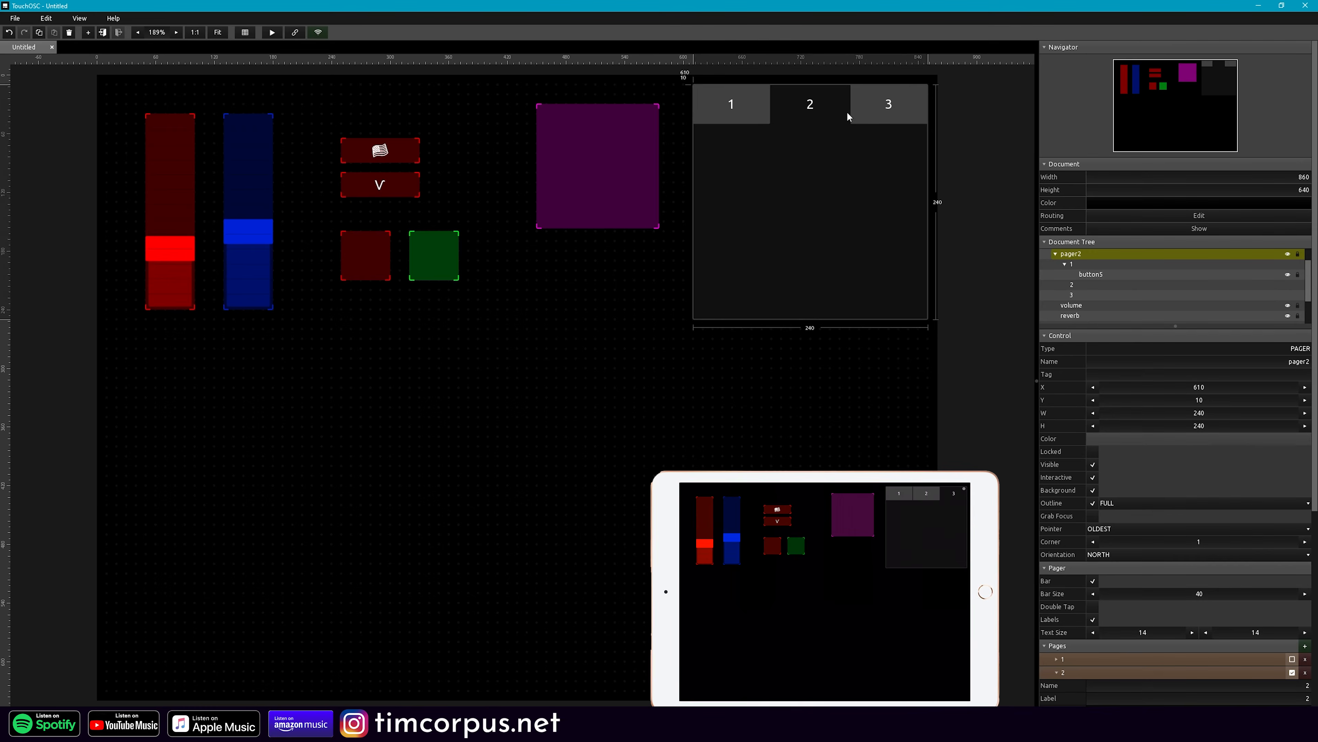
pyautogui.doubleClick(765, 212)
pyautogui.rightClick(497, 362)
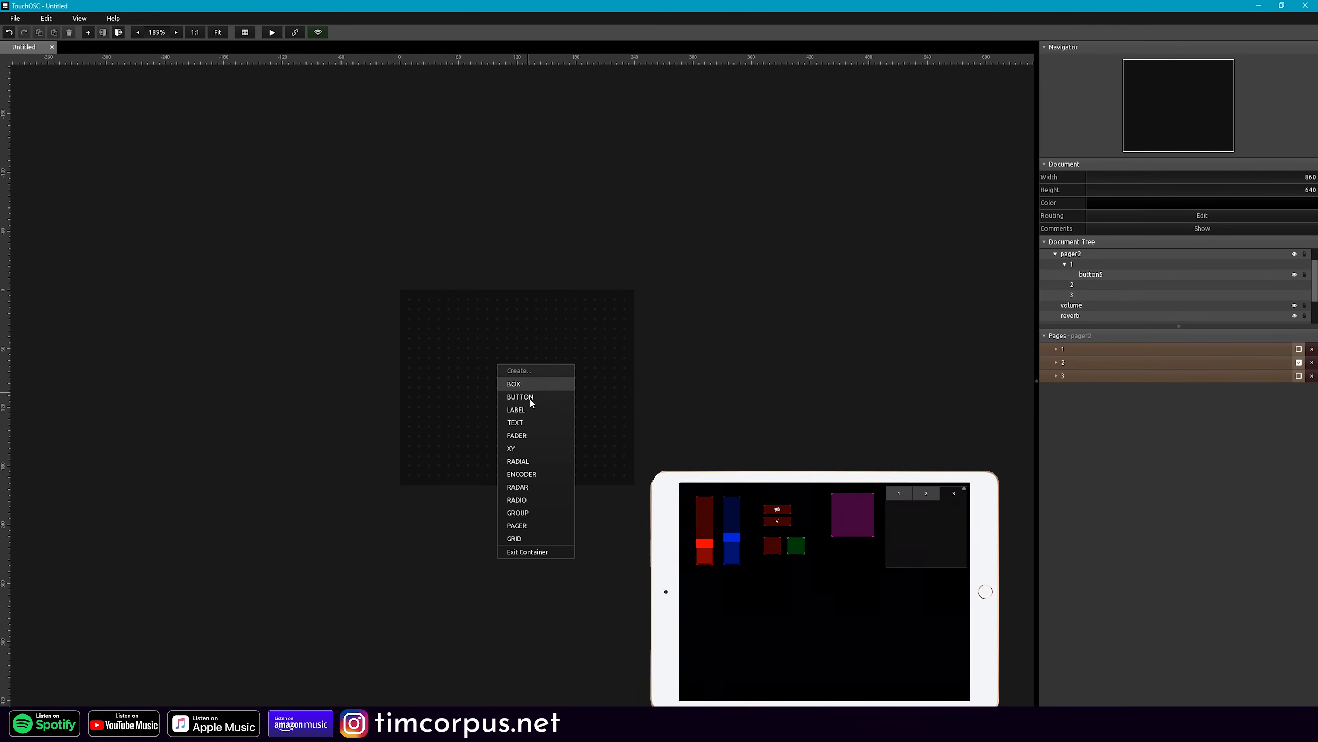
pyautogui.click(536, 439)
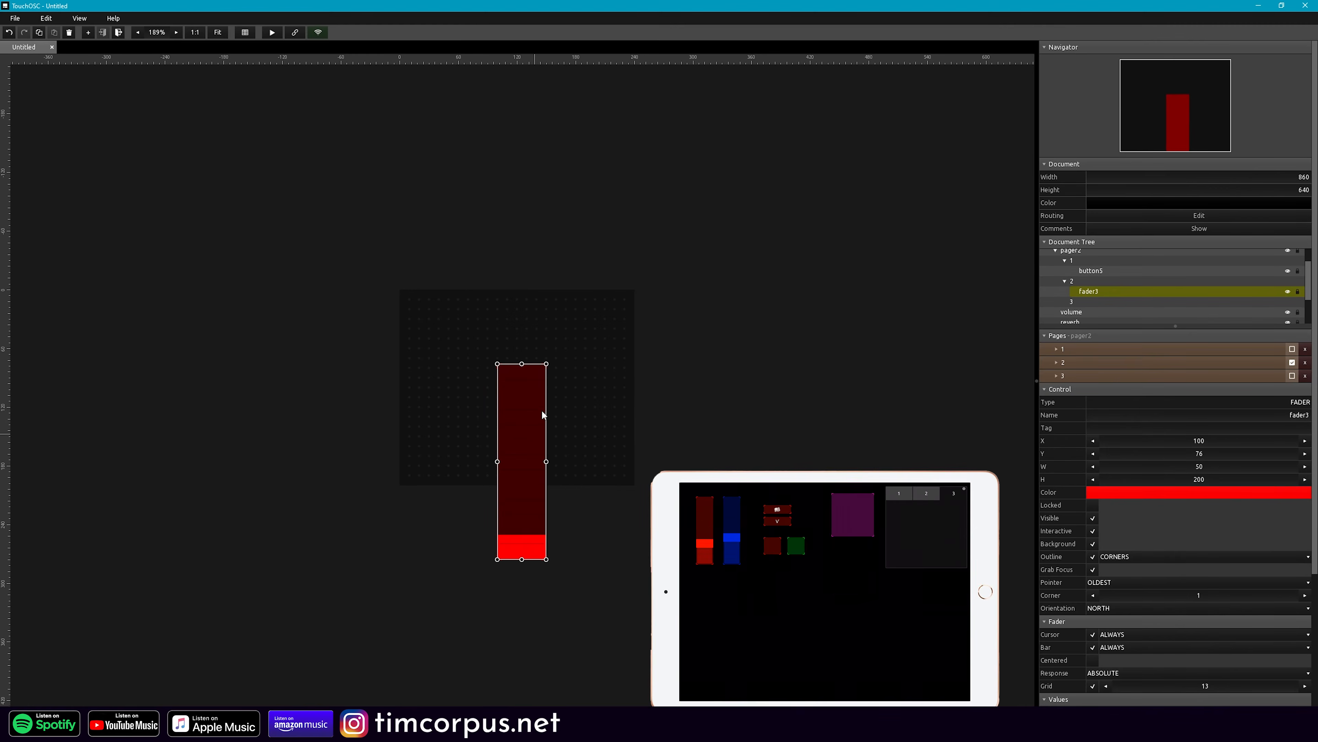
pyautogui.moveTo(520, 412); pyautogui.dragTo(507, 331)
pyautogui.doubleClick(825, 317)
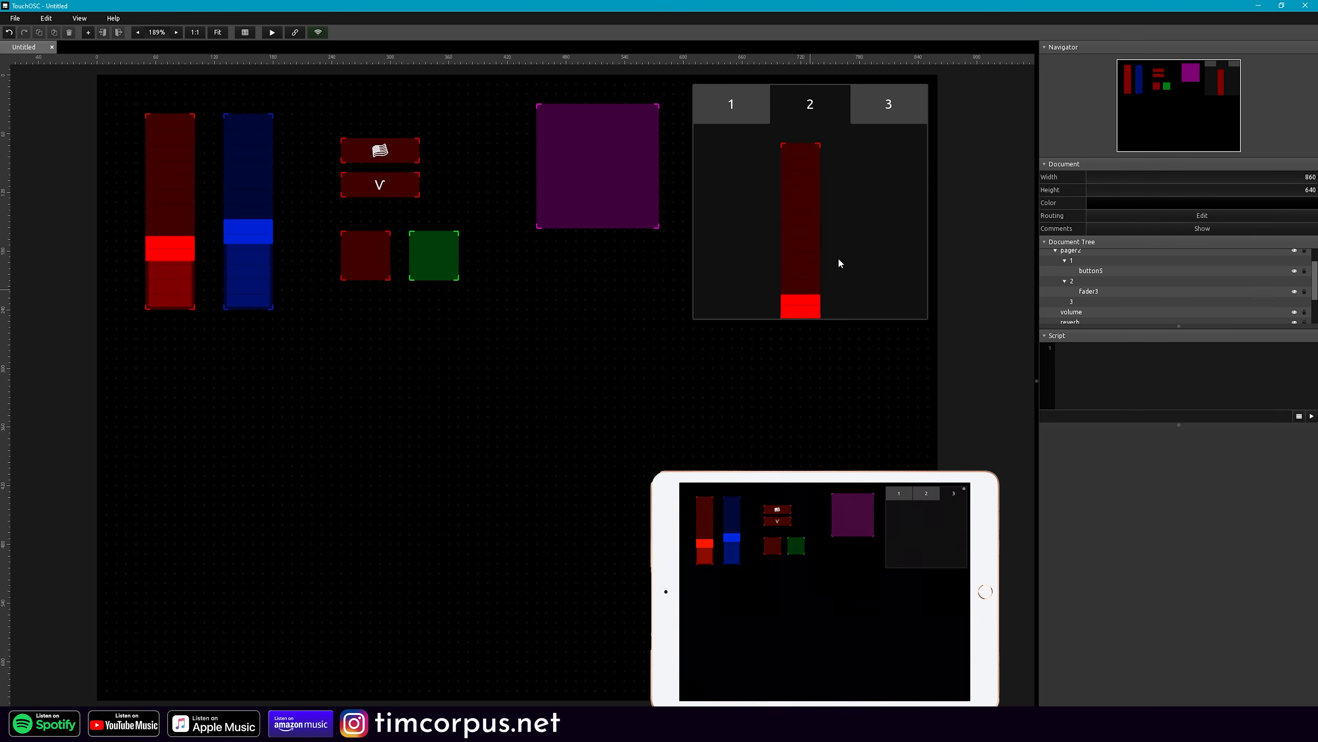
# - Add a radio control to page 3 of the pager at about X 20, Y 60, and return the pager to page 1
pyautogui.click(889, 125)
pyautogui.rightClick(757, 205)
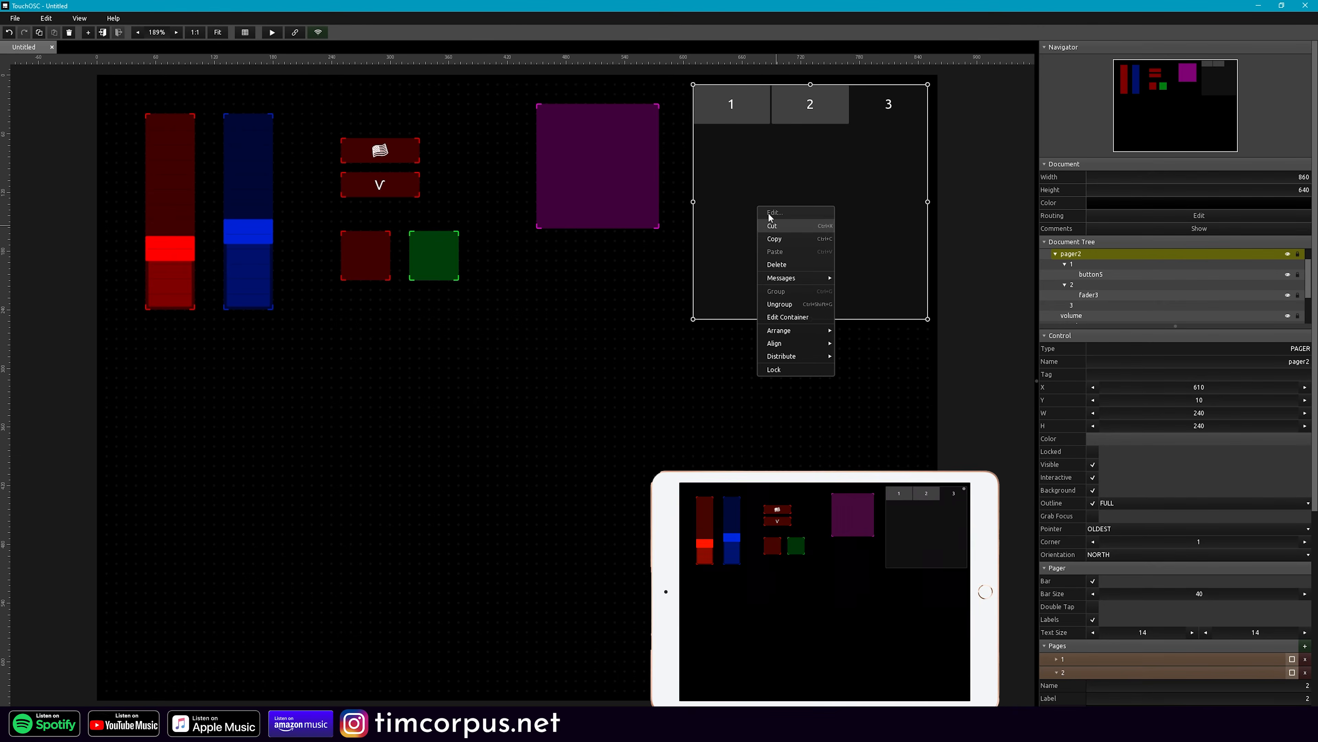
pyautogui.click(768, 225)
pyautogui.rightClick(458, 339)
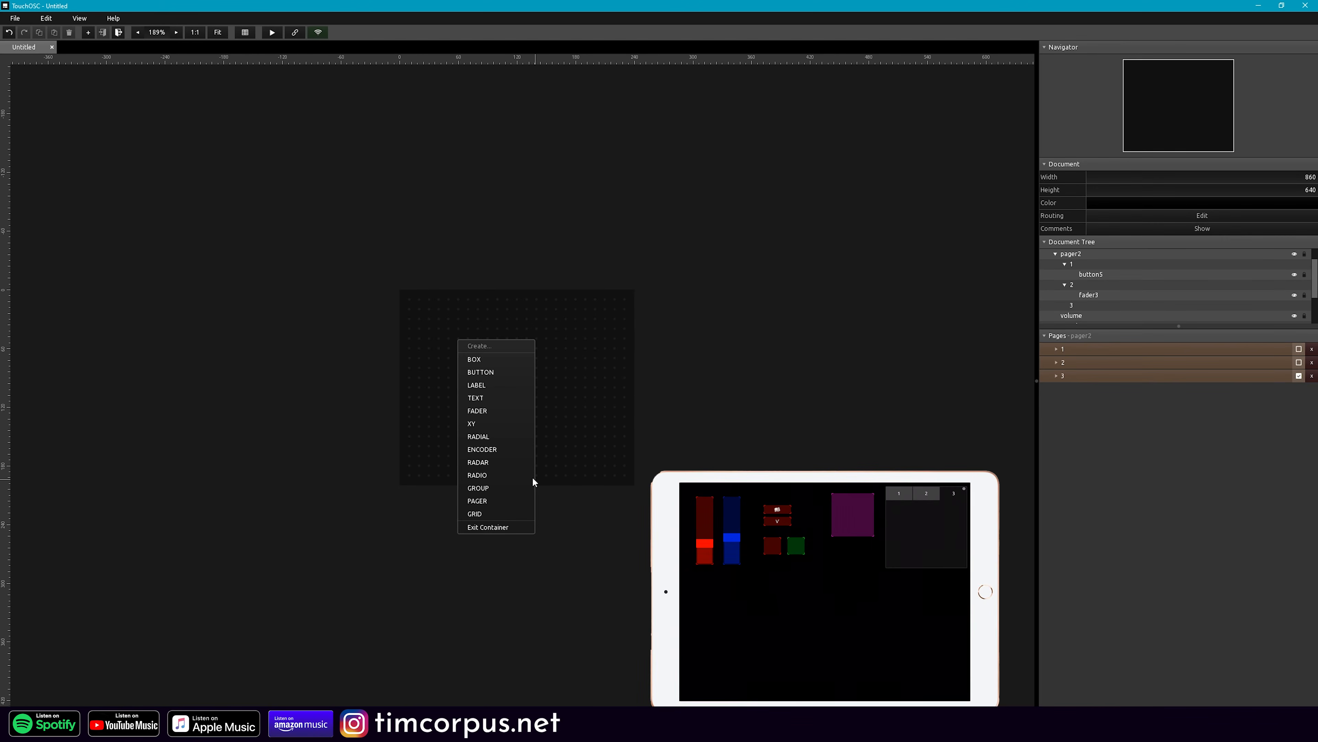
pyautogui.click(522, 472)
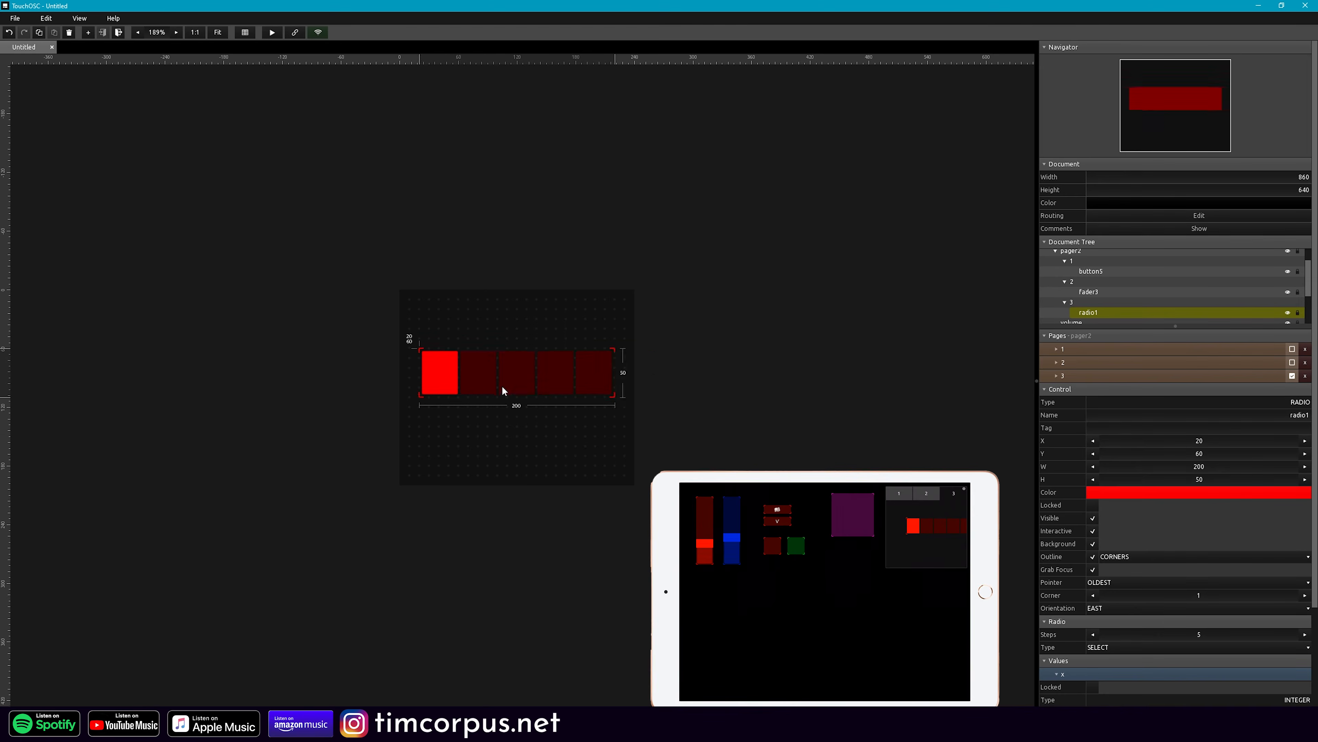
pyautogui.click(805, 264)
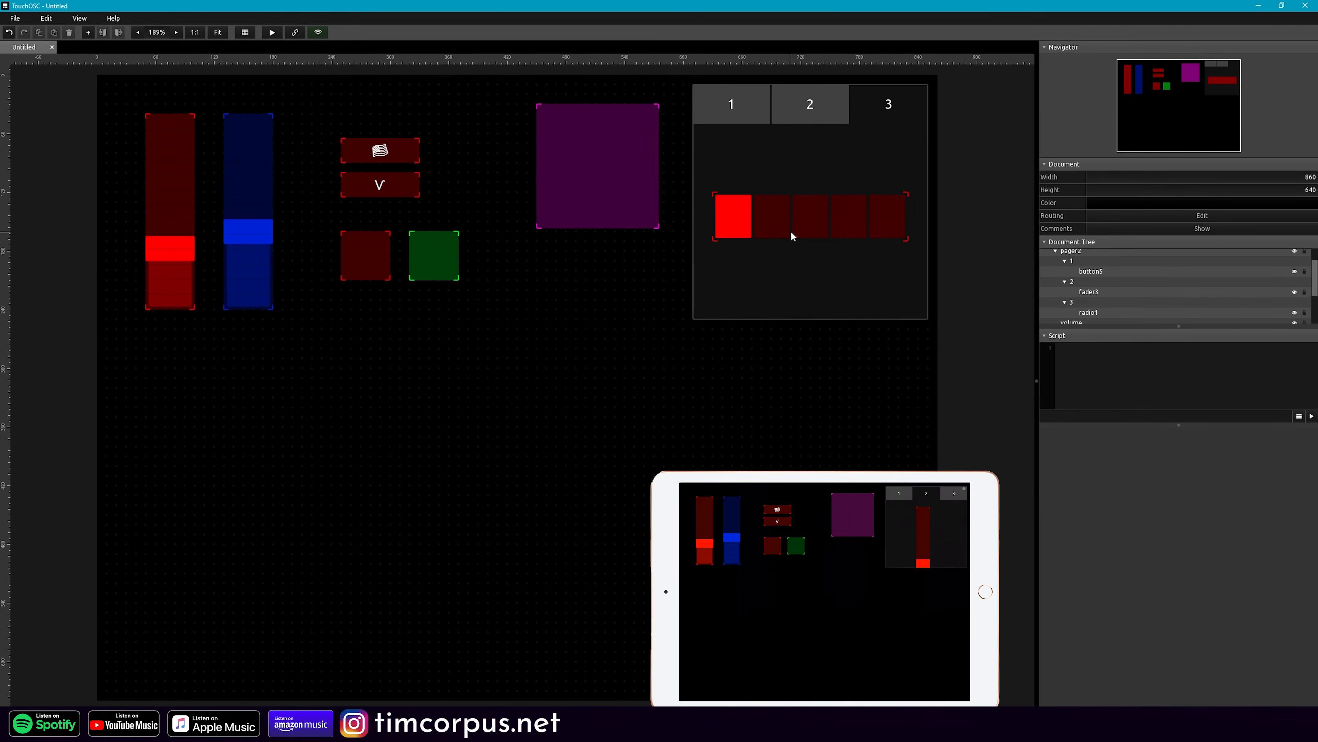
pyautogui.click(757, 118)
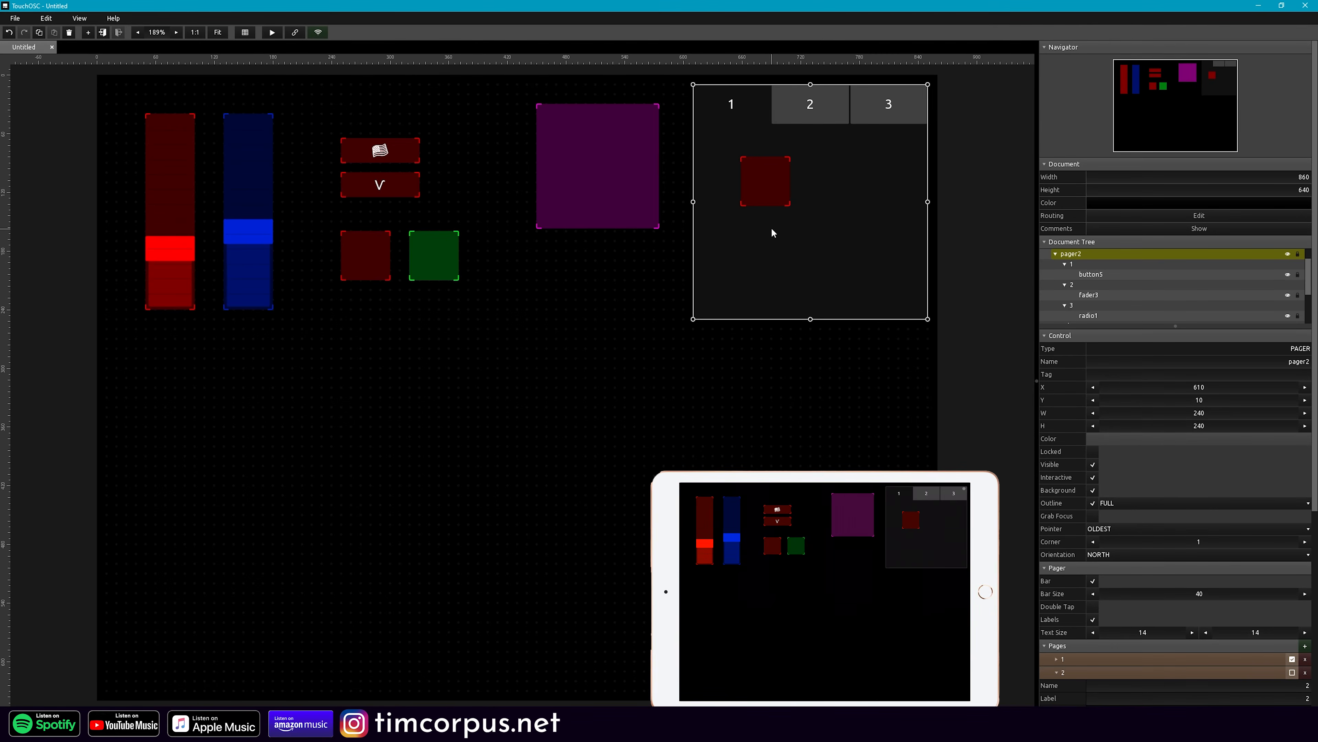
# - Show page 2 of the pager and move the green button below the pager to X 690, Y 300
pyautogui.click(832, 118)
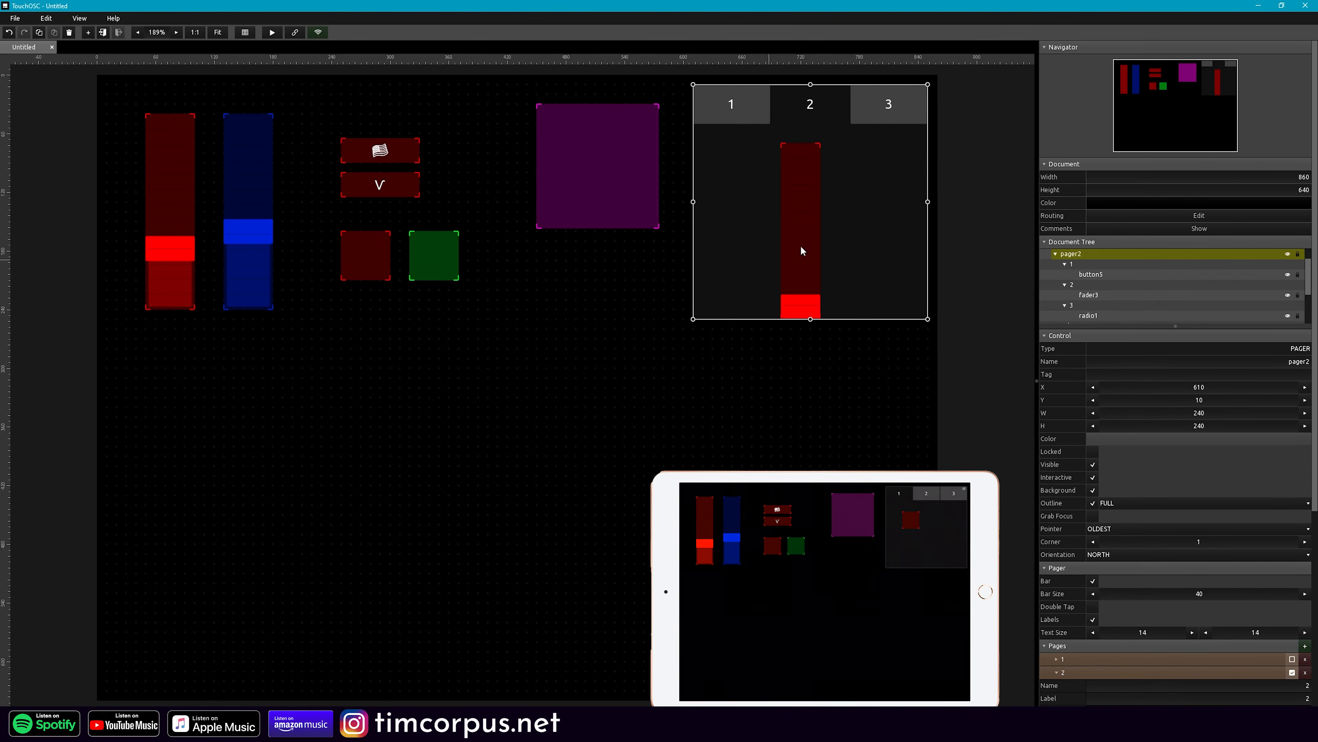
pyautogui.click(604, 312)
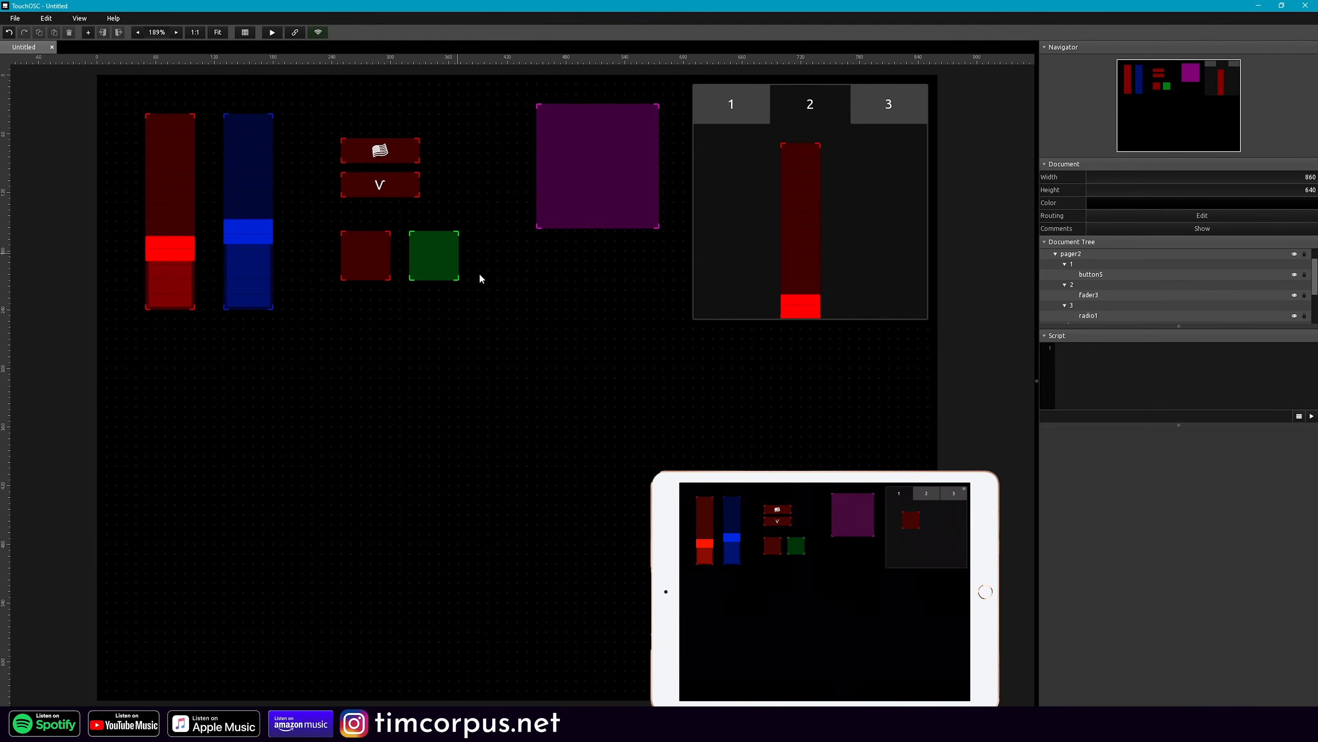
pyautogui.moveTo(447, 255); pyautogui.dragTo(809, 392)
# - Delete the green button's MIDI control change message and deselect the button
pyautogui.scroll(-5, 1094, 567)
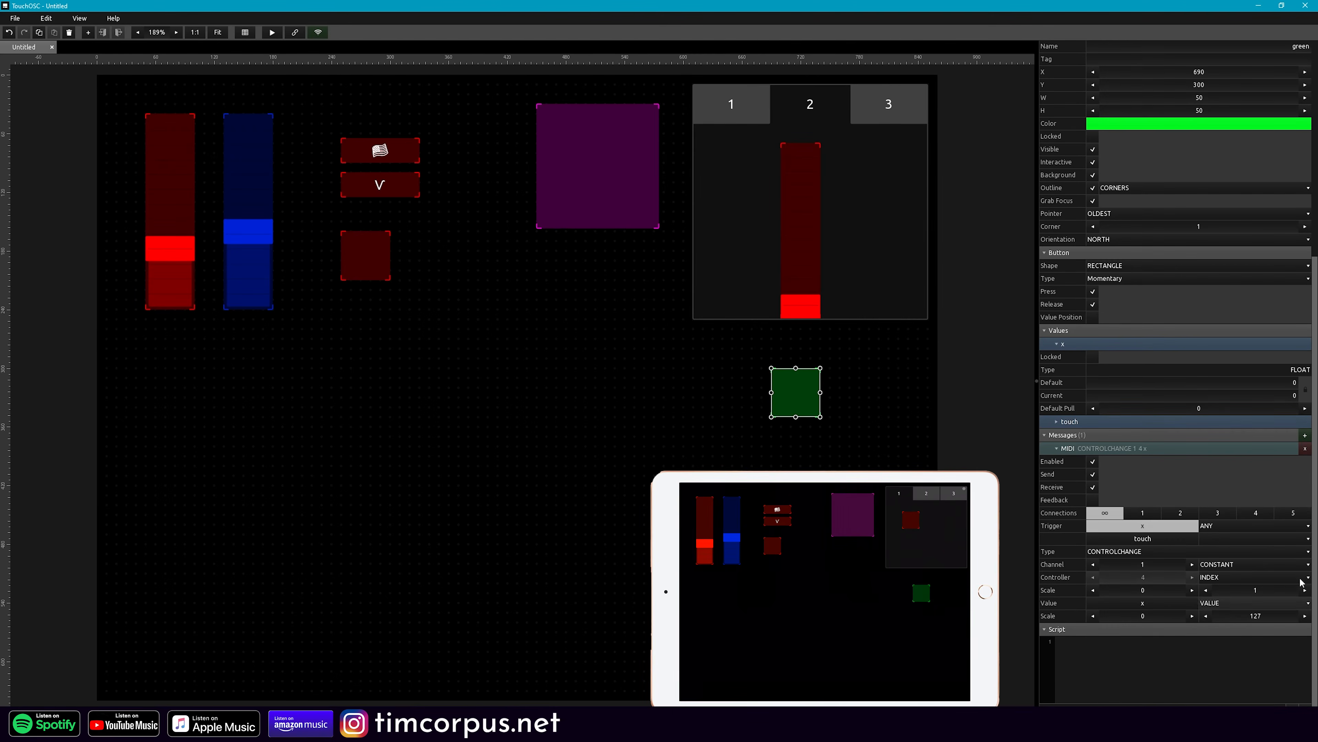
pyautogui.scroll(3, 1304, 457)
pyautogui.click(1308, 446)
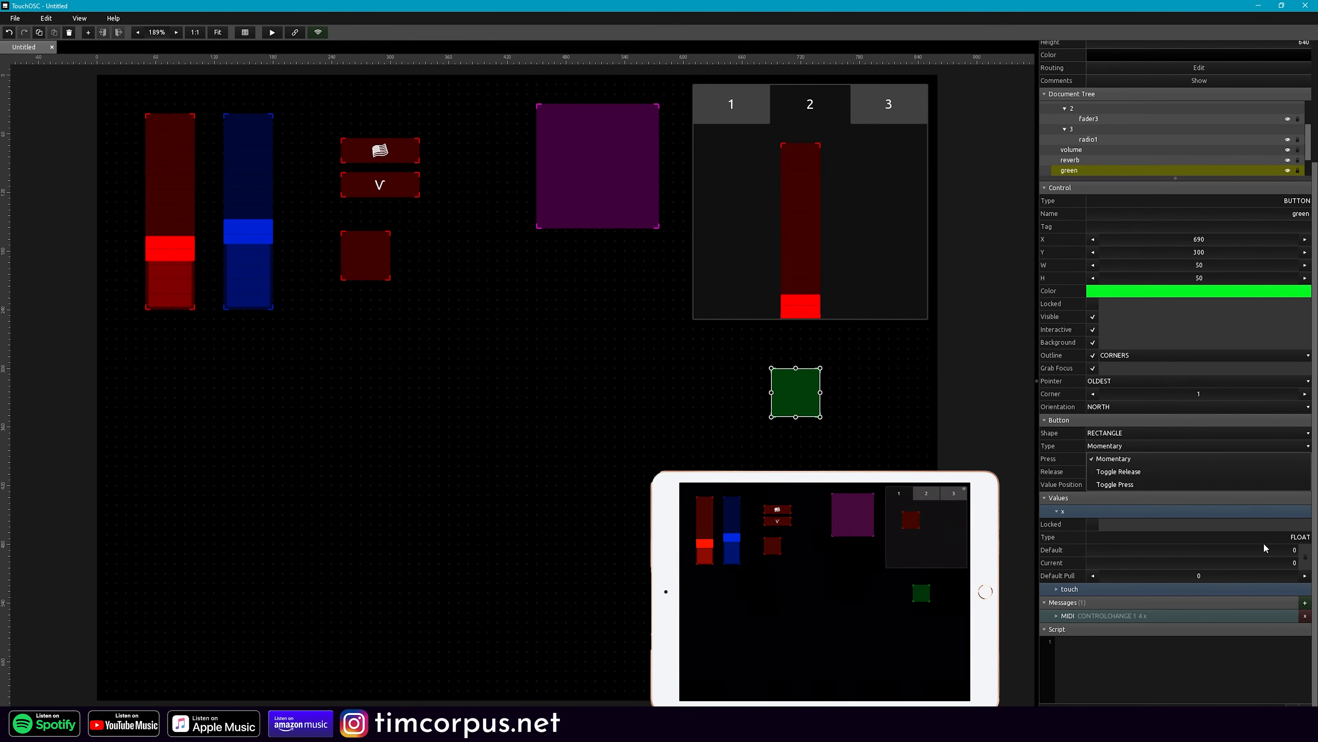
pyautogui.click(1304, 616)
pyautogui.click(1305, 616)
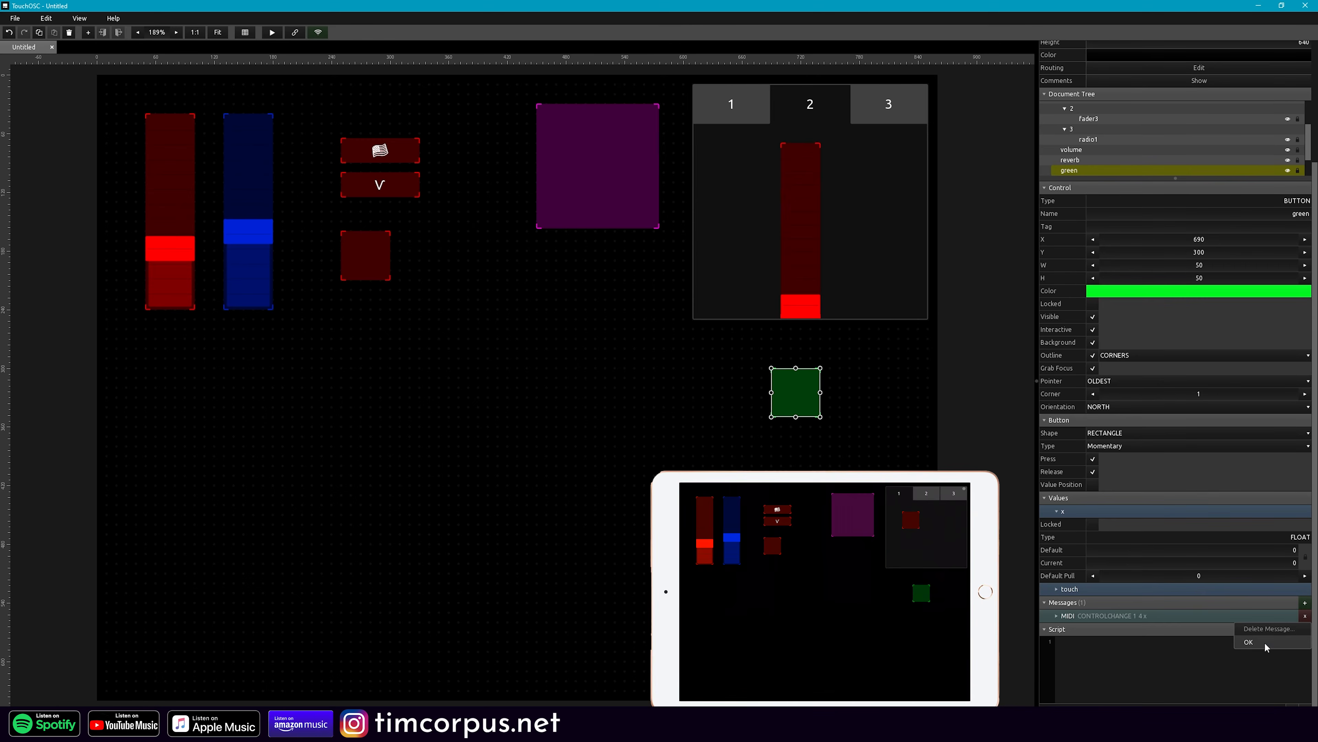
pyautogui.click(828, 544)
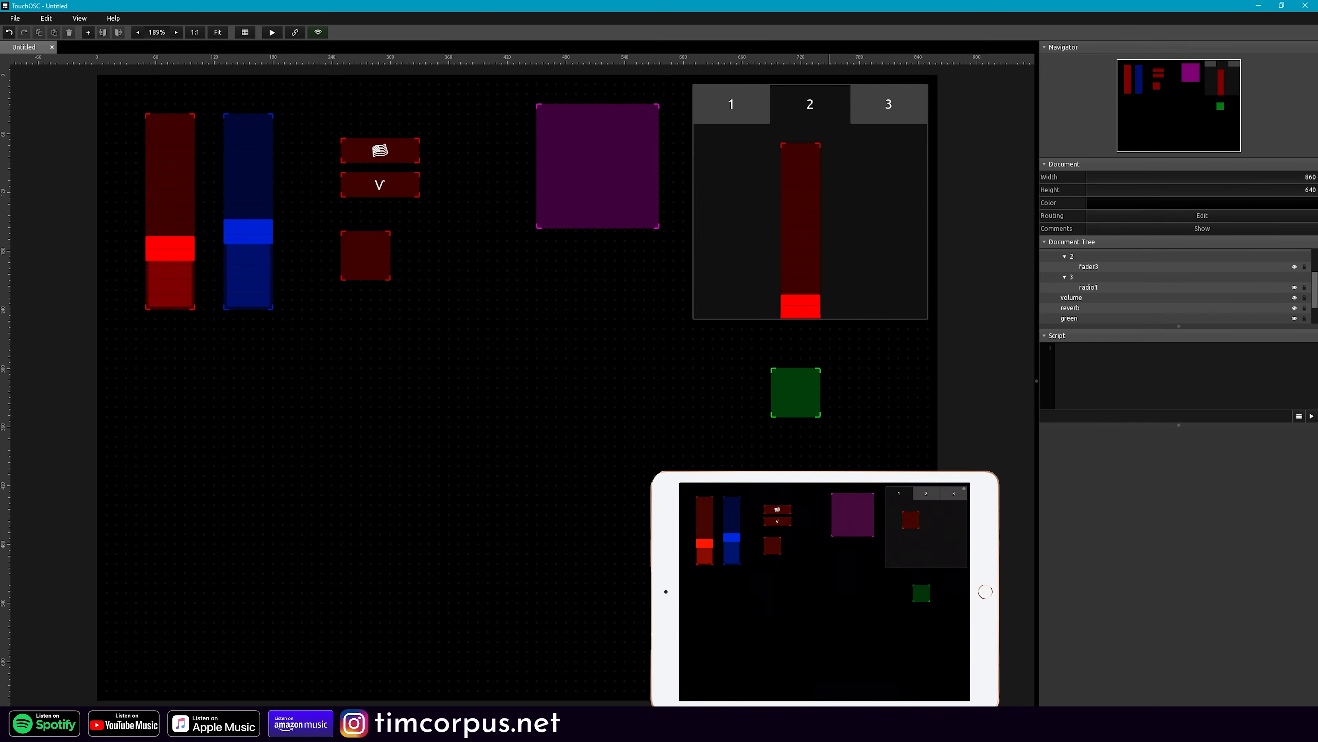
# - Link the green button to the pager with a local message that targets the pager's Color B property
pyautogui.click(797, 396)
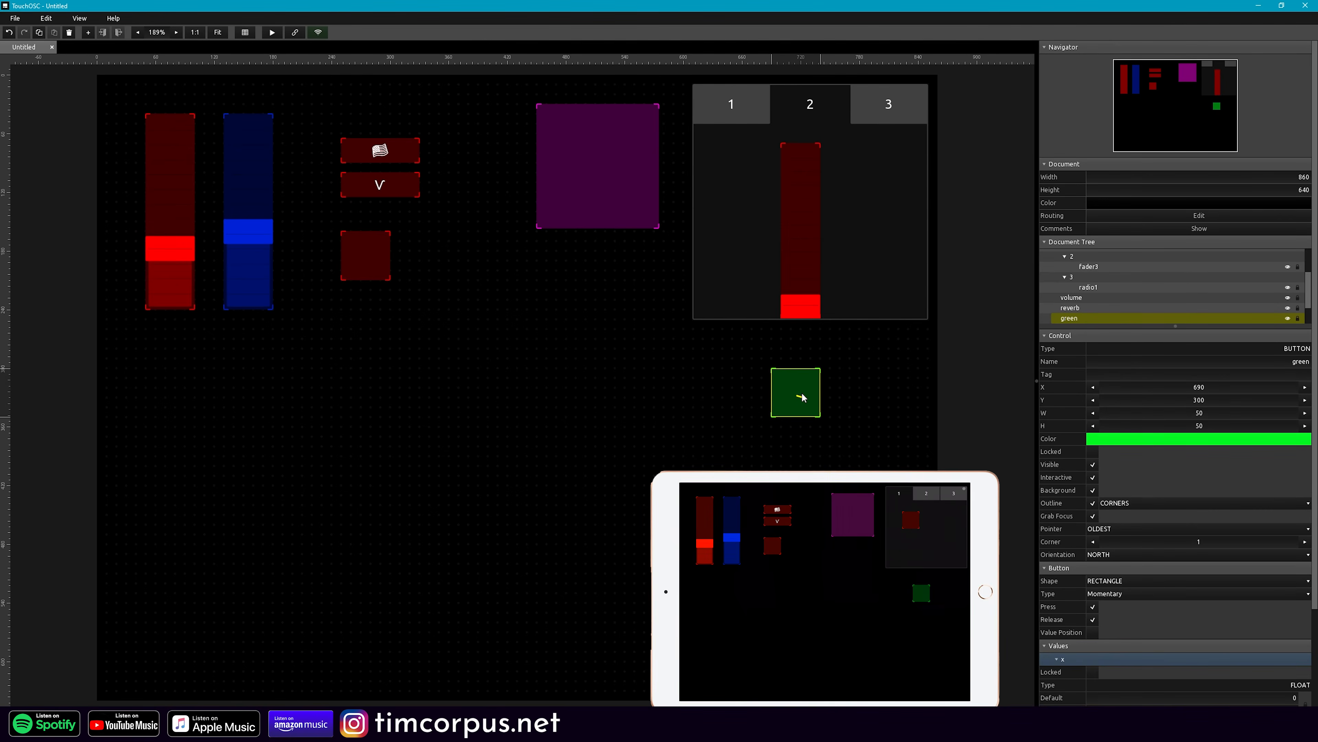
pyautogui.moveTo(803, 397); pyautogui.dragTo(802, 157)
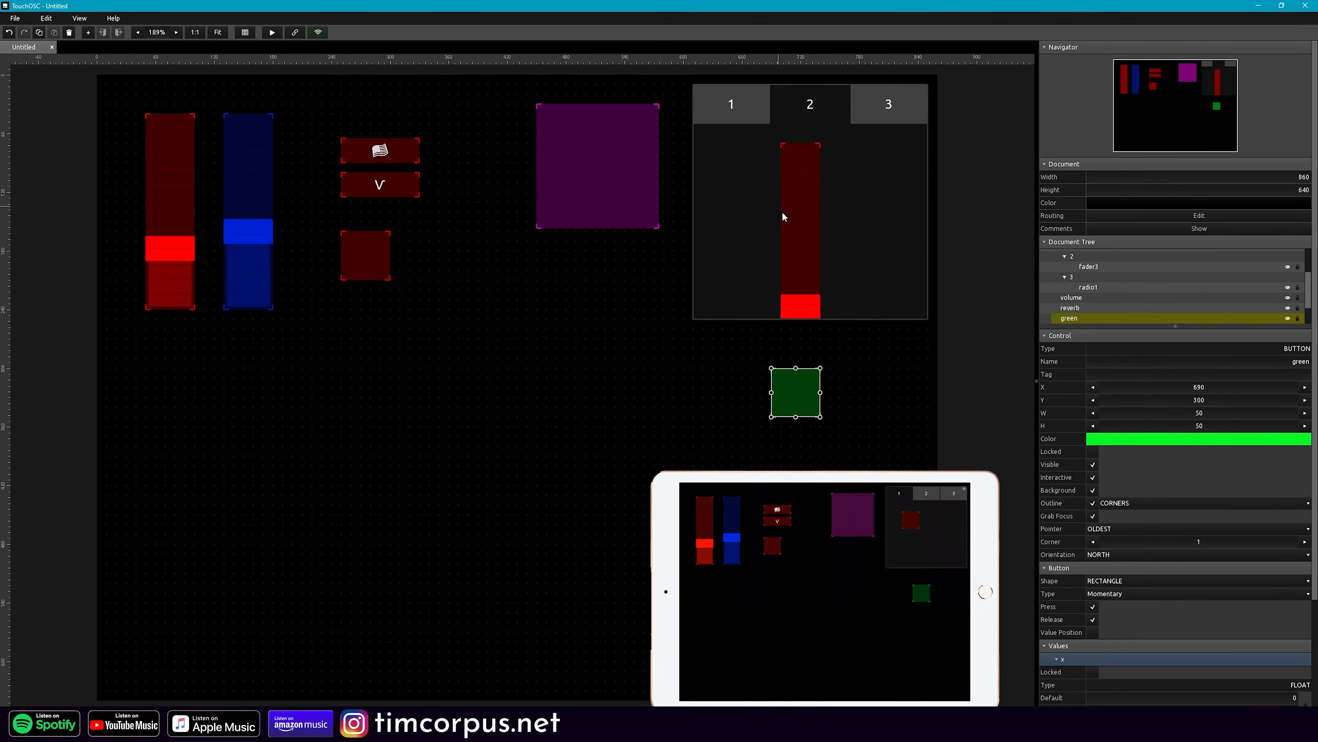
pyautogui.scroll(-3, 1158, 662)
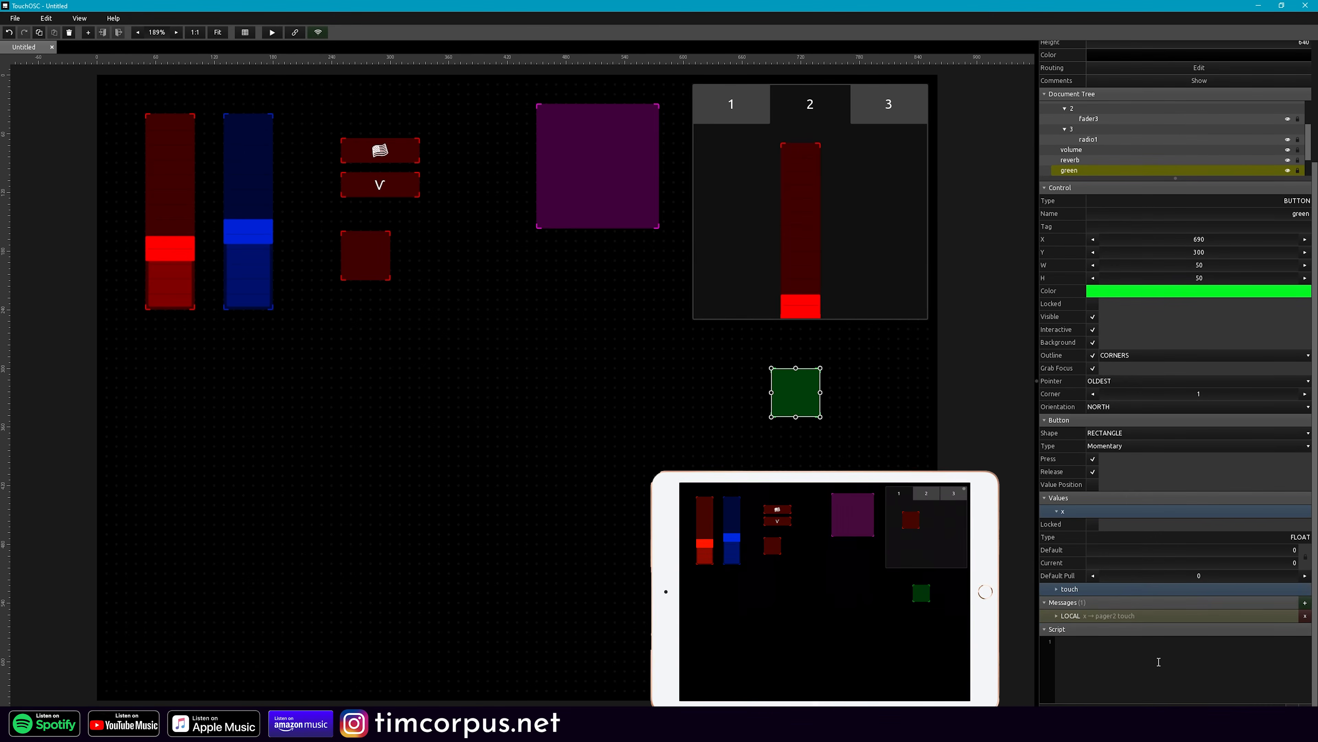
pyautogui.click(1112, 616)
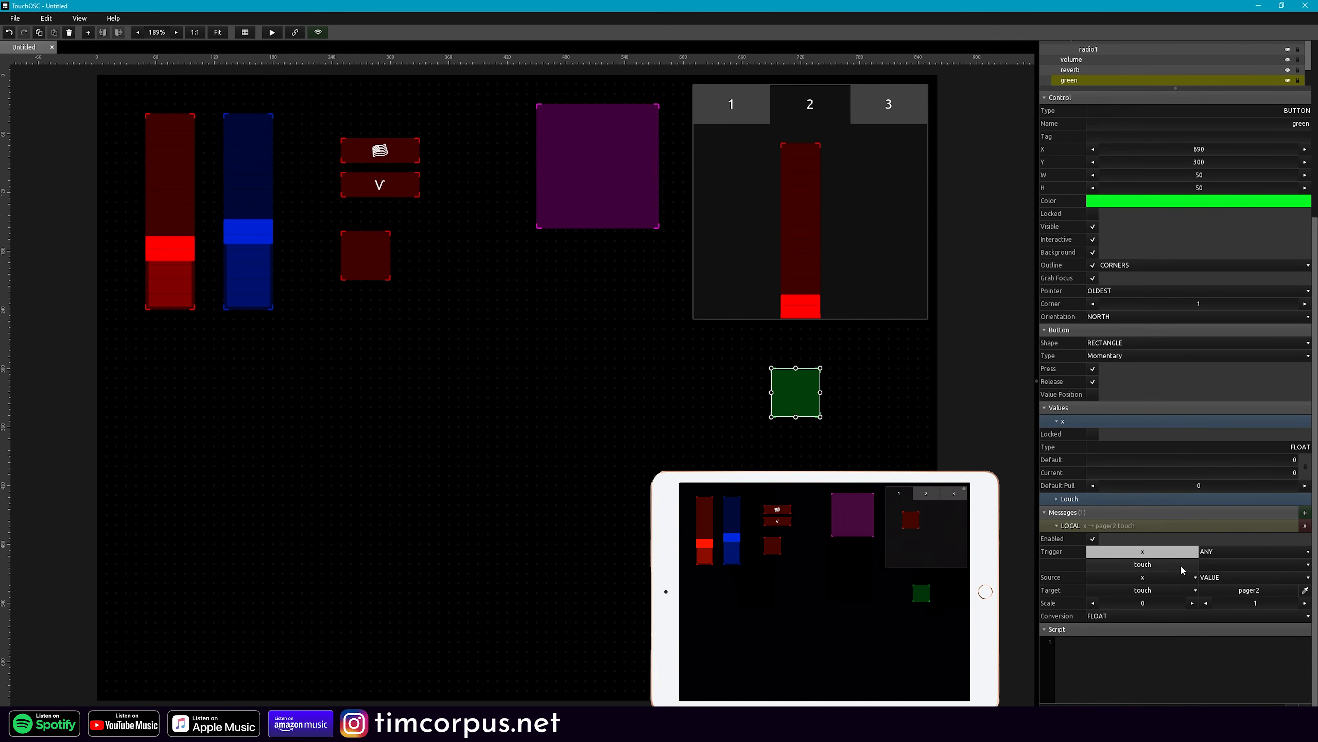
pyautogui.click(1192, 592)
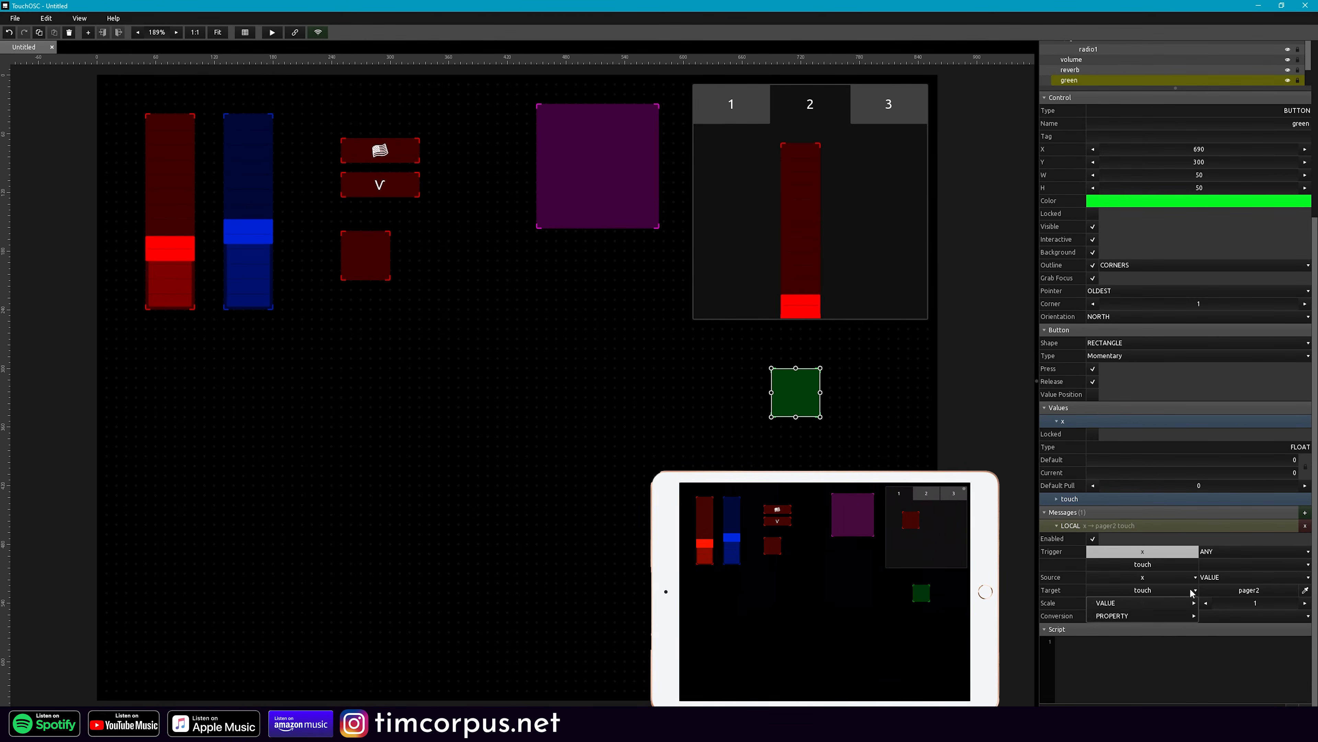
pyautogui.moveTo(1168, 615)
pyautogui.moveTo(1241, 449)
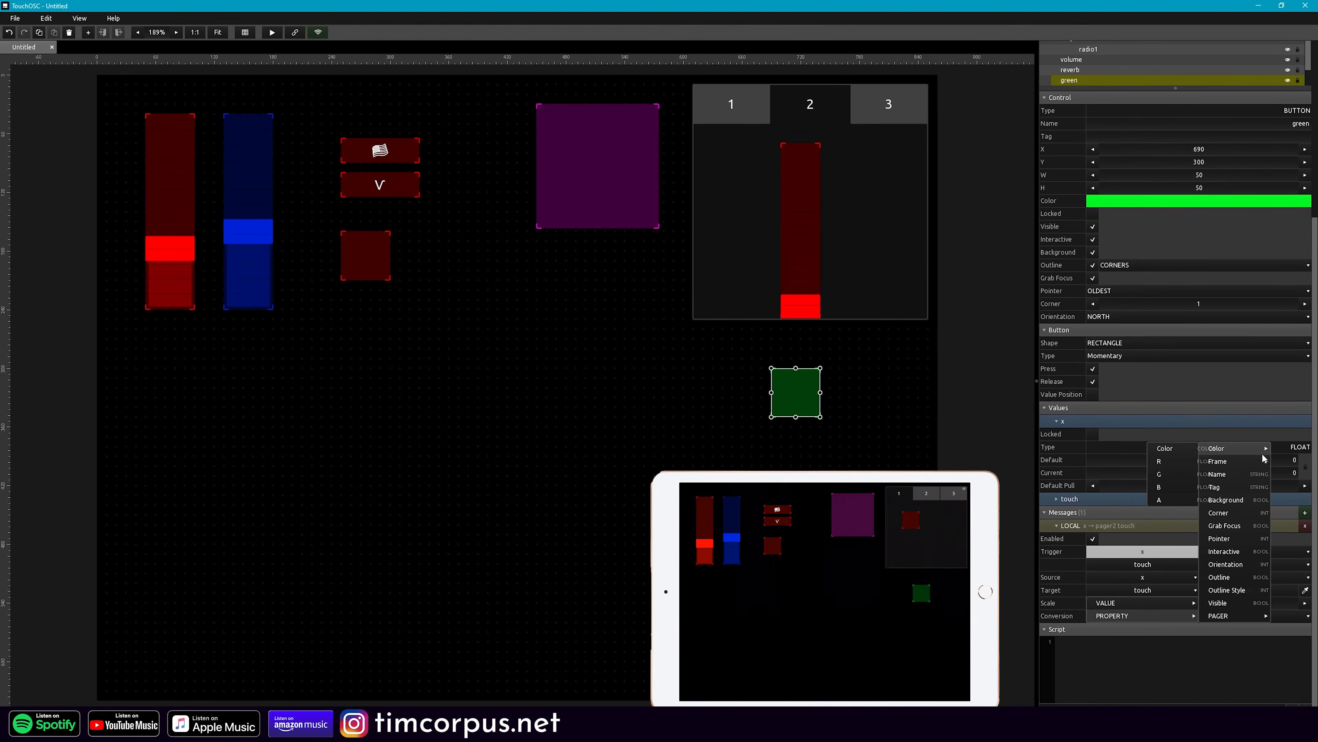
pyautogui.click(1182, 490)
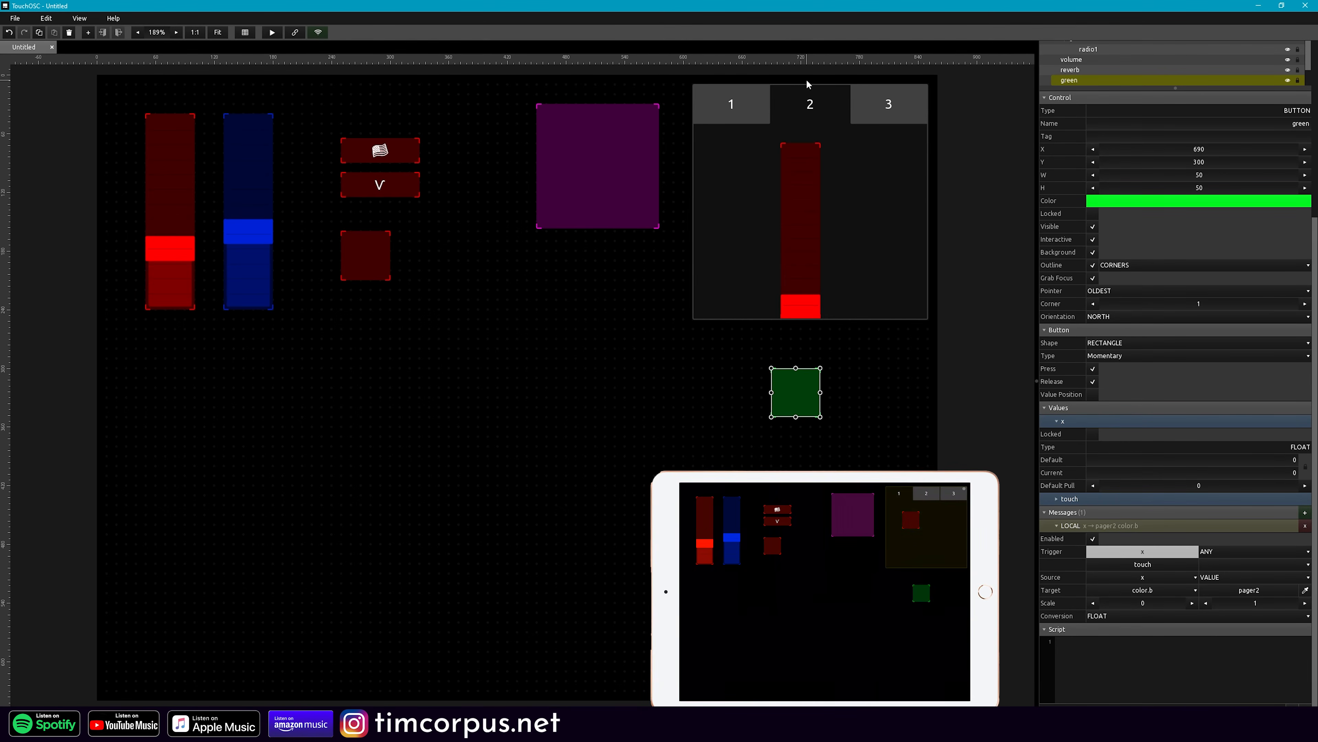
# - Check pages 1 and 2 of the pager, leaving page 2 shown and the pager deselected
pyautogui.click(744, 122)
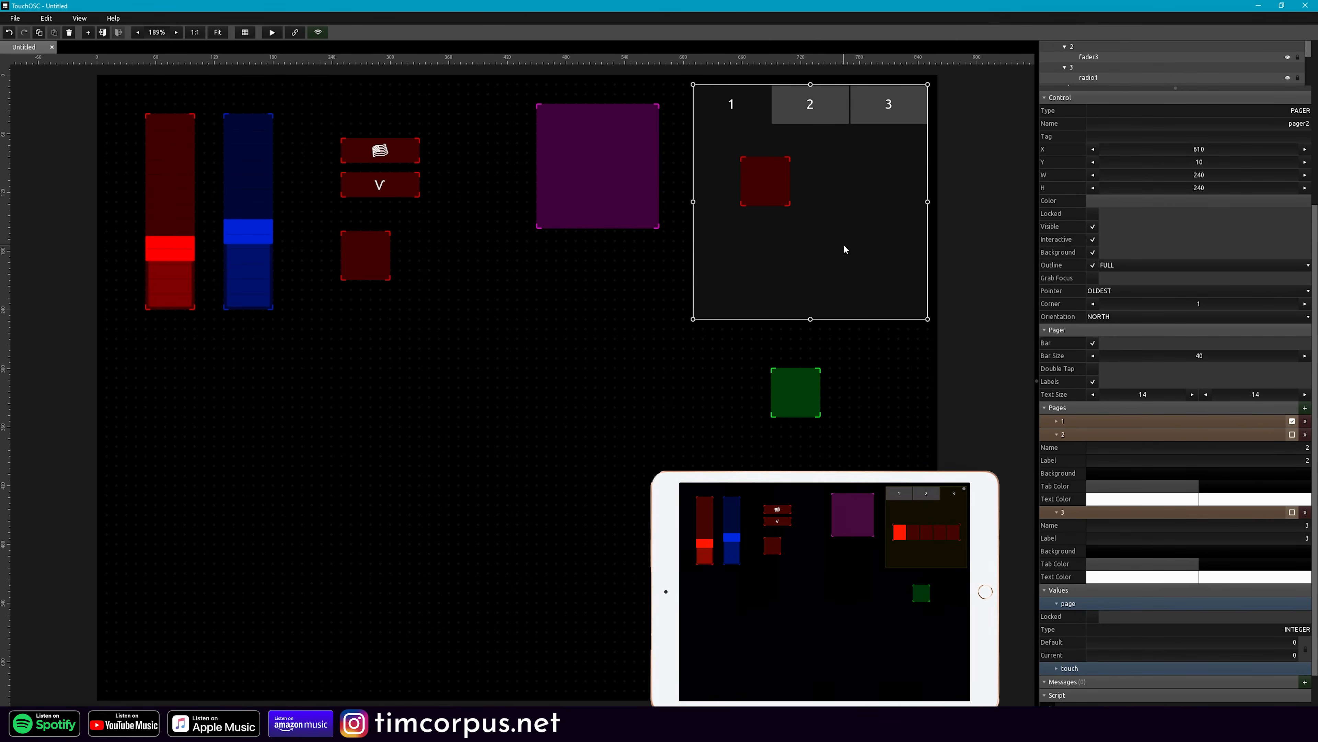
pyautogui.click(826, 122)
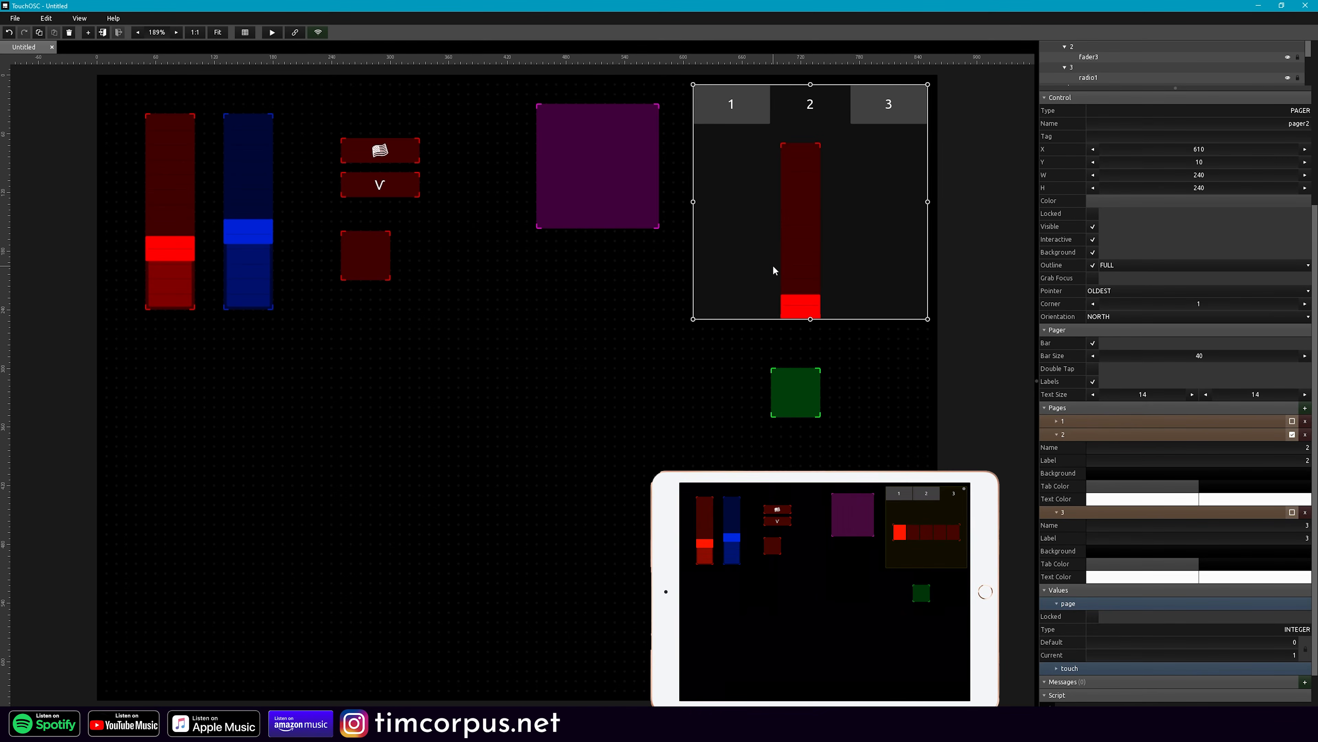
pyautogui.click(677, 448)
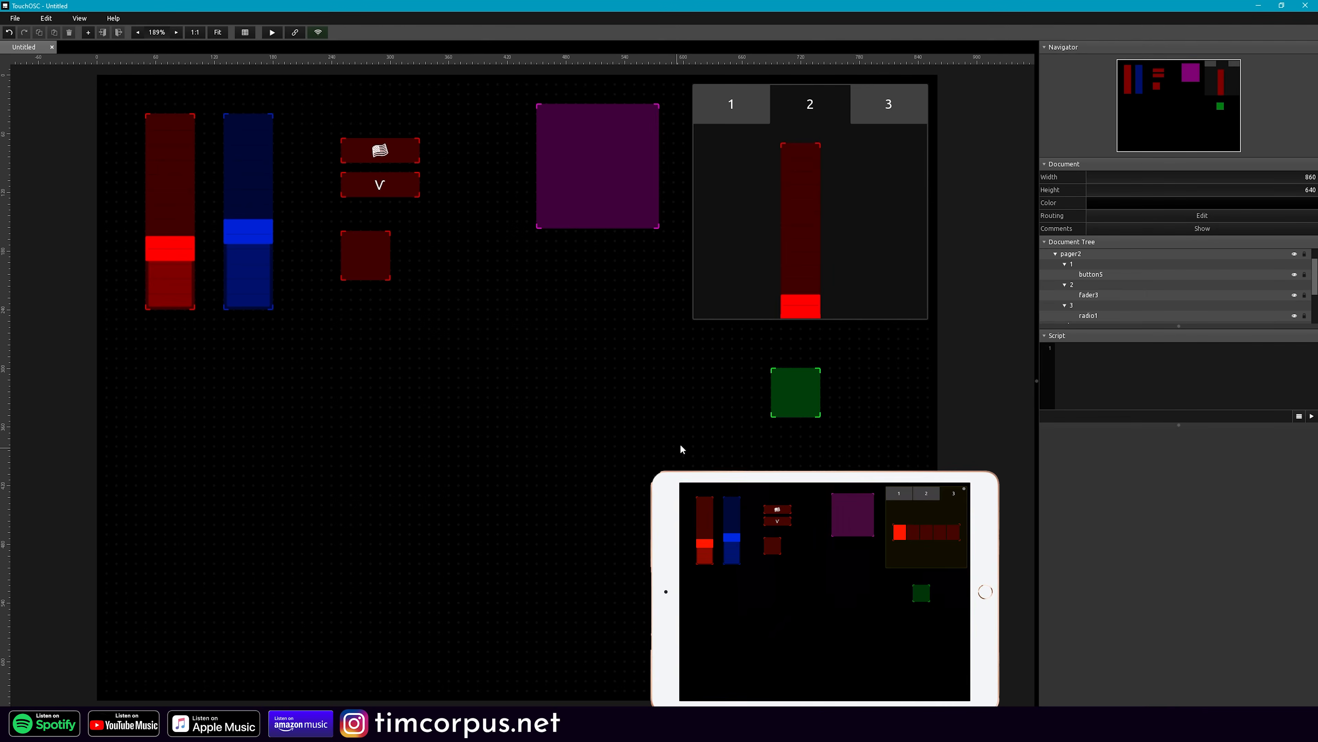
# - Delete the green button's local message that targets the pager's color
pyautogui.click(813, 395)
pyautogui.scroll(-5, 1194, 520)
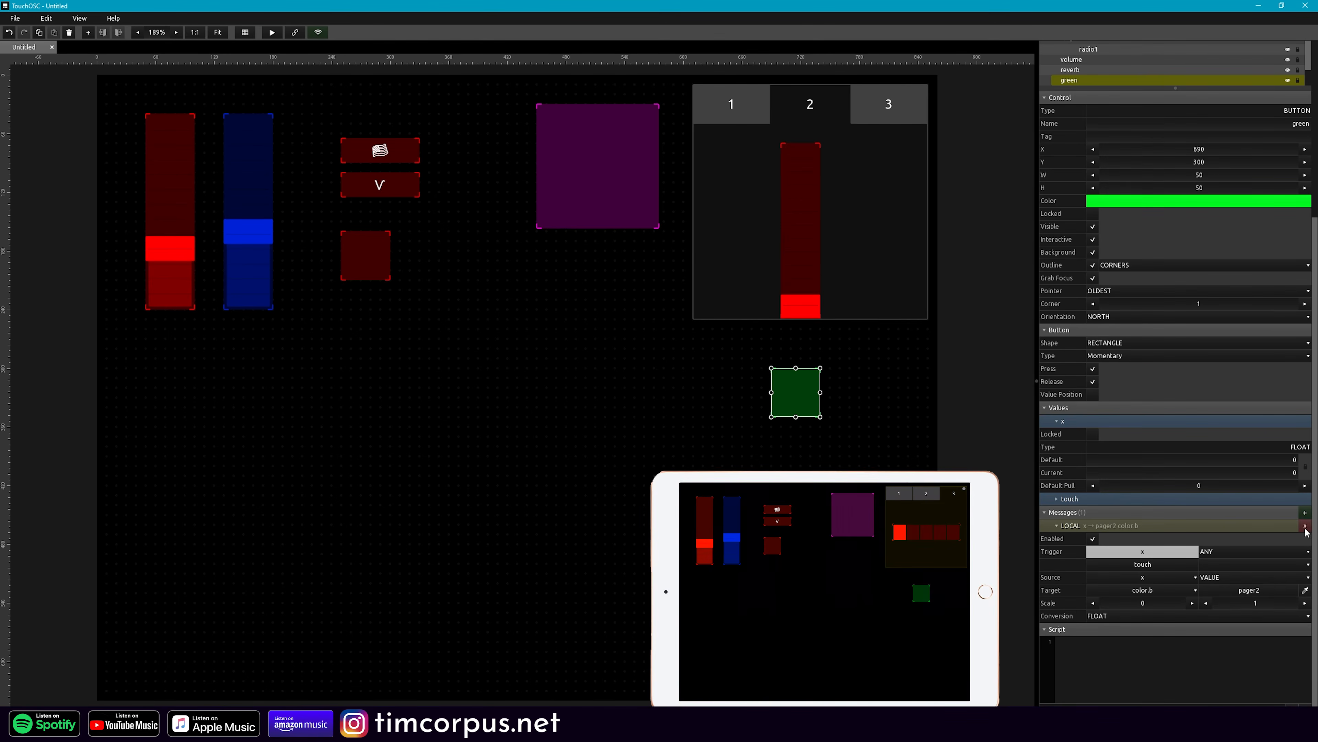
pyautogui.click(1305, 525)
pyautogui.click(1261, 551)
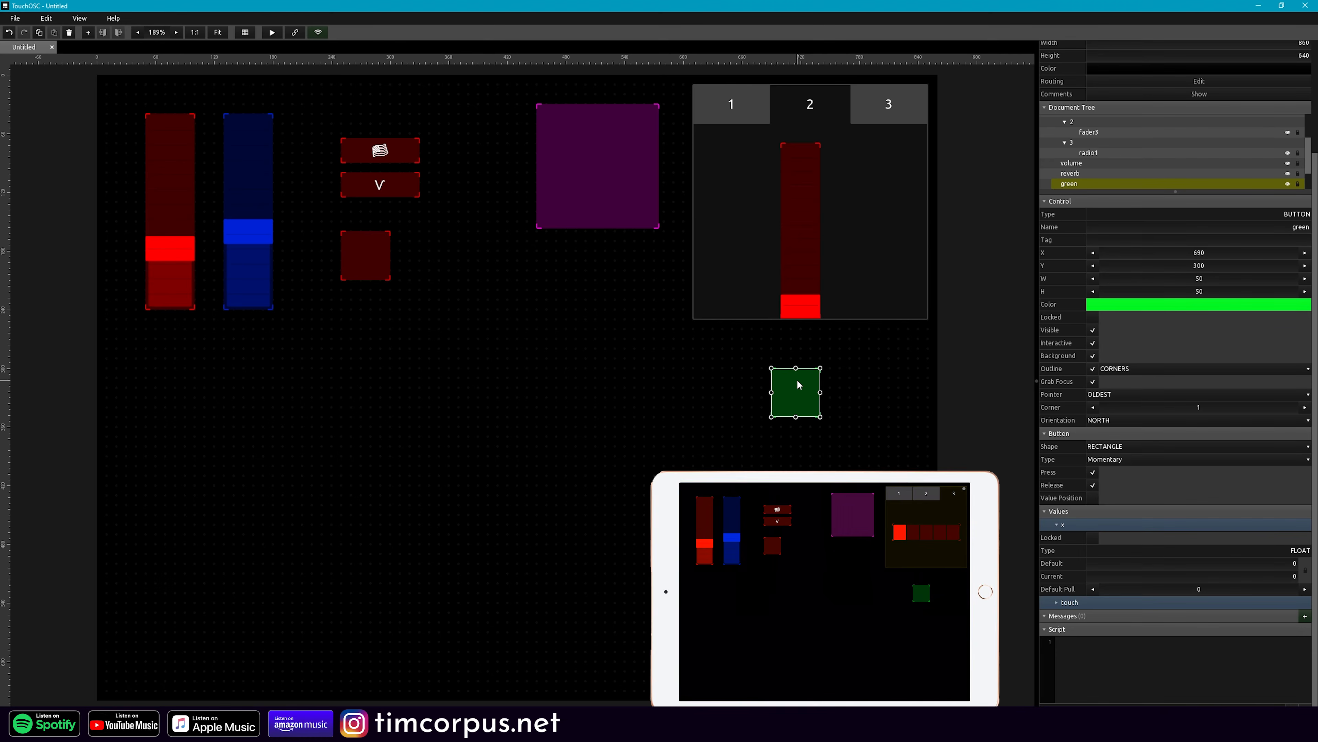
# - Add a new local message to the green button and pick fader3 on the pager's page 2 as its target
pyautogui.click(1305, 616)
pyautogui.click(1274, 674)
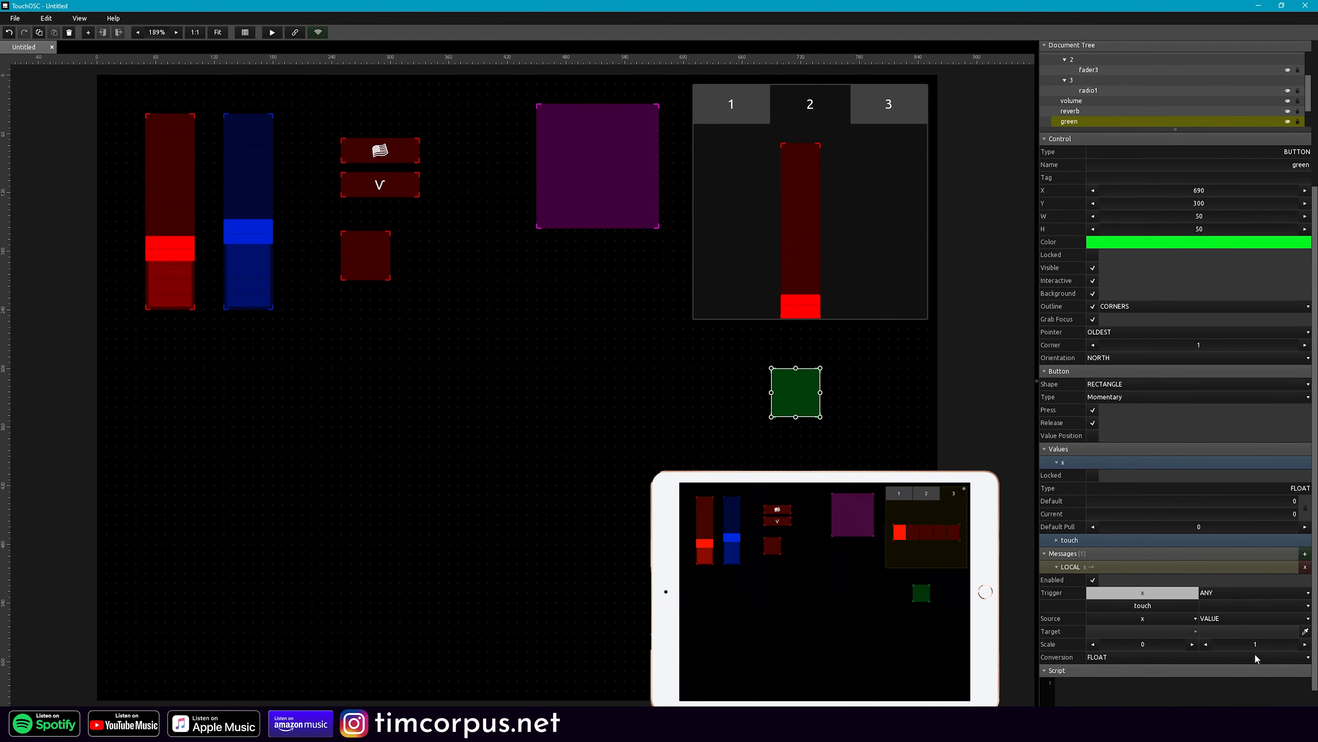
pyautogui.scroll(2, 1251, 549)
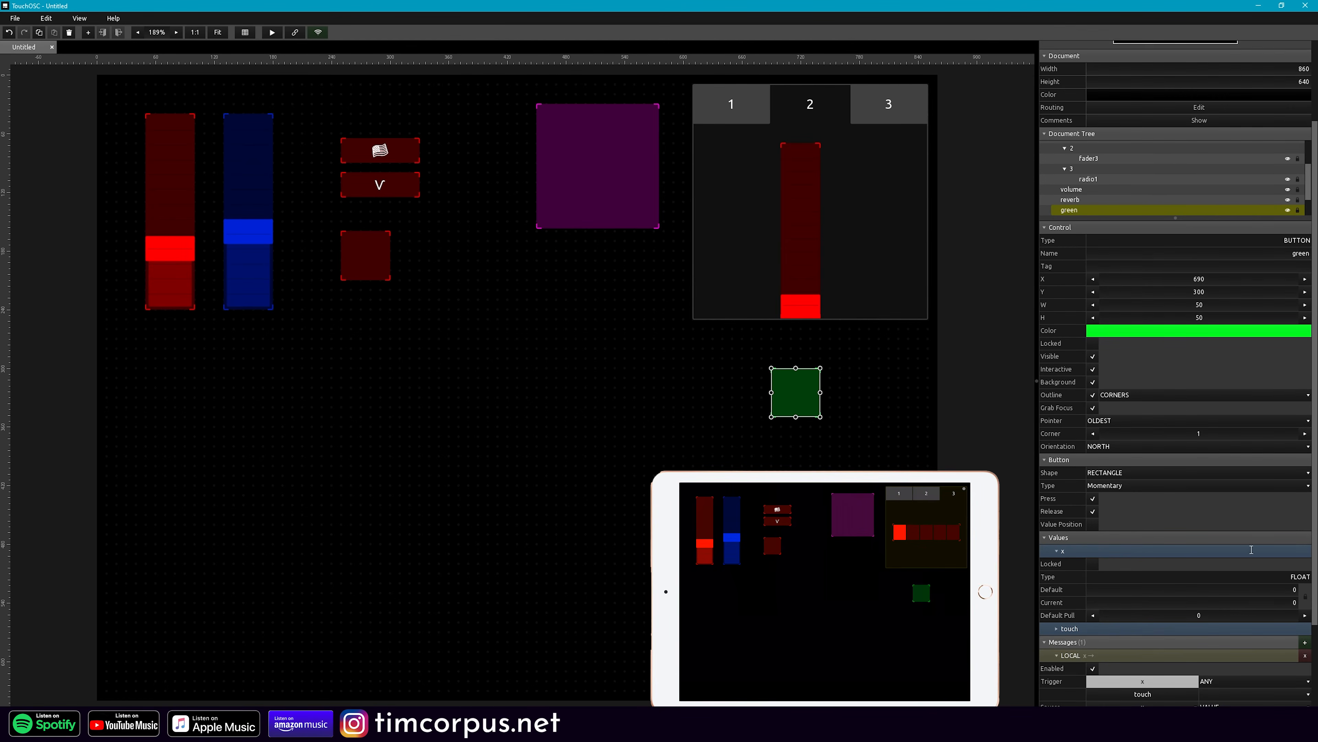
pyautogui.scroll(1, 1098, 180)
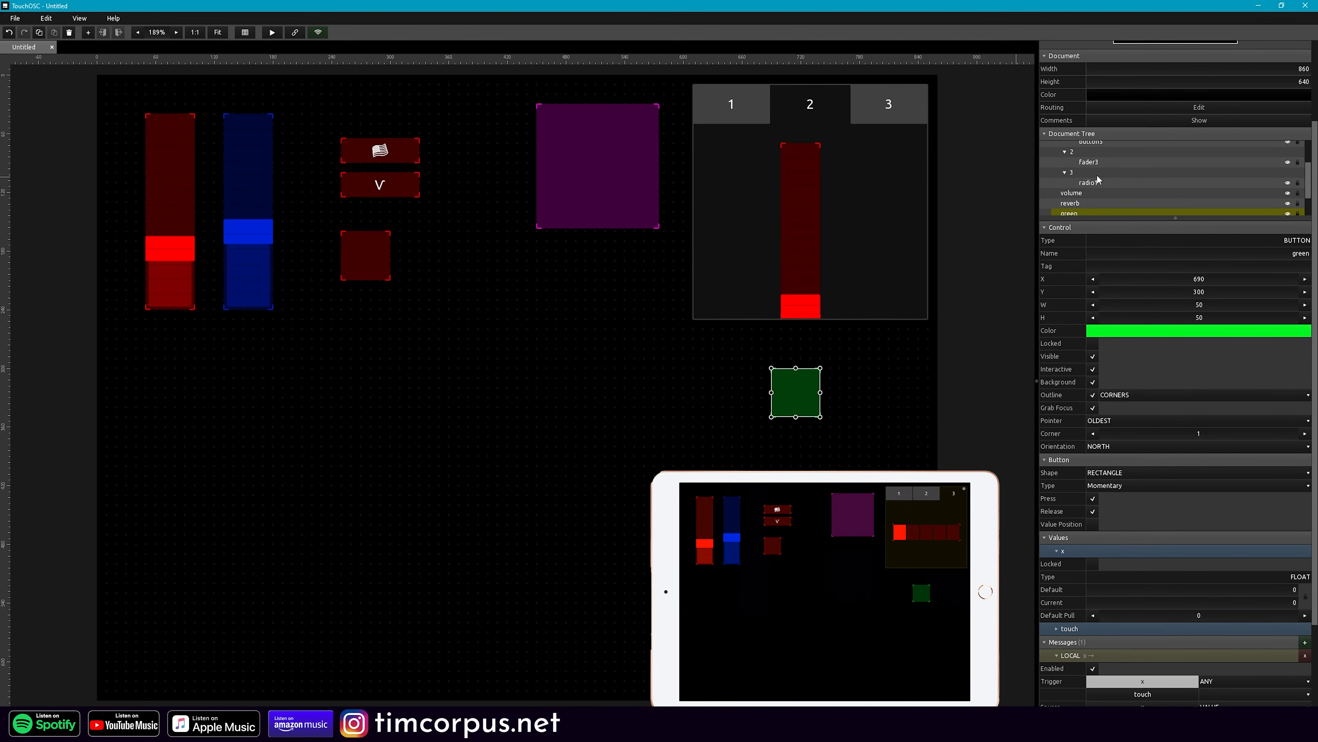
pyautogui.scroll(-2, 1210, 463)
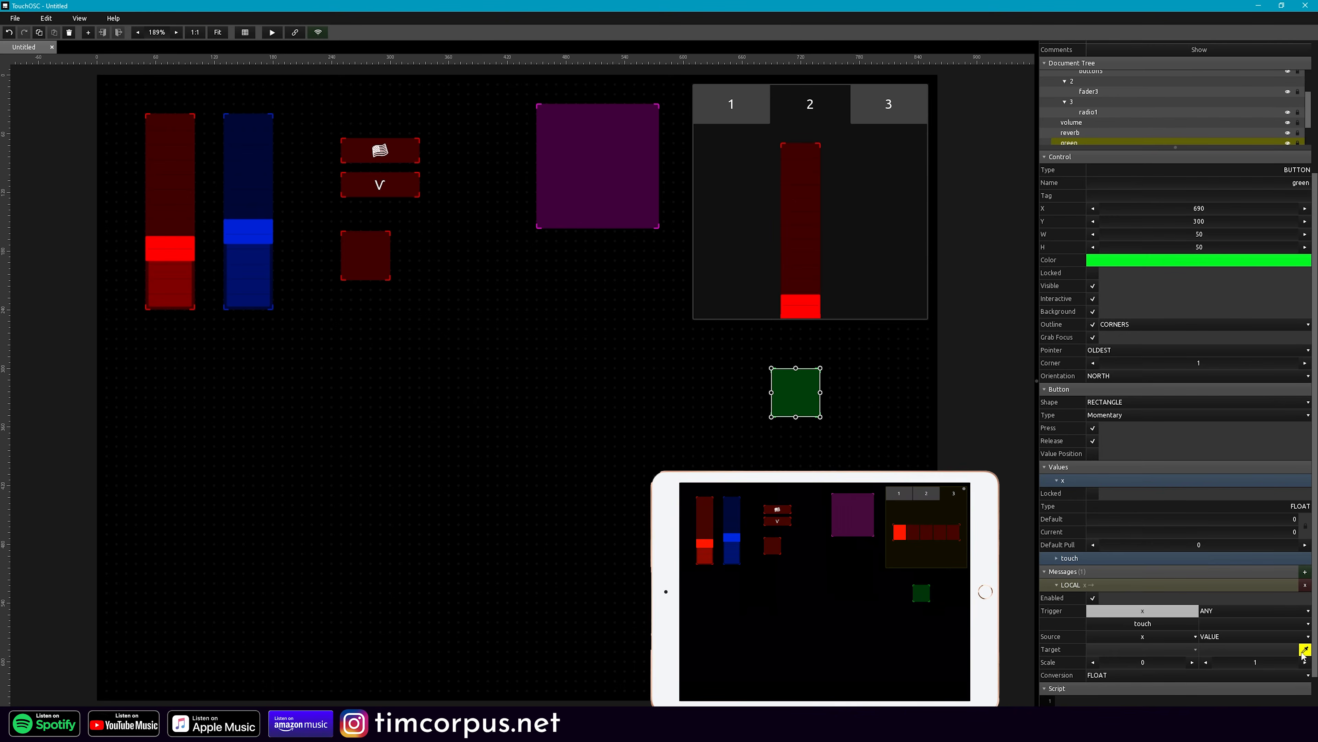
pyautogui.scroll(2, 1134, 178)
pyautogui.click(1097, 162)
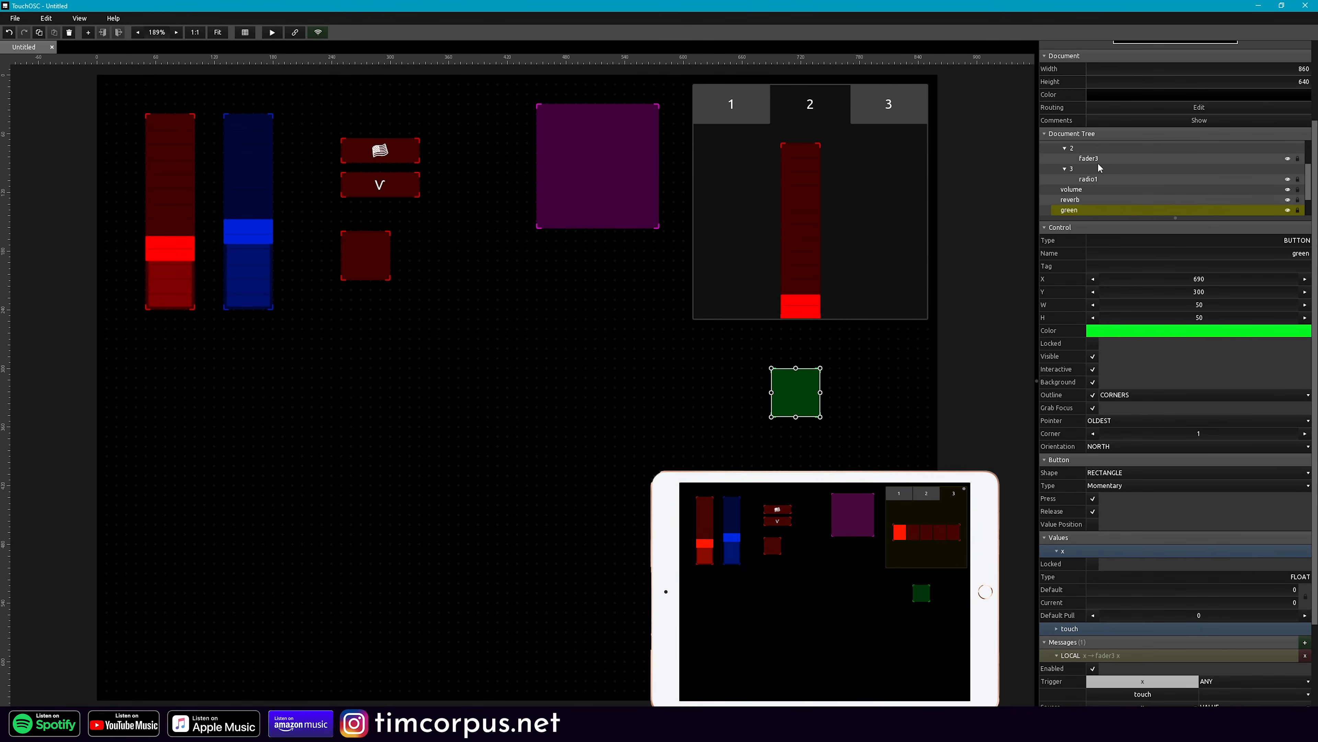
# - Change the local message's target from the fader's value to its Color G property
pyautogui.scroll(-2, 1158, 496)
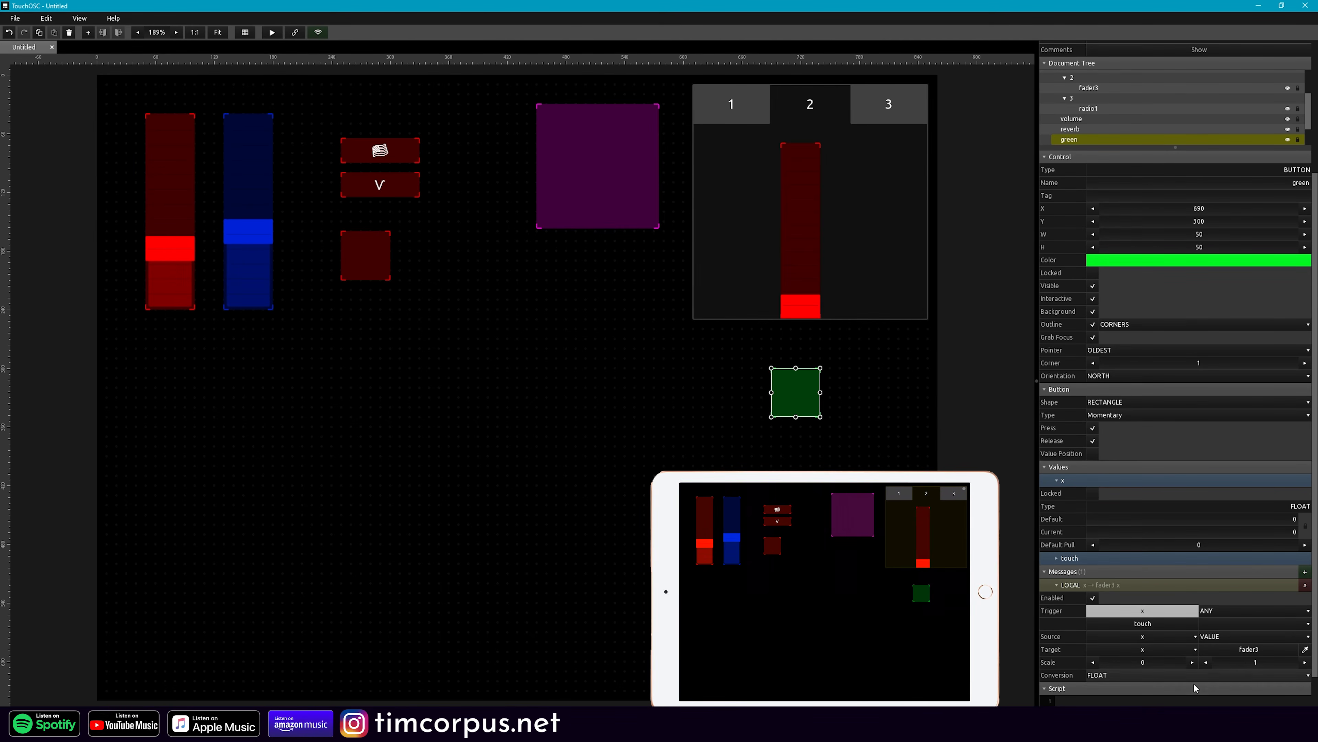
pyautogui.click(1196, 650)
pyautogui.moveTo(1142, 675)
pyautogui.moveTo(1236, 495)
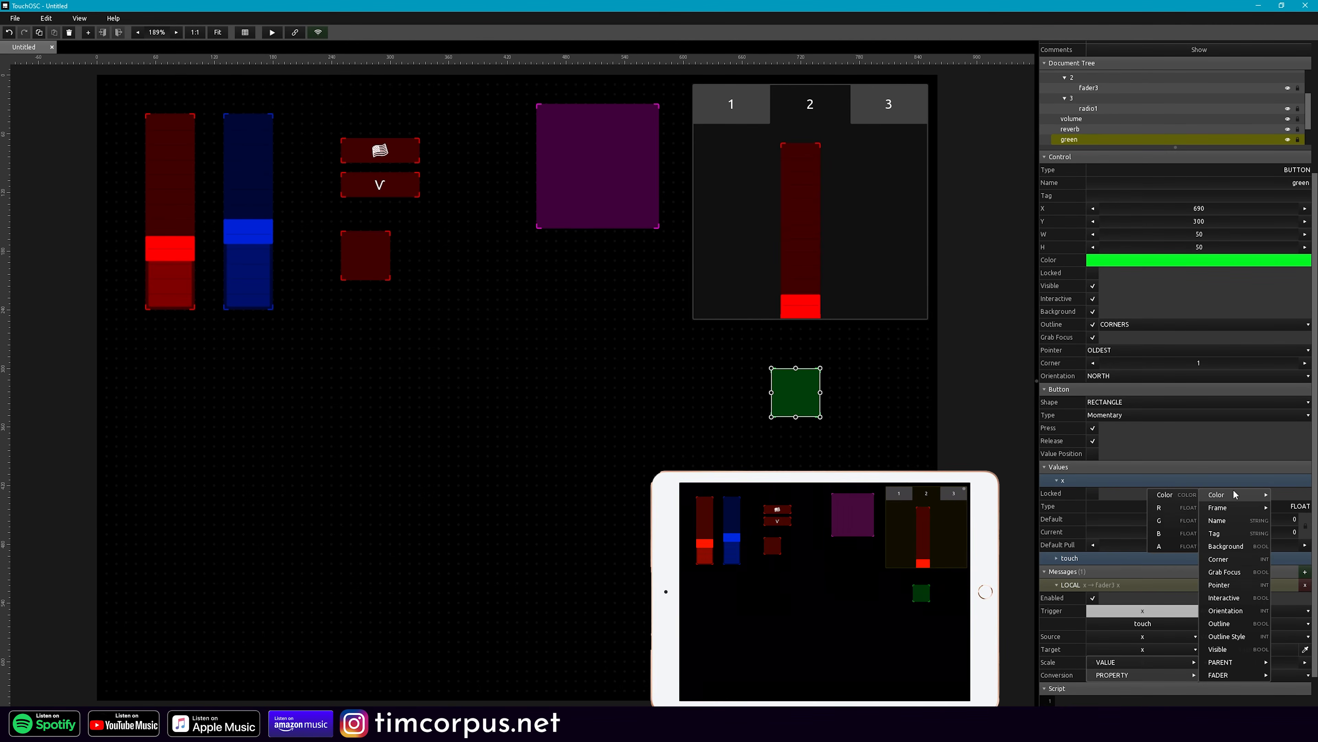
pyautogui.click(1168, 520)
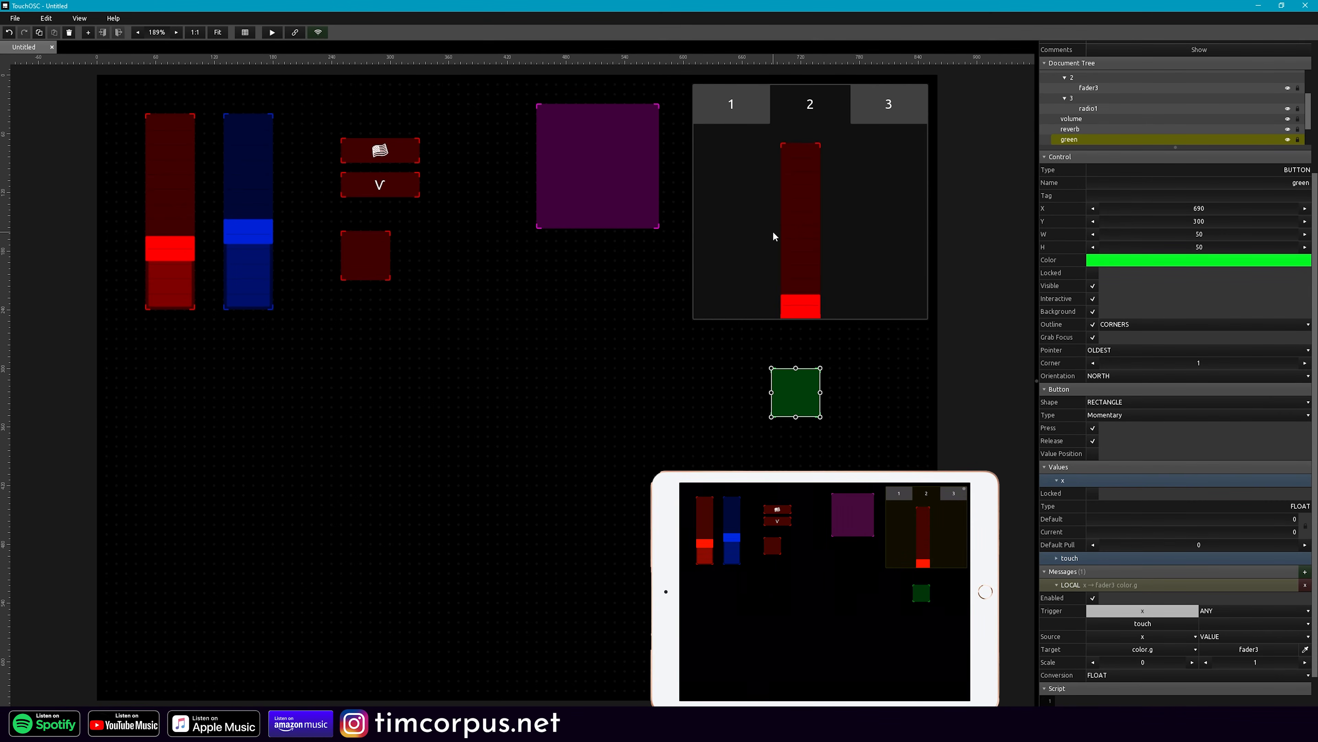
# - Add a second fader to page 2 of the pager and move it to X 160, Y 0
pyautogui.scroll(5, 1116, 506)
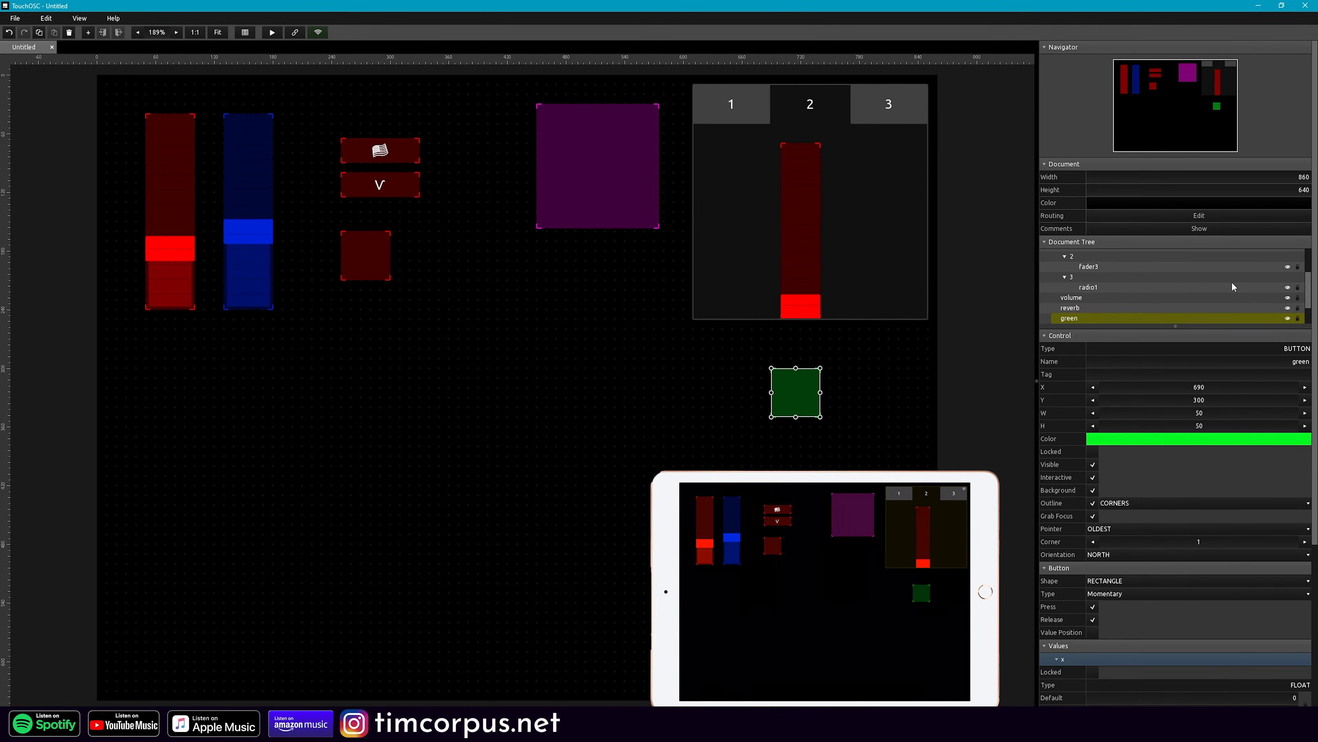
pyautogui.doubleClick(828, 217)
pyautogui.rightClick(546, 360)
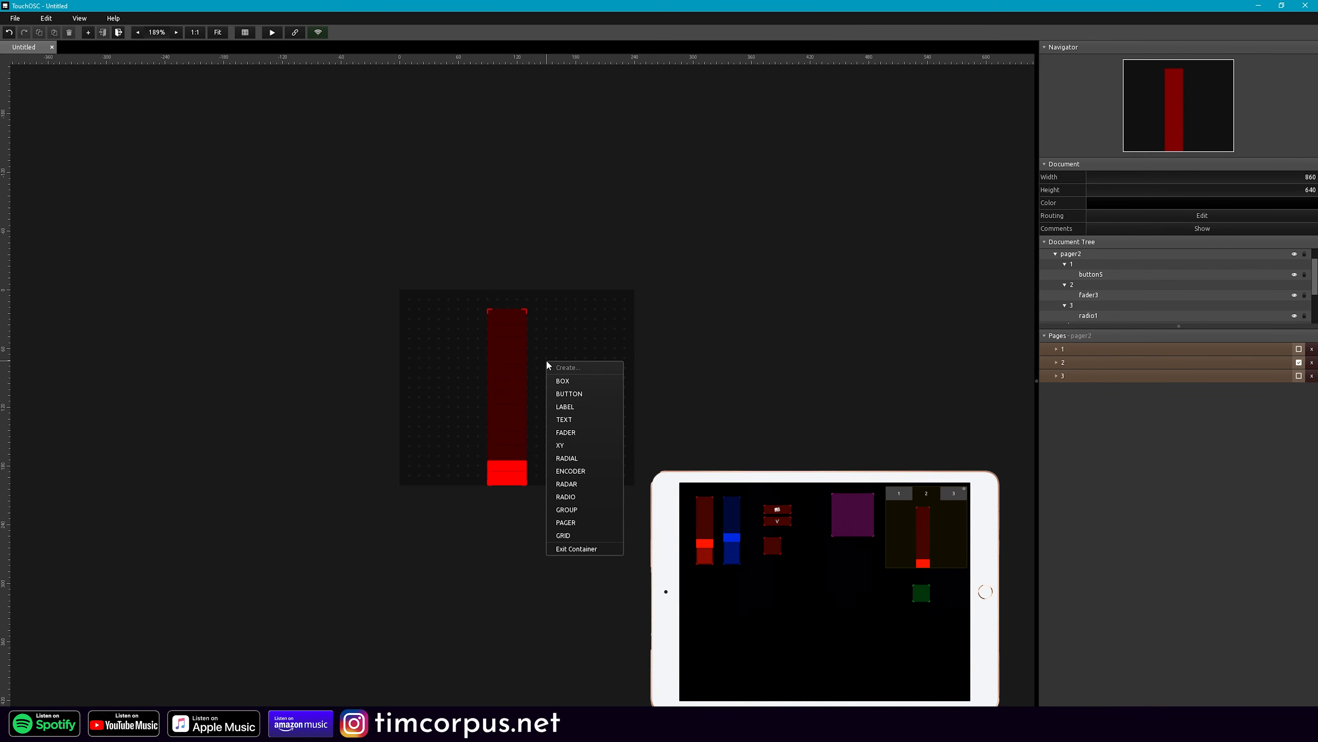
pyautogui.click(589, 431)
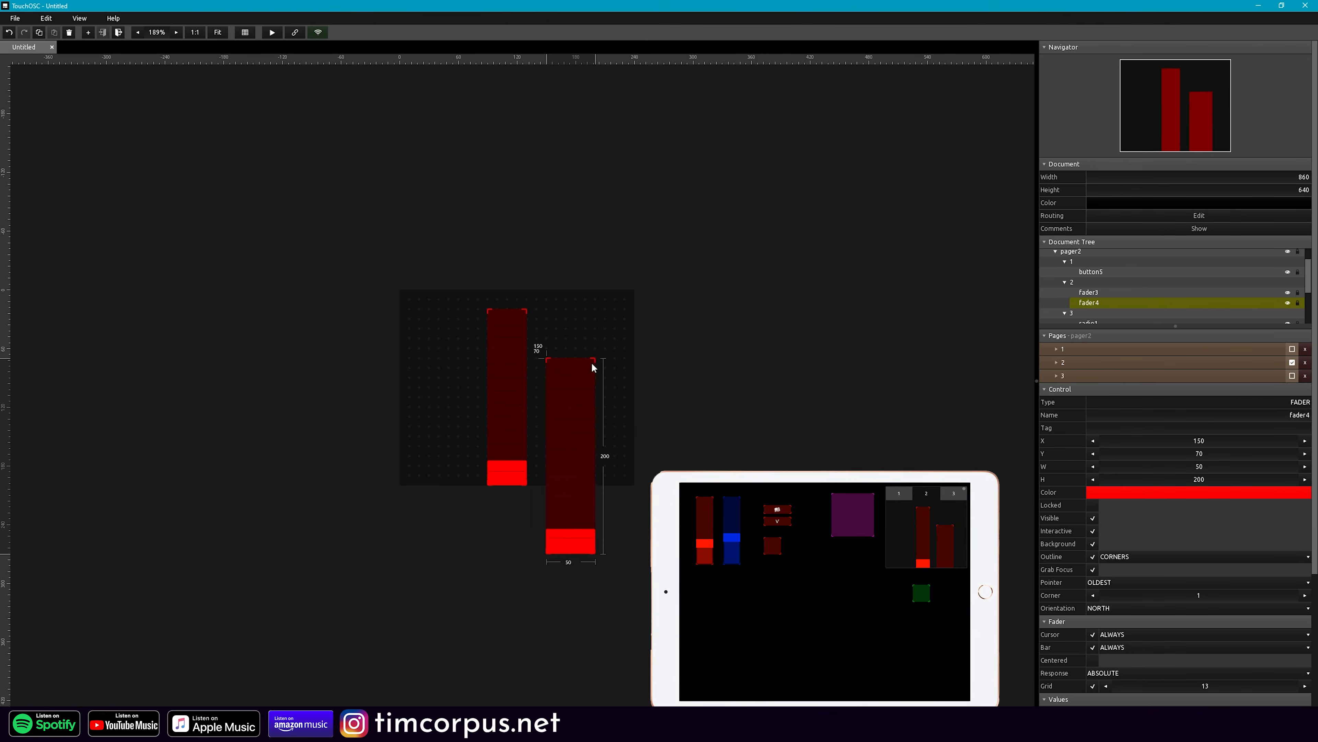
pyautogui.moveTo(592, 377); pyautogui.dragTo(602, 300)
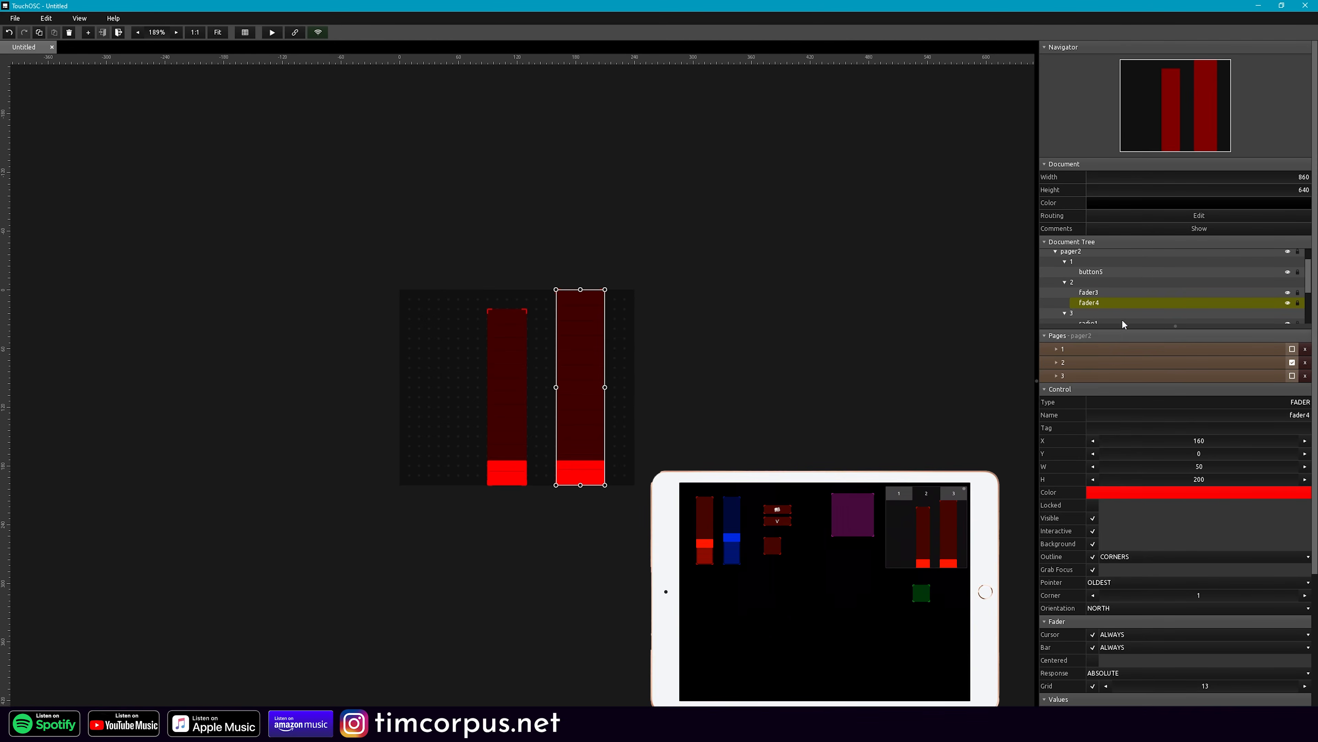
# - Rename page 2's original fader as "red fader" and the new one as "compression", and leave the container
pyautogui.click(1117, 292)
pyautogui.click(1242, 415)
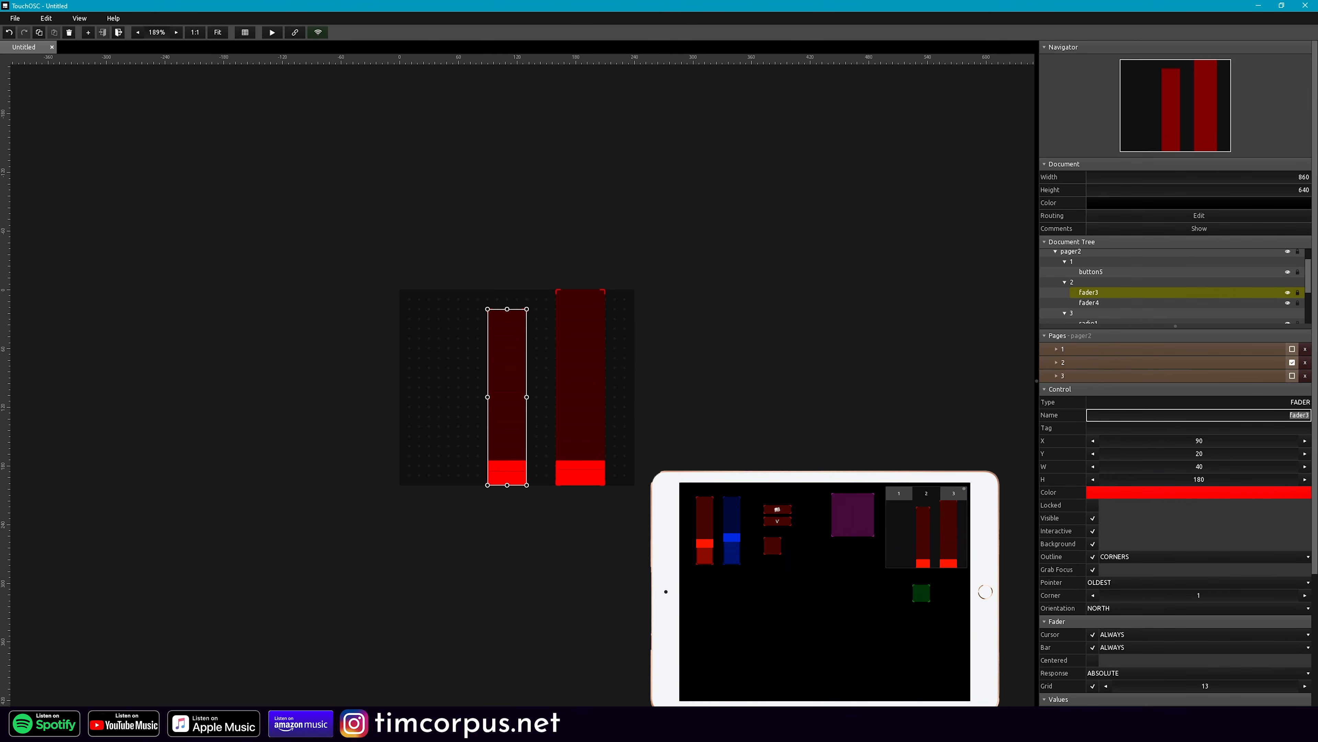
pyautogui.write('red fader')
pyautogui.click(565, 338)
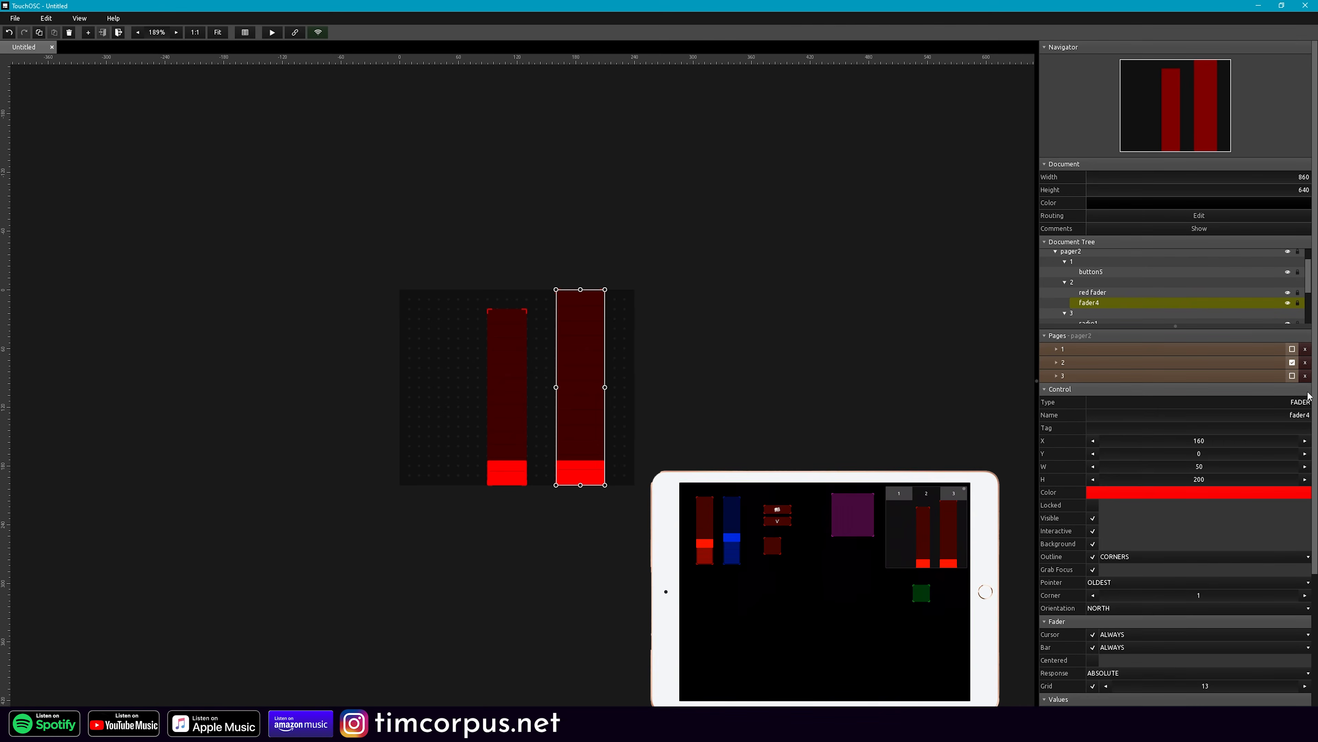
pyautogui.write('compression')
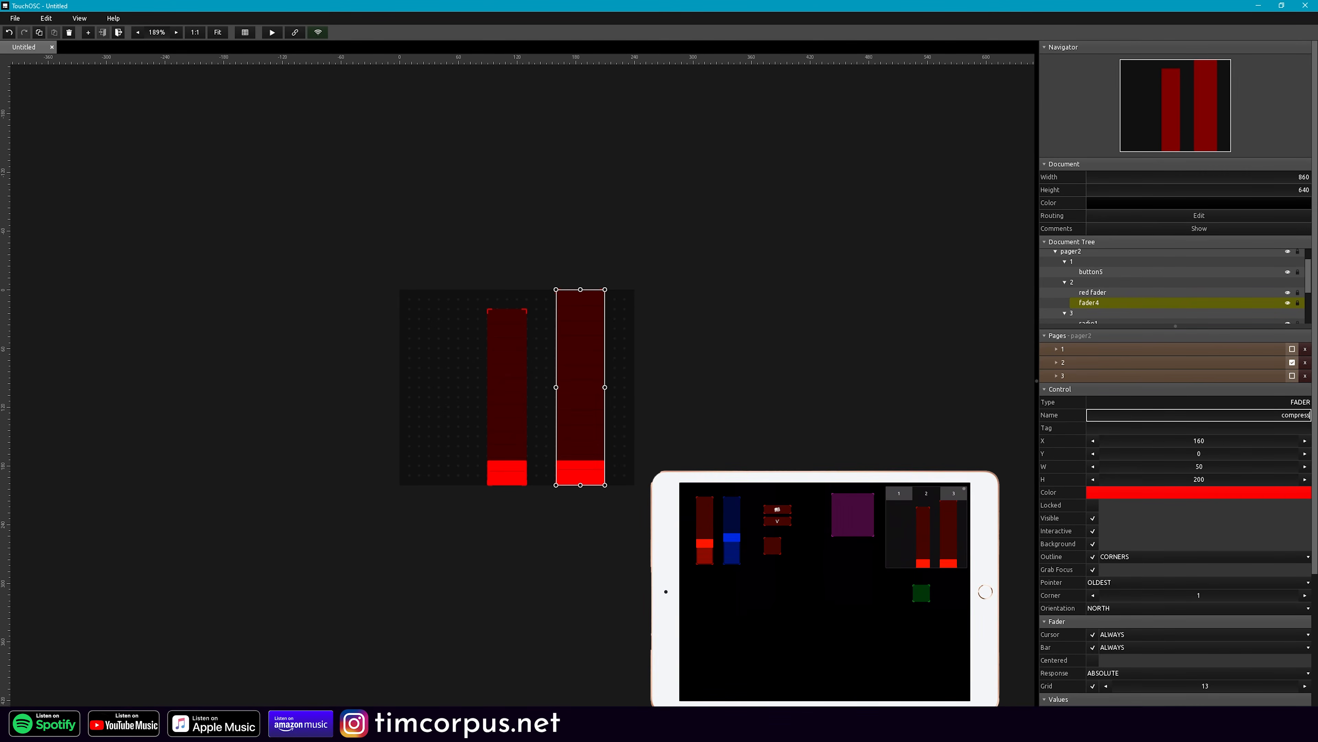
pyautogui.click(834, 367)
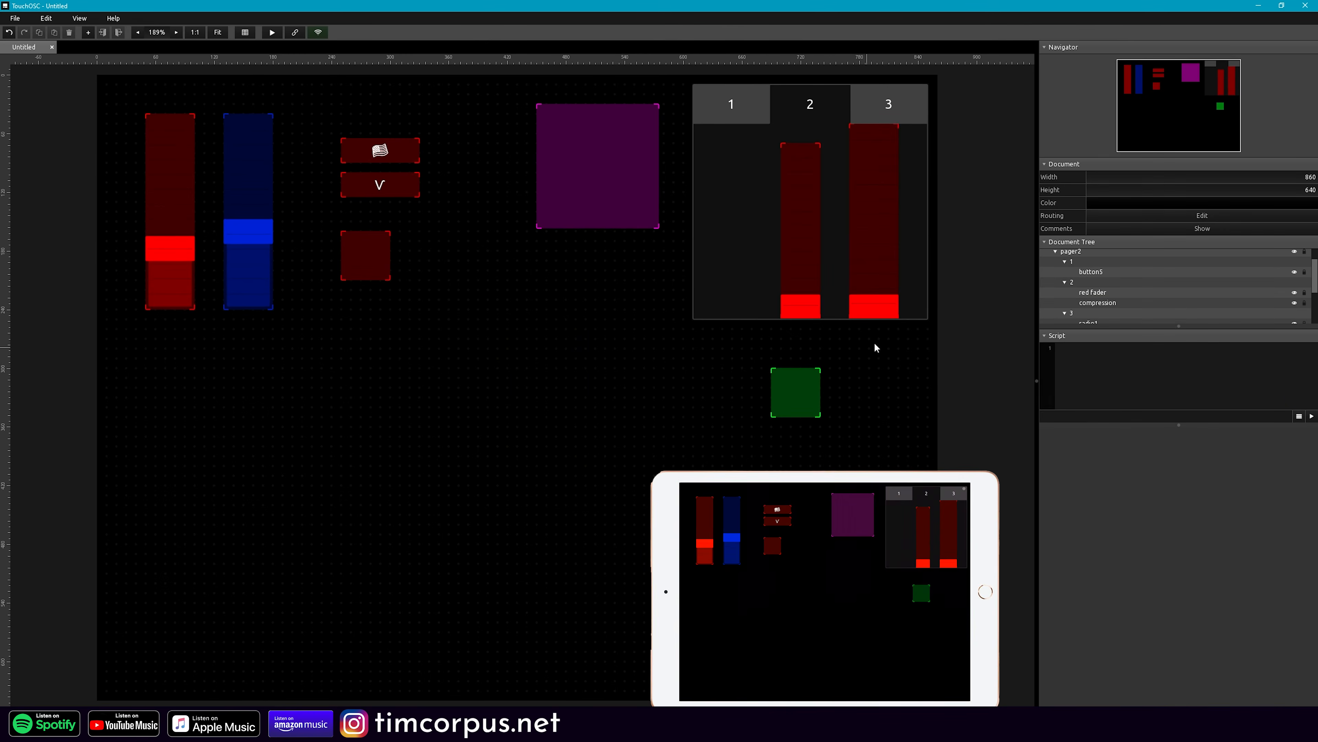
pyautogui.scroll(-1, 1168, 306)
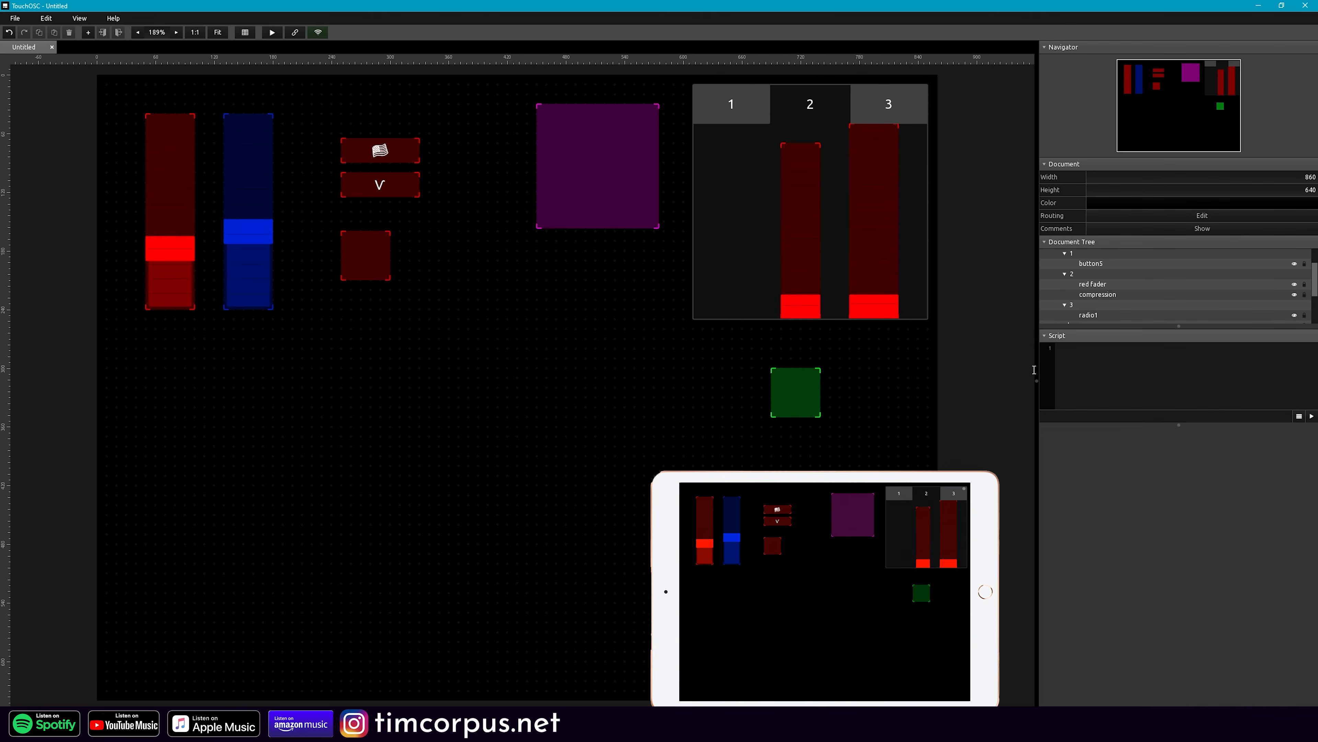
# - Add a new button in the empty middle of the canvas and enlarge it to about 138 by 137
pyautogui.click(800, 396)
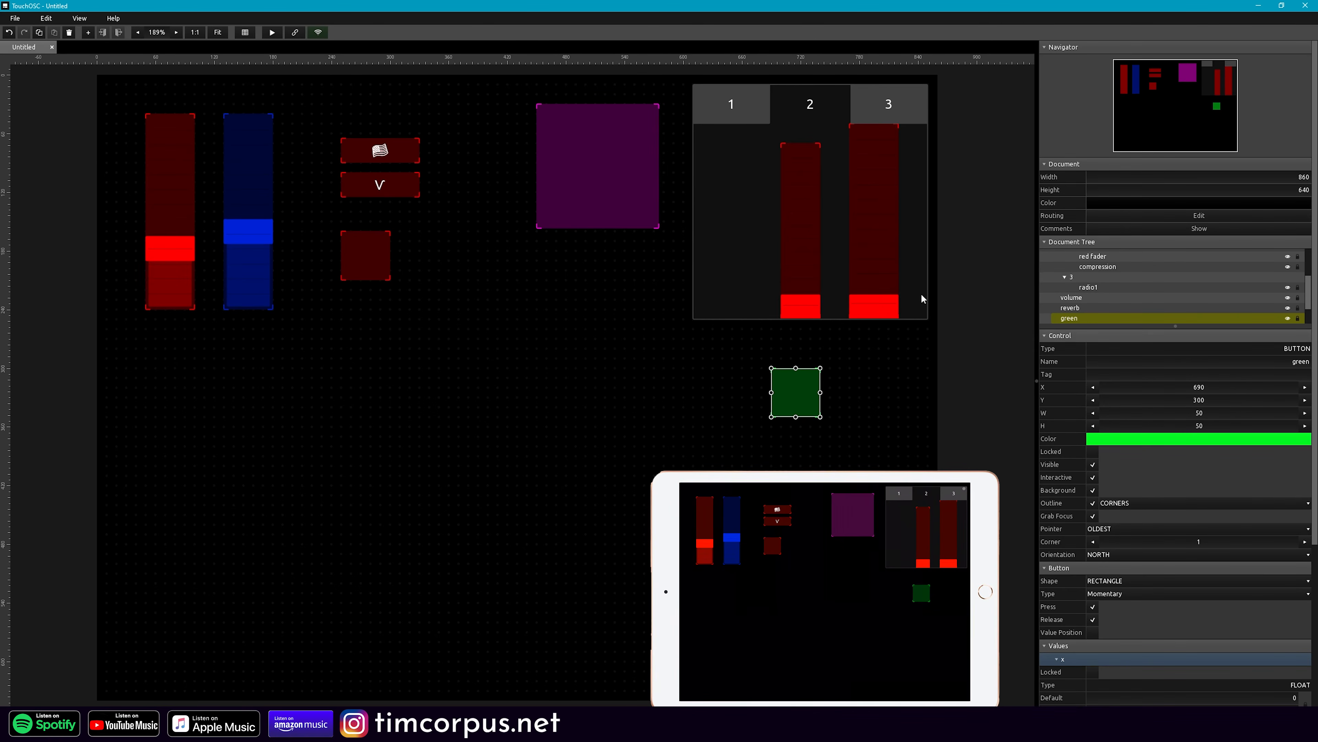
pyautogui.rightClick(472, 316)
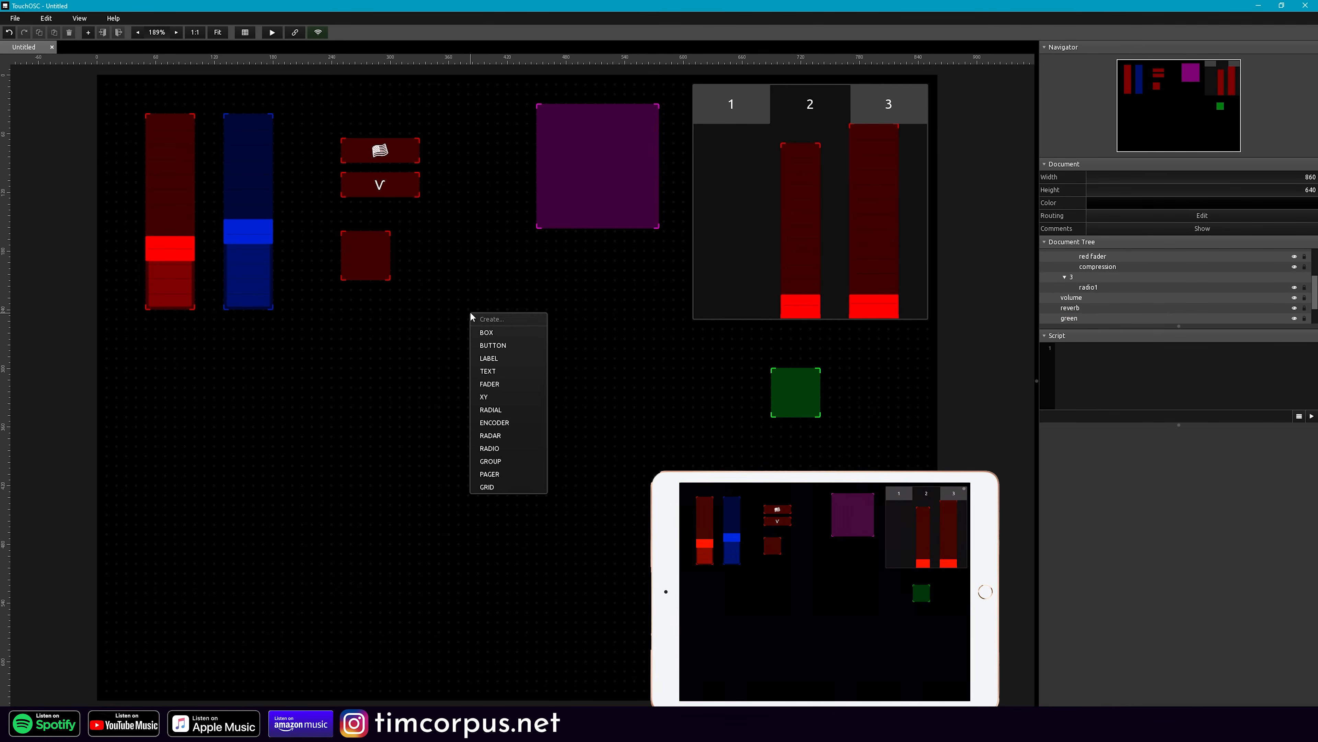
pyautogui.click(506, 349)
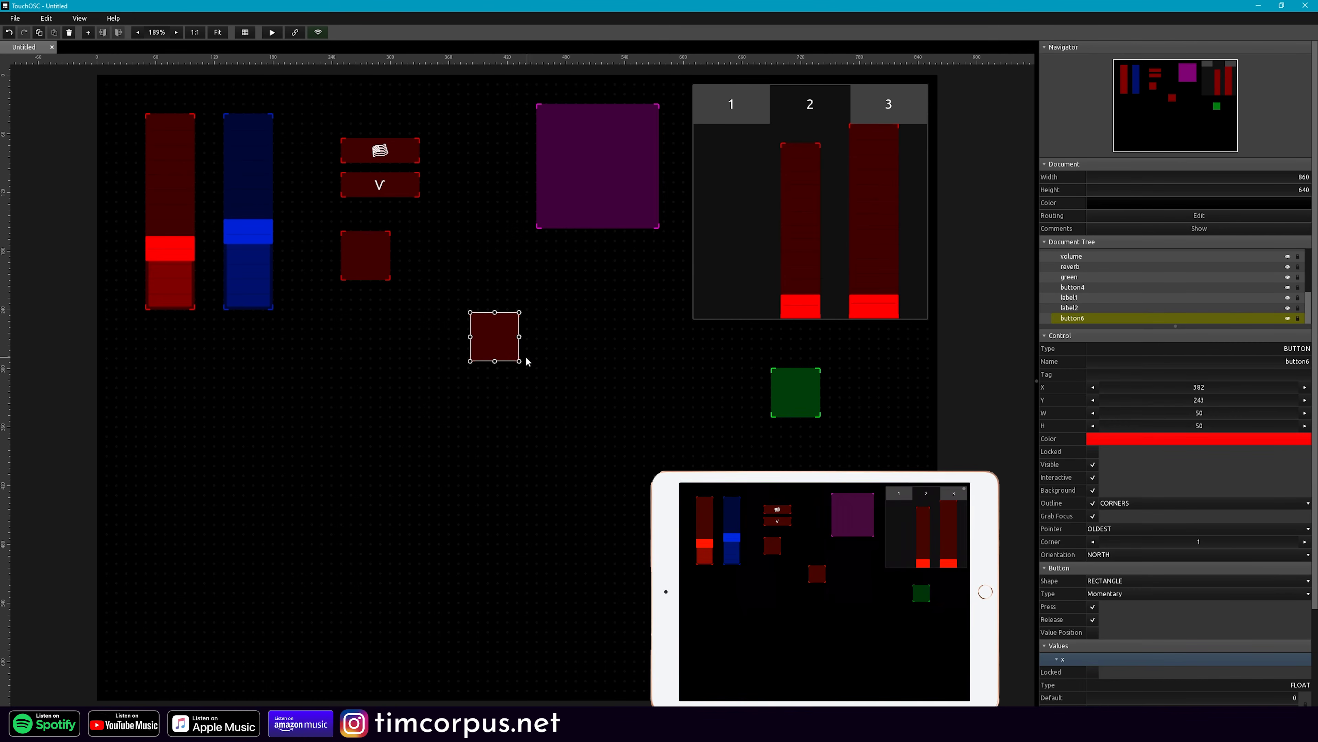
pyautogui.moveTo(520, 361); pyautogui.dragTo(615, 457)
# - Add an OSC message to the new large button
pyautogui.scroll(-2, 1108, 613)
pyautogui.scroll(-1, 1108, 613)
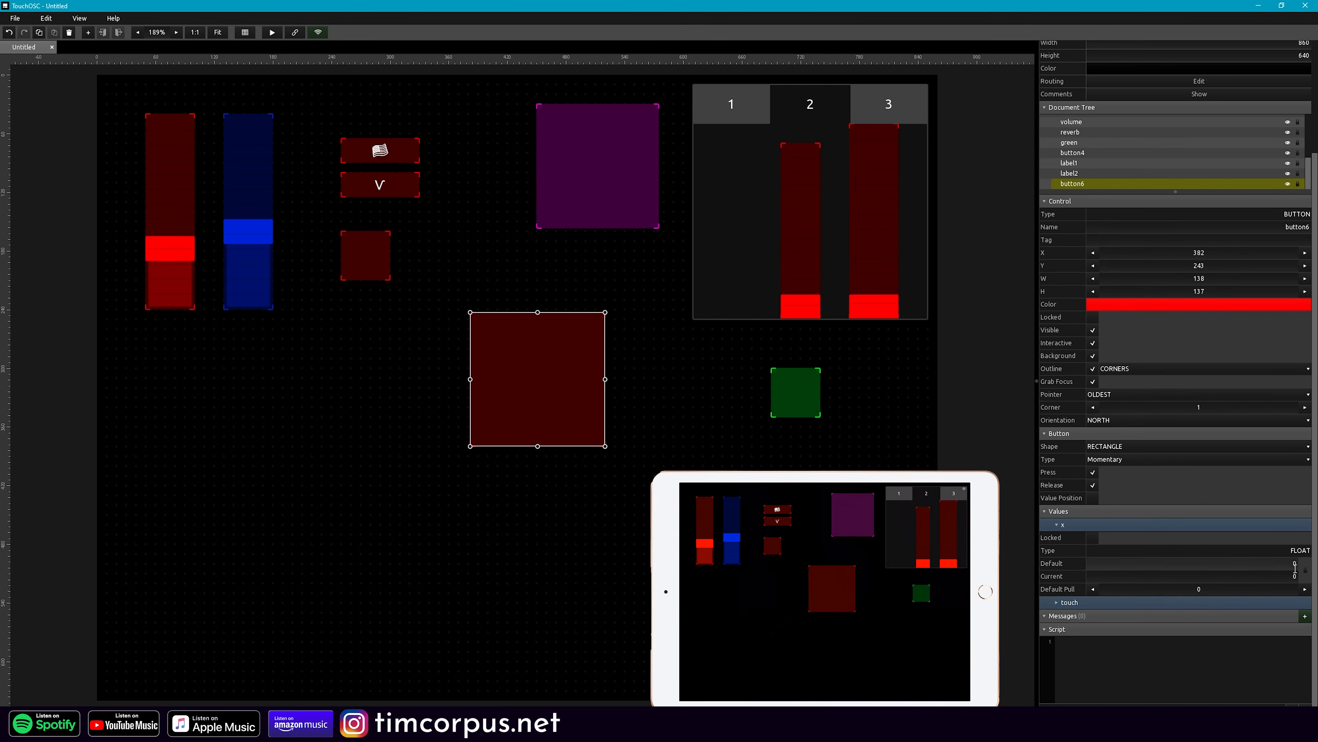
pyautogui.click(1305, 615)
pyautogui.click(1287, 654)
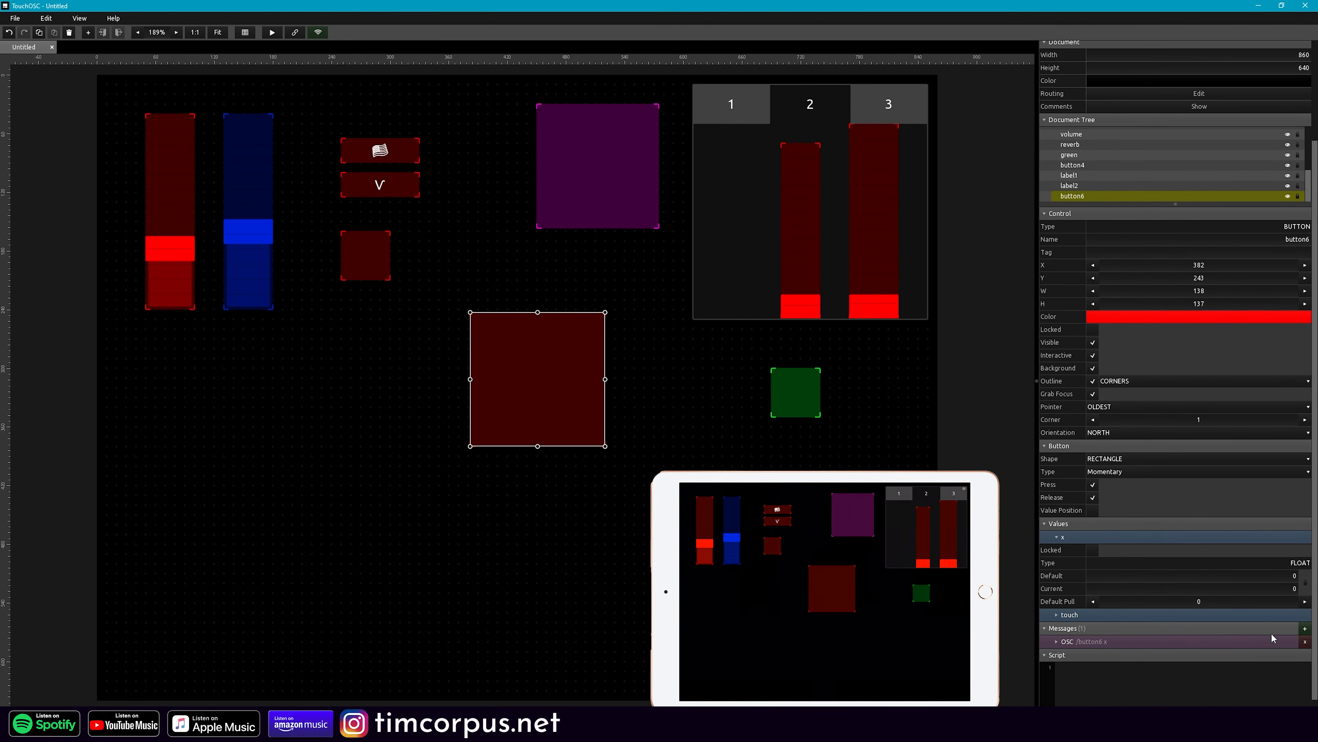
# - Show the log's OSC messages and display the large button's OSC message settings
pyautogui.click(79, 18)
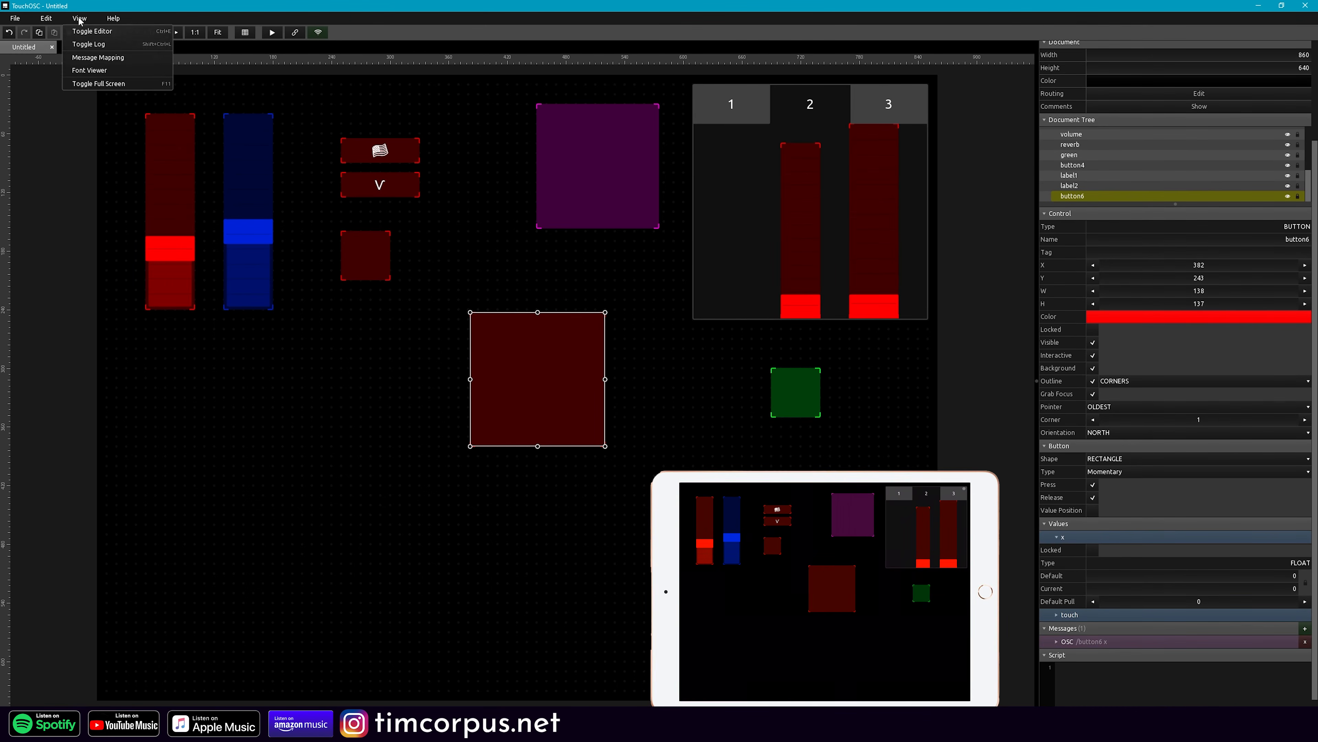
pyautogui.click(86, 45)
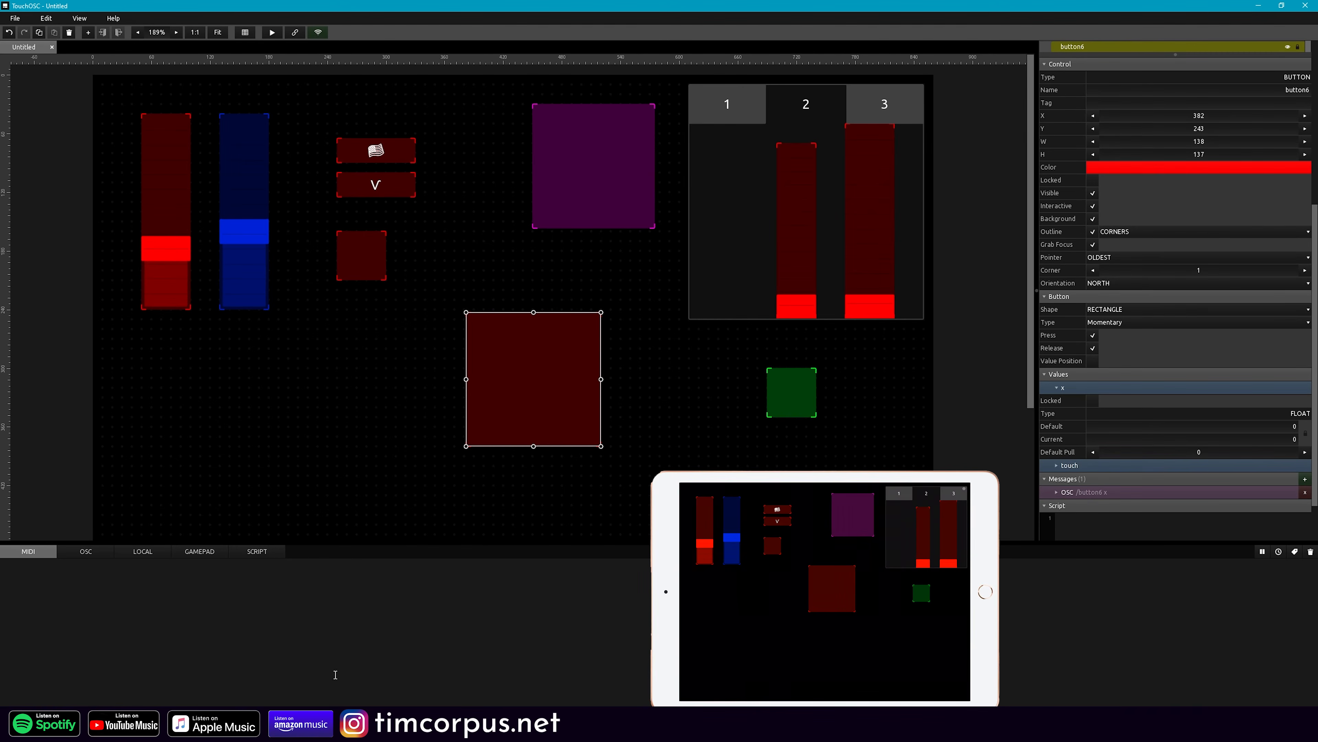
pyautogui.click(393, 367)
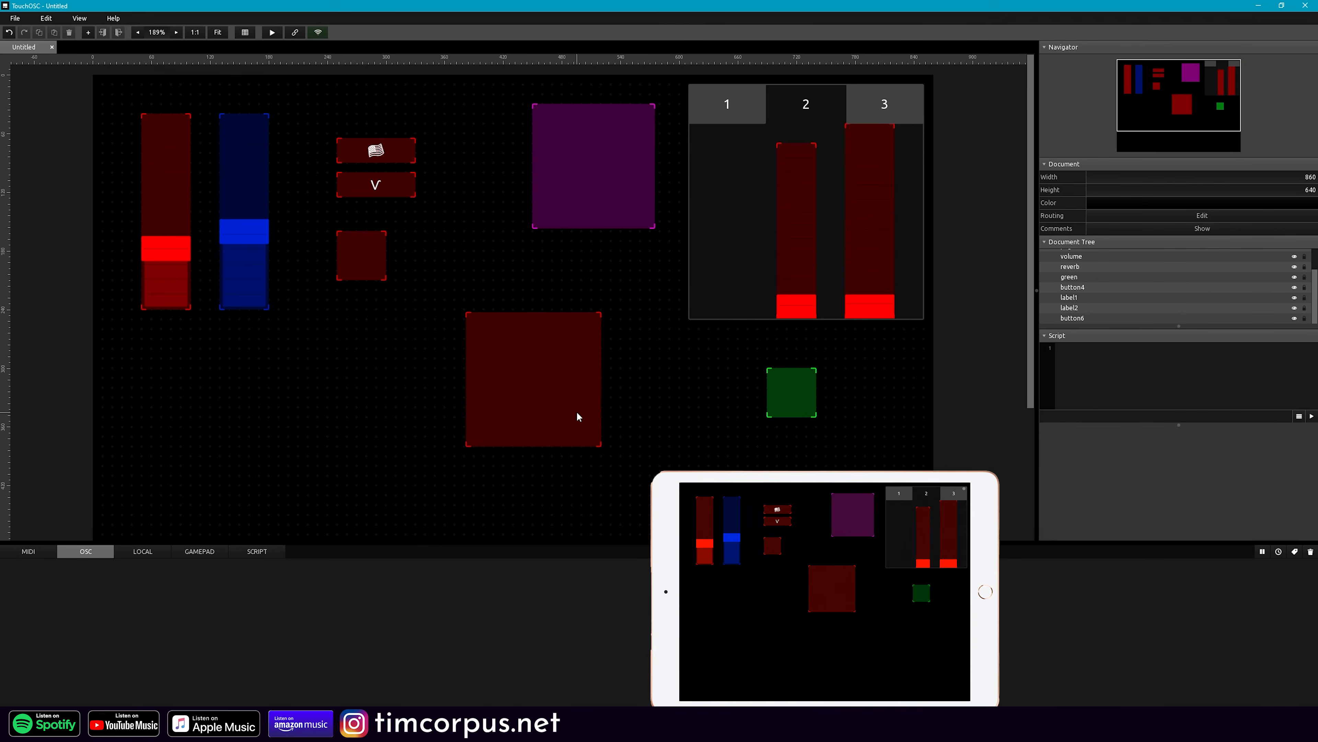
pyautogui.click(571, 398)
pyautogui.scroll(-10, 1191, 469)
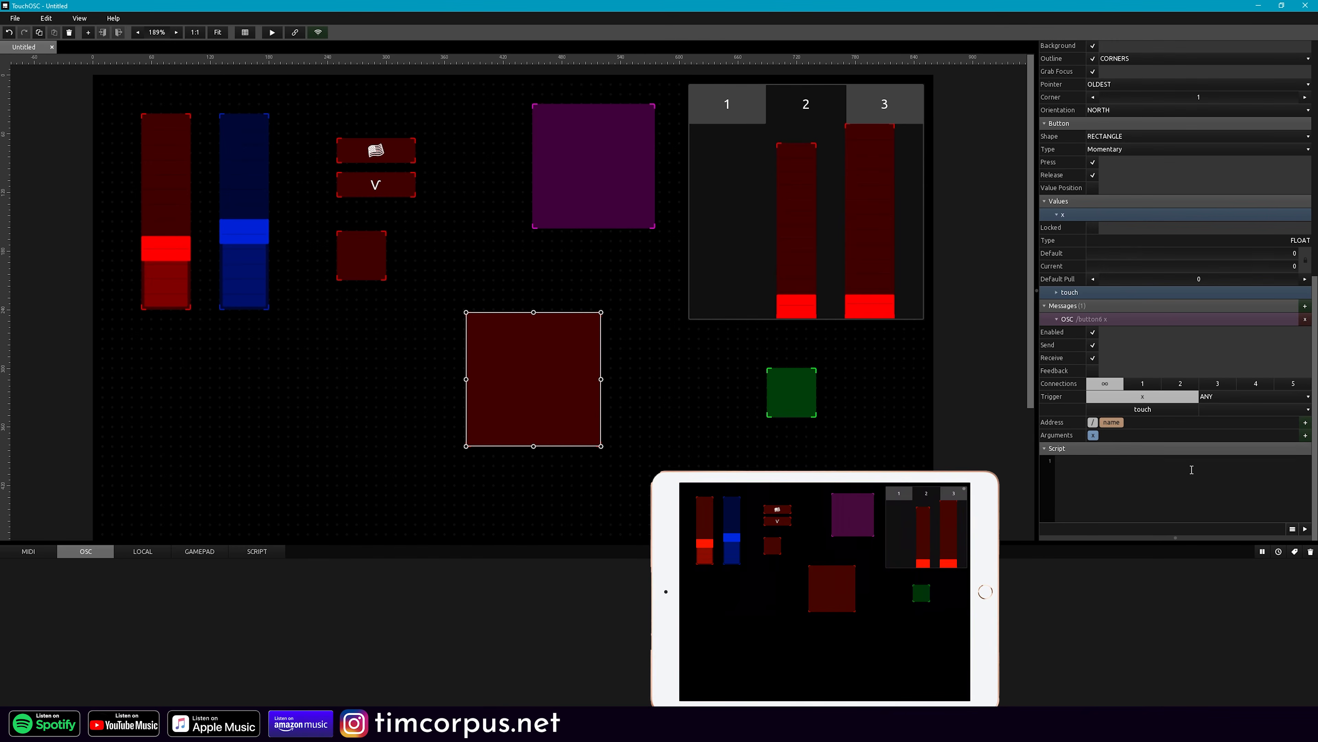
# - Trigger the large button in run mode to check its logged OSC output, and return to the editor
pyautogui.click(274, 32)
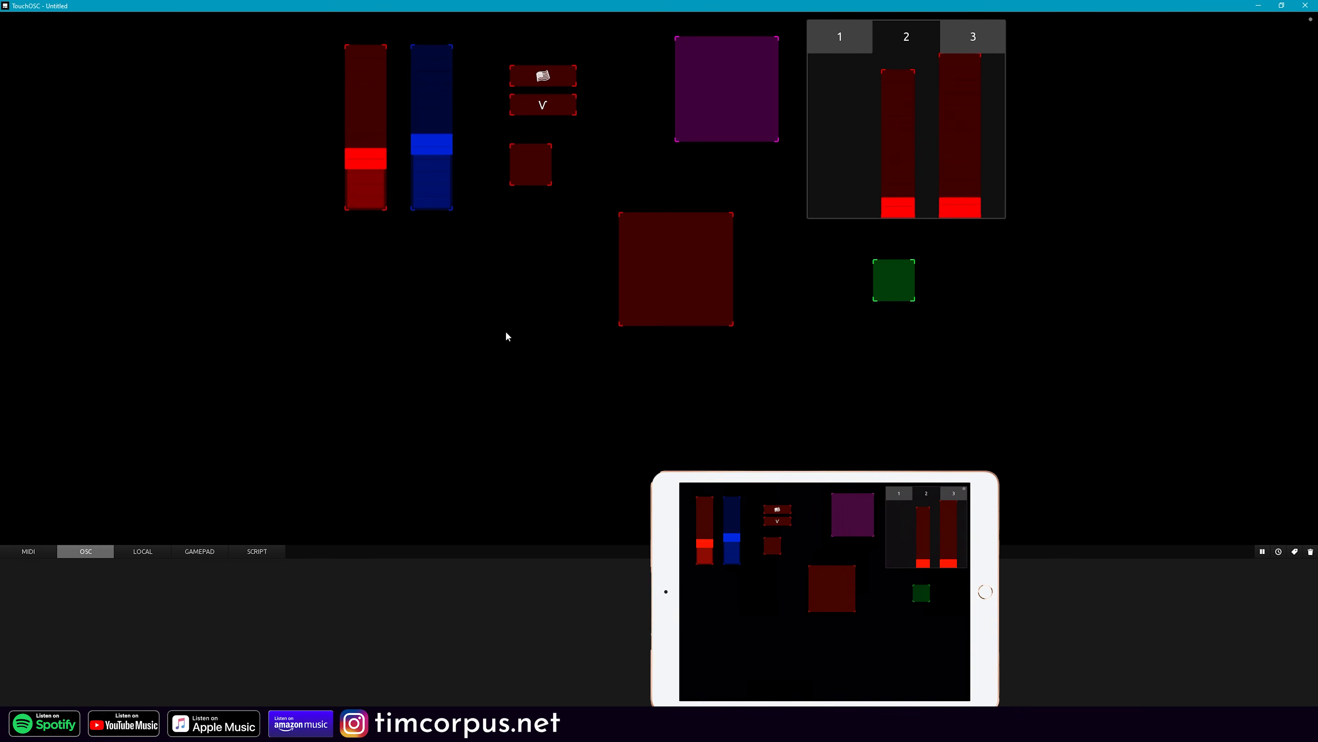
pyautogui.click(660, 249)
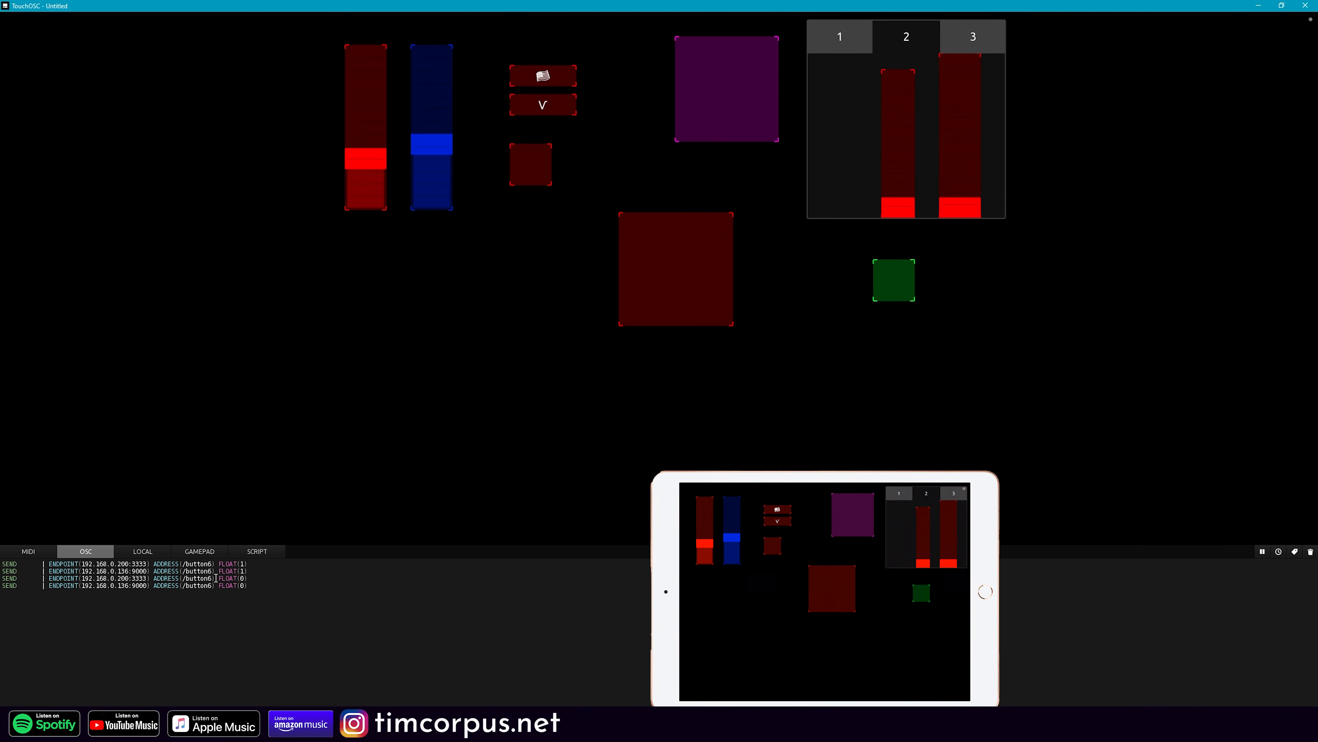
pyautogui.click(1309, 20)
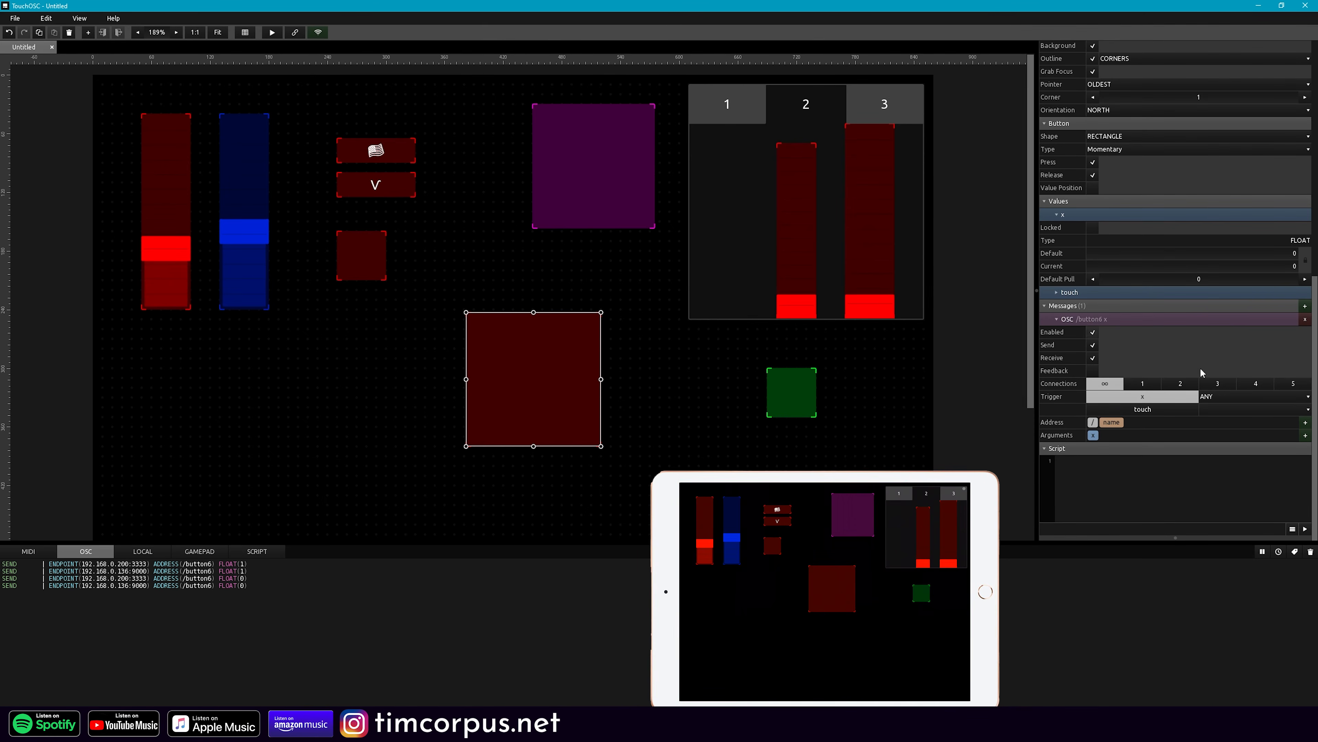
# - Select the name part of the OSC address and rename the large button as "volume"
pyautogui.click(1109, 422)
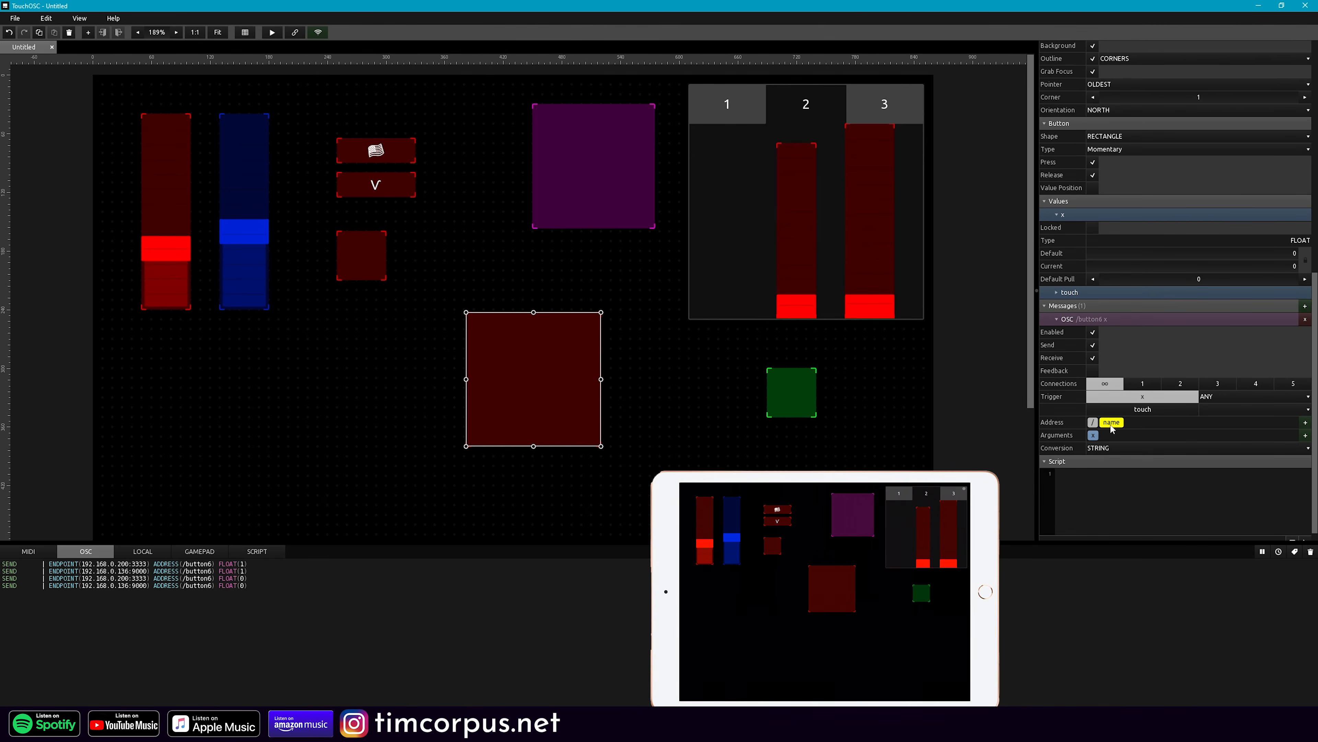
pyautogui.scroll(15, 1109, 470)
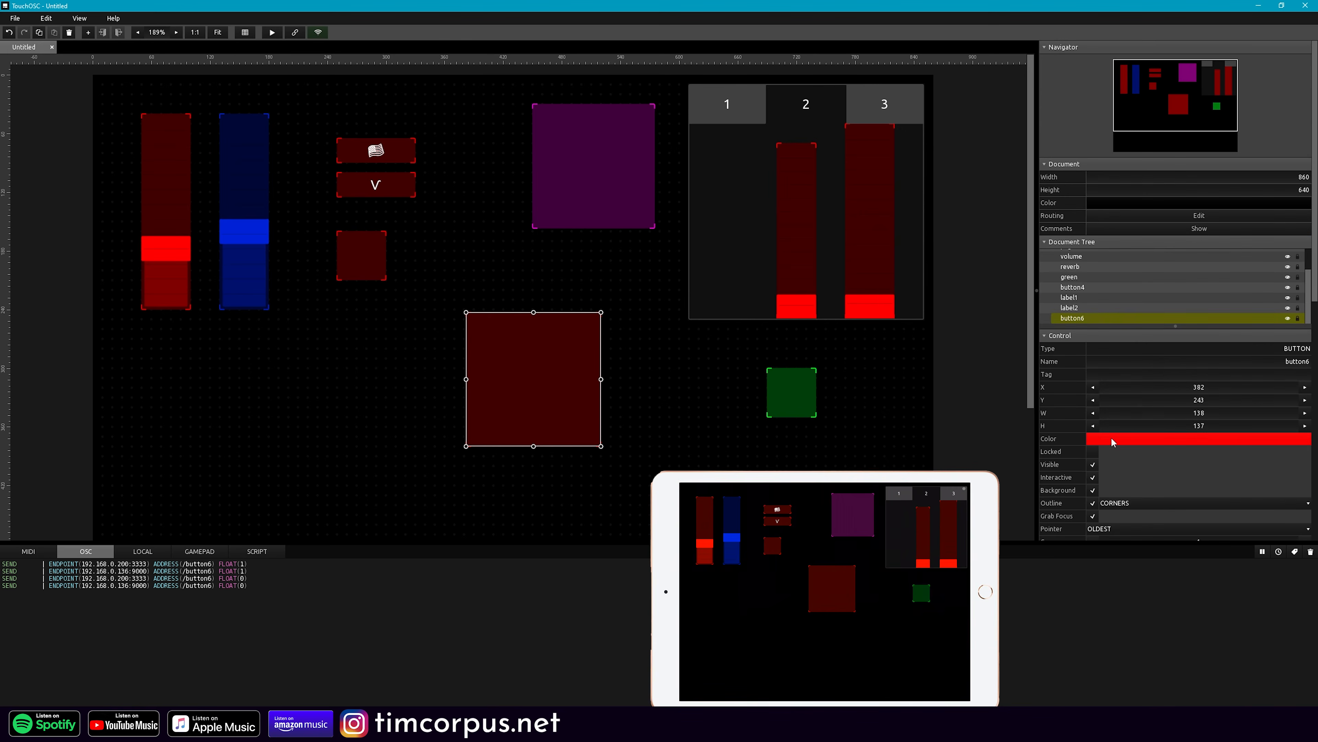
pyautogui.click(1288, 363)
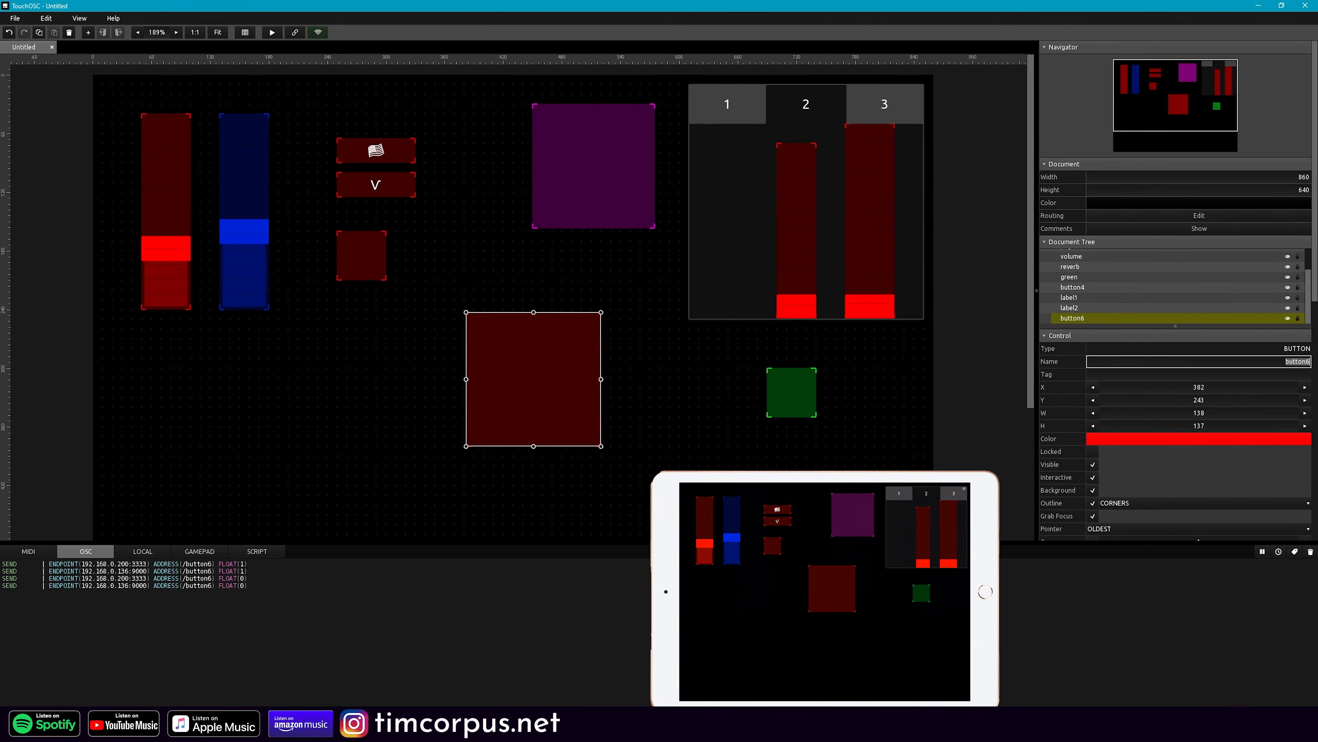
pyautogui.write('volume')
pyautogui.click(891, 418)
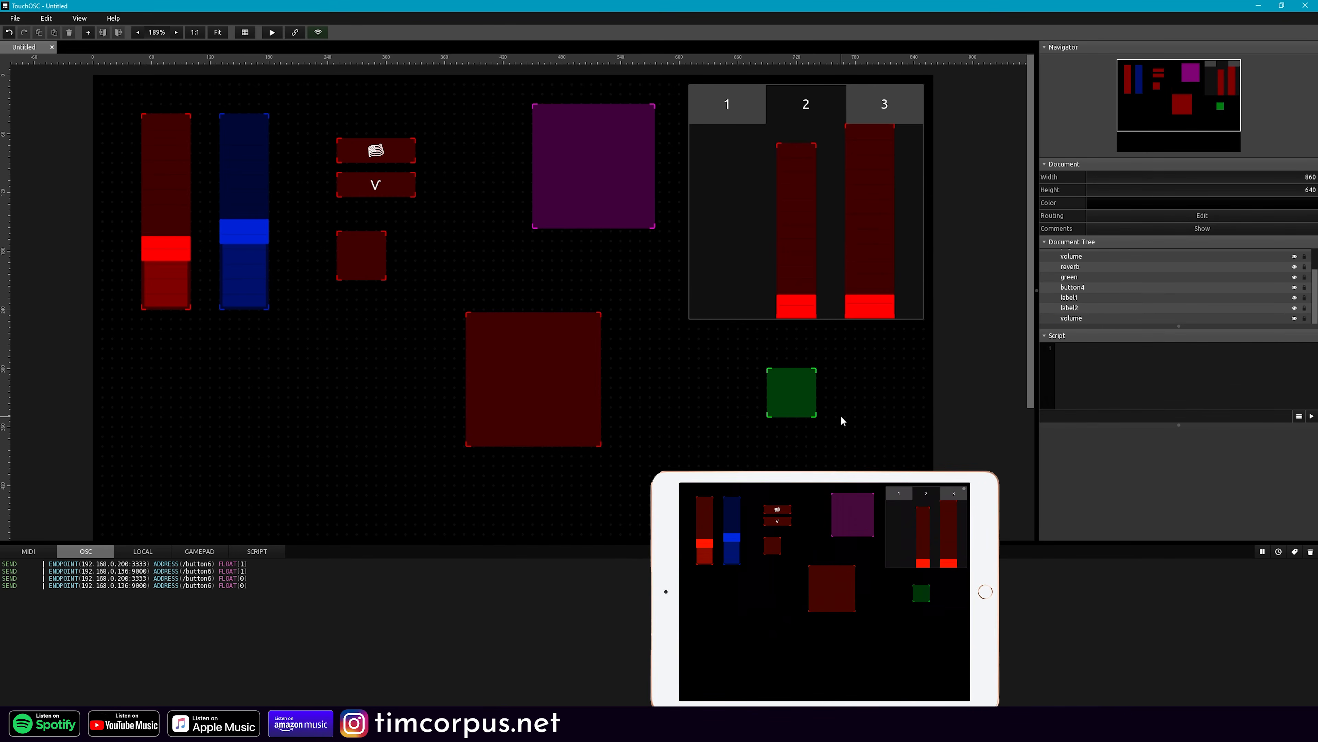
# - Run the layout and trigger the renamed button to check the OSC address it sends, and return to editing
pyautogui.click(272, 32)
pyautogui.click(684, 286)
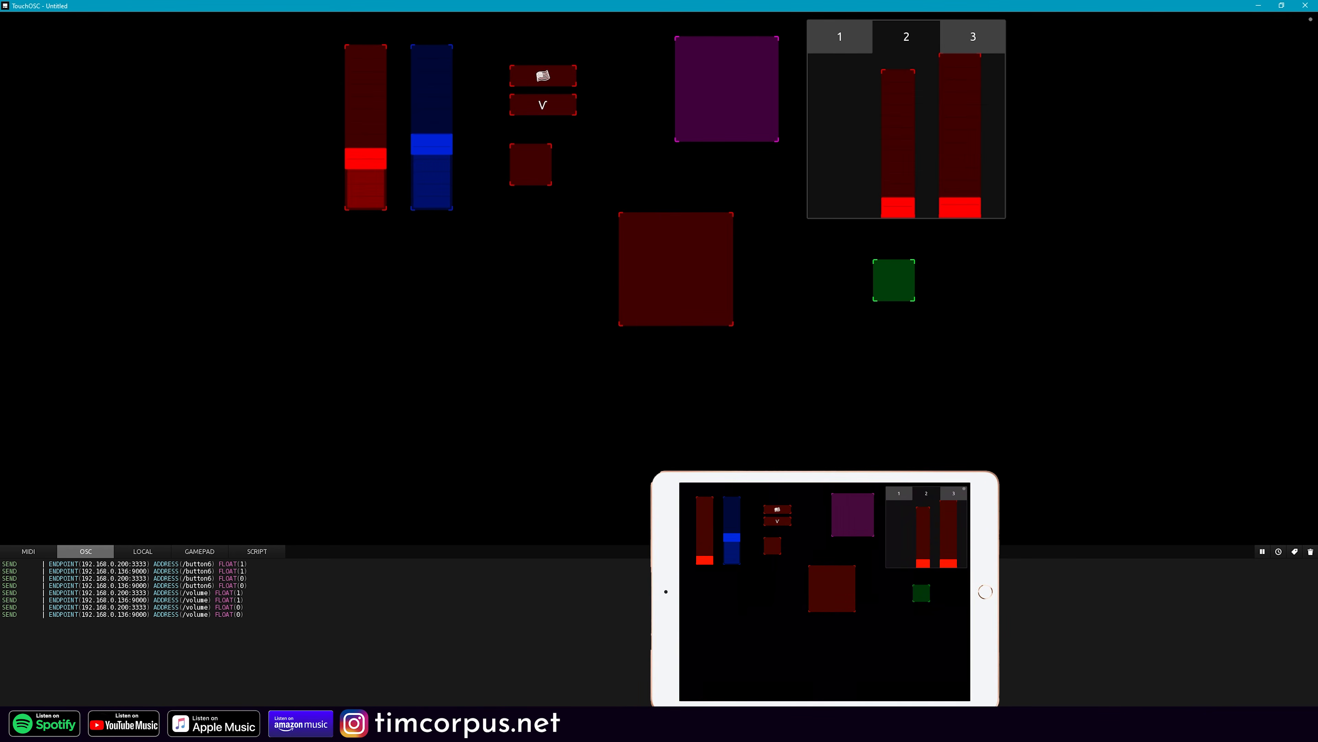
pyautogui.click(1309, 21)
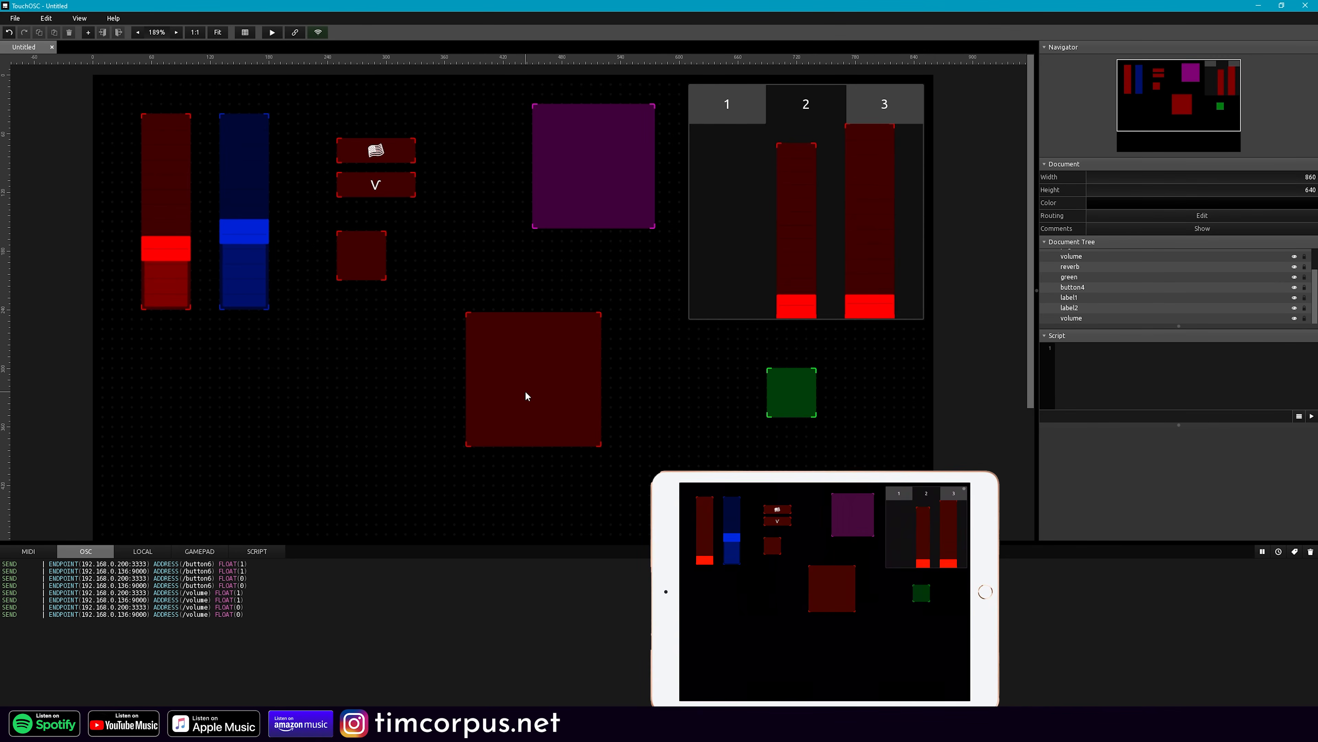
# - Remove the name part from the large button's OSC address and set the address constant to "/volume"
pyautogui.scroll(-2, 526, 396)
pyautogui.click(545, 300)
pyautogui.scroll(-10, 1137, 444)
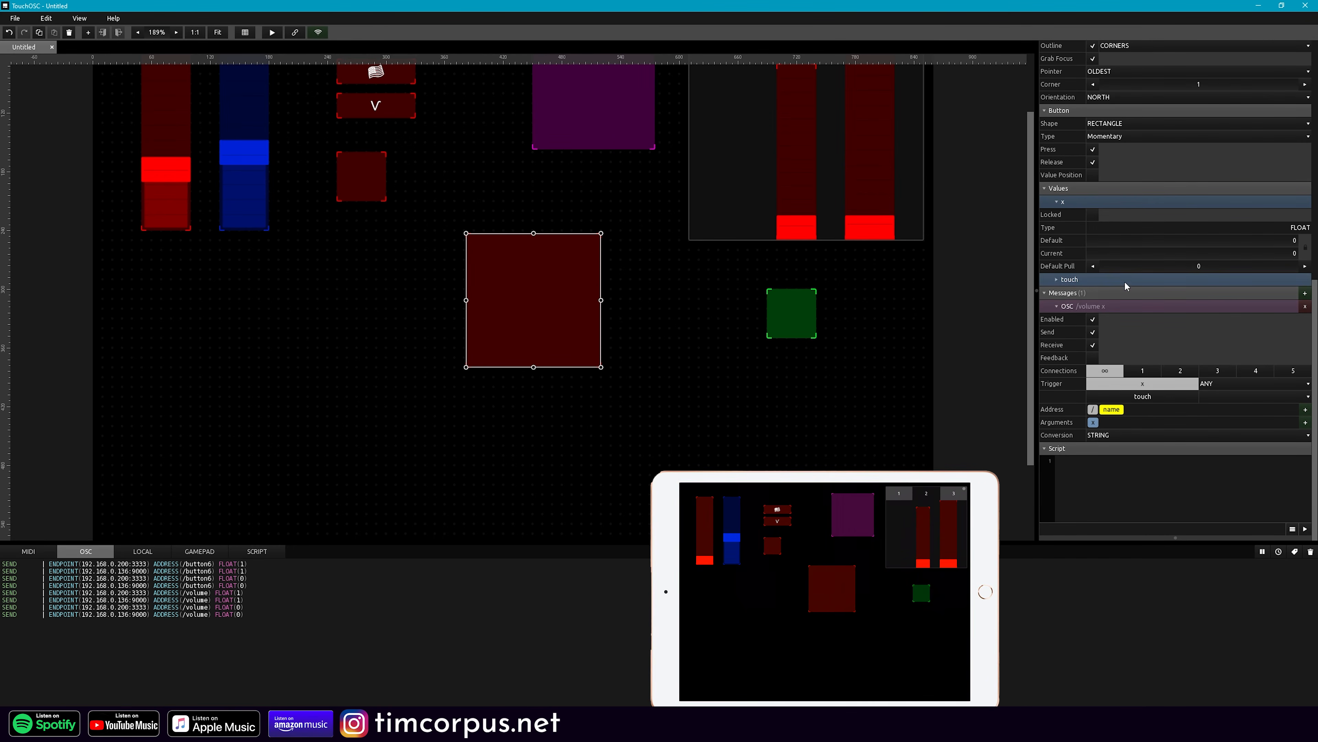
pyautogui.scroll(3, 1203, 259)
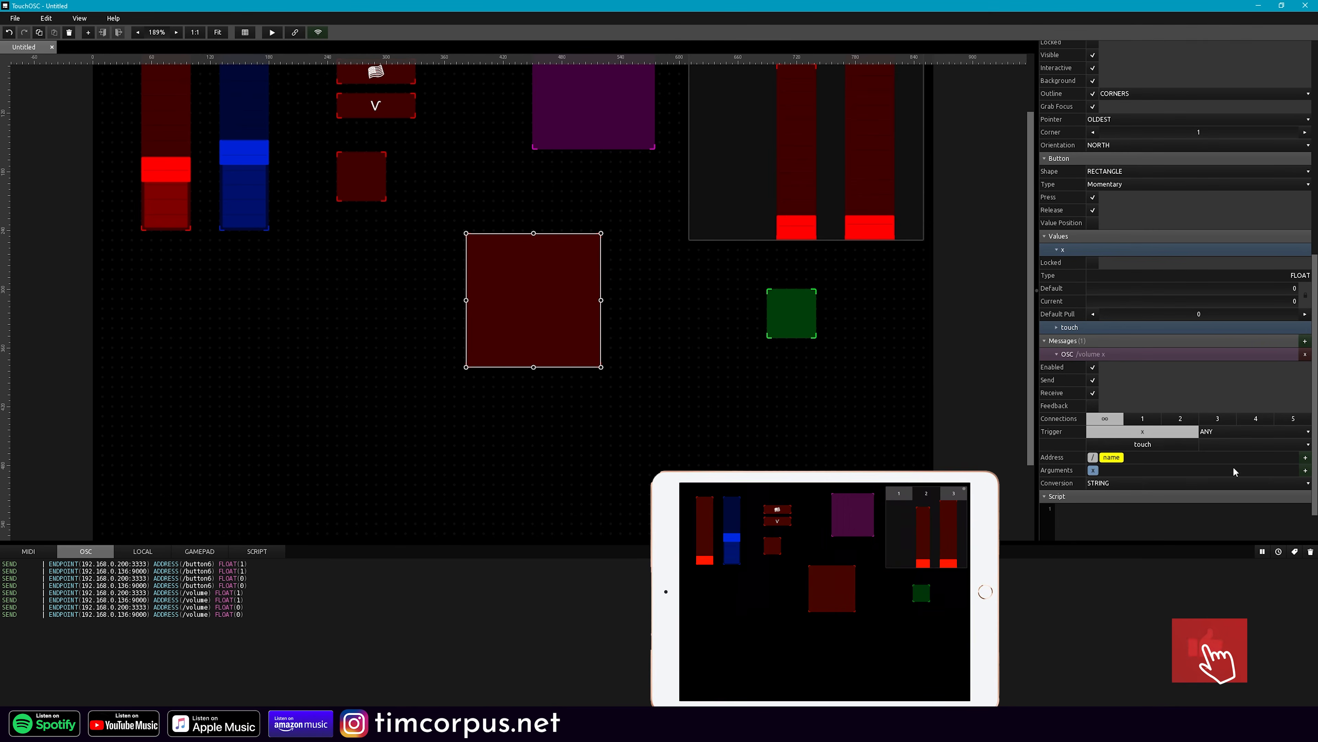
pyautogui.scroll(-2, 1202, 260)
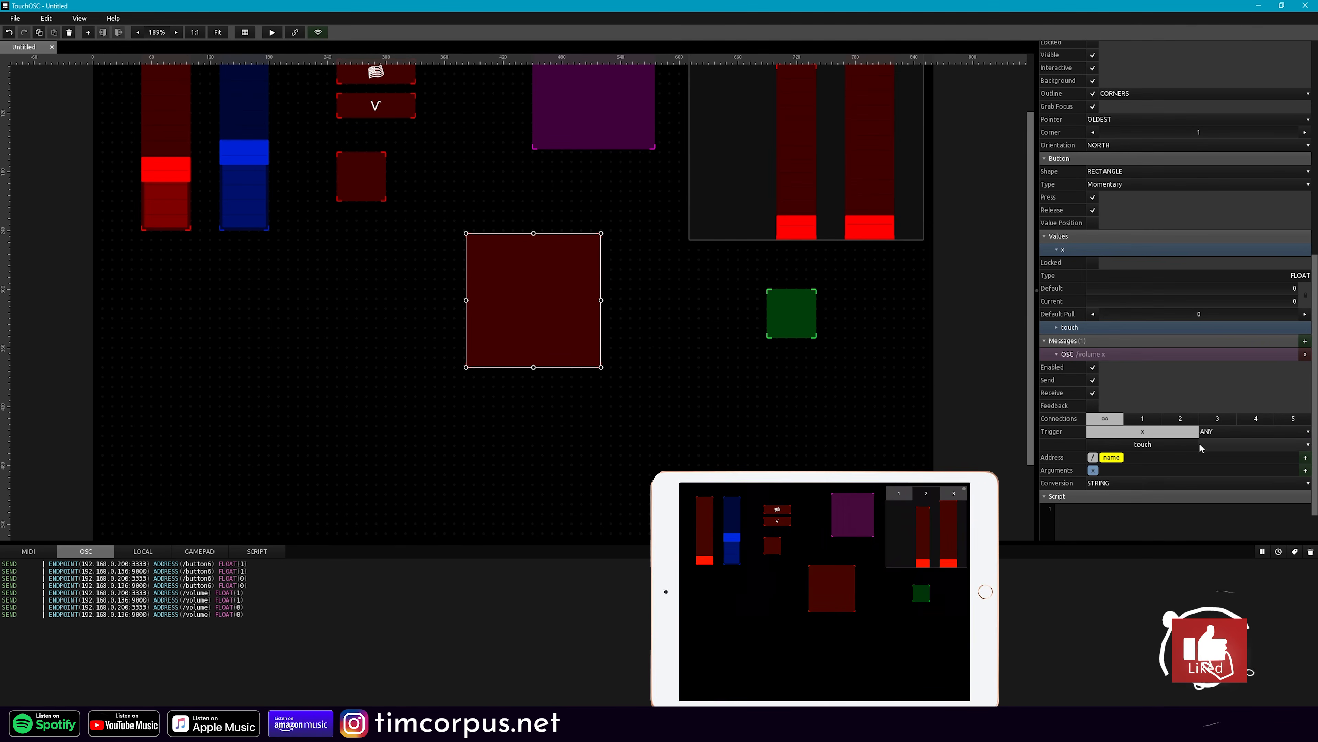
pyautogui.press('Delete')
pyautogui.click(1093, 457)
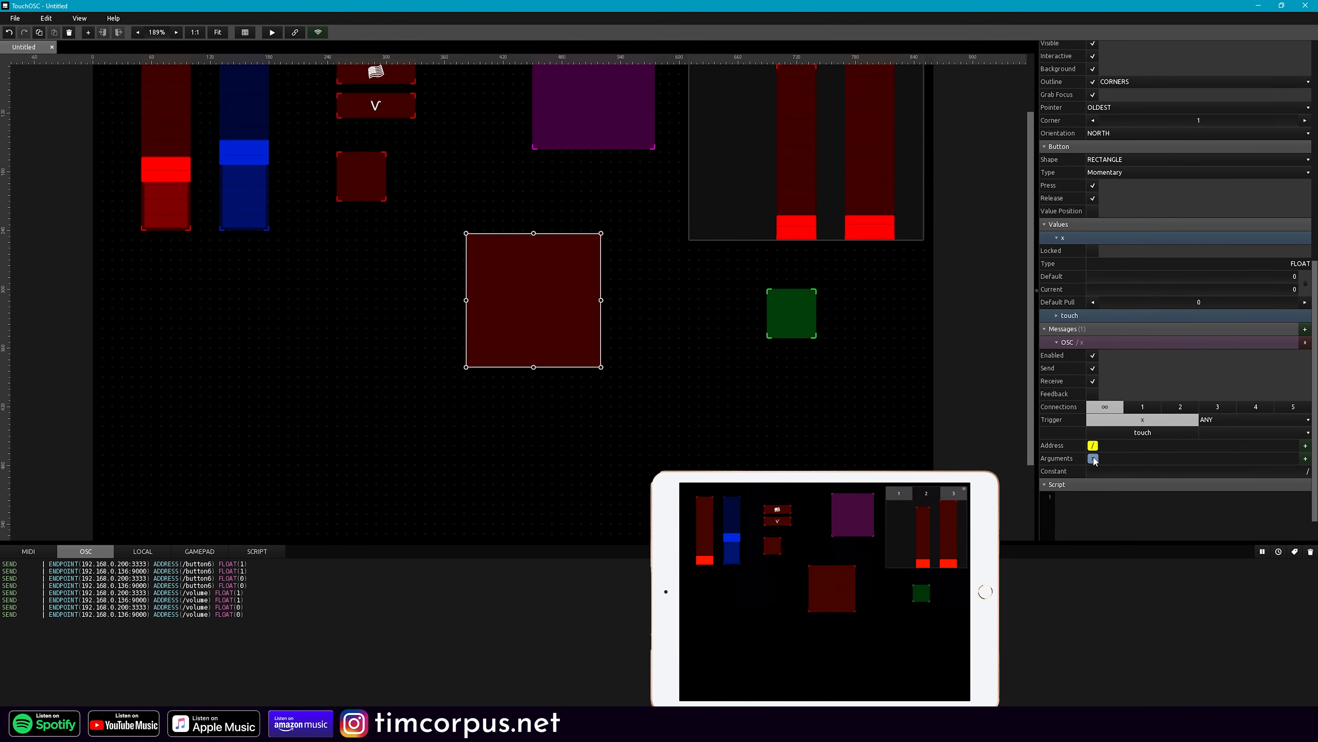
pyautogui.click(1308, 471)
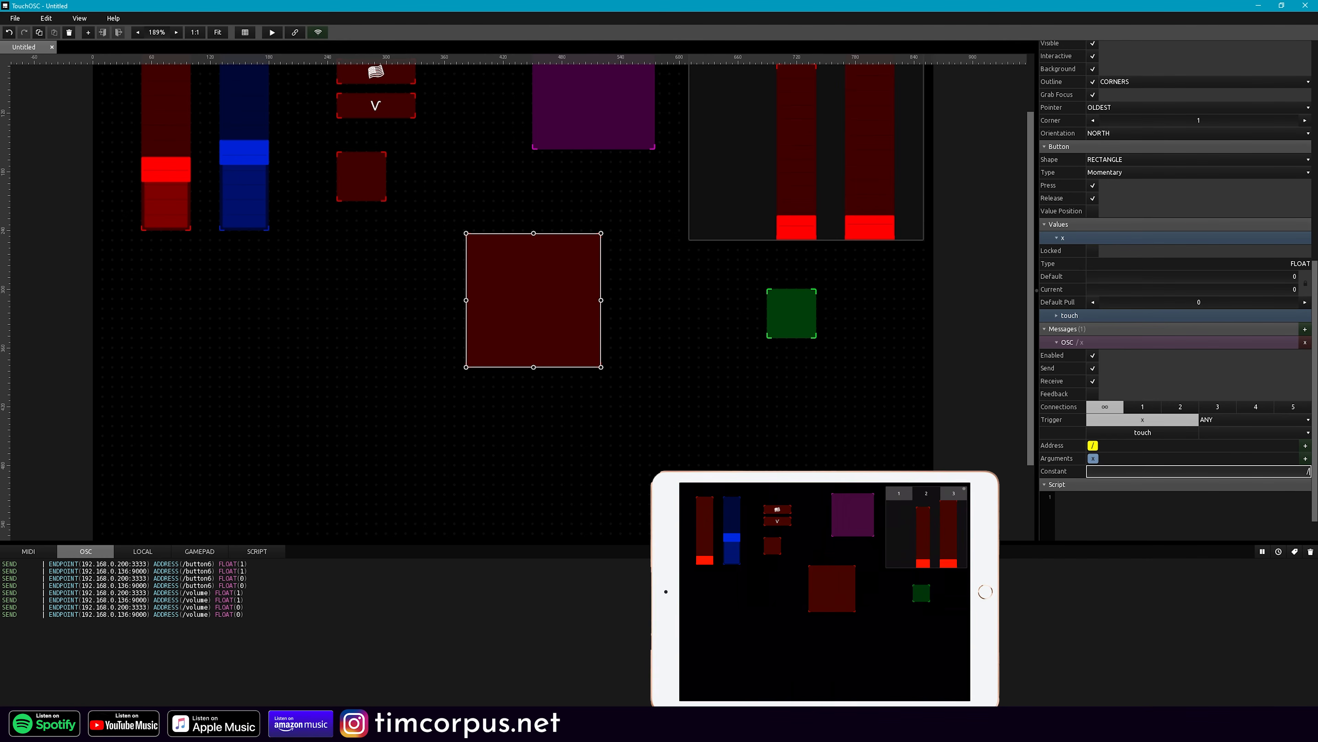
pyautogui.write('volume')
pyautogui.press('Return')
# - Test the large button with its constant OSC address in run mode, and return to the editor
pyautogui.click(272, 32)
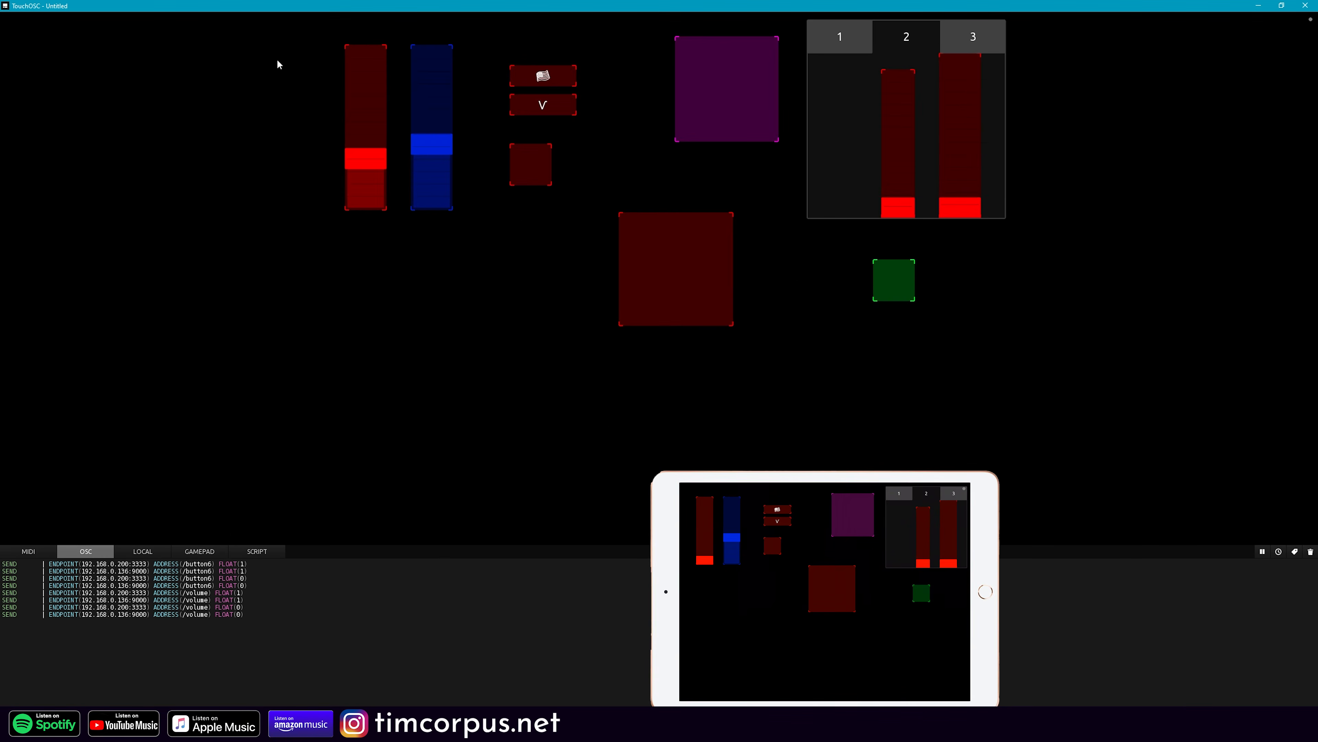
pyautogui.click(705, 294)
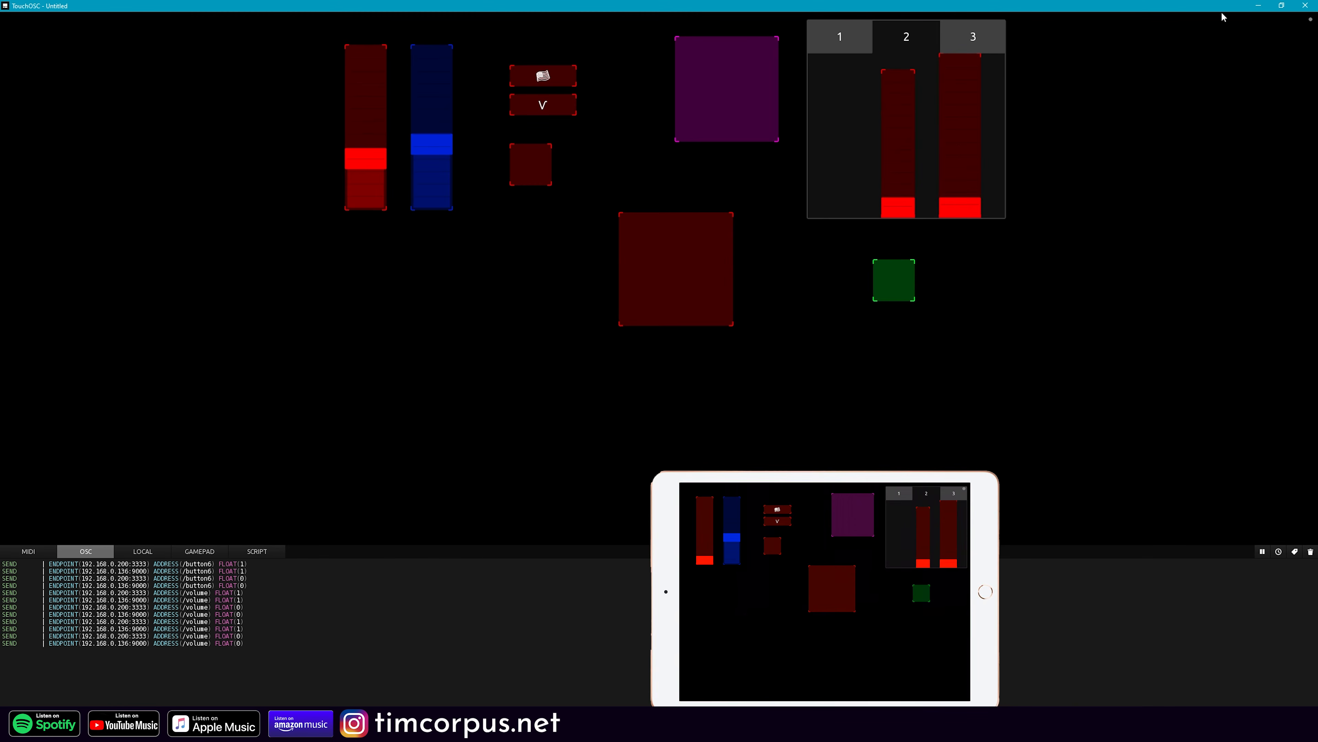
pyautogui.click(1311, 19)
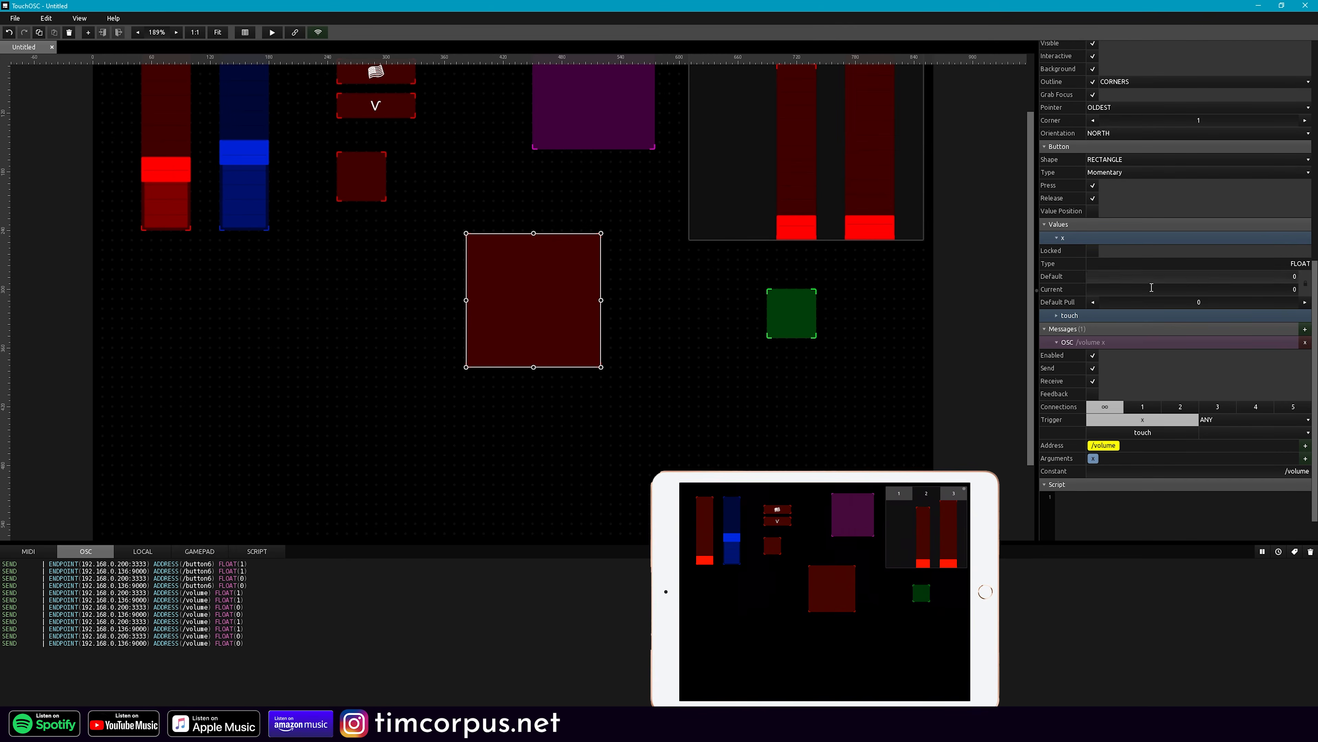
# - Rename the large button as "volume track 1" and check its OSC output in run mode
pyautogui.scroll(7, 1220, 296)
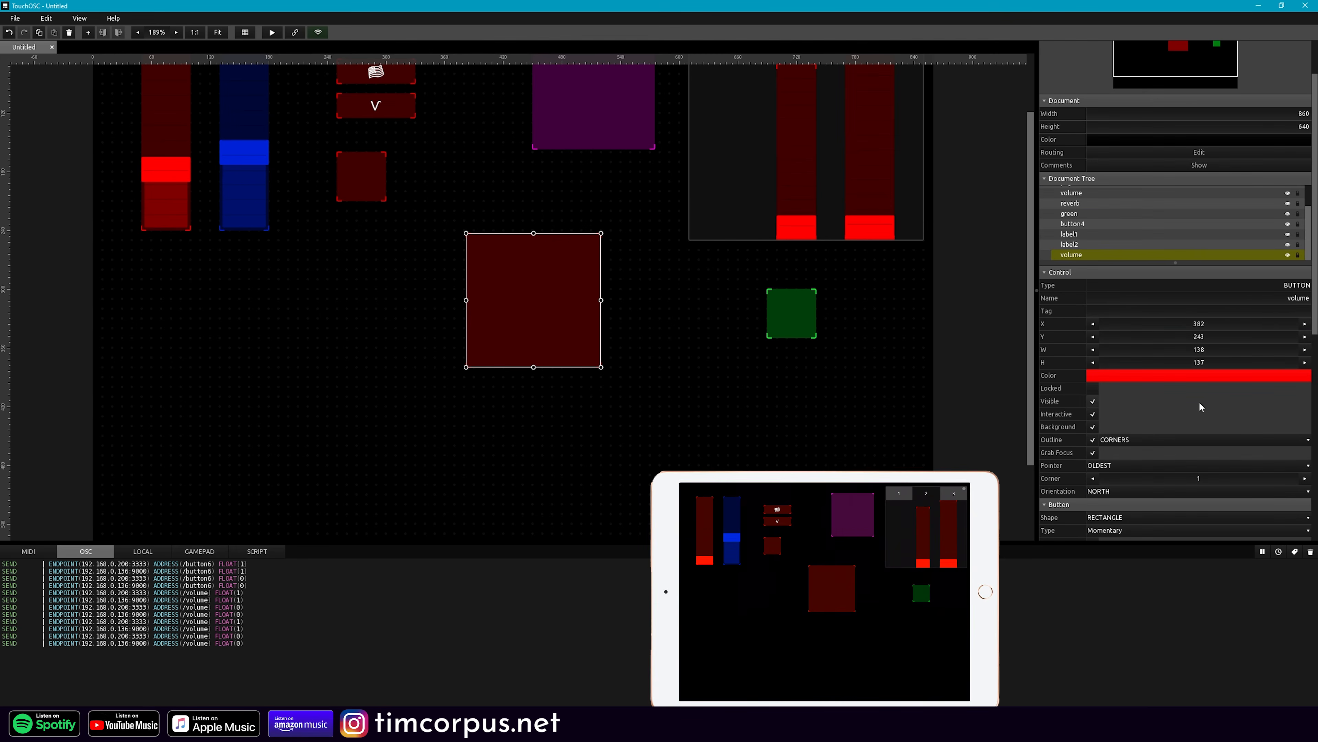
pyautogui.click(1307, 297)
pyautogui.write('track 1')
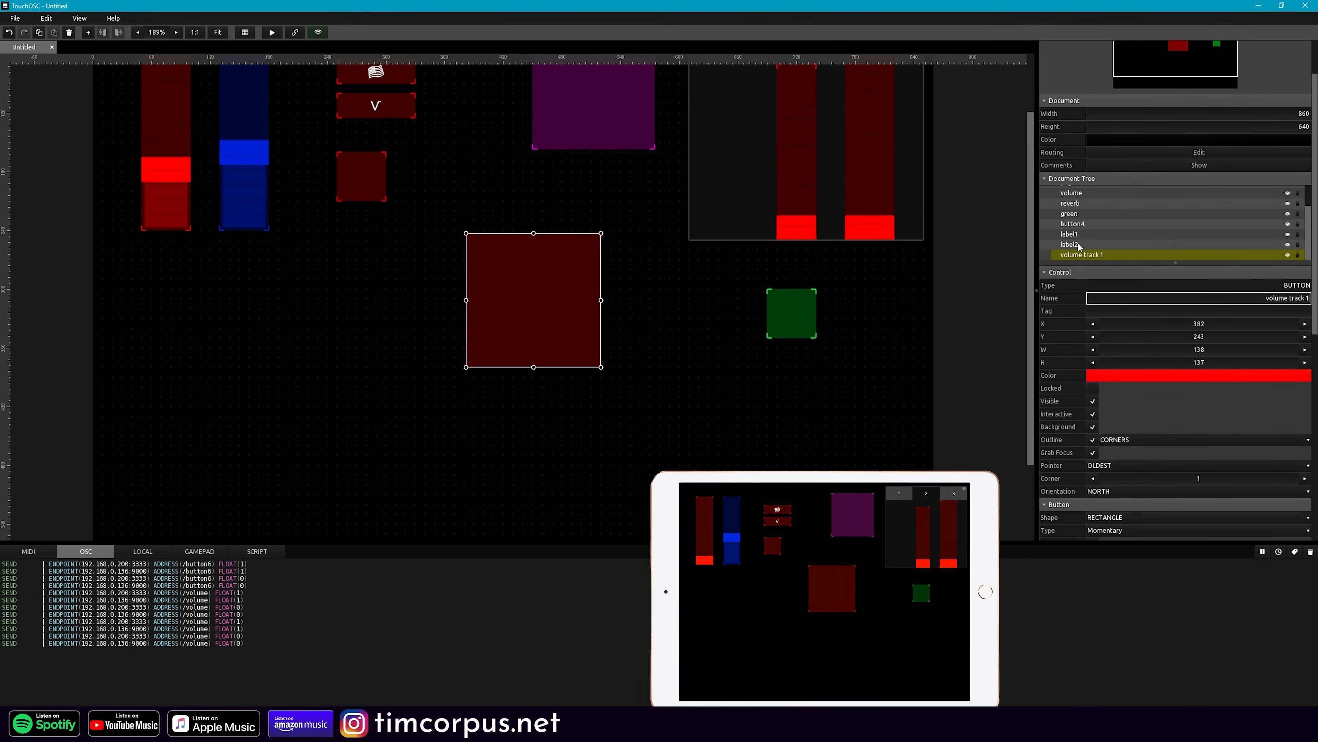
pyautogui.click(943, 407)
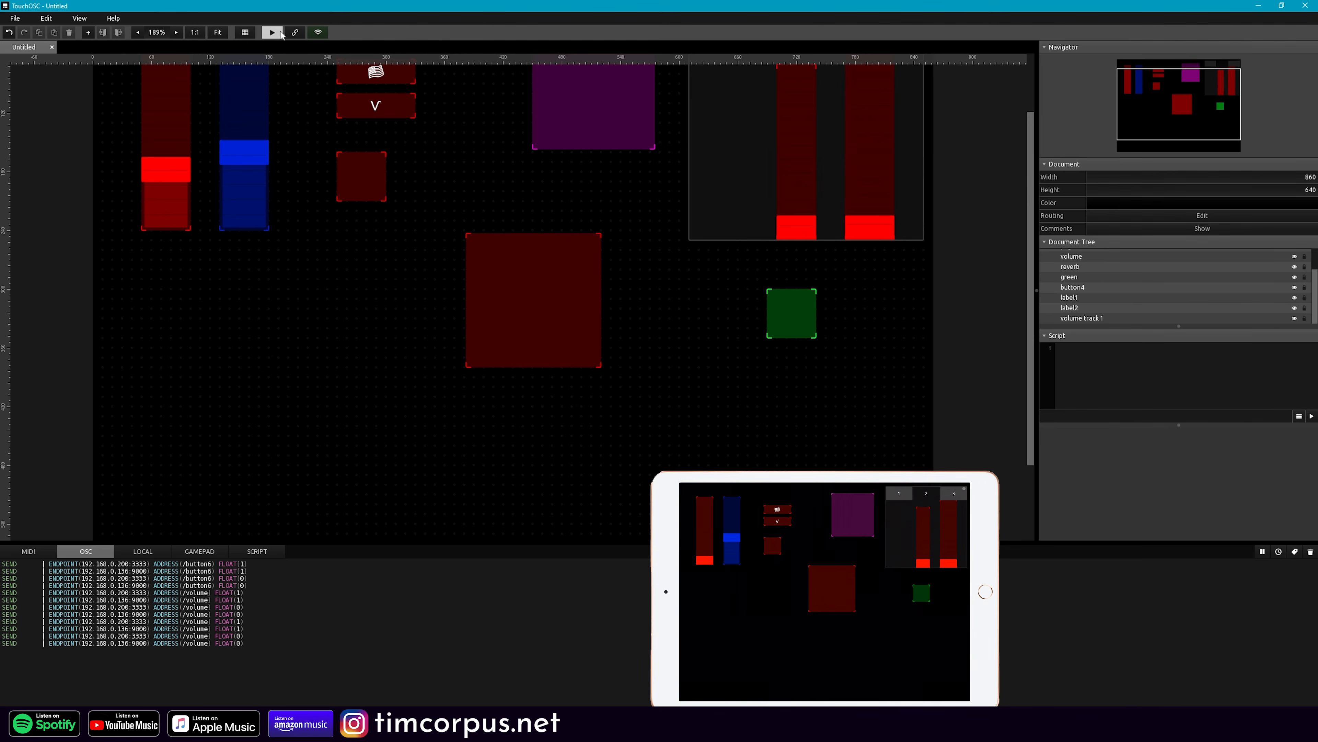
pyautogui.click(272, 33)
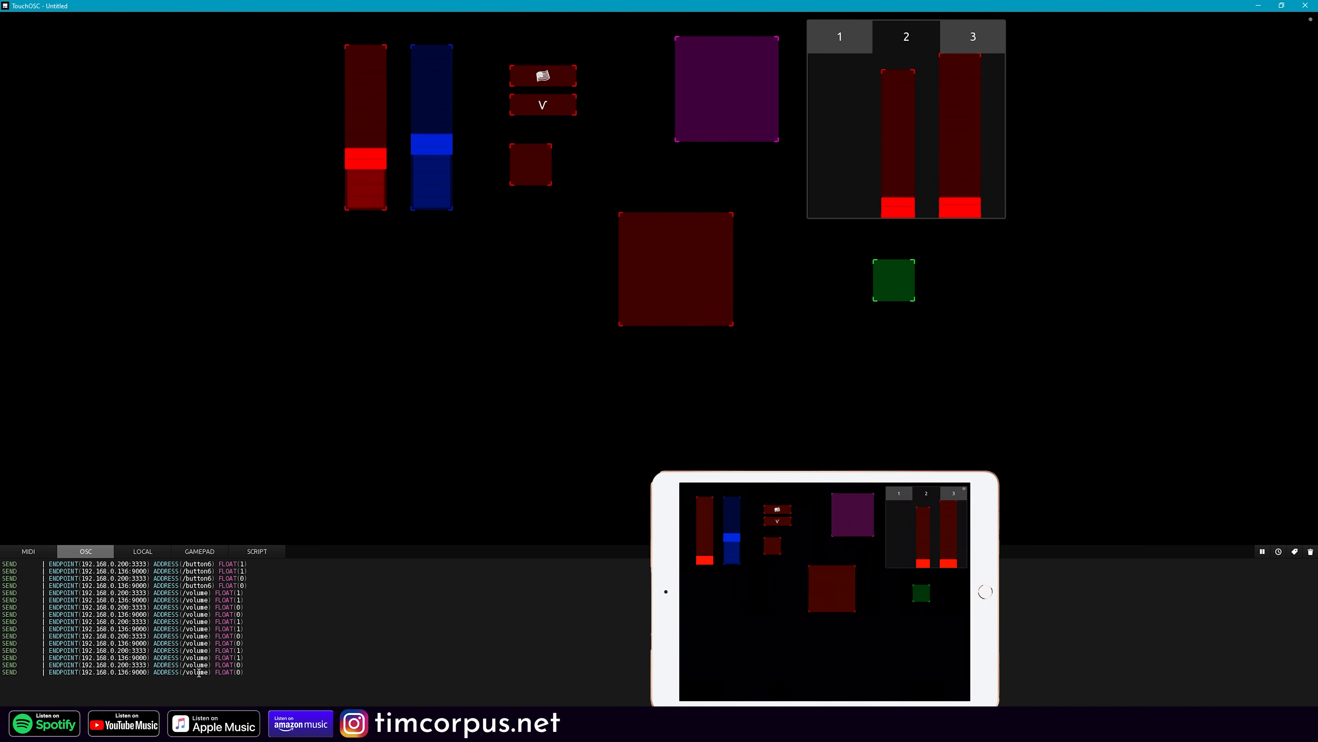
pyautogui.click(1311, 20)
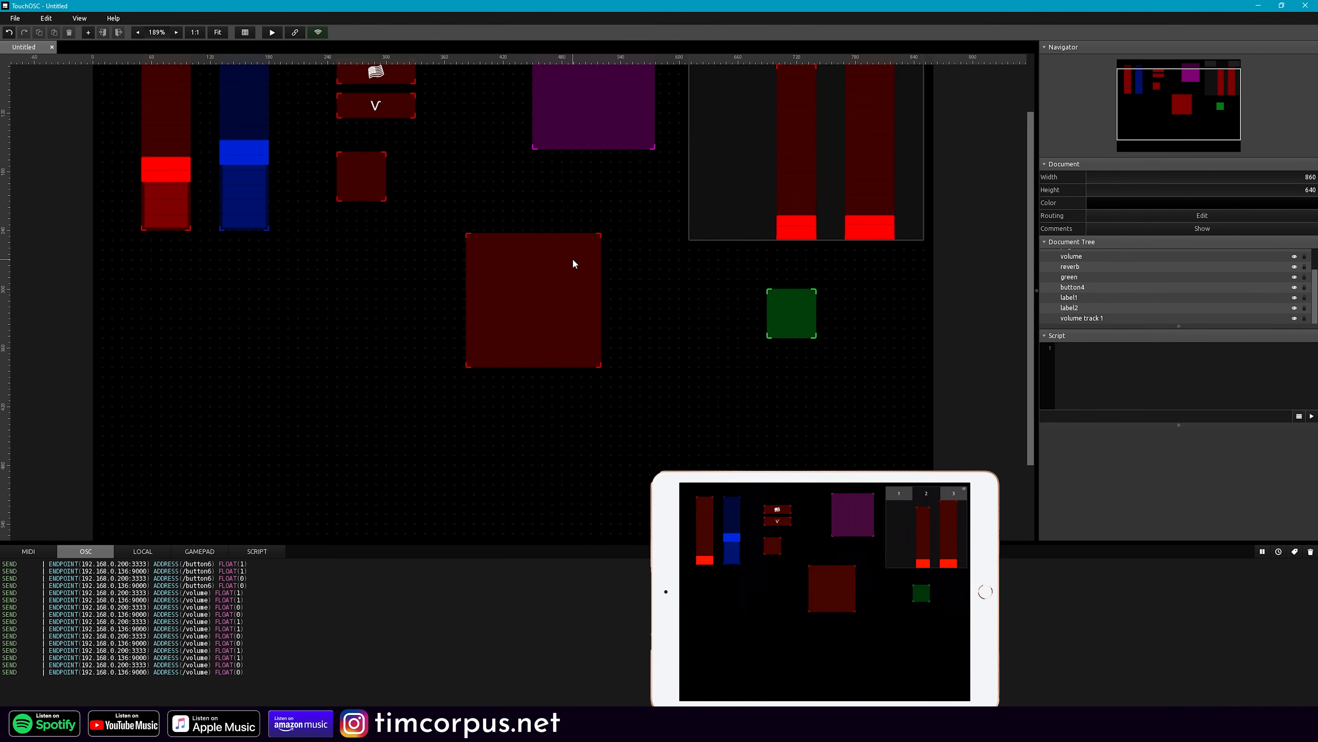
# - Move the large red button to about X 312, Y 173 and the blue reverb fader to X 220, Y 240
pyautogui.click(553, 286)
pyautogui.moveTo(553, 286); pyautogui.dragTo(485, 216)
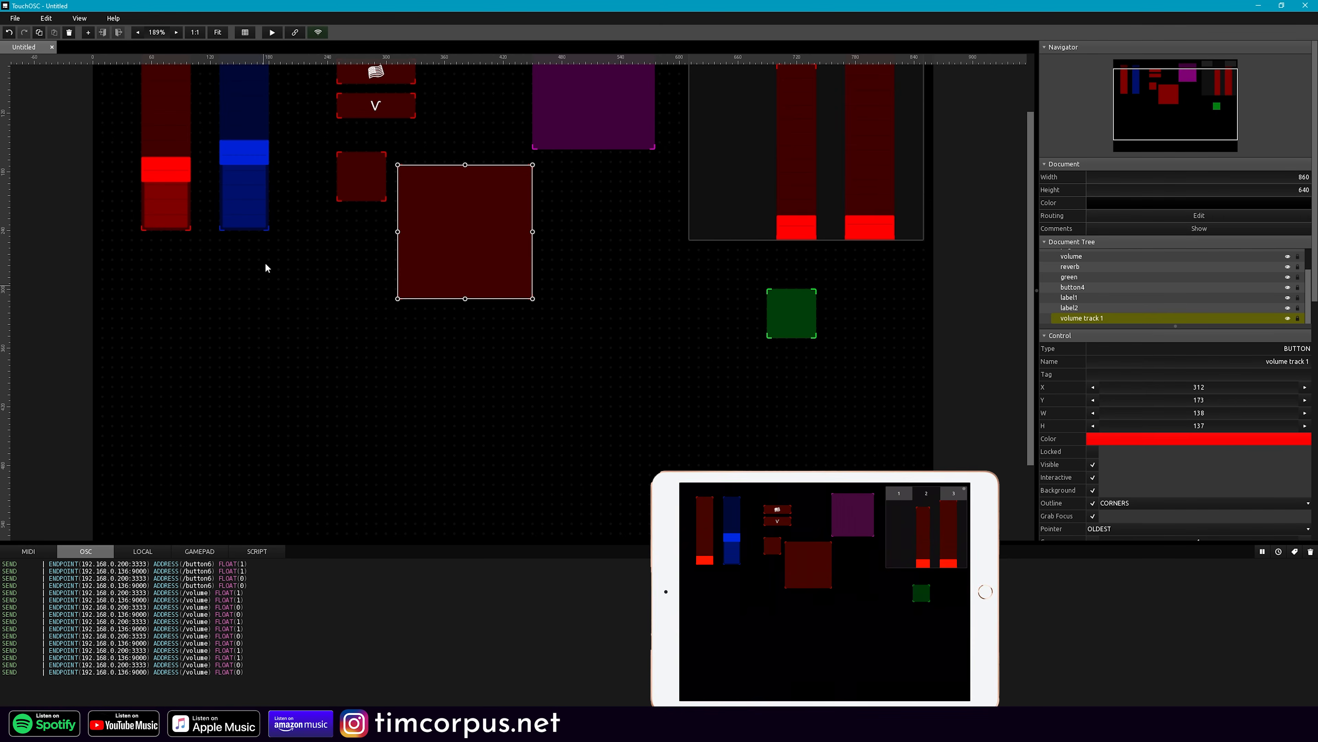
pyautogui.moveTo(244, 186); pyautogui.dragTo(327, 357)
# - Hide the log and enlarge the blue reverb fader to W 140, H 350 with its X at 130
pyautogui.click(79, 18)
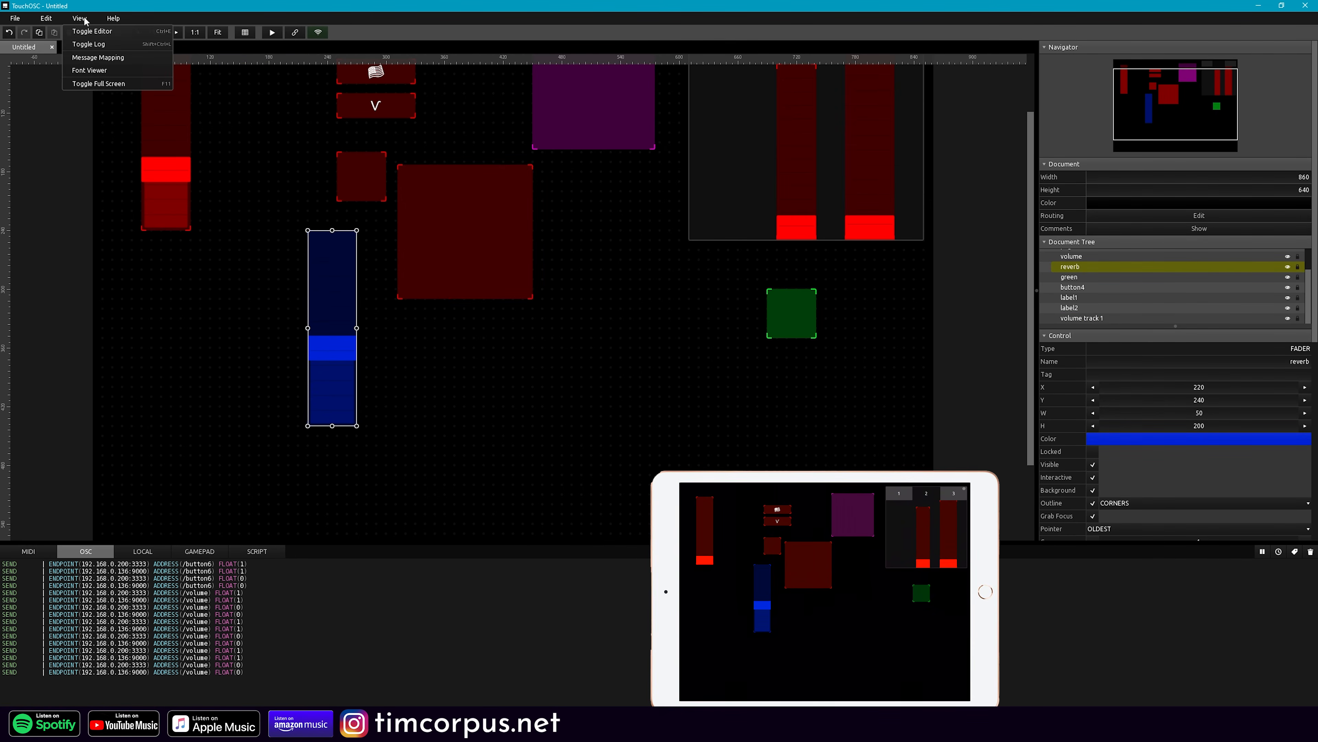
pyautogui.click(102, 45)
pyautogui.scroll(-3, 1108, 446)
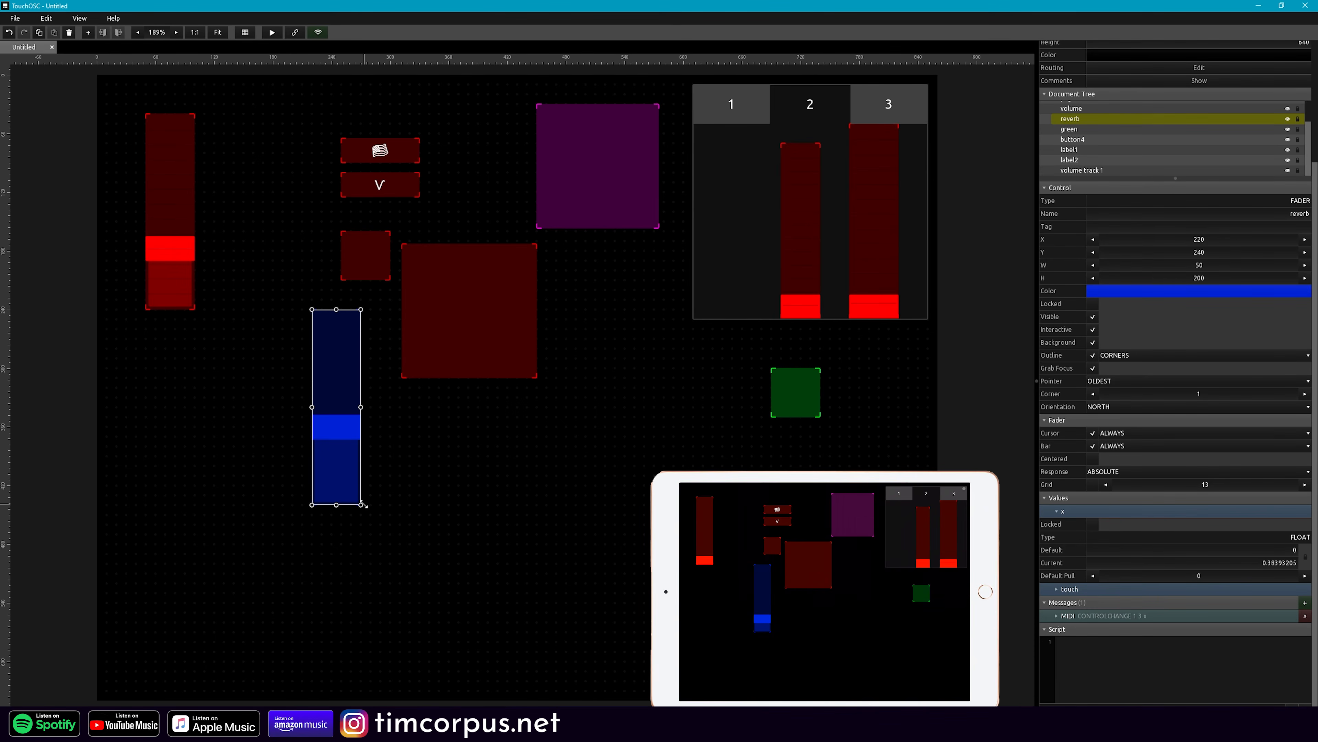
pyautogui.moveTo(311, 507); pyautogui.dragTo(223, 652)
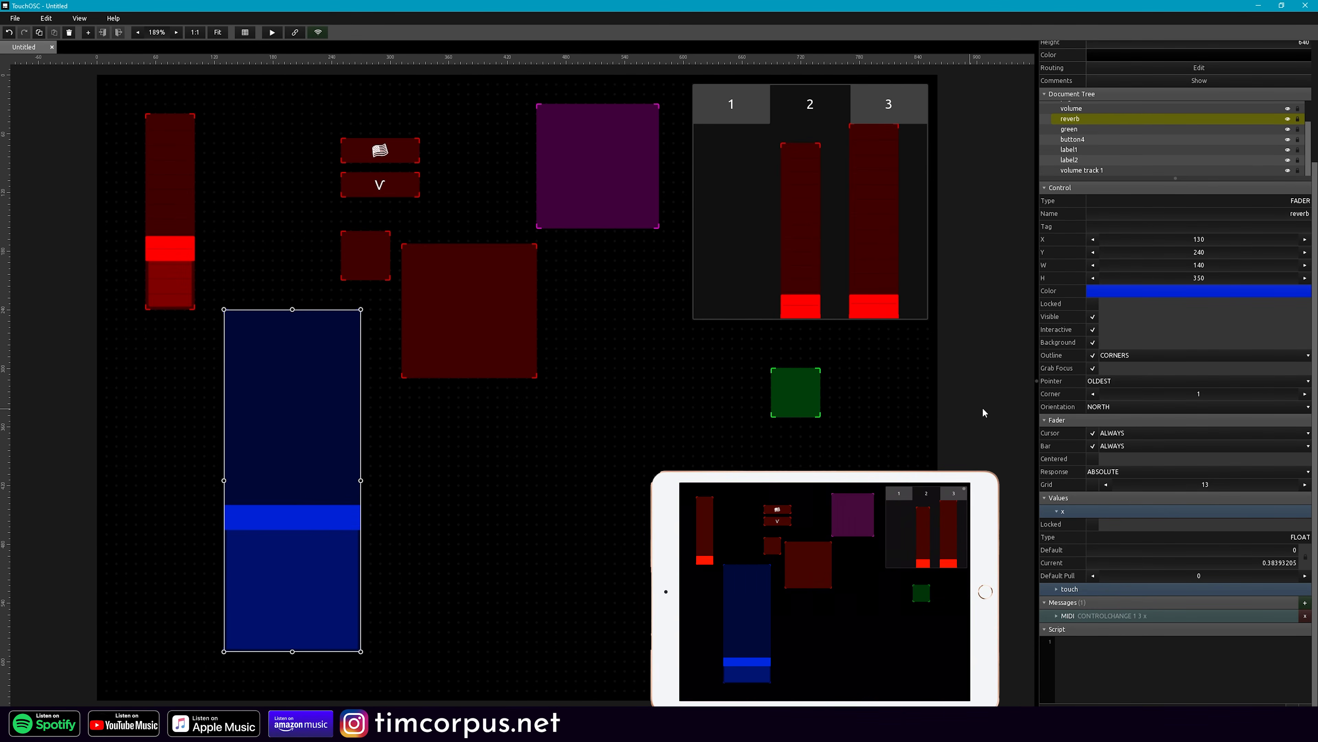
# - Hide the blue reverb fader's cursor and show it again, then hide the fader's bar
pyautogui.click(1093, 433)
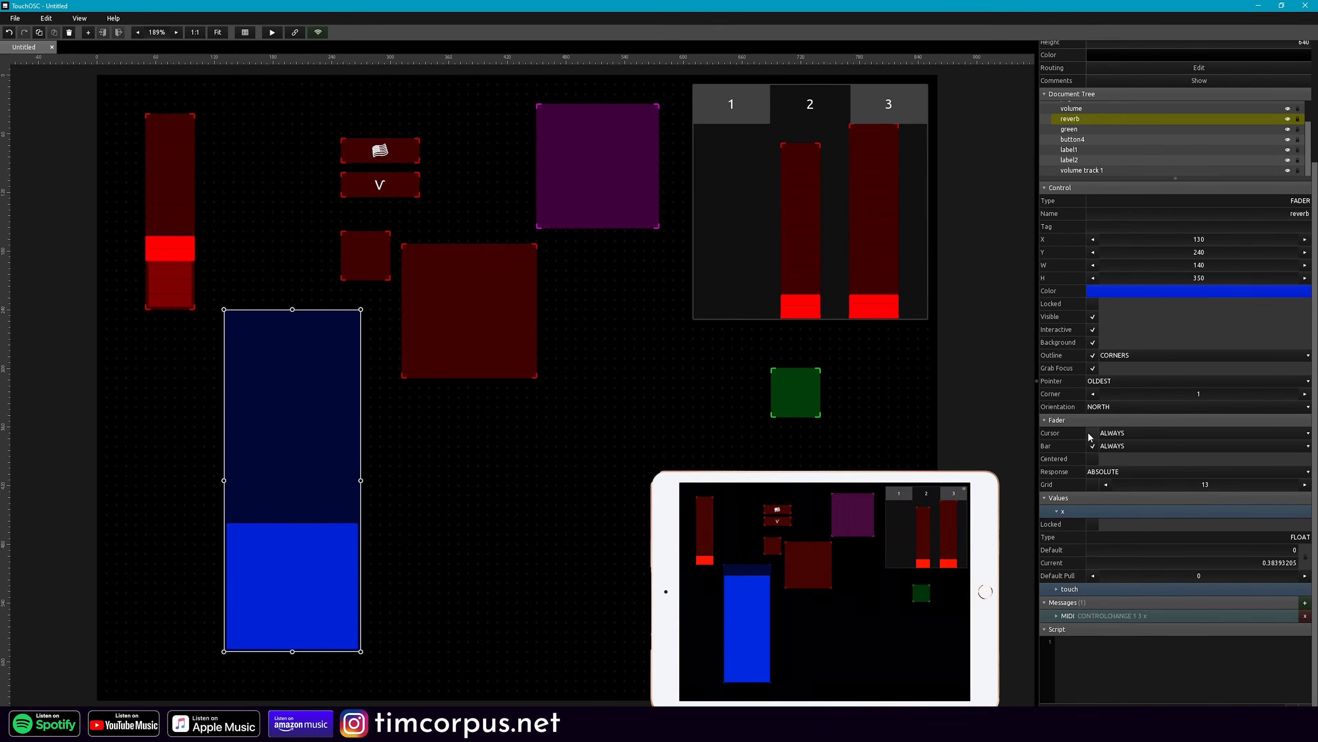
pyautogui.click(1093, 433)
pyautogui.click(1093, 446)
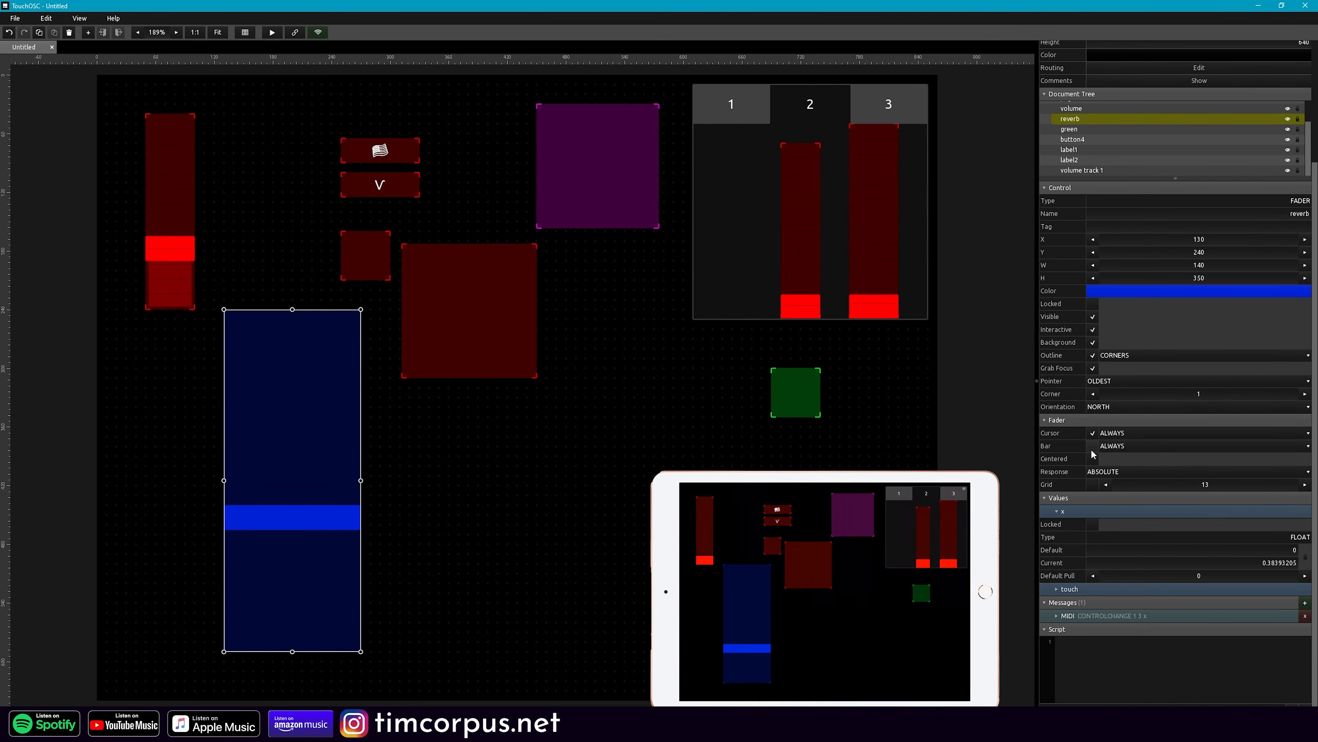
# - Set the reverb fader's cursor display to ACTIVE and show its bar with the ALWAYS option
pyautogui.click(1141, 443)
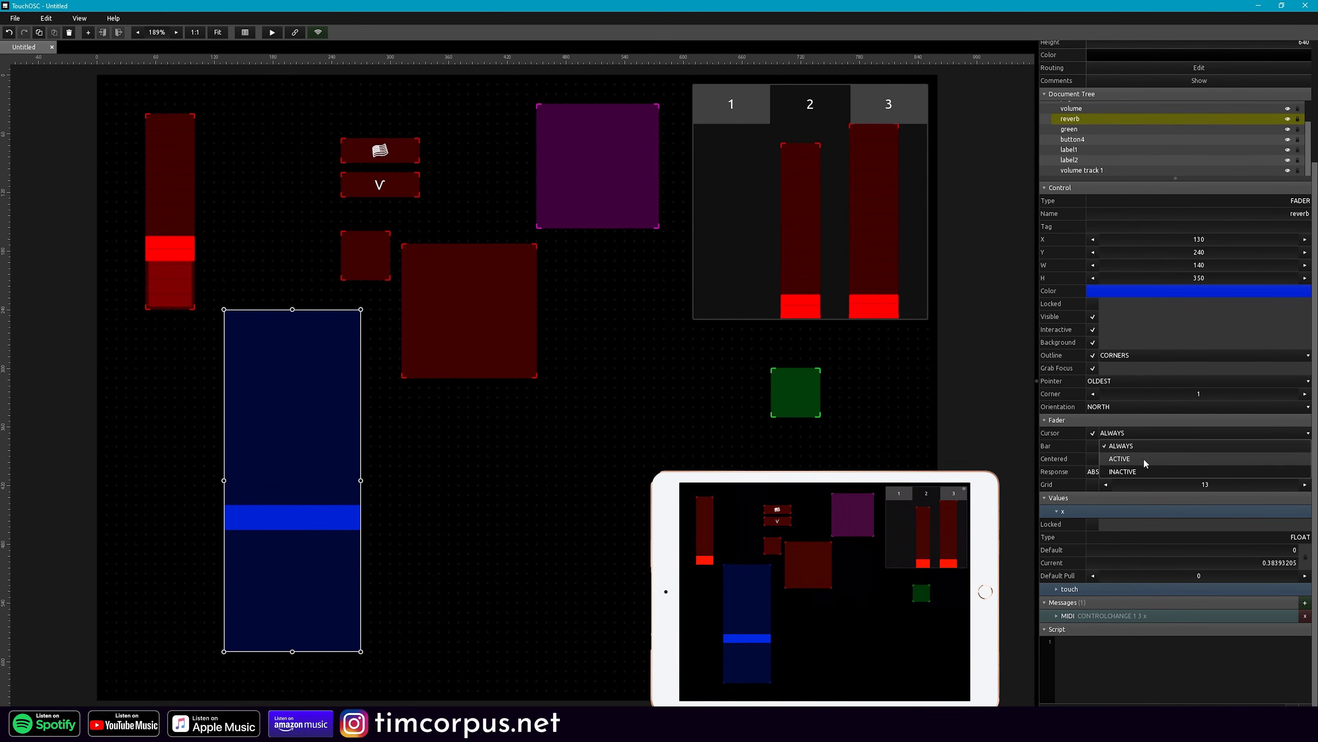
pyautogui.click(1144, 436)
pyautogui.click(1141, 448)
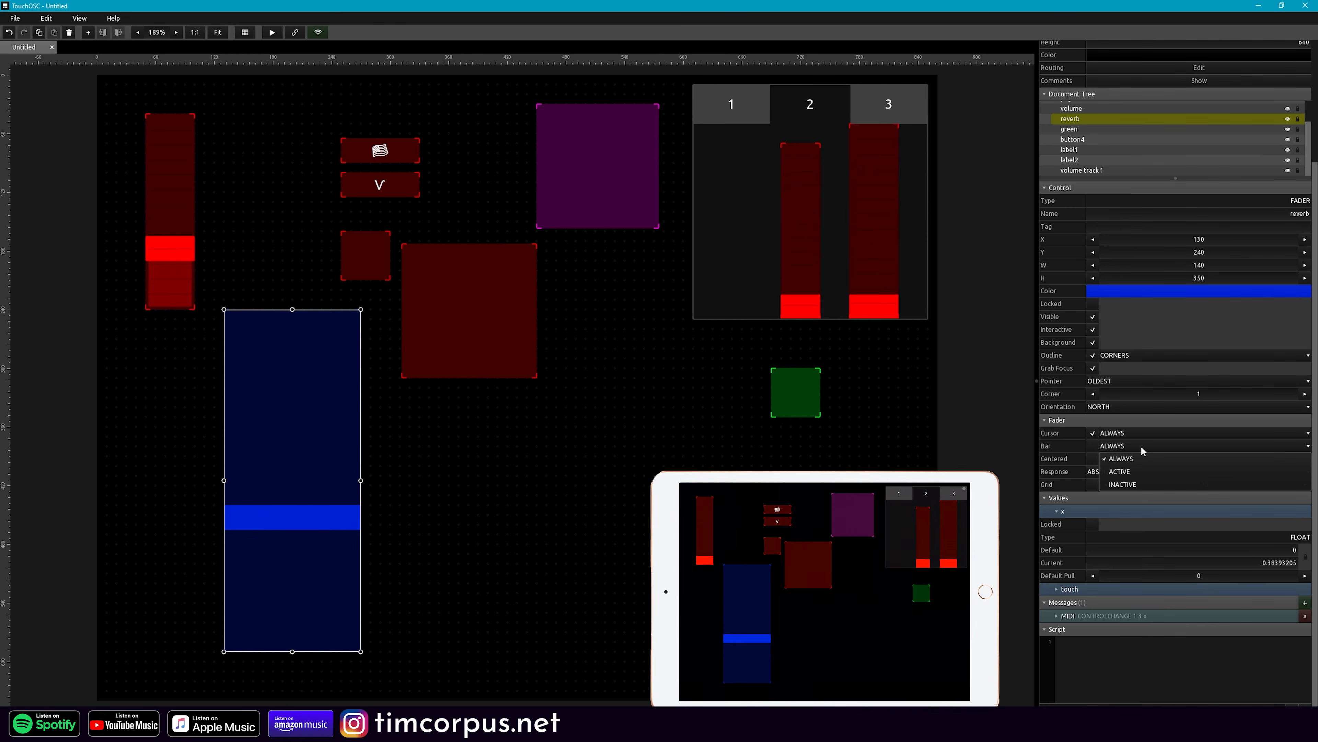
pyautogui.click(1141, 445)
pyautogui.click(1144, 448)
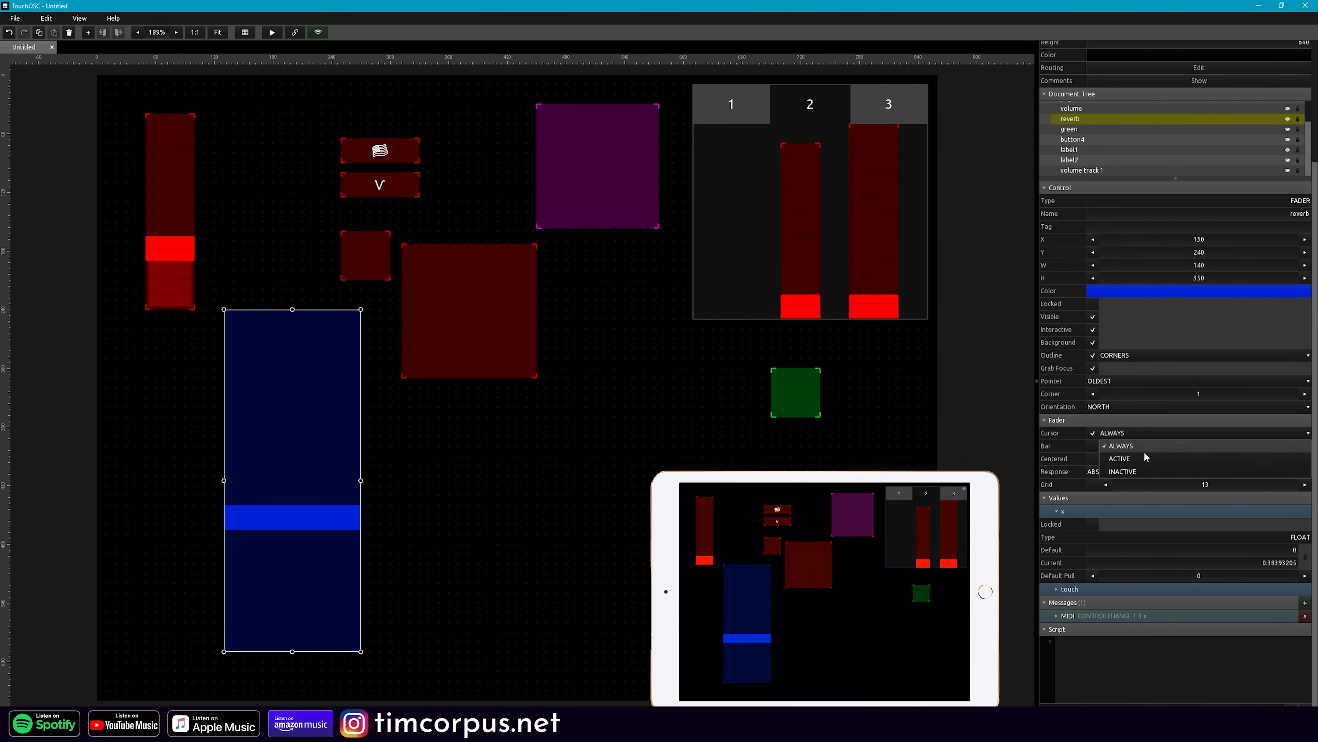
pyautogui.click(1144, 457)
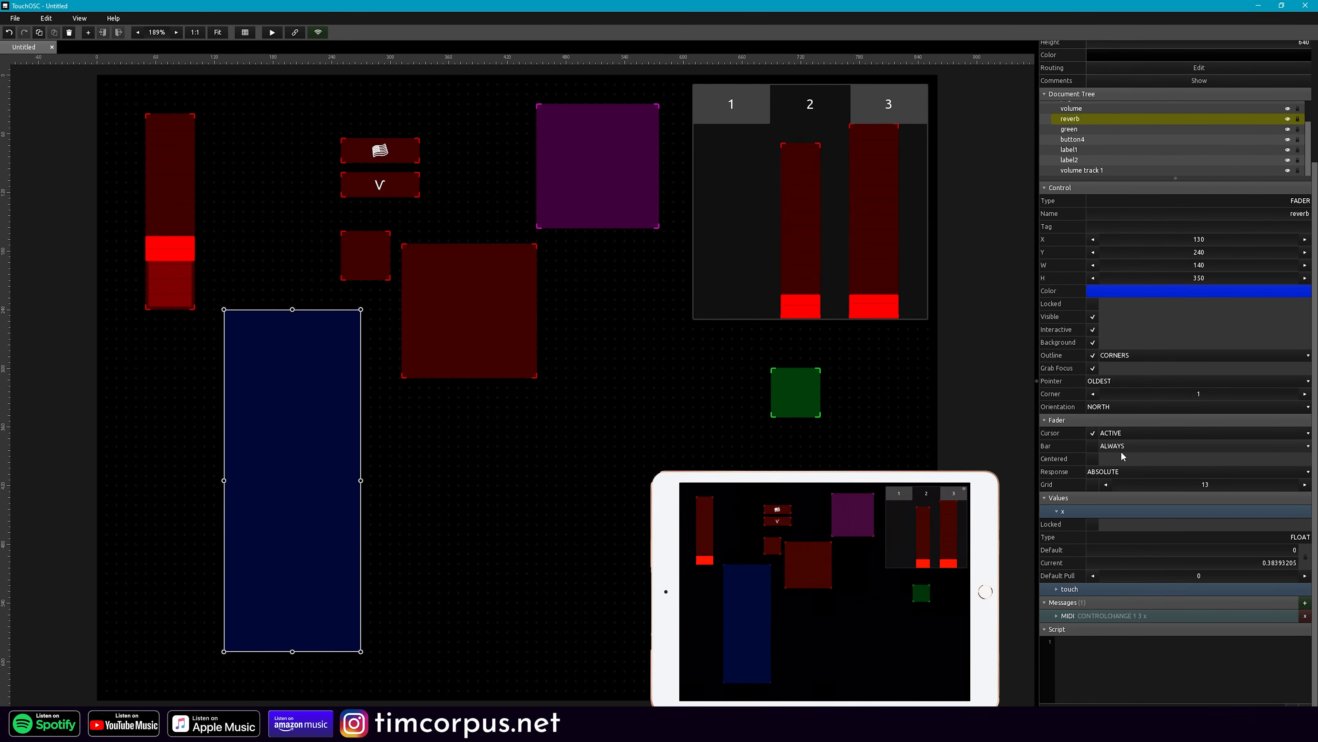
pyautogui.click(1095, 445)
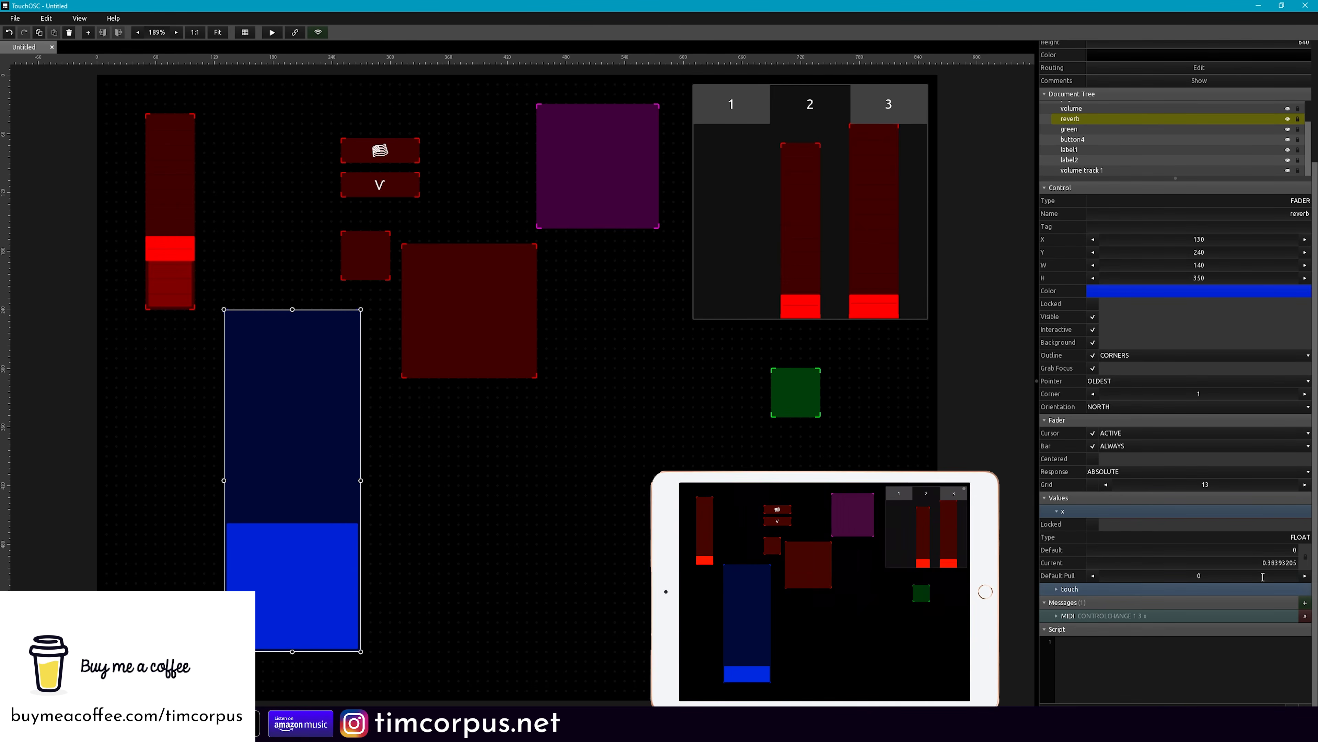
# - Raise the reverb fader's Default Pull in increments to 60
pyautogui.click(1305, 576)
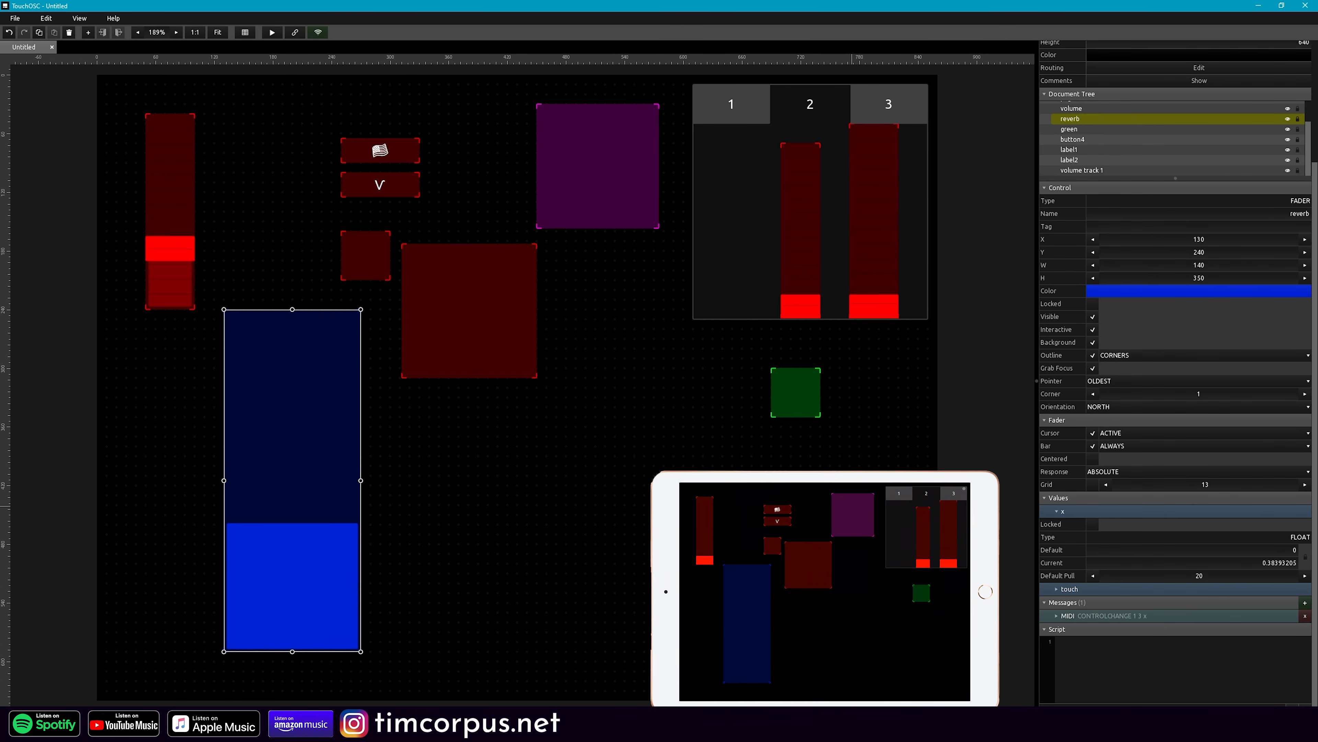
pyautogui.click(1305, 576)
pyautogui.click(1305, 577)
pyautogui.click(1305, 576)
pyautogui.click(1305, 576)
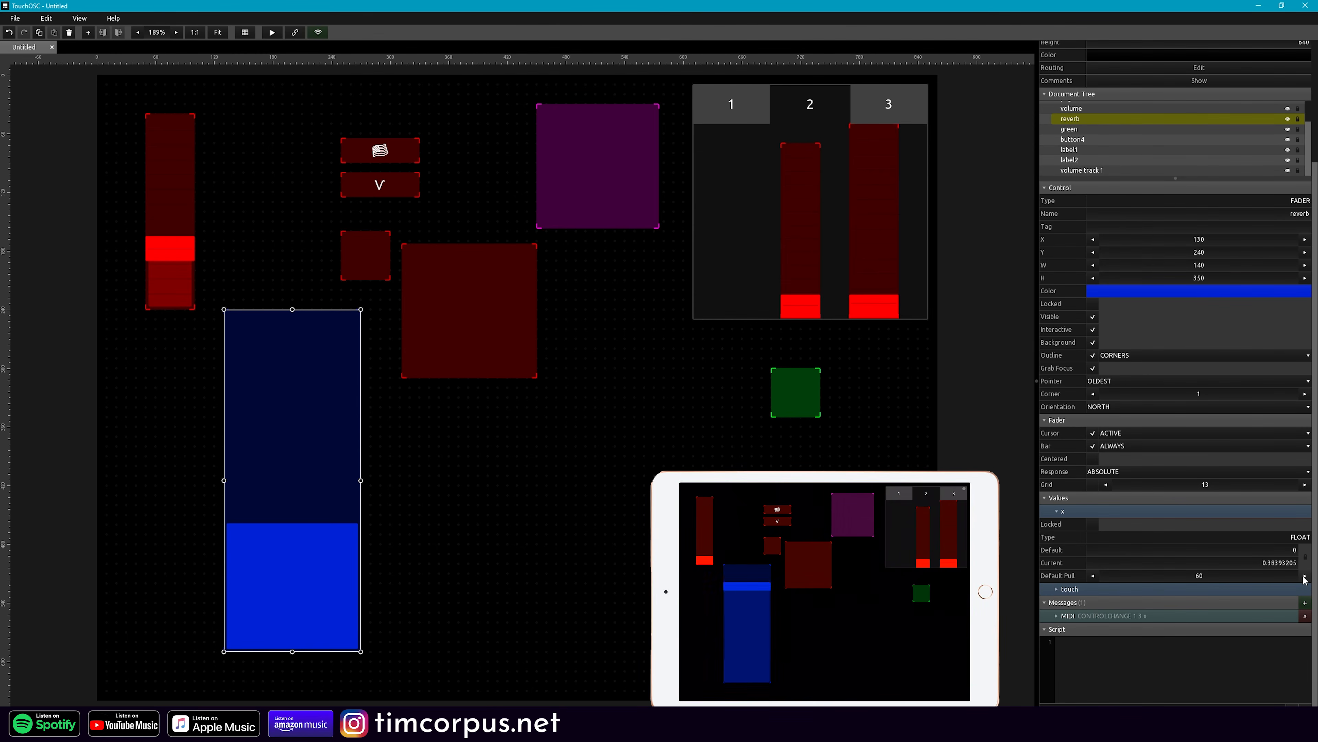
# - Set the reverb fader's Default Pull to 10
pyautogui.moveTo(1207, 577); pyautogui.dragTo(1194, 577)
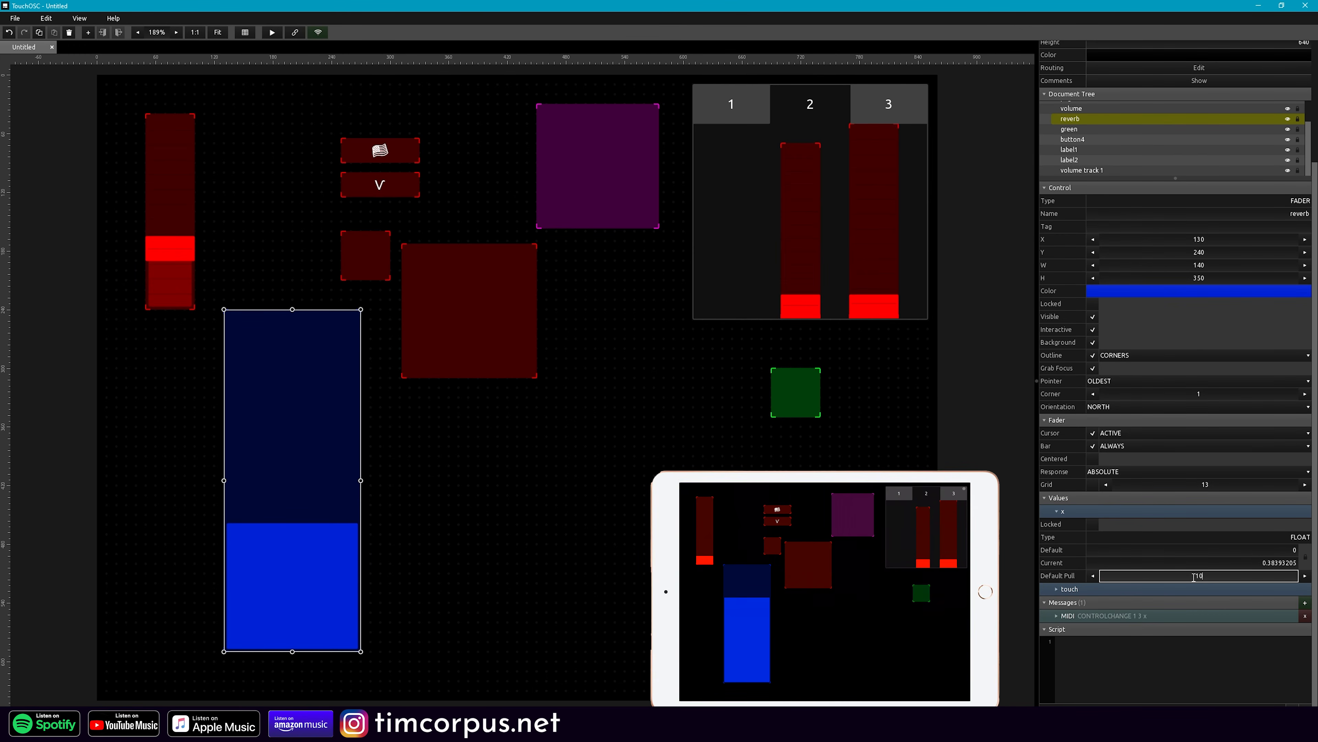
pyautogui.press('Return')
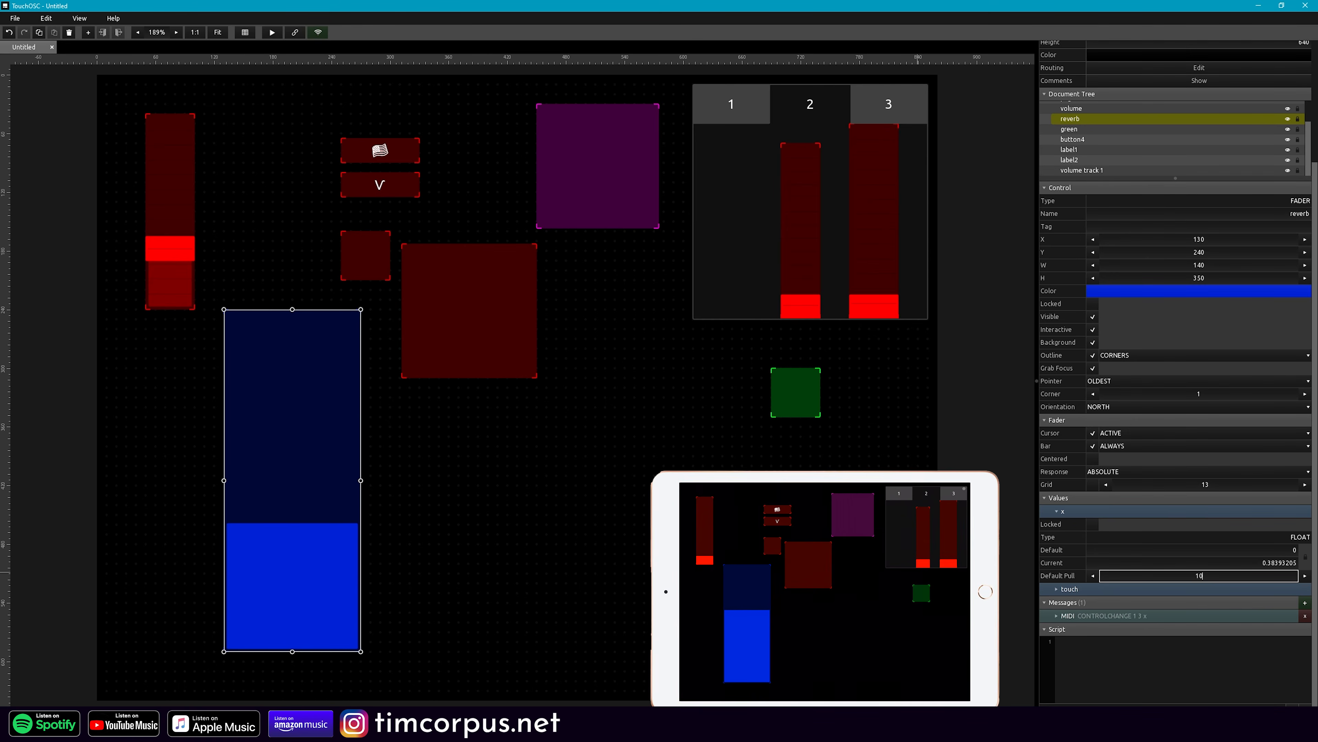
pyautogui.click(930, 569)
pyautogui.click(341, 528)
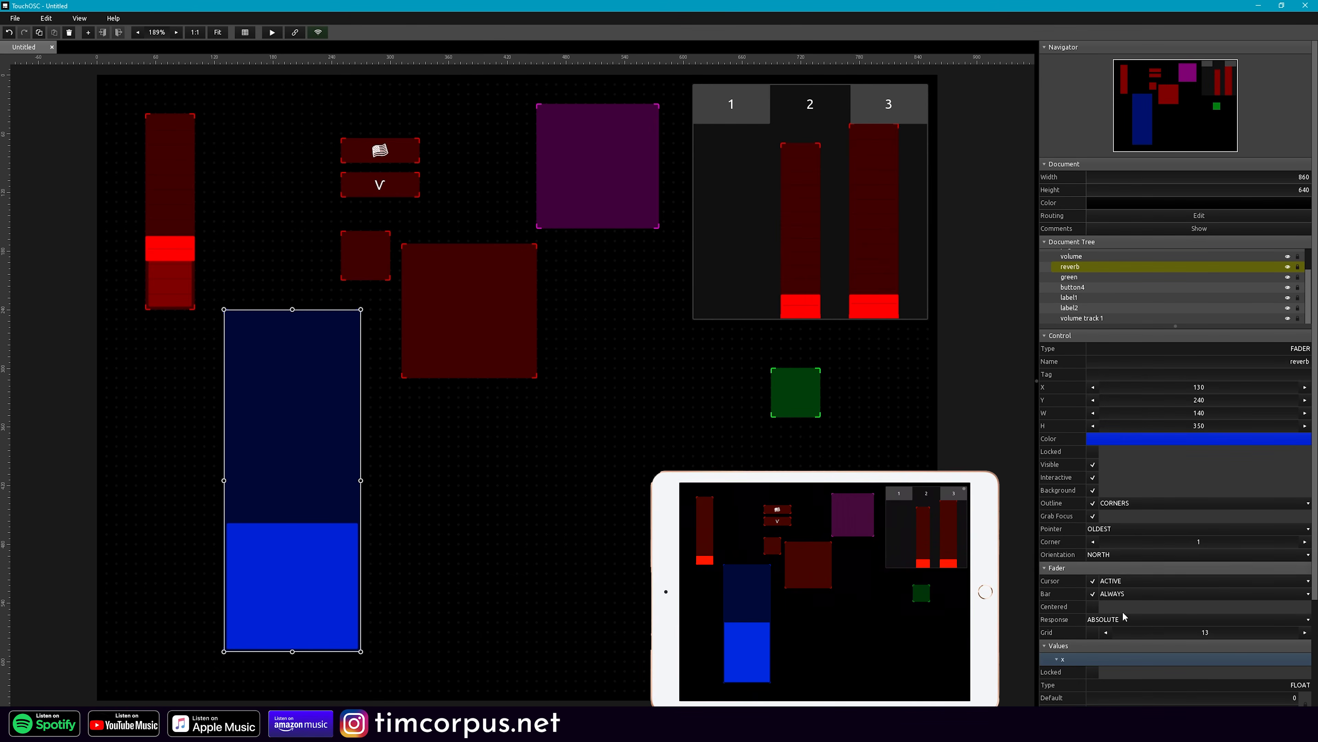
pyautogui.scroll(-2, 1167, 617)
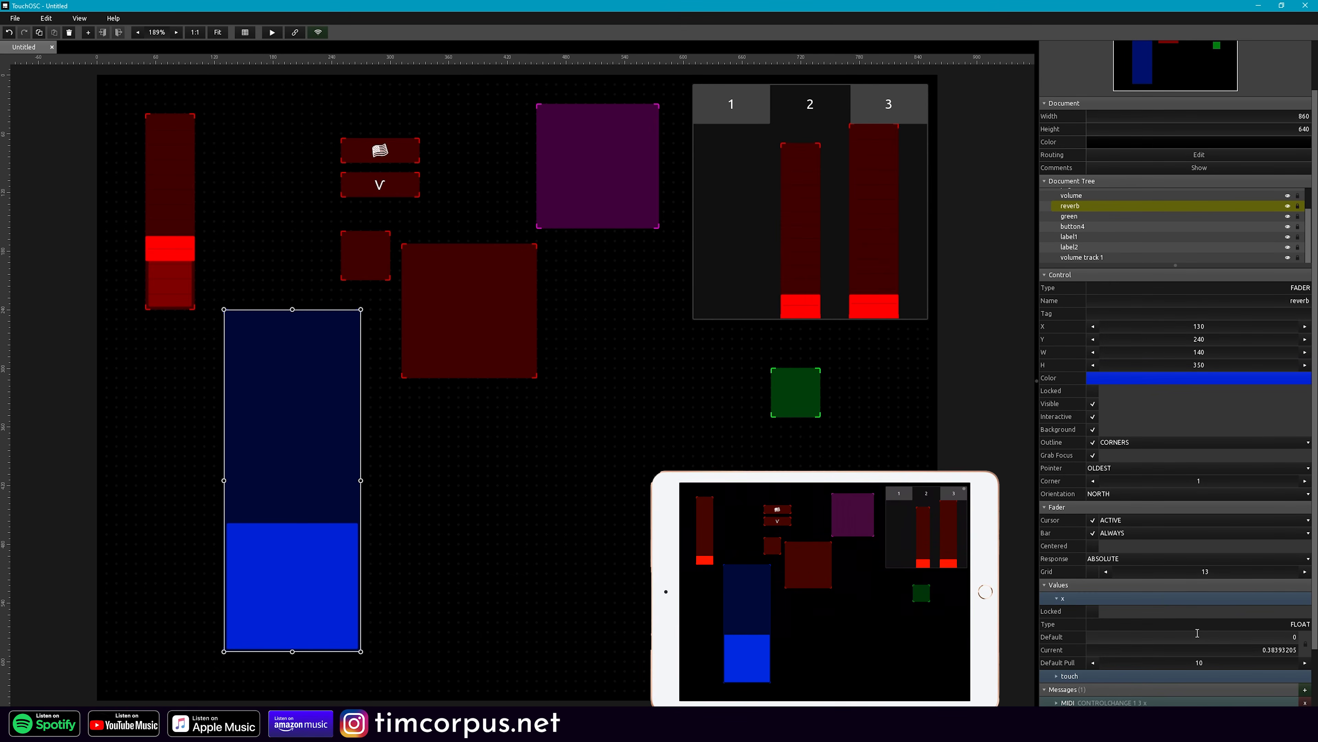
# - Move the large red button to X 342, Y 300 and make it a TRIANGLE with EAST orientation
pyautogui.moveTo(470, 333); pyautogui.dragTo(500, 456)
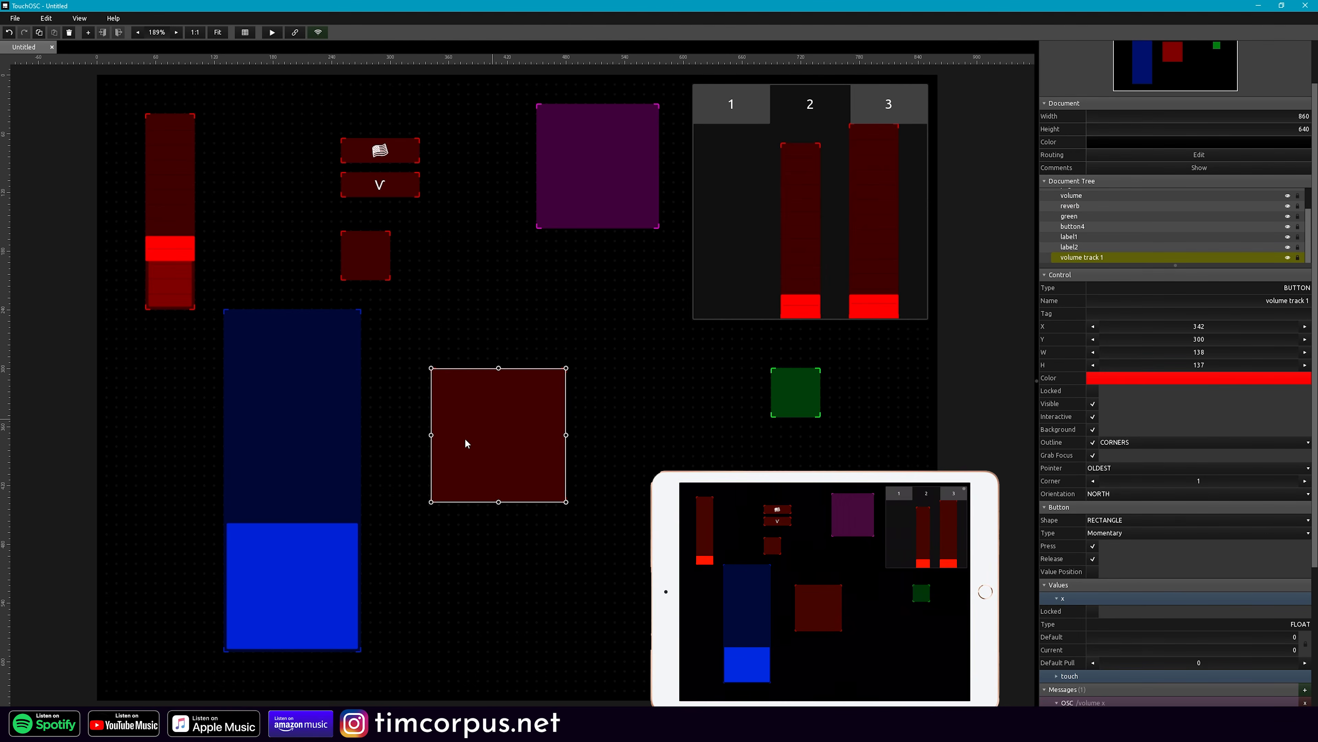
pyautogui.click(1181, 519)
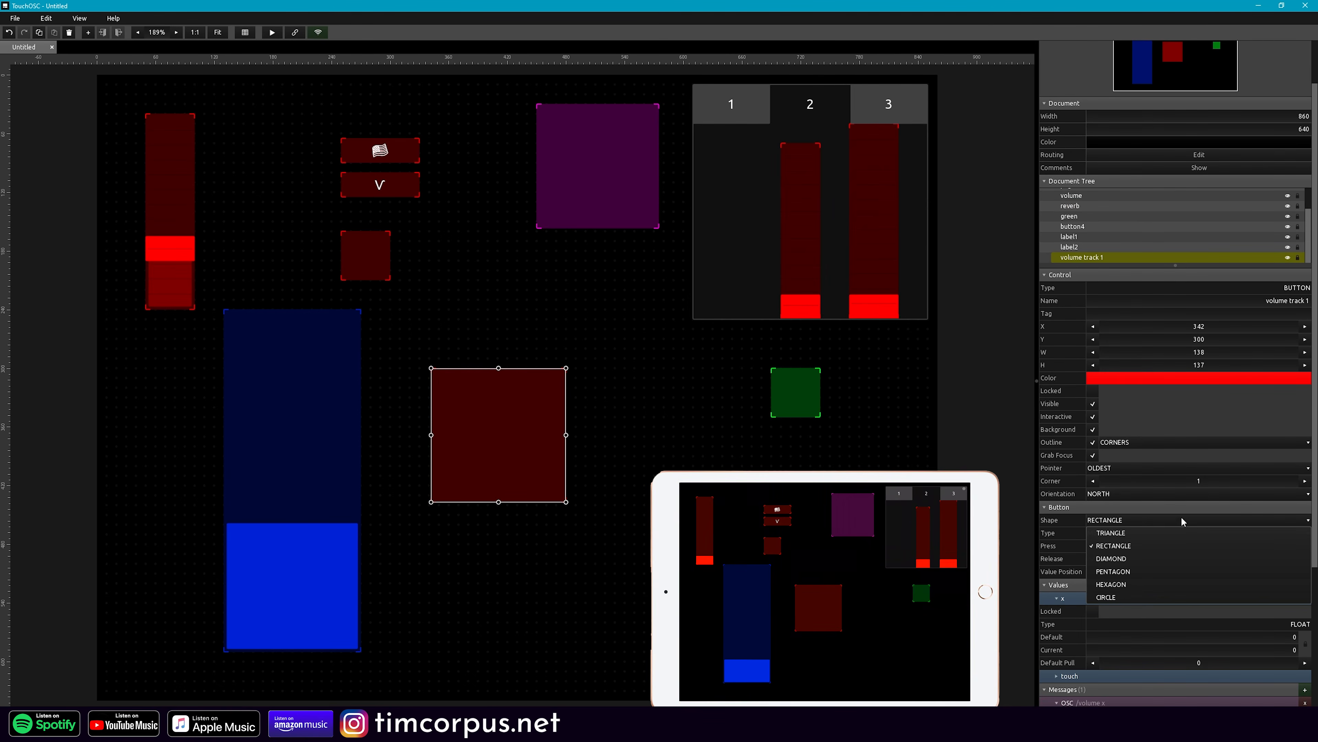
pyautogui.click(1178, 530)
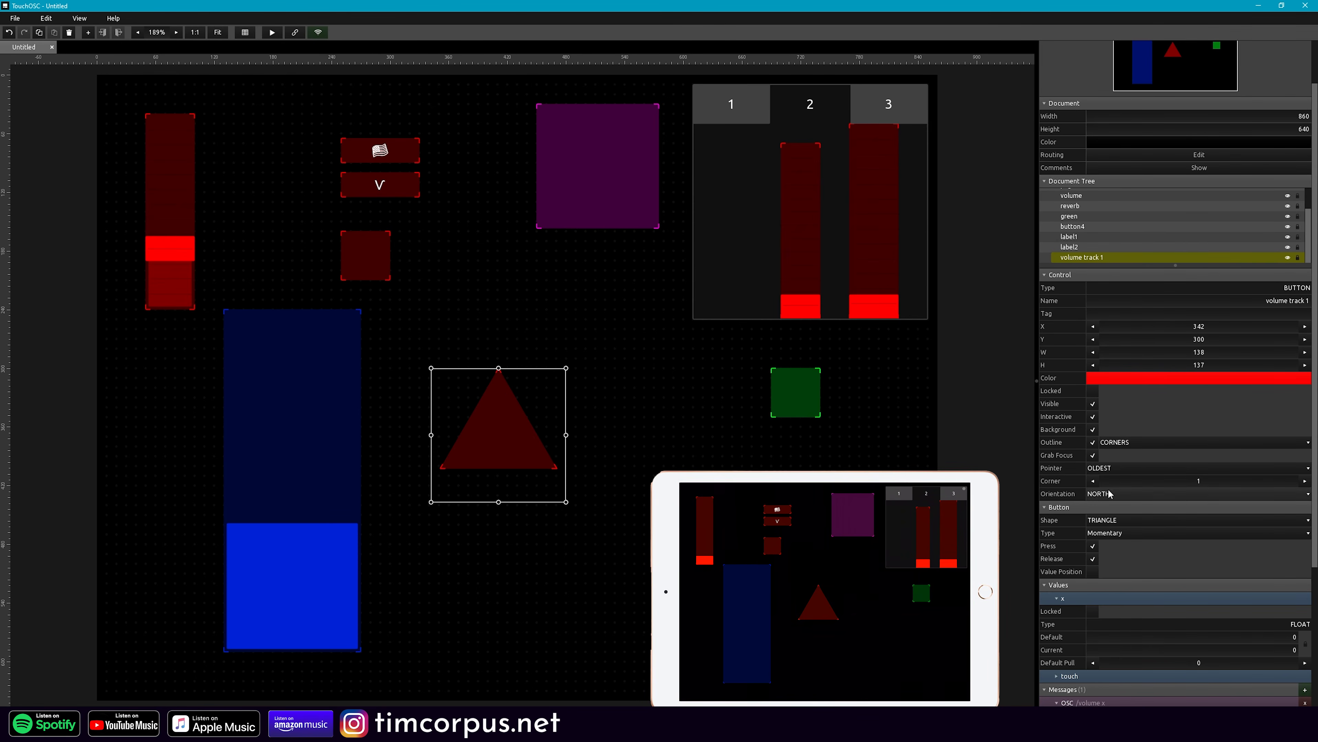
pyautogui.click(1095, 493)
pyautogui.click(1100, 520)
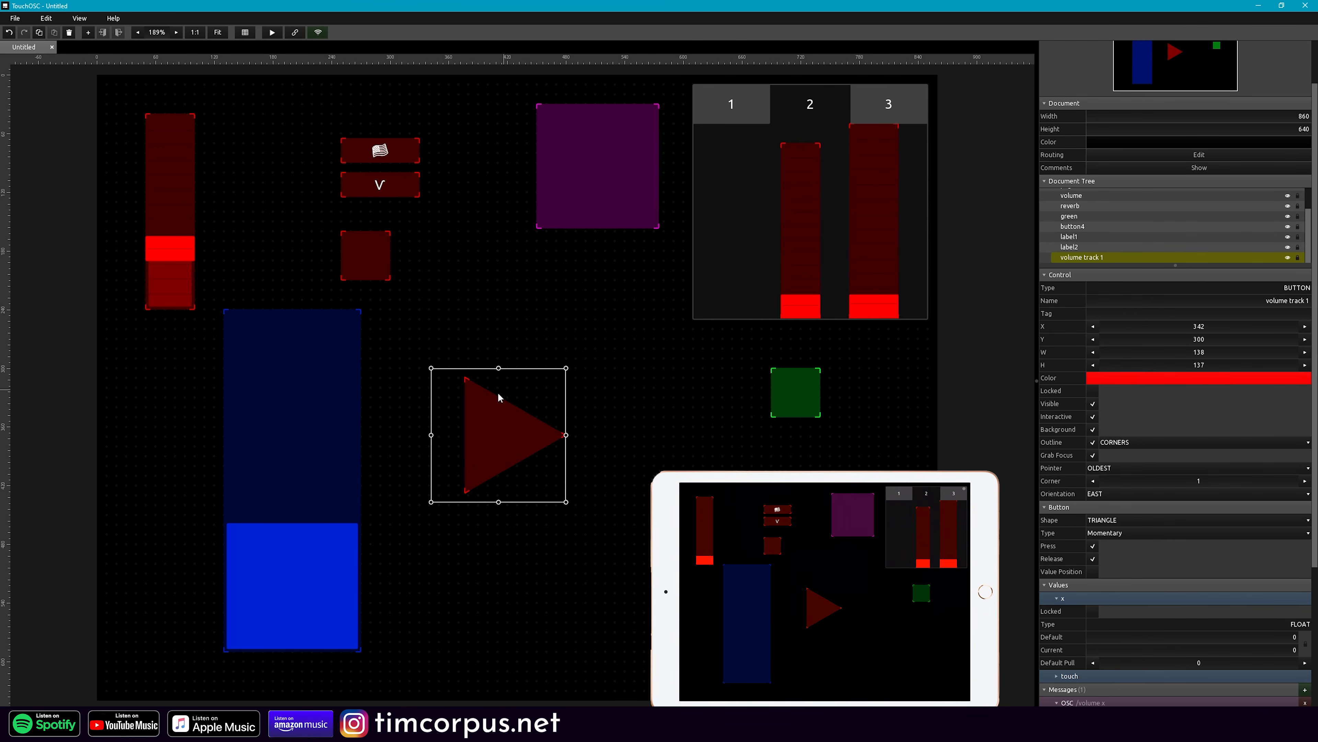
# - Try the Toggle Press type on the triangle button, and set its type to Toggle Release
pyautogui.click(1209, 533)
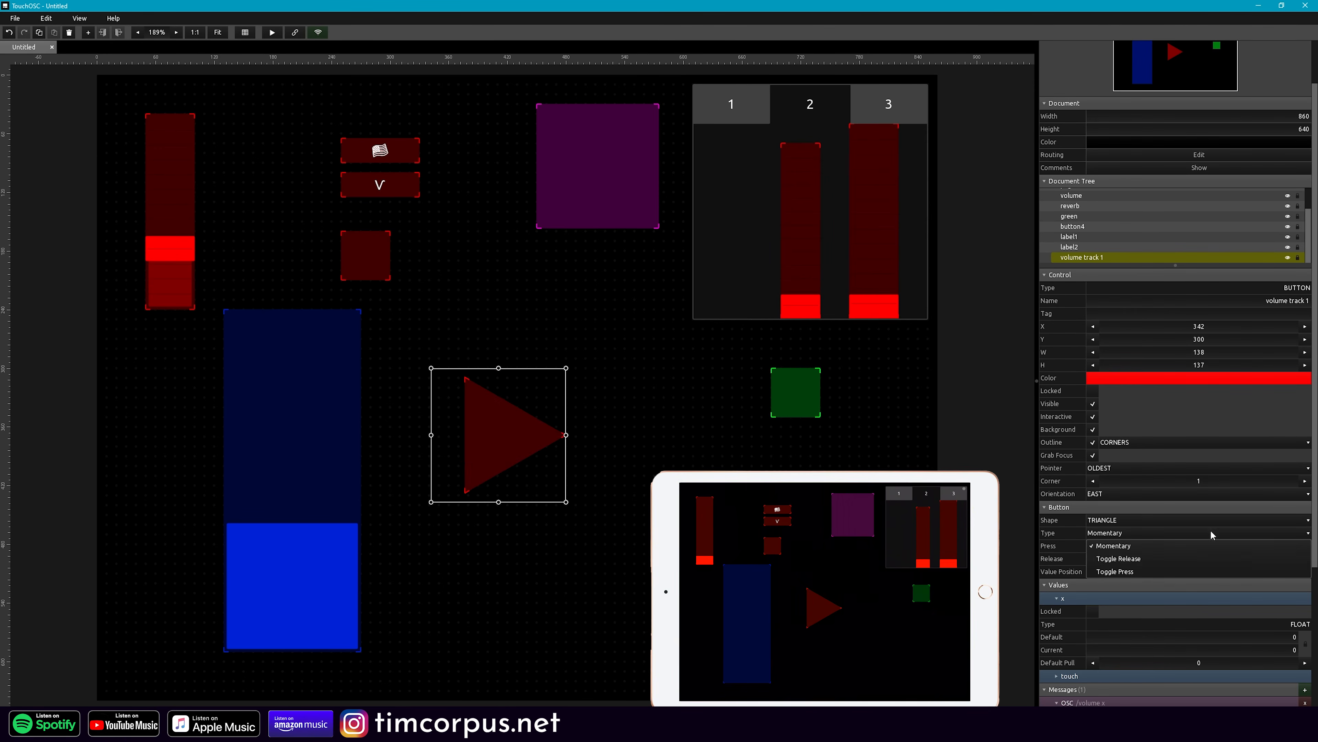
pyautogui.click(1201, 572)
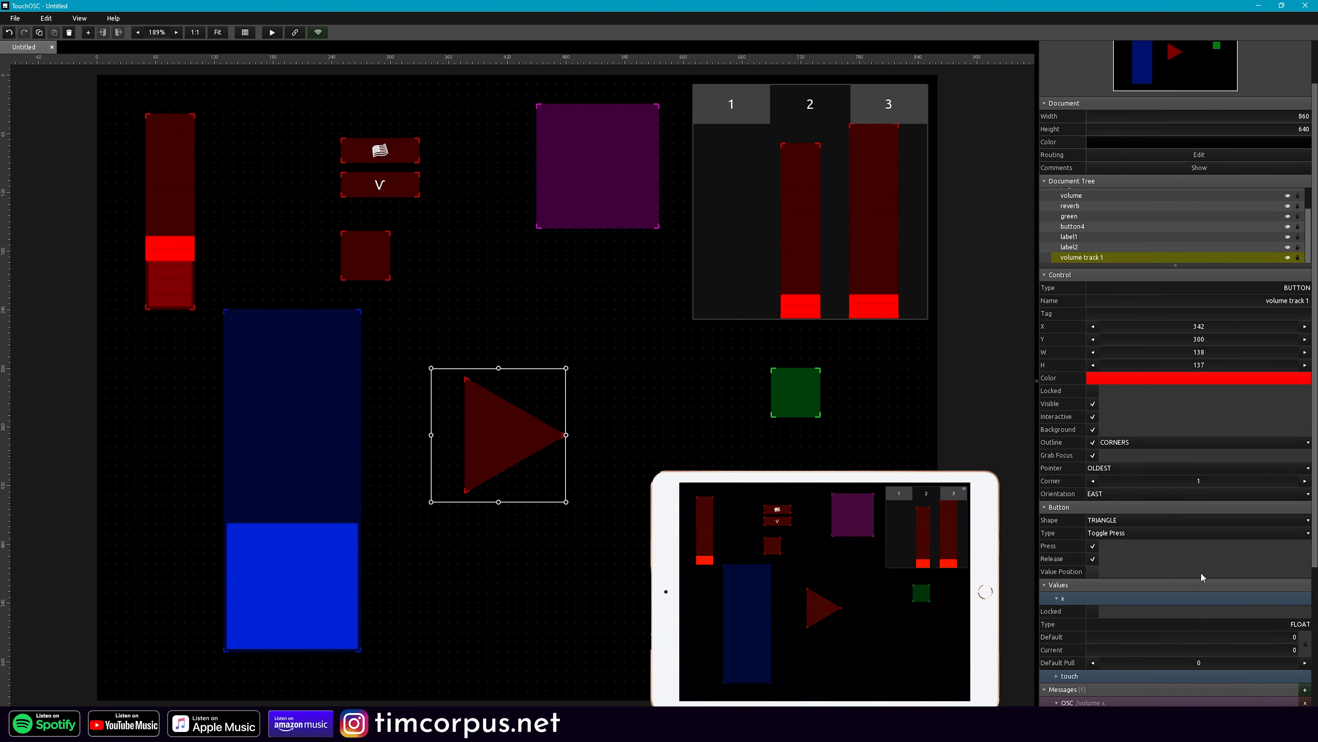
pyautogui.click(1180, 534)
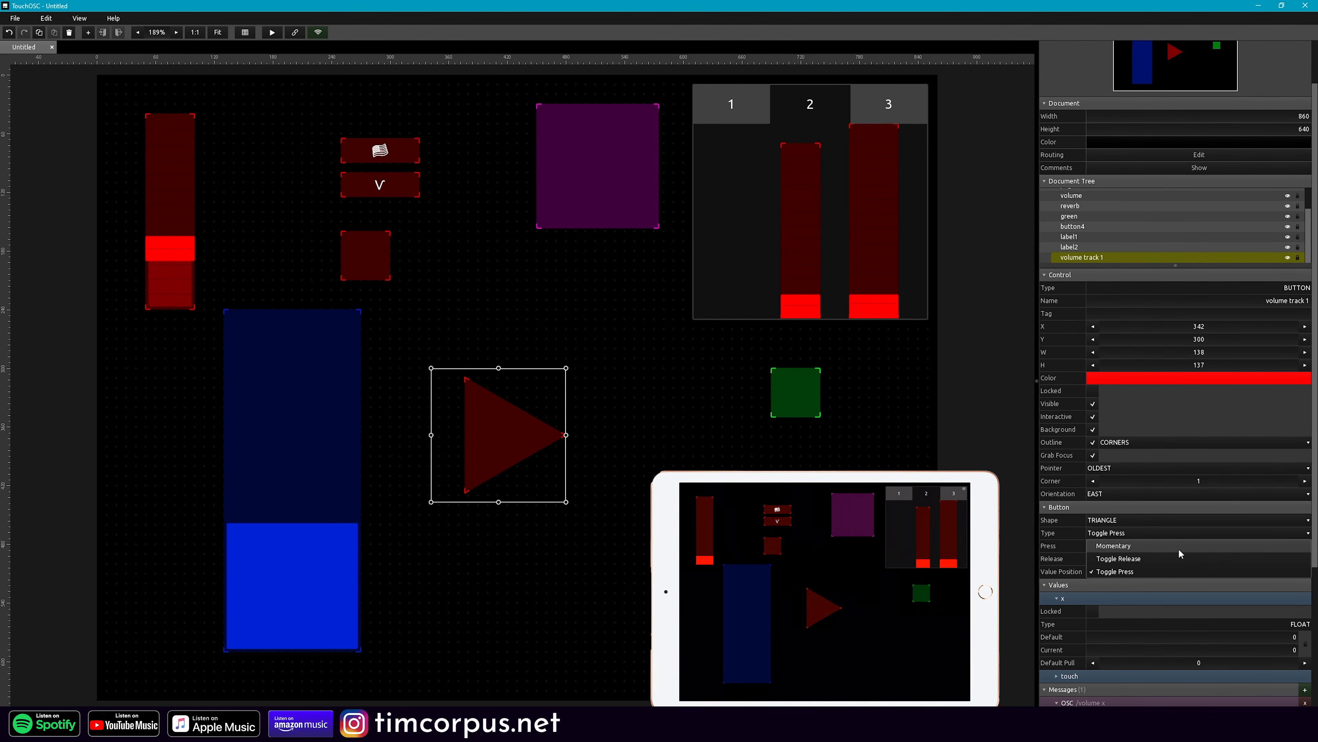
pyautogui.click(1180, 558)
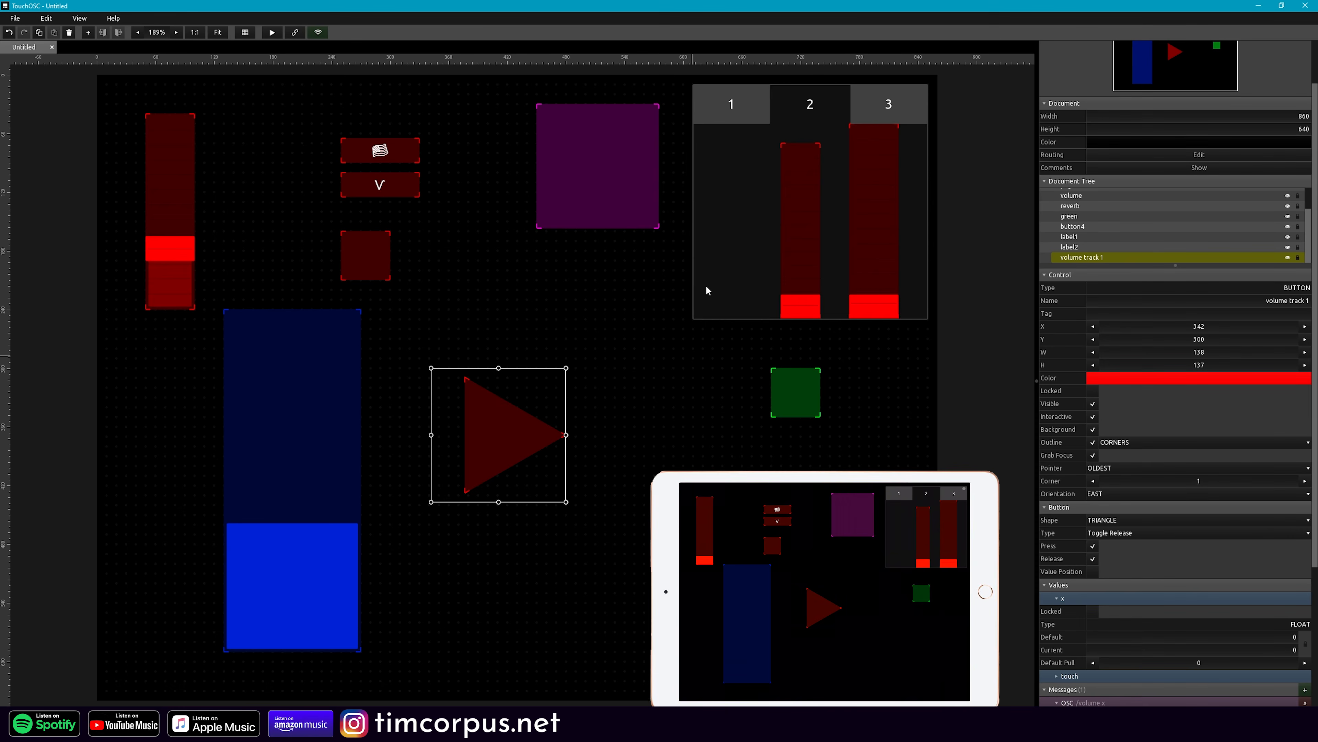
# - Hide the tab labels of the three-page pager and show them again
pyautogui.click(709, 270)
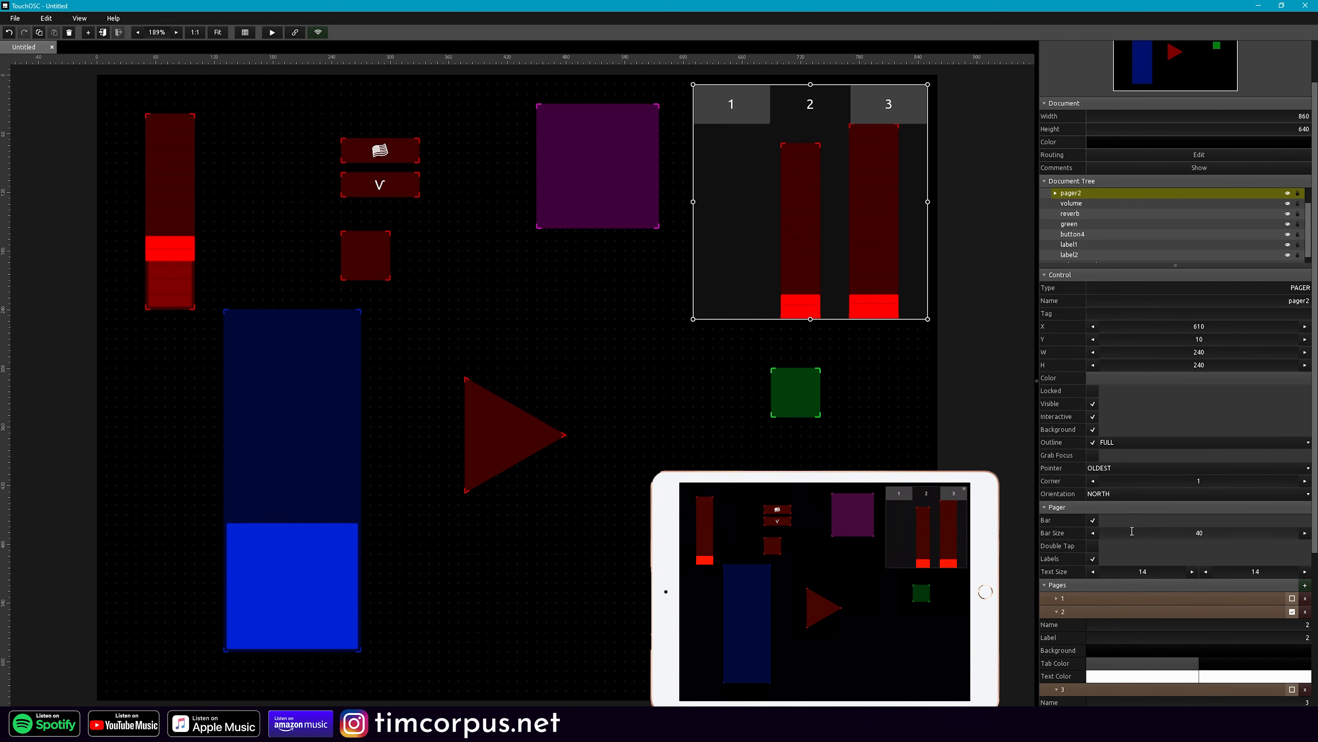
pyautogui.click(1092, 560)
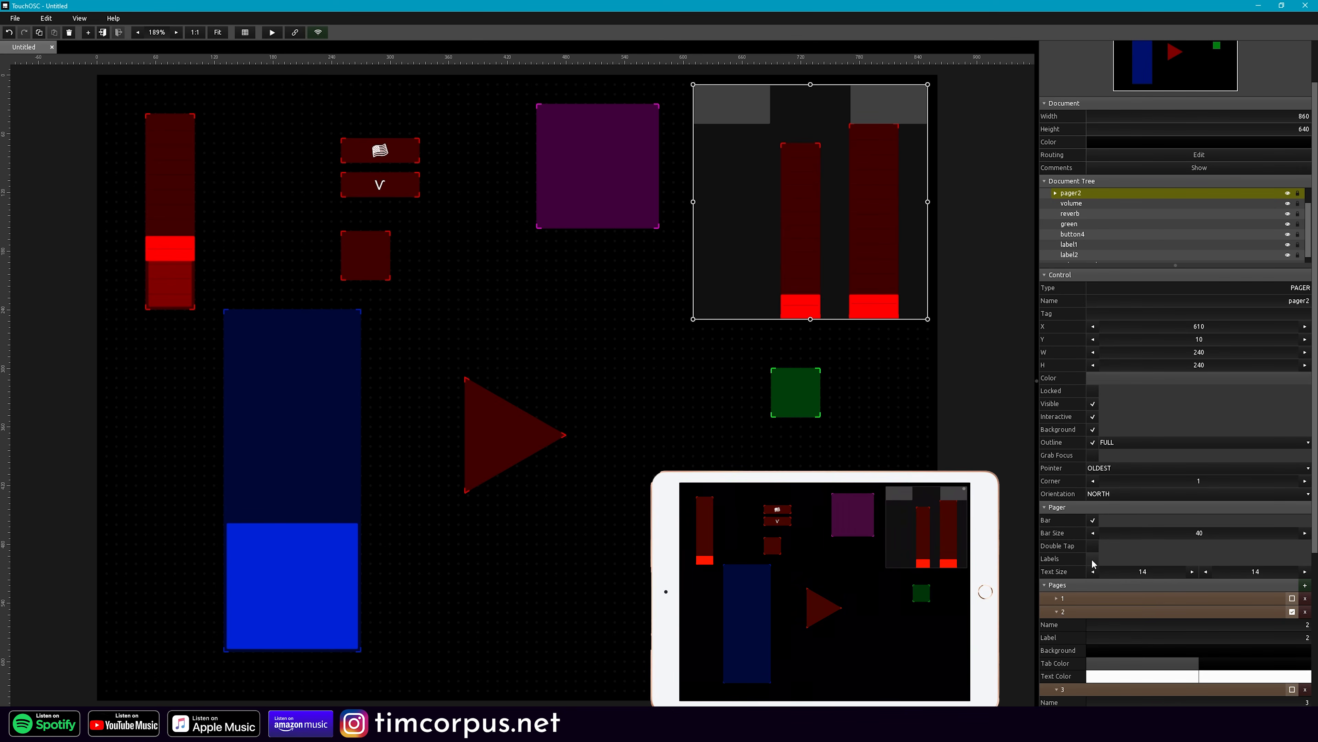
pyautogui.click(1093, 559)
pyautogui.scroll(-2, 1126, 591)
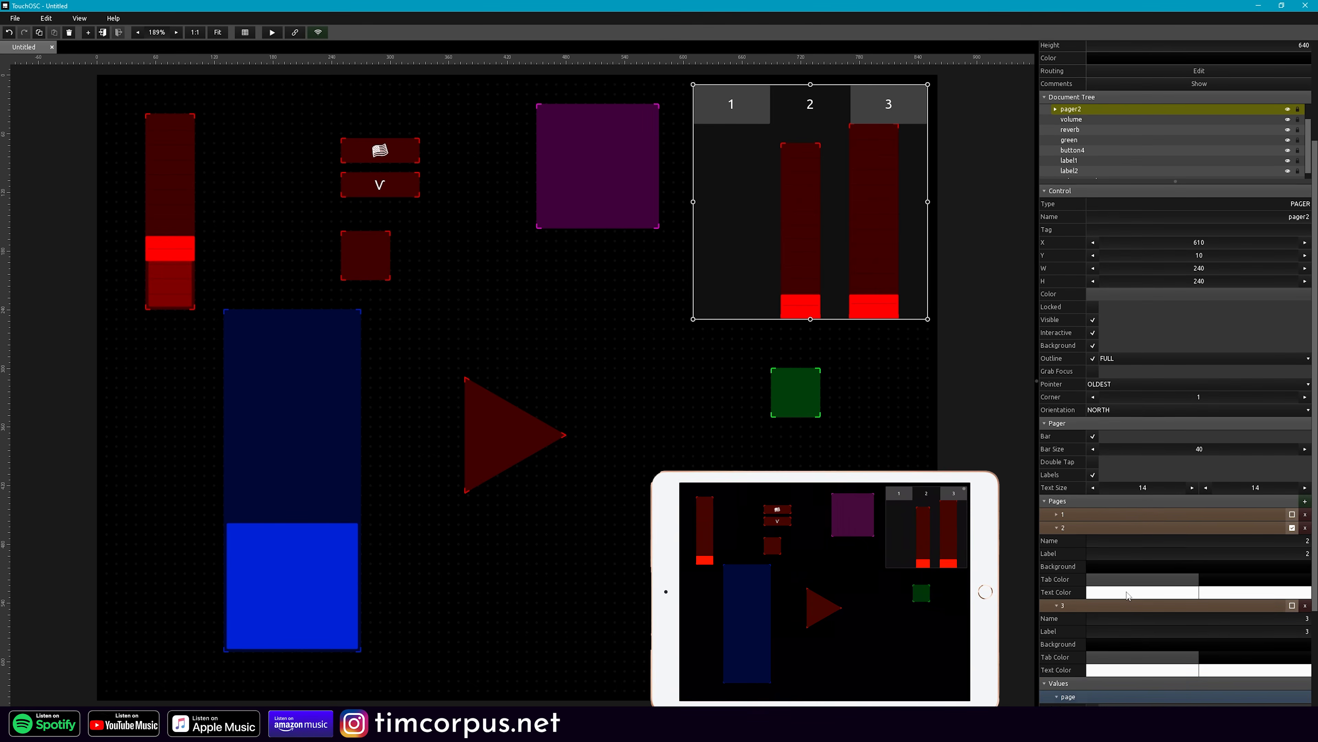
pyautogui.click(601, 195)
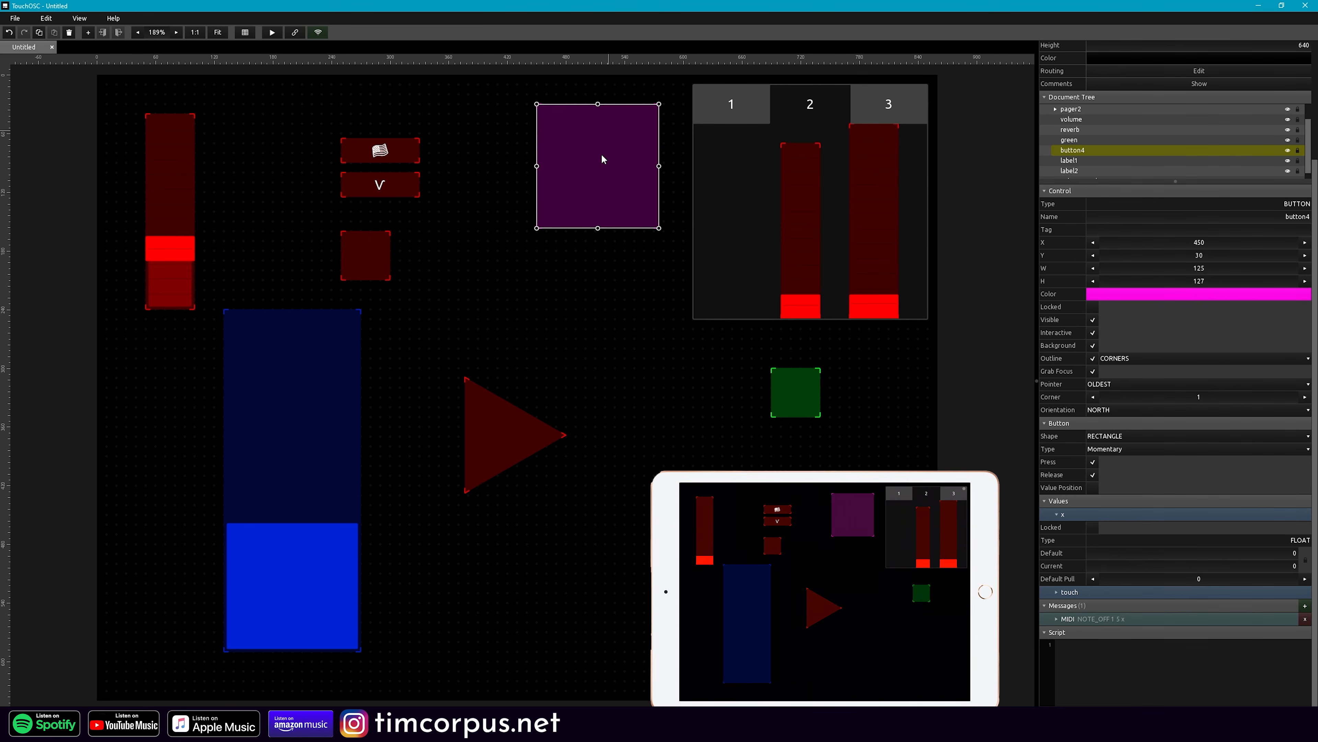
pyautogui.click(532, 269)
pyautogui.click(576, 179)
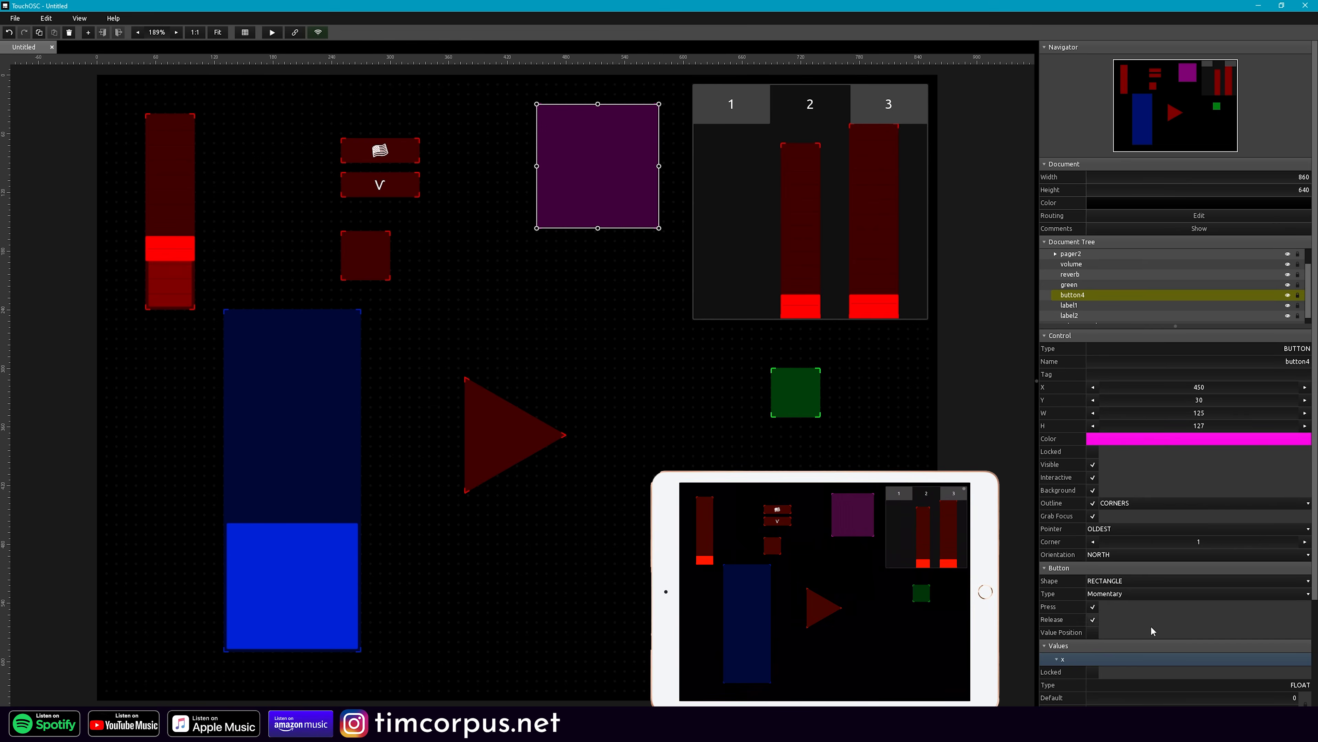
pyautogui.click(1173, 685)
# - Add an encoder at X 520, Y 350, measuring 150 by 150, beside the triangle button and look through its properties
pyautogui.rightClick(638, 371)
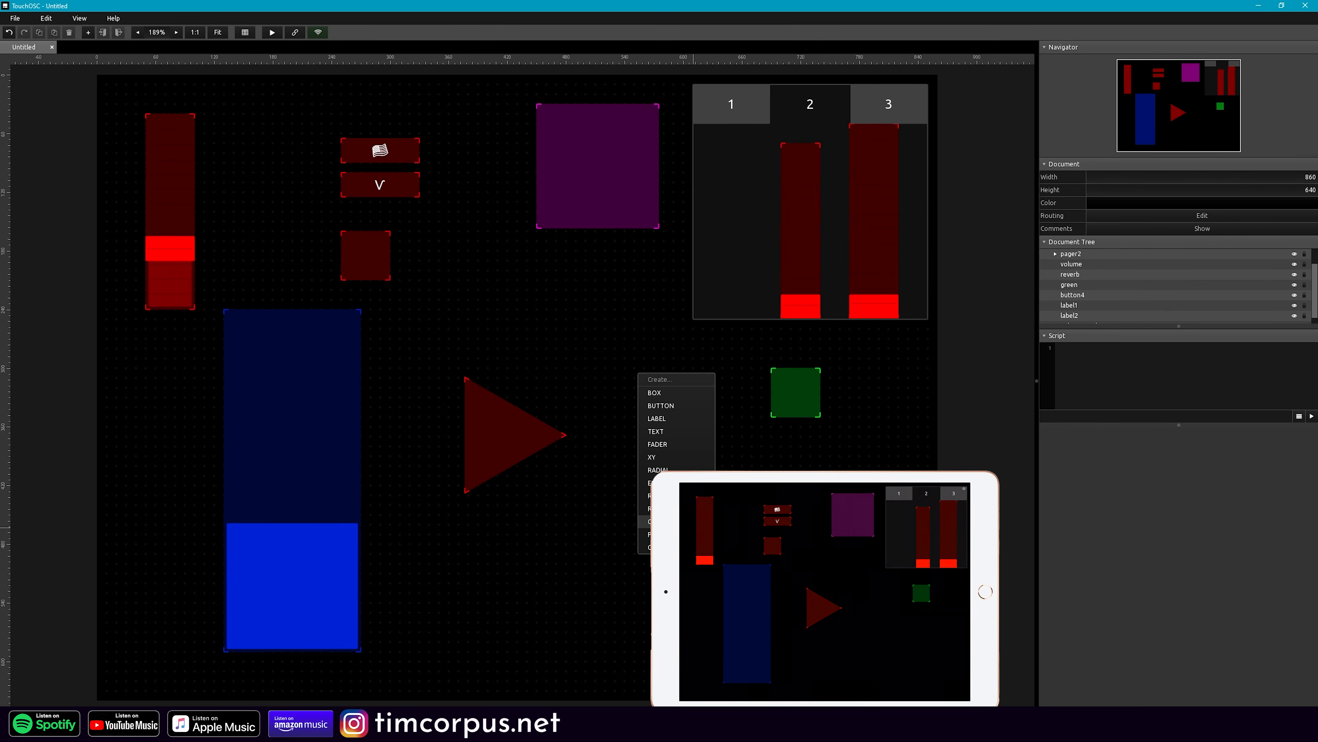
pyautogui.click(645, 491)
pyautogui.moveTo(693, 471); pyautogui.dragTo(679, 514)
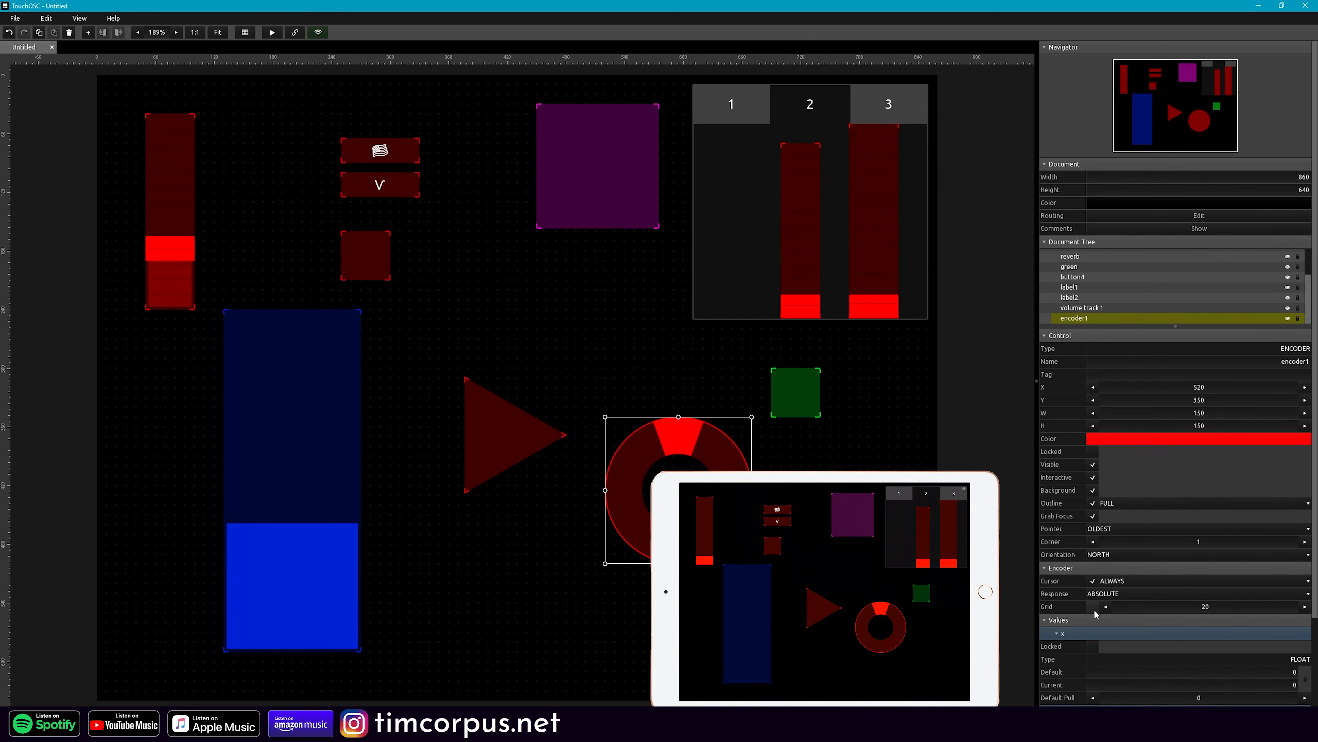
pyautogui.scroll(-2, 1222, 639)
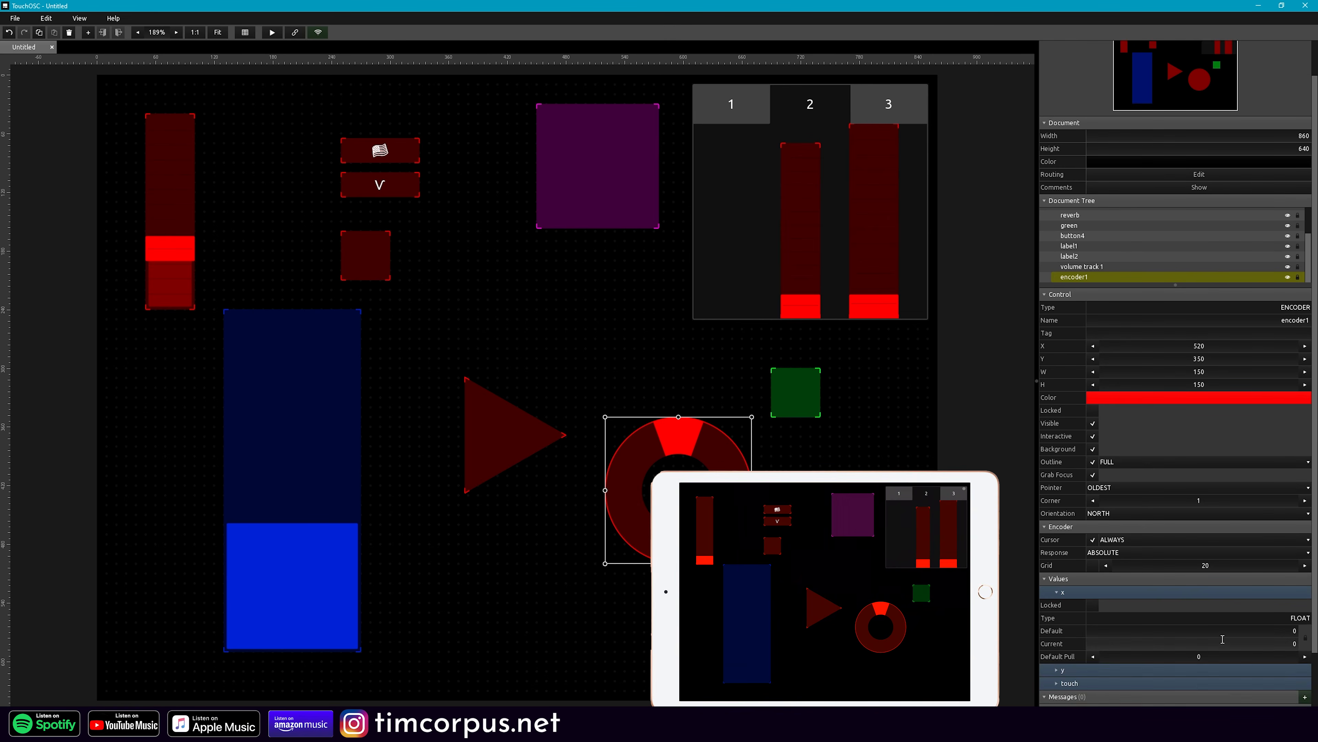
pyautogui.scroll(-4, 1223, 640)
pyautogui.click(898, 340)
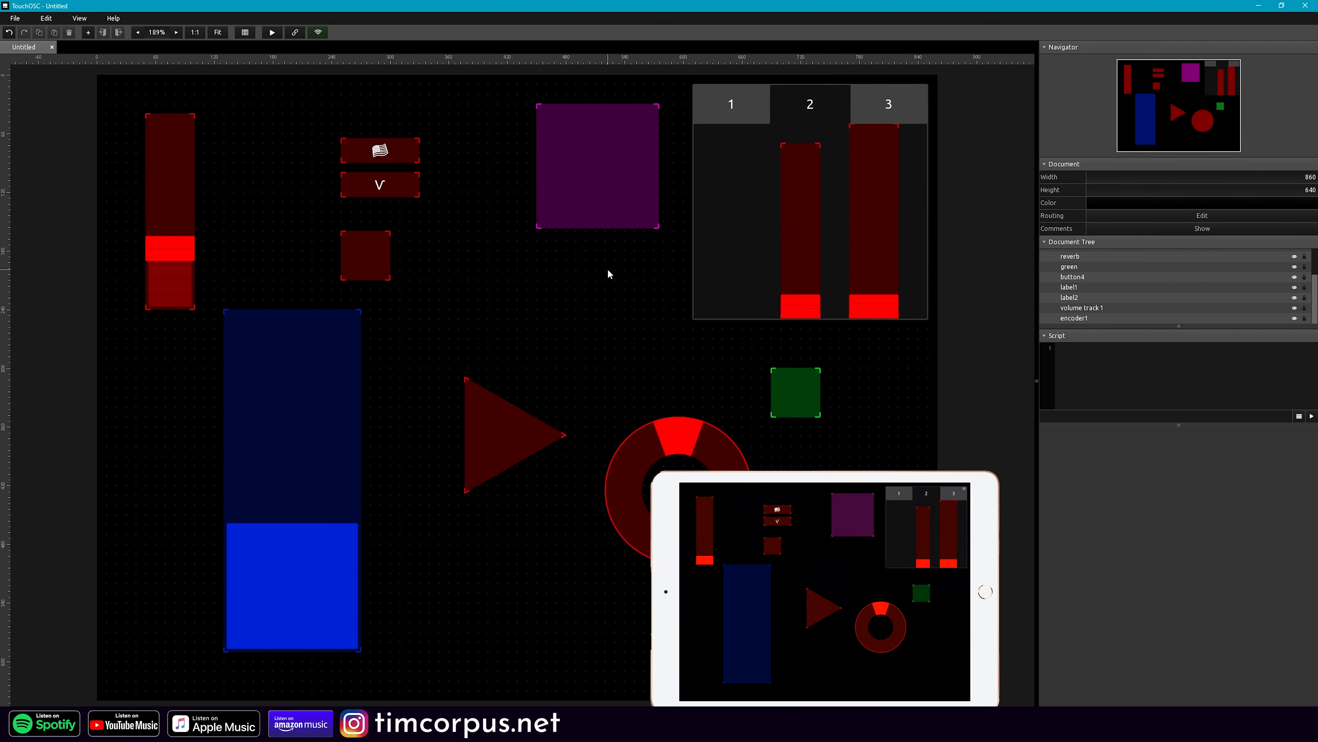
# - Disable the Interactive option of the three-page pager and try its page tabs in the editor
pyautogui.click(717, 267)
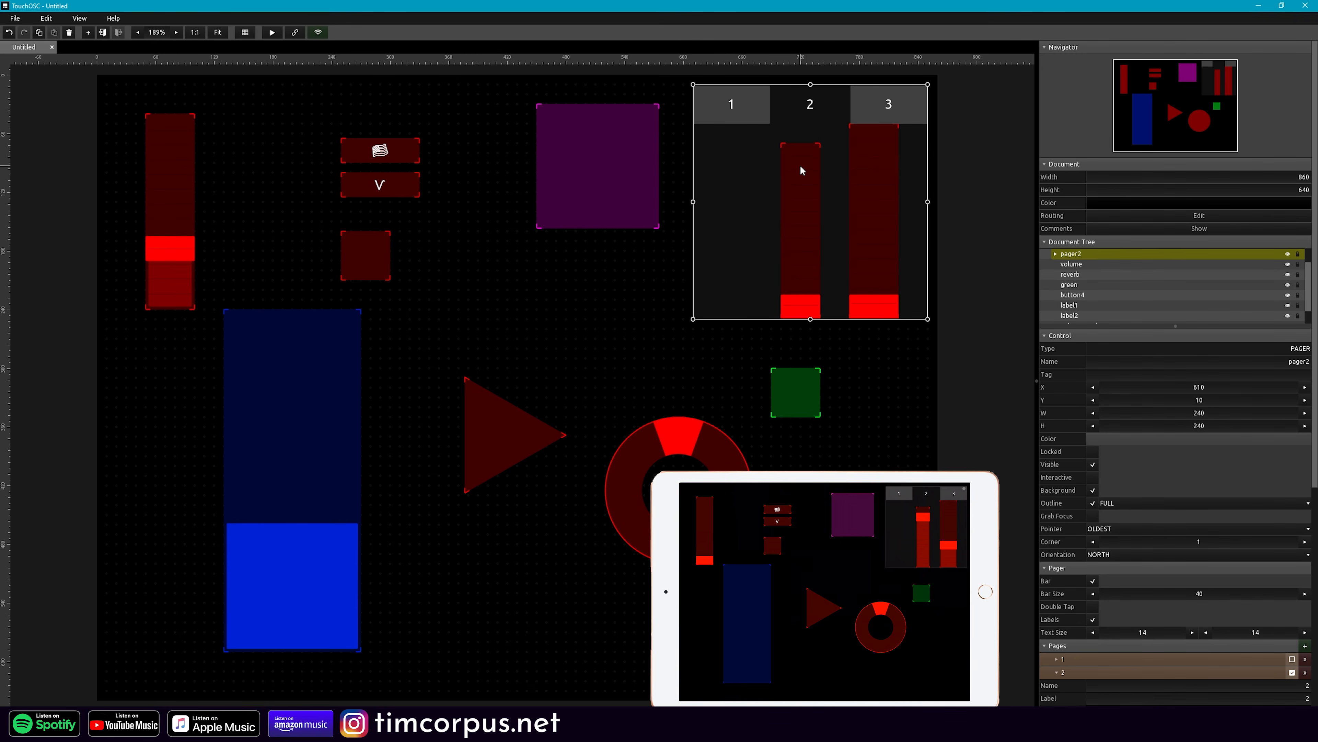
pyautogui.click(737, 112)
pyautogui.click(850, 118)
pyautogui.click(790, 118)
# - Turn off the pager's visibility, and check that the hidden pager and the purple button can be selected
pyautogui.click(1093, 465)
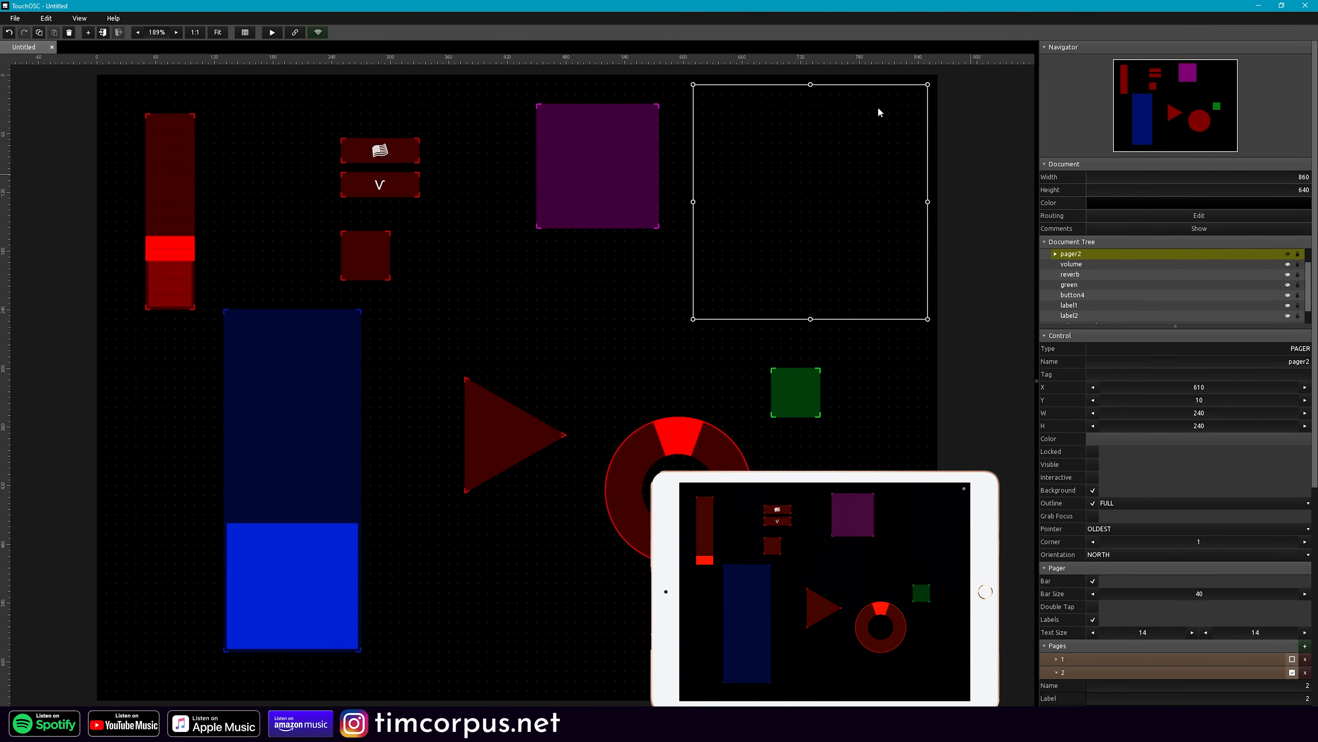
pyautogui.click(636, 231)
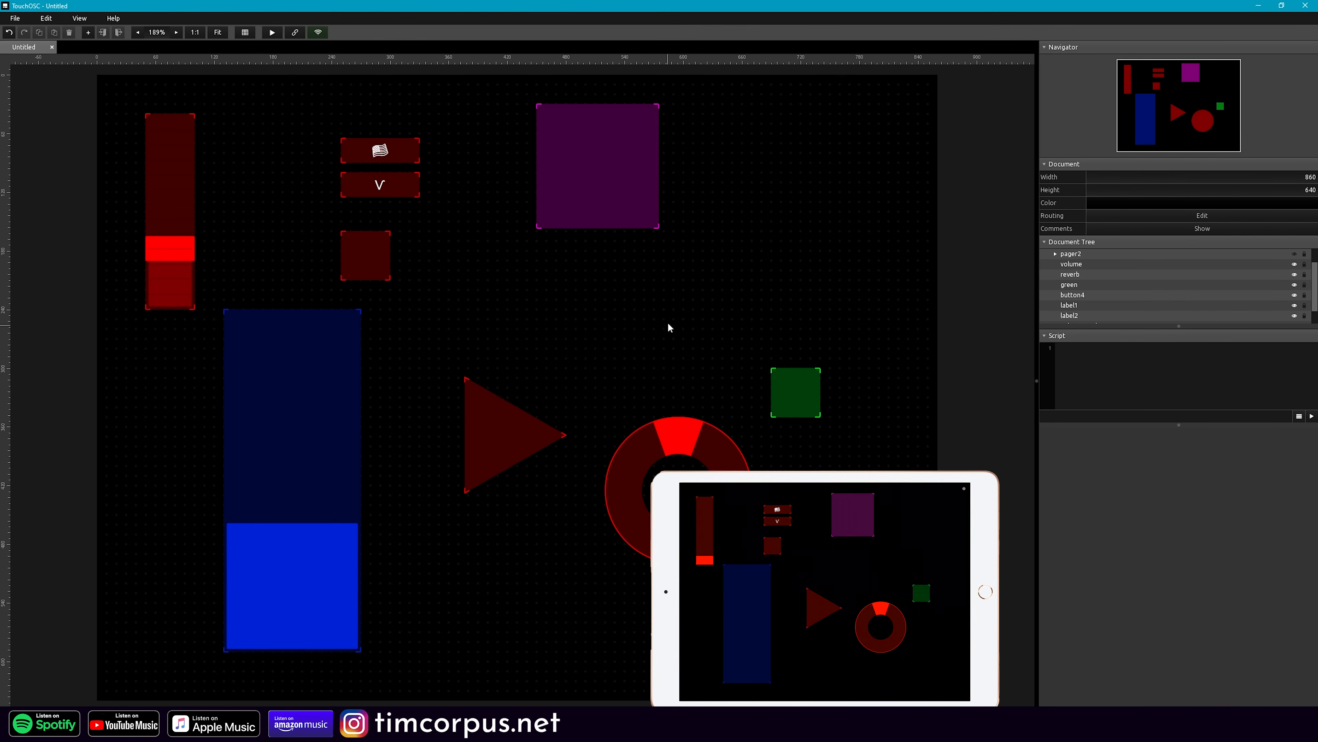
pyautogui.click(820, 164)
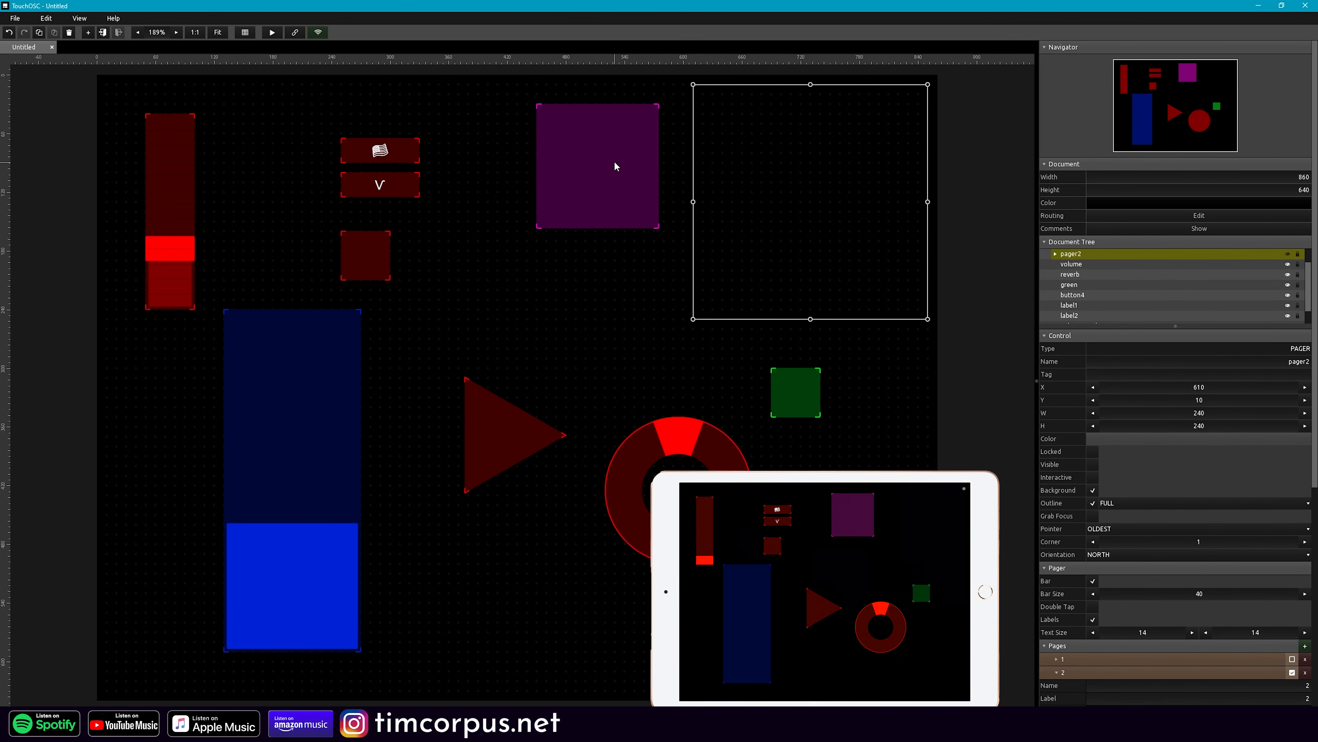
pyautogui.click(596, 157)
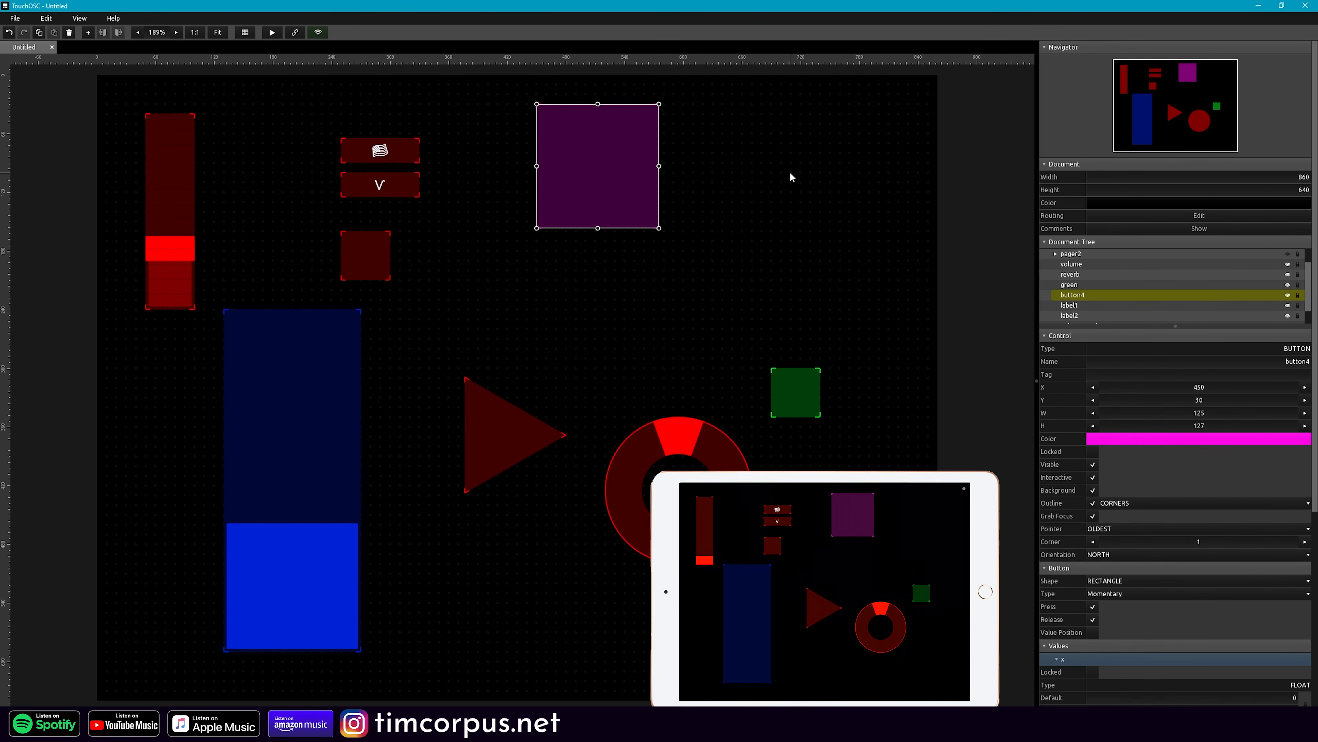
# - Set the target of the purple button's local message to the Visible property of pager2
pyautogui.scroll(-5, 1175, 374)
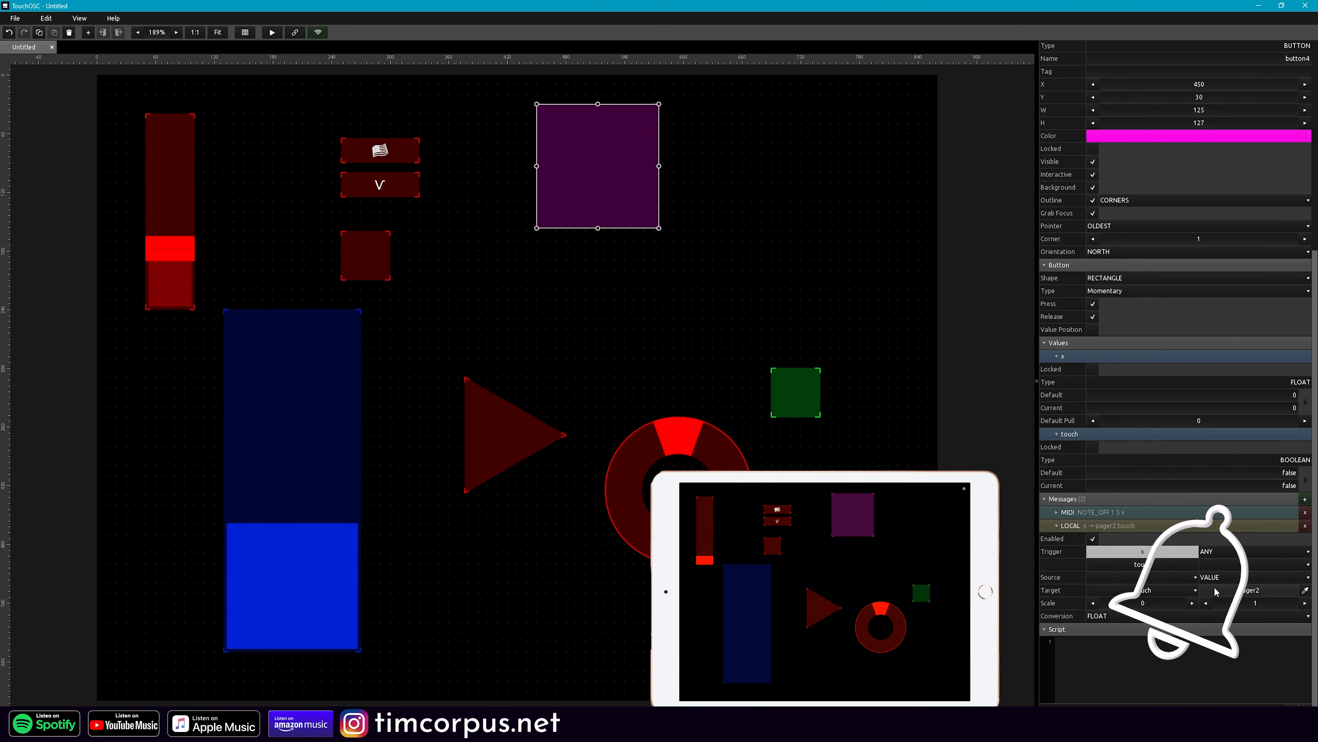
pyautogui.click(1142, 590)
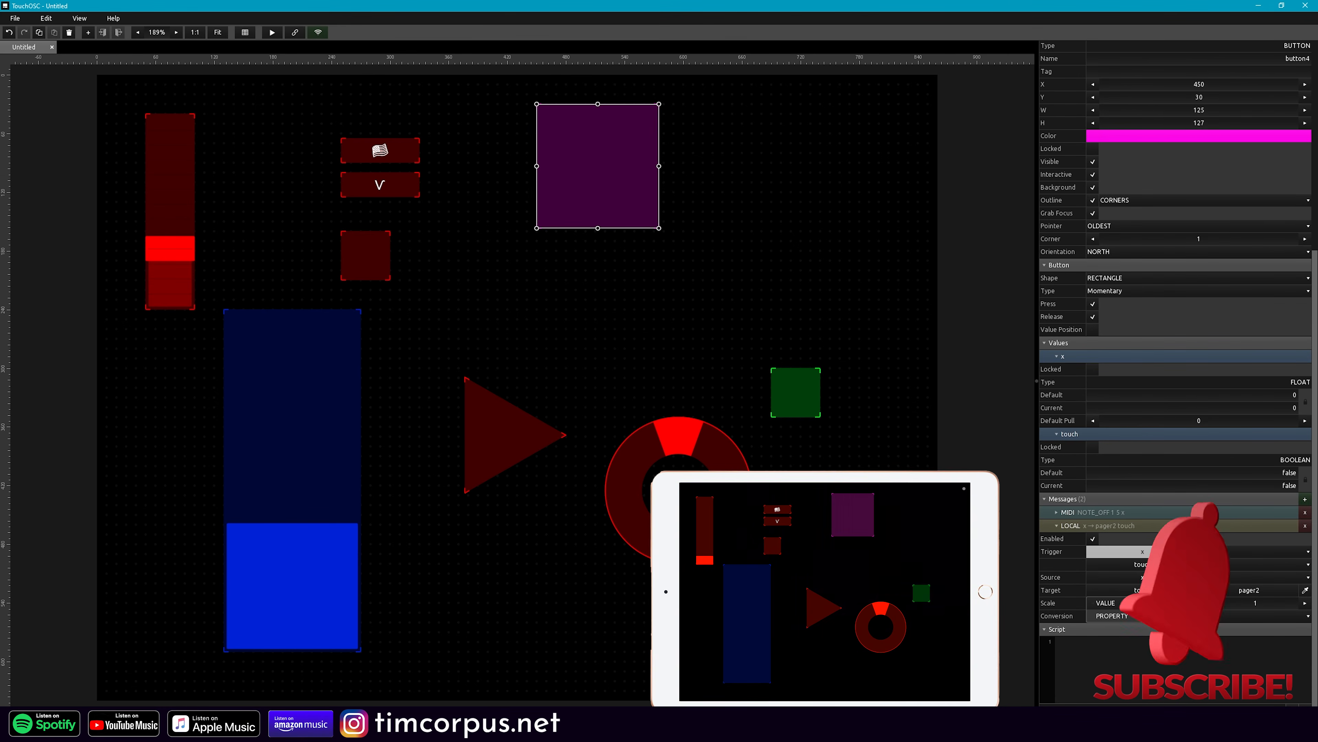
pyautogui.moveTo(1171, 612)
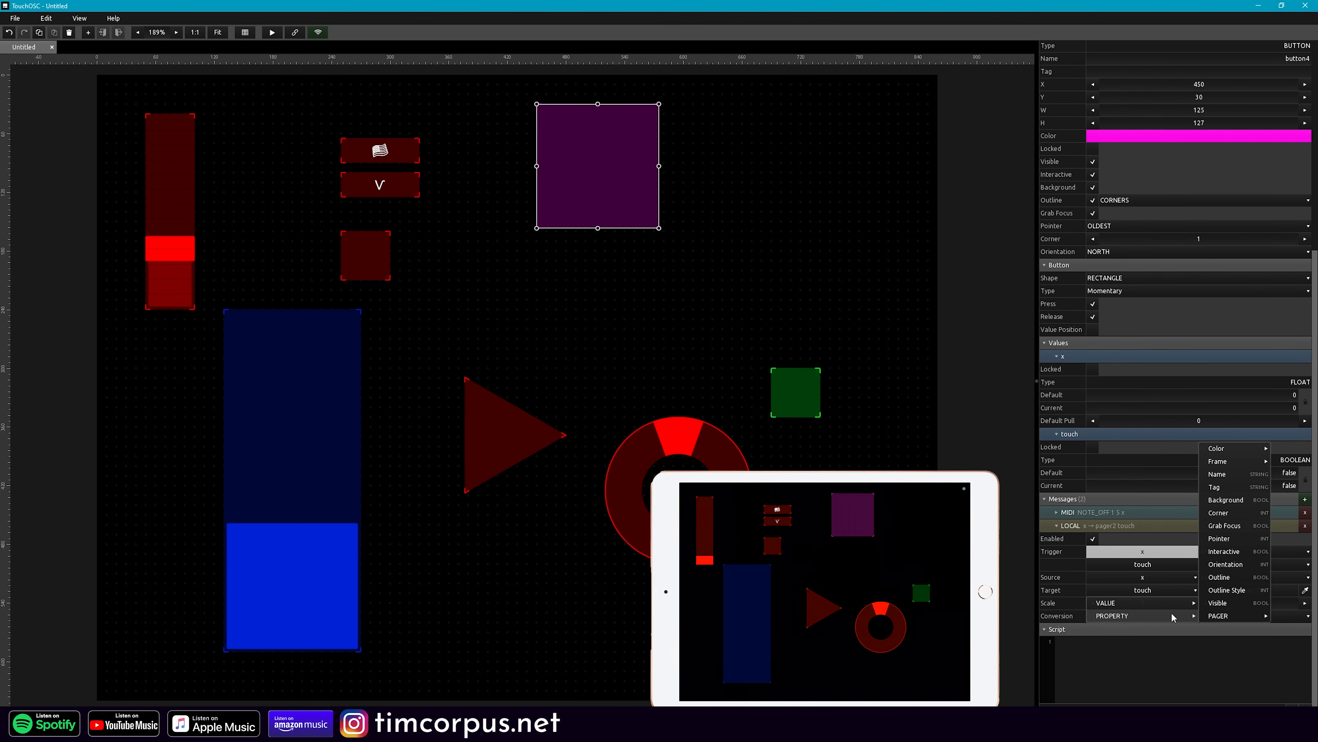
pyautogui.click(1225, 603)
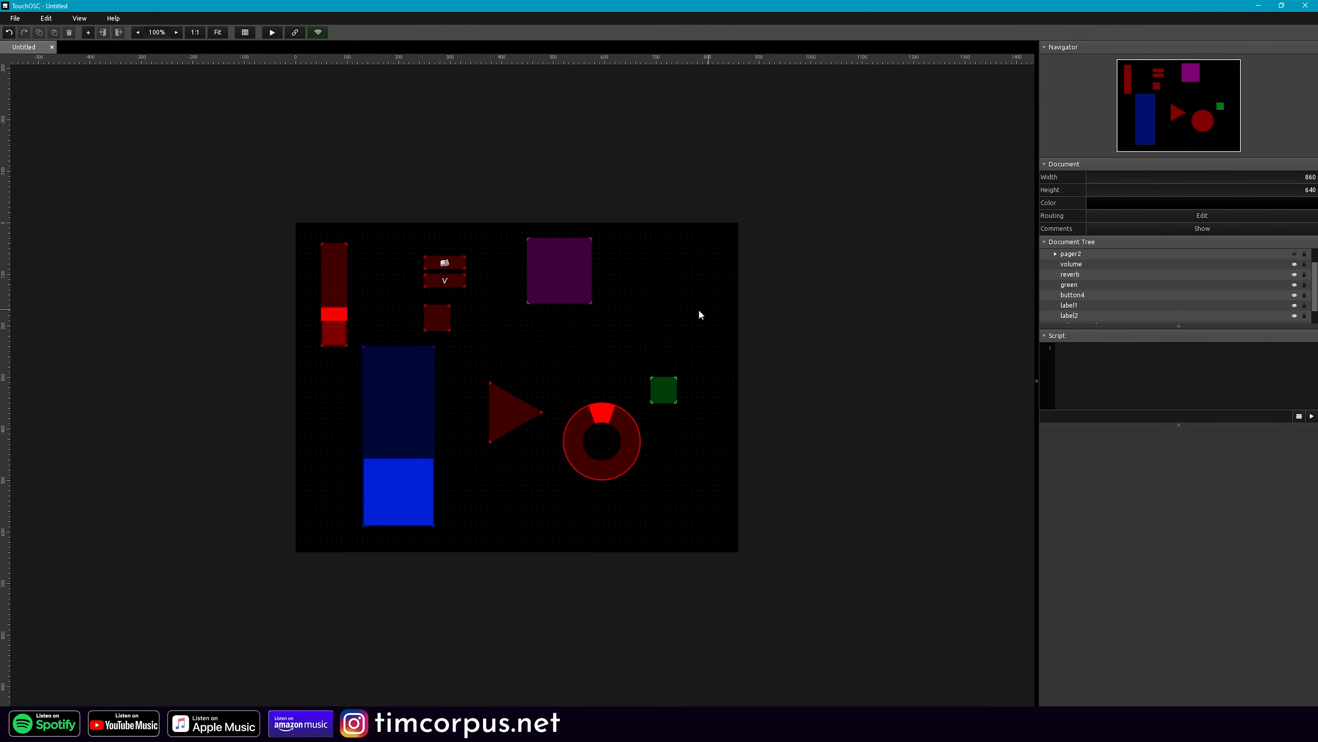
# - Try locking the purple button against editing, then unlock and reselect it on the canvas
pyautogui.scroll(4, 680, 315)
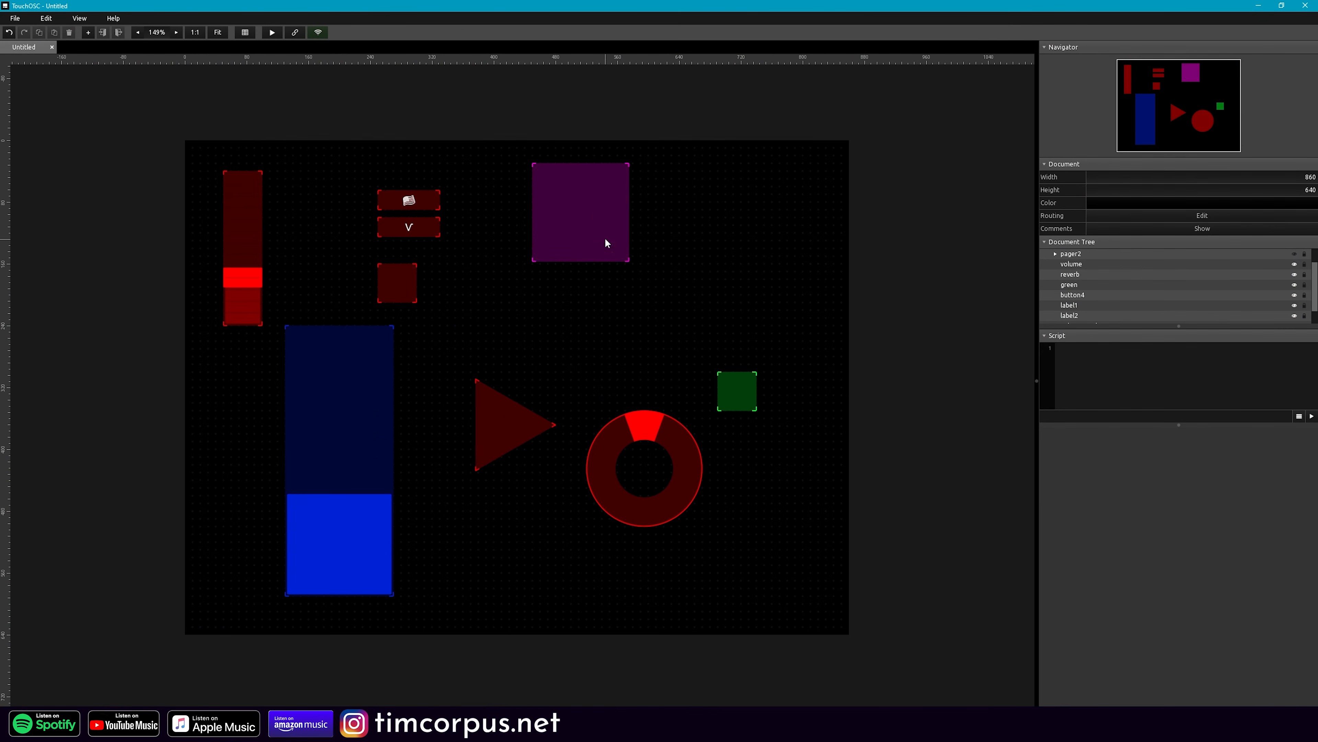
pyautogui.click(576, 191)
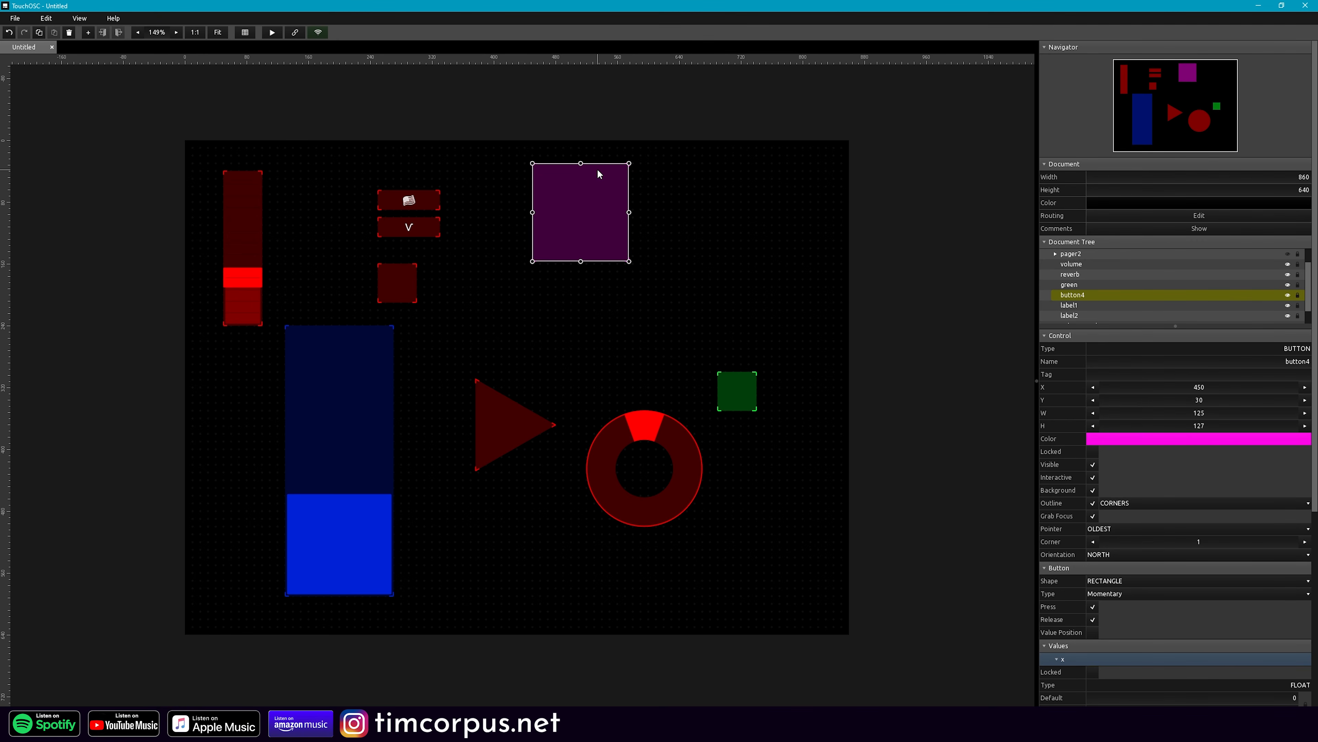
pyautogui.click(1234, 451)
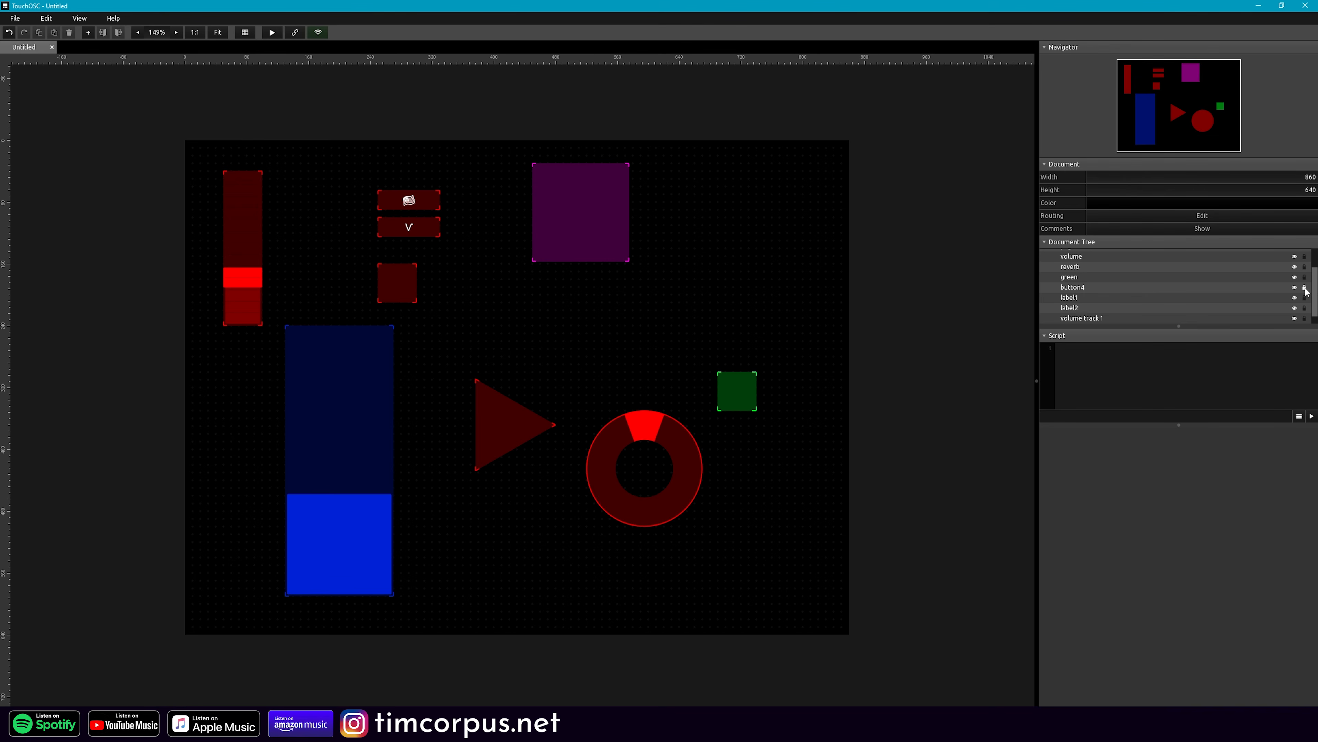
pyautogui.click(573, 197)
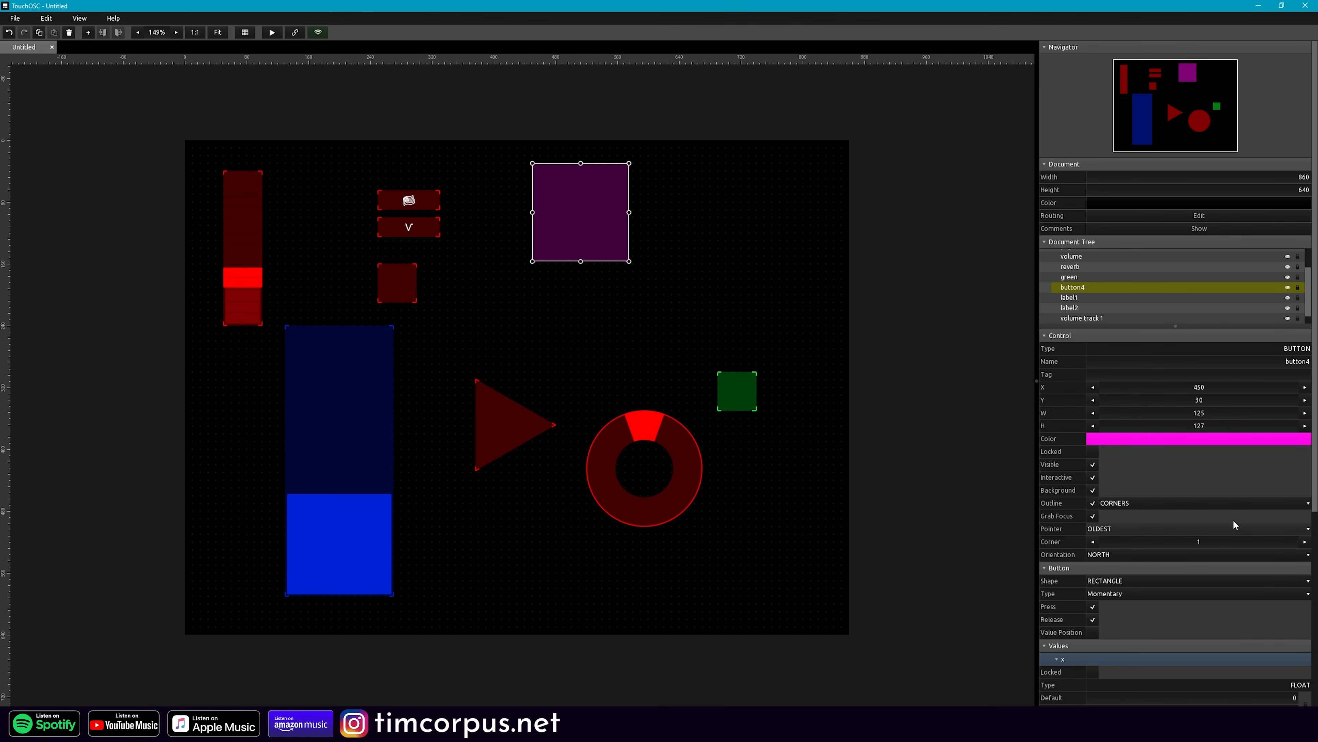
# - Change the large purple button's color to bright green and lock the button
pyautogui.click(1234, 441)
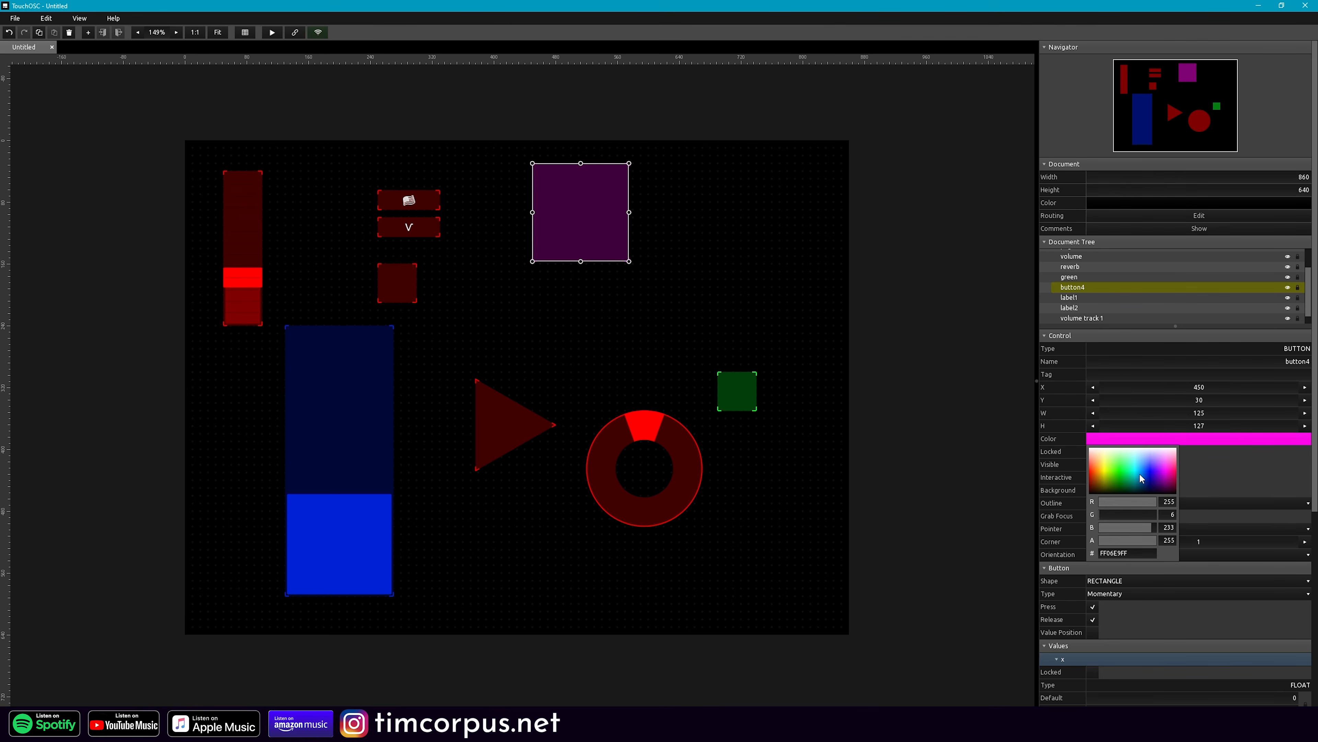
pyautogui.click(1119, 470)
pyautogui.click(1245, 451)
pyautogui.click(1092, 451)
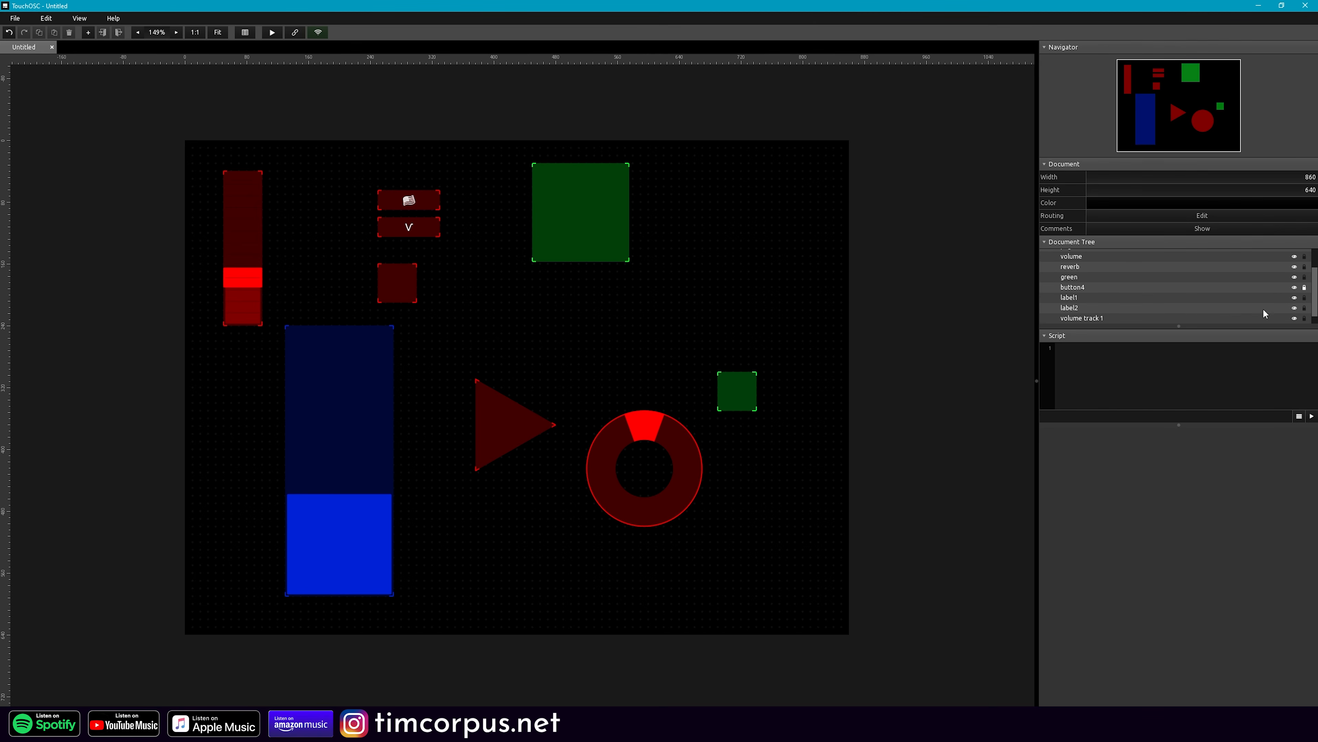
# - Select the large green button on the canvas and look through its control, value and message properties
pyautogui.click(577, 186)
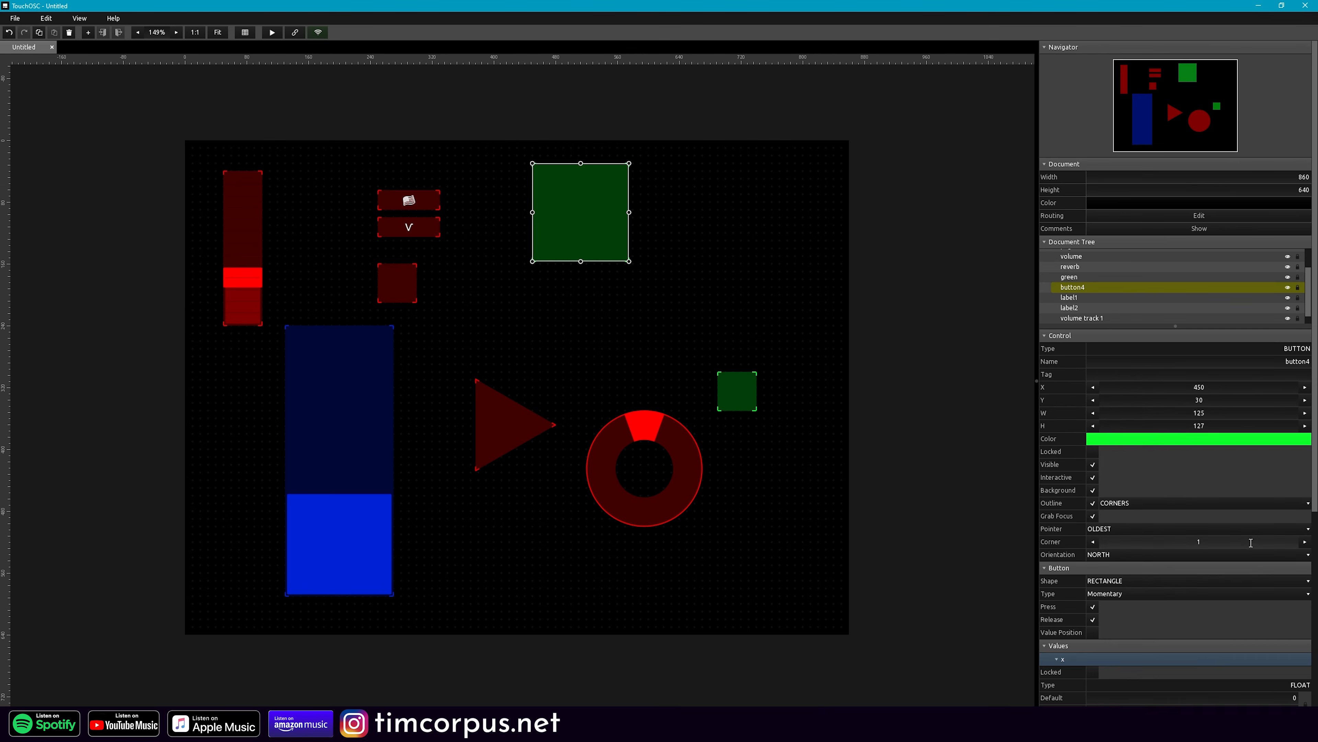
pyautogui.scroll(-5, 1168, 215)
pyautogui.scroll(3, 1225, 467)
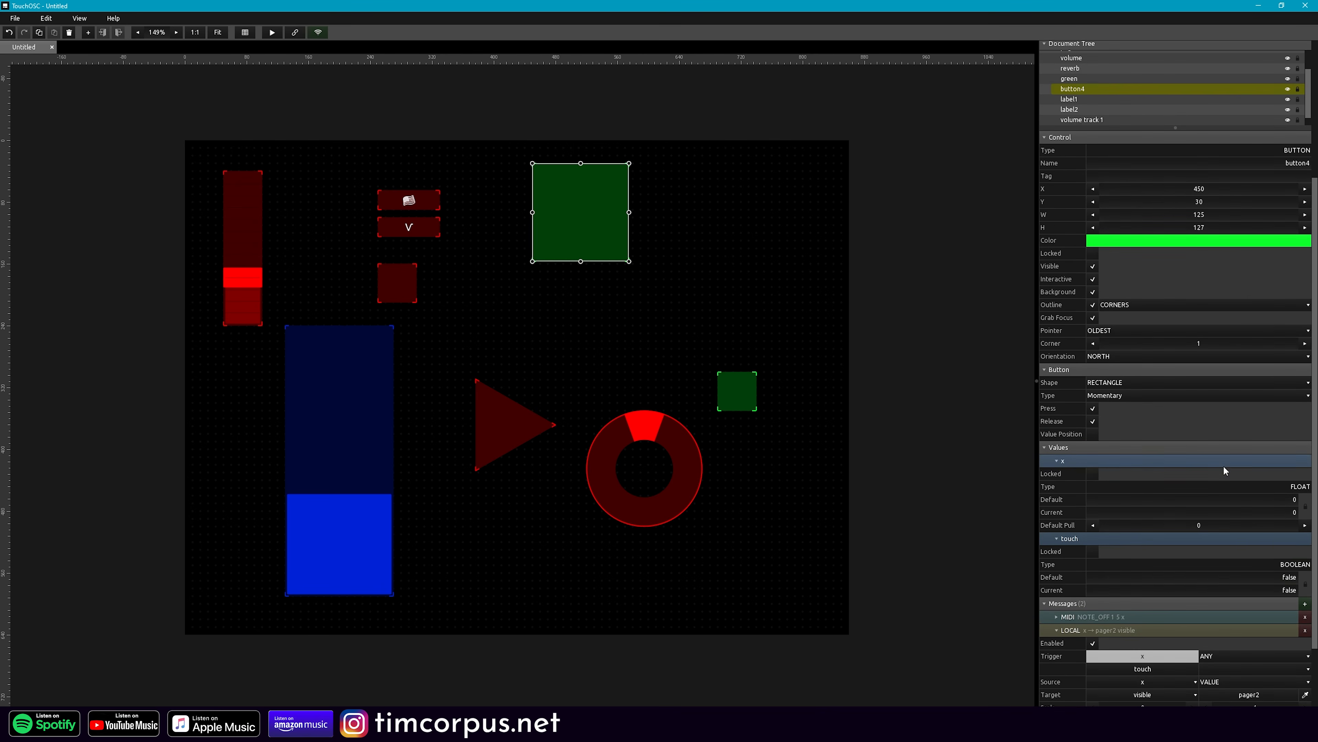